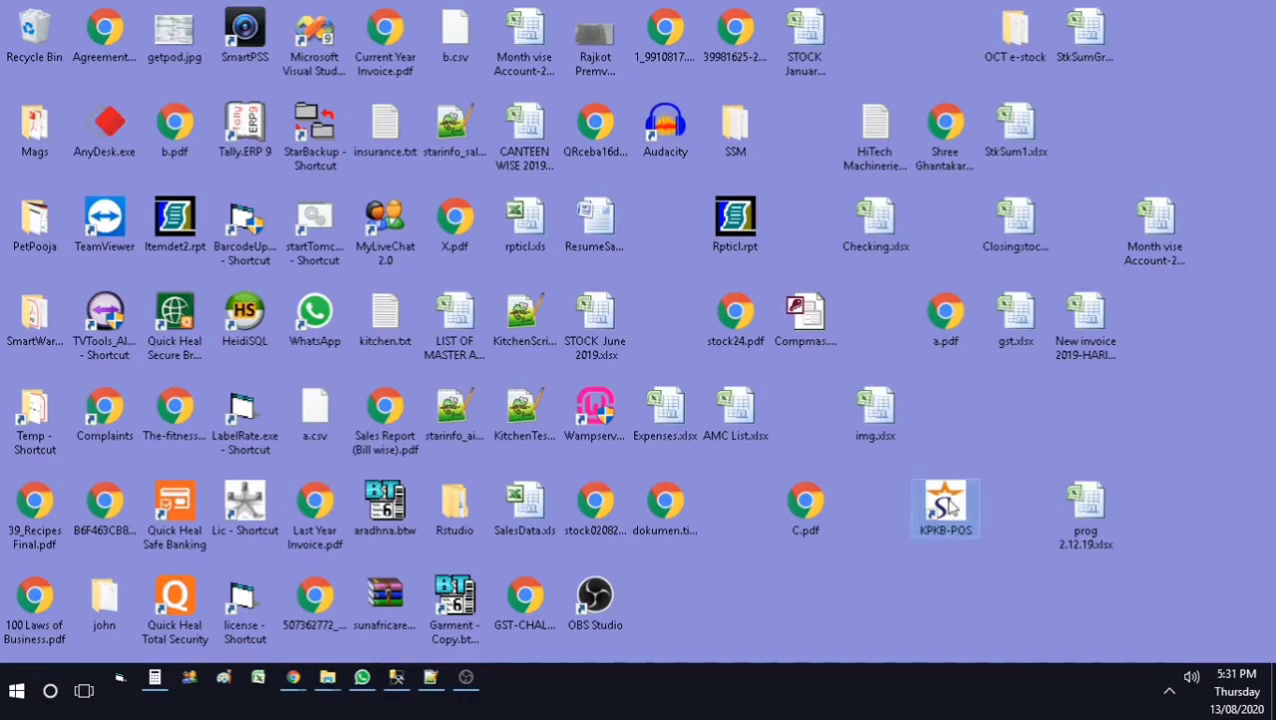
Step: Launch AIMS from the KPKB-POS desktop shortcut
{"action": "double_click", "coordinate": [950, 505]}
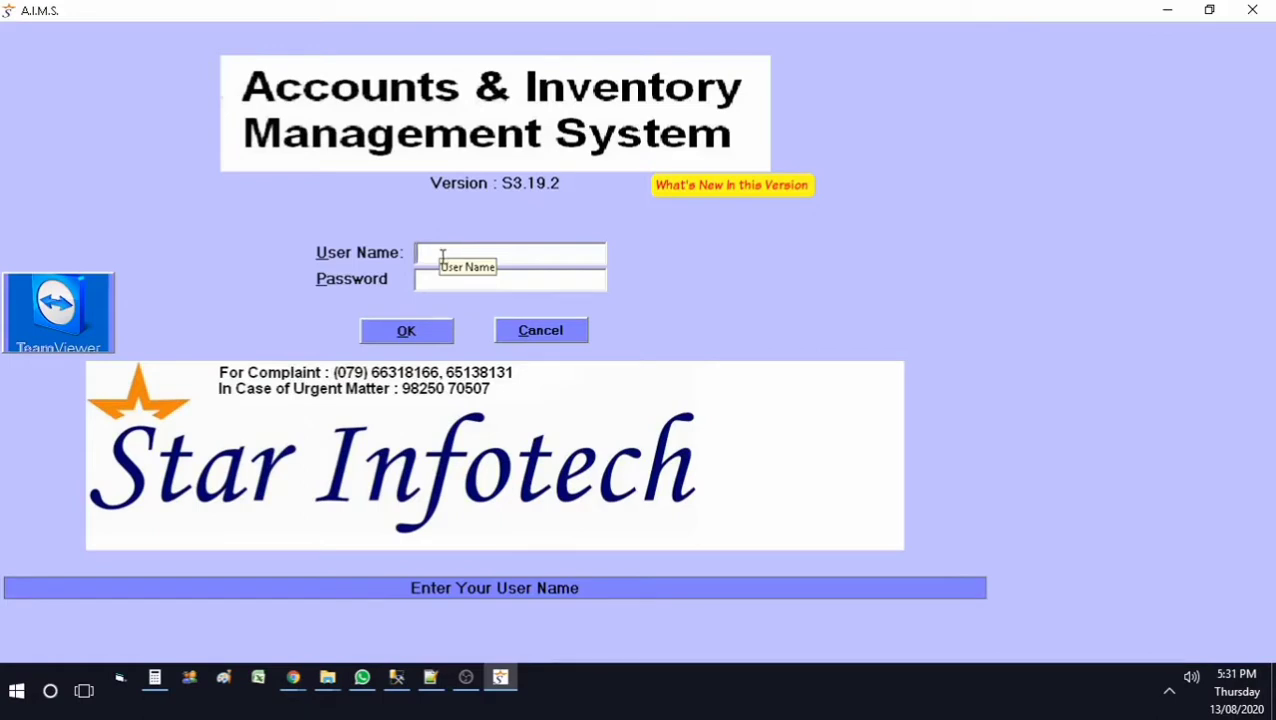
Step: Log in to AIMS with the user name and password
{"action": "type", "text": "*"}
{"action": "left_click", "coordinate": [443, 280]}
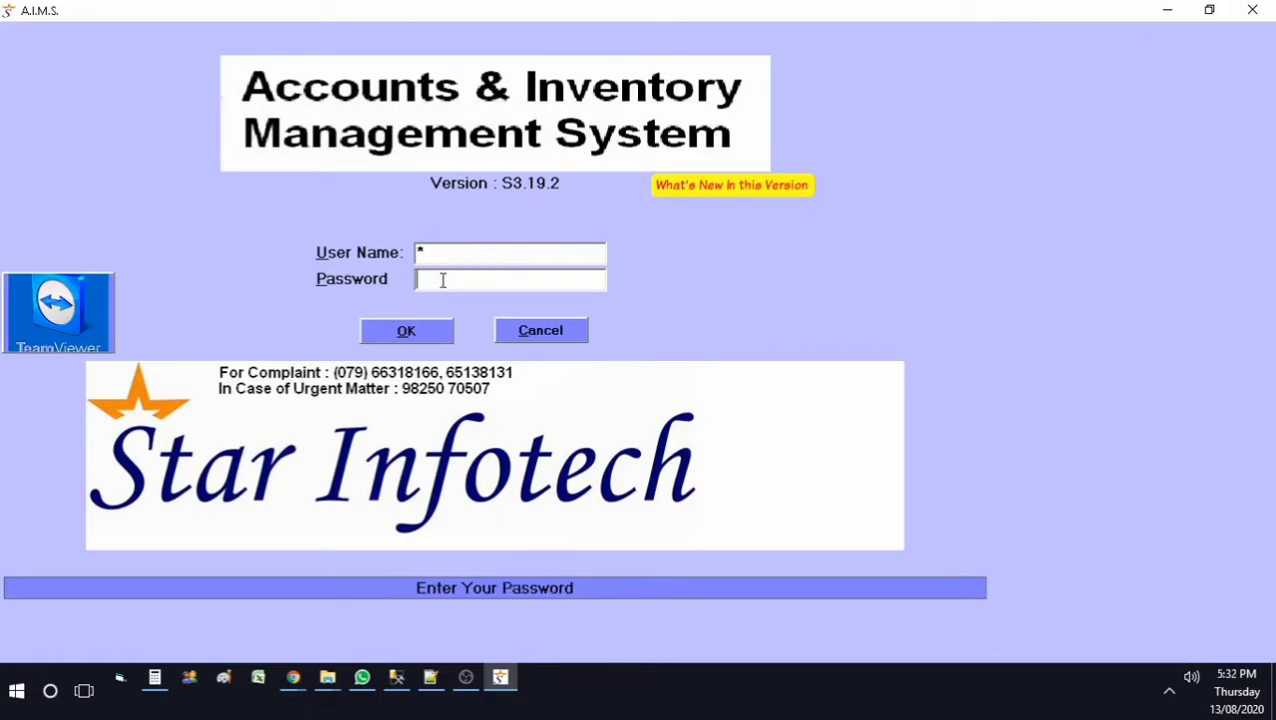
{"action": "type", "text": "*"}
{"action": "left_click", "coordinate": [450, 337]}
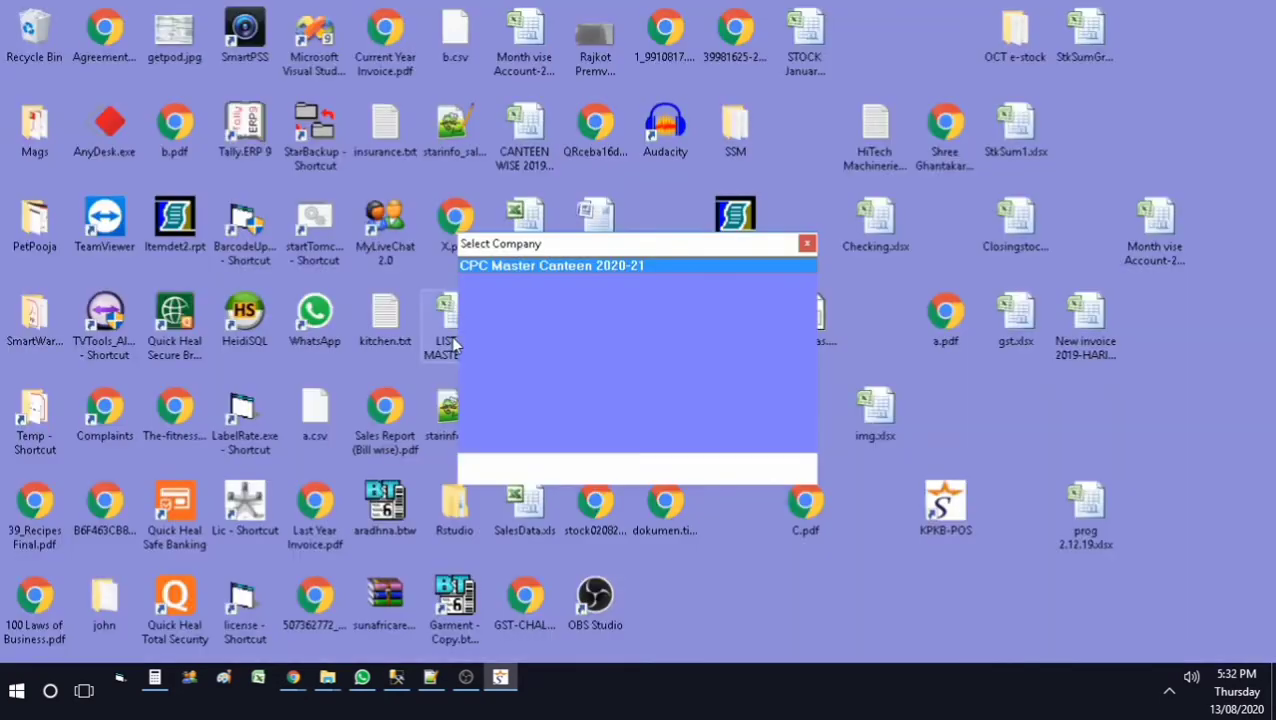
Step: Open company CPC Master Canteen 2020-21 and start a blank purchase entry
{"action": "double_click", "coordinate": [636, 266]}
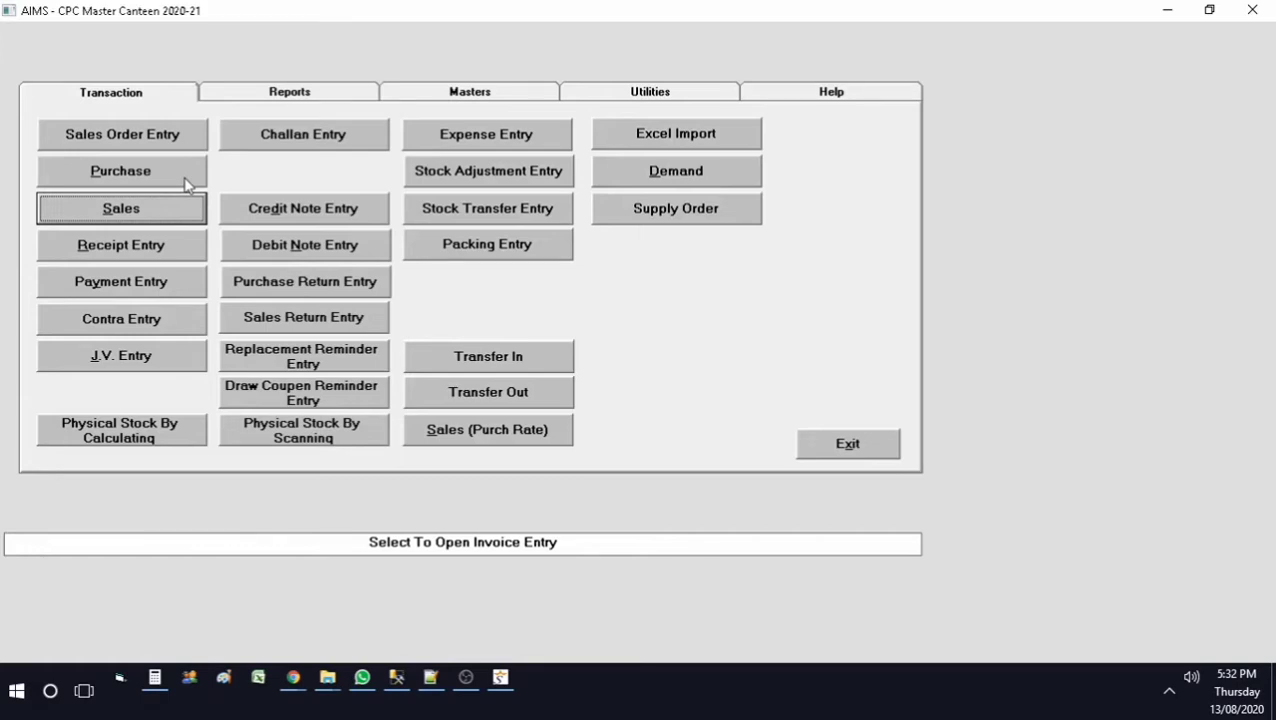
{"action": "left_click", "coordinate": [186, 183]}
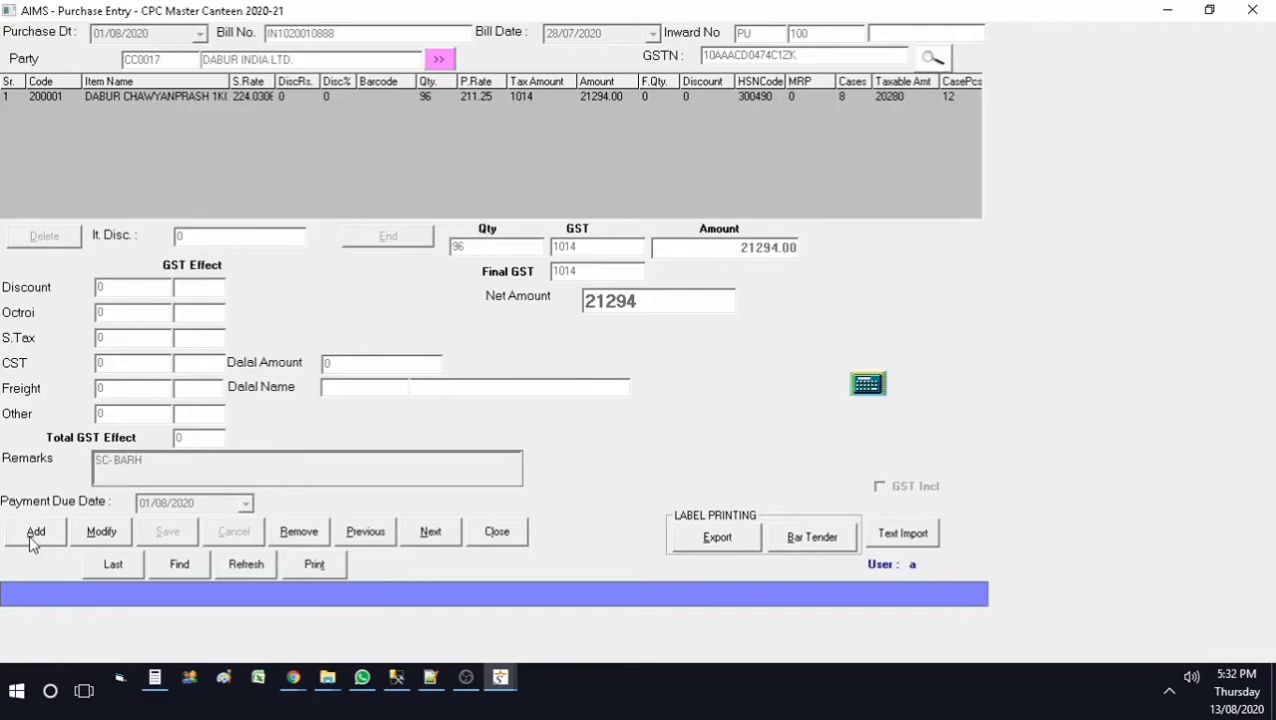
{"action": "left_click", "coordinate": [35, 533]}
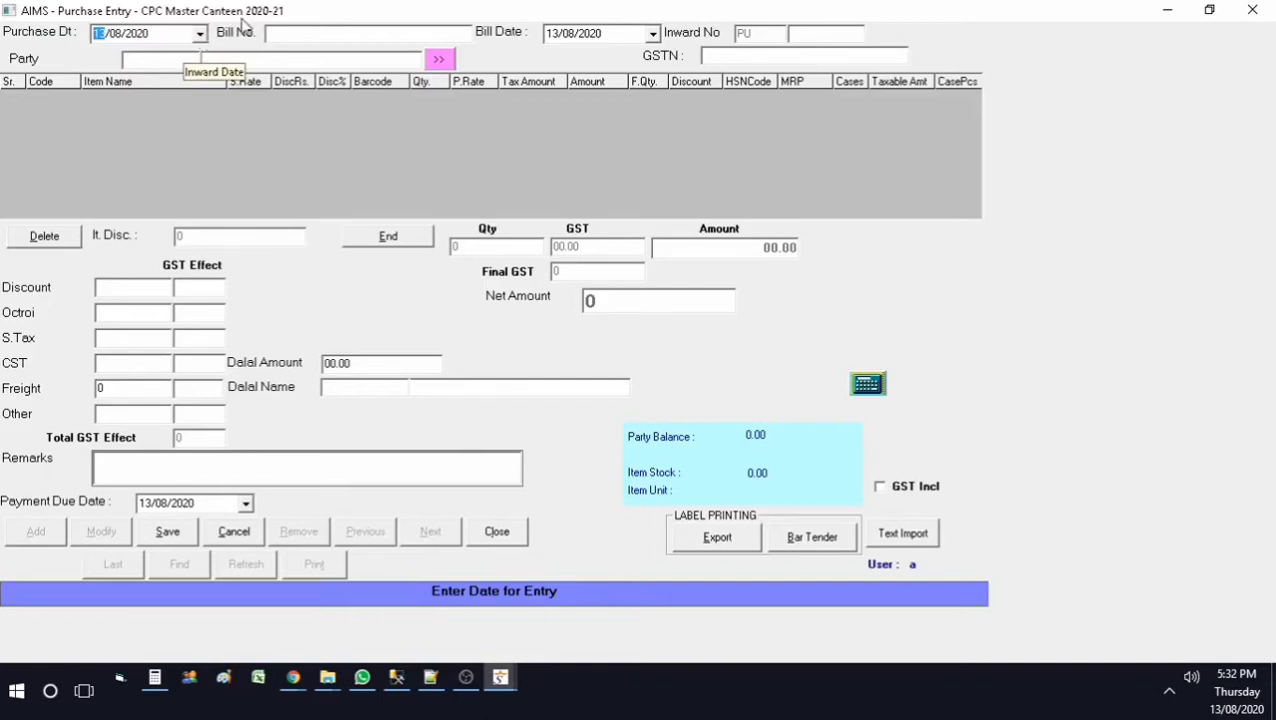
Step: Enter bill number 123456 and select DABUR INDIA LTD. (CC0017) as the supplier
{"action": "left_click", "coordinate": [300, 33]}
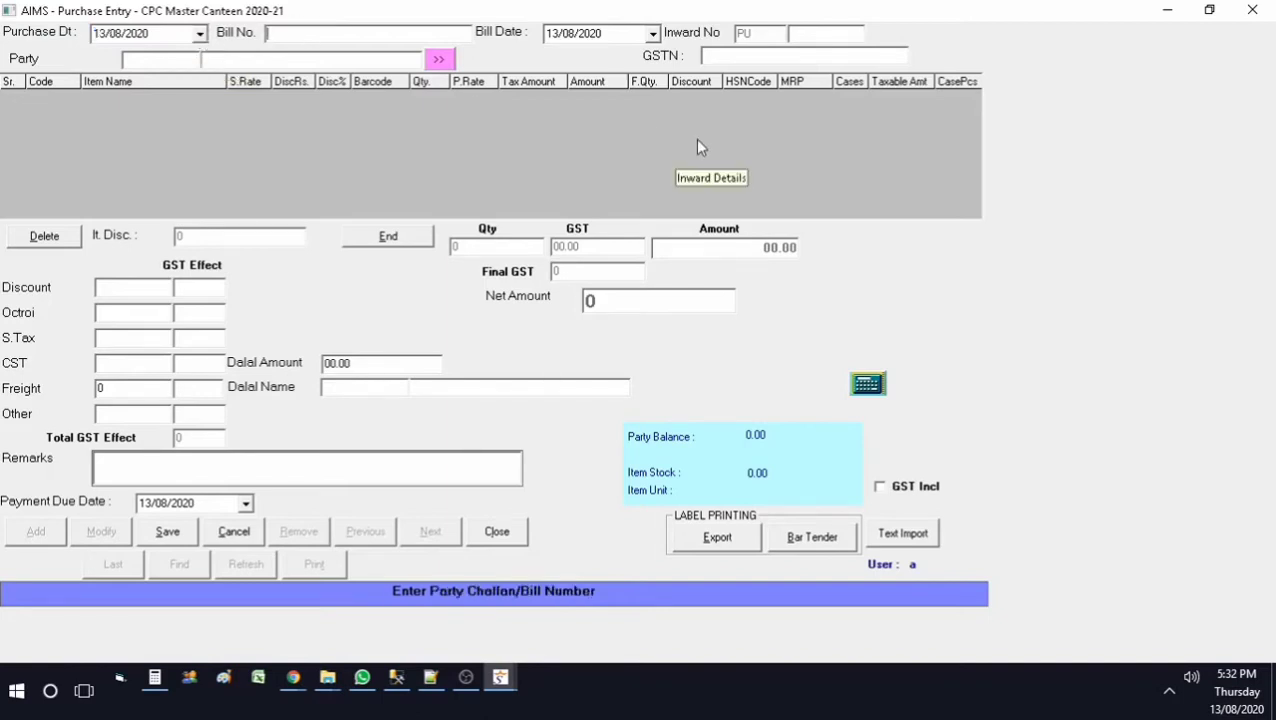
{"action": "type", "text": "123456"}
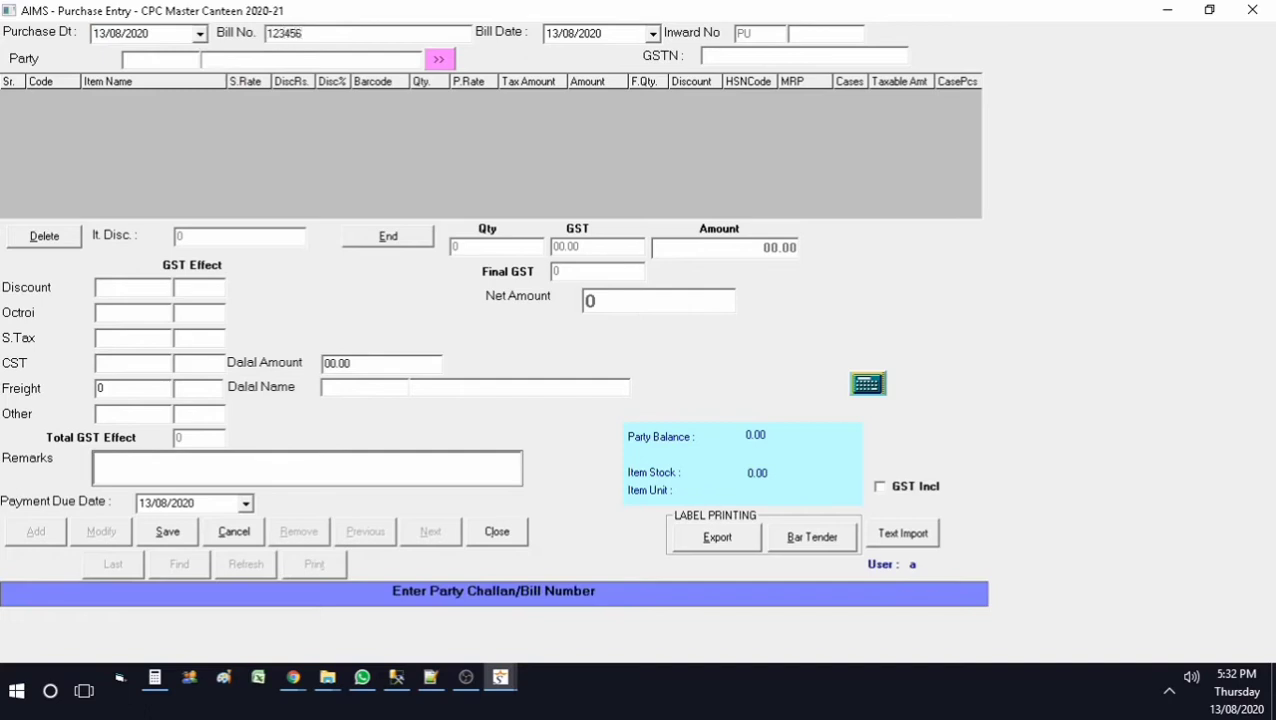
{"action": "left_click", "coordinate": [552, 33]}
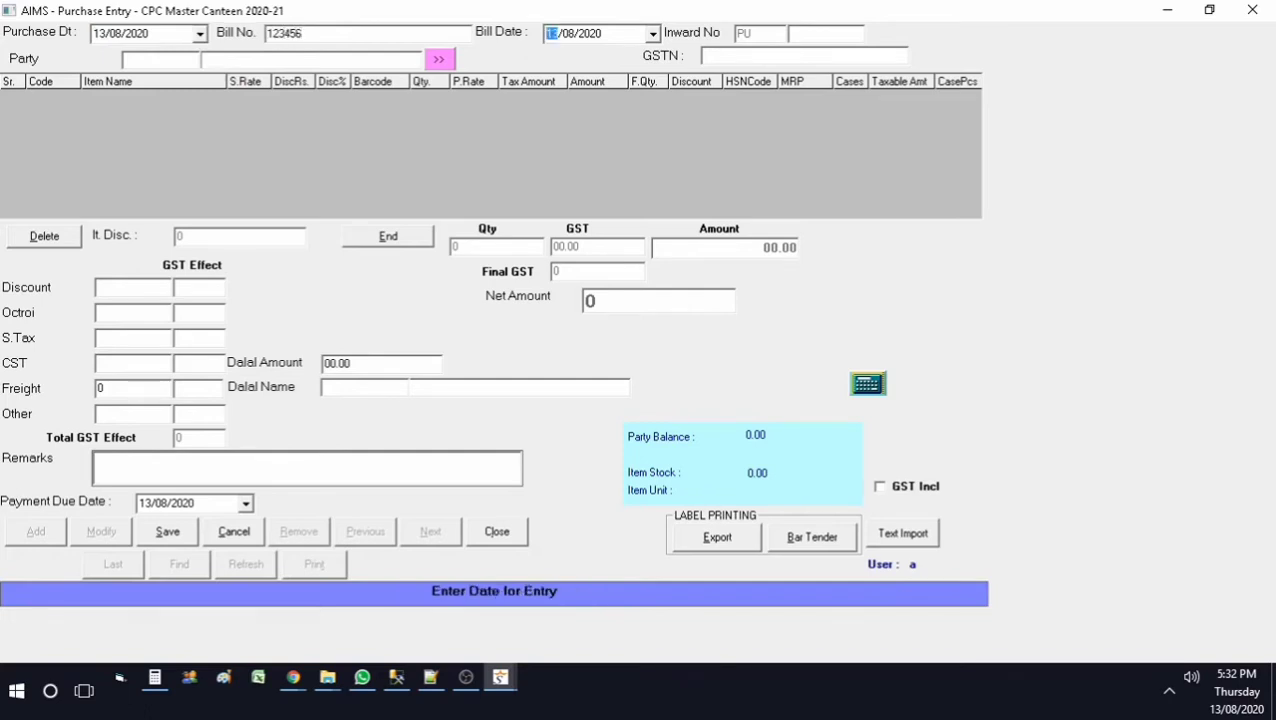
{"action": "left_click", "coordinate": [160, 60]}
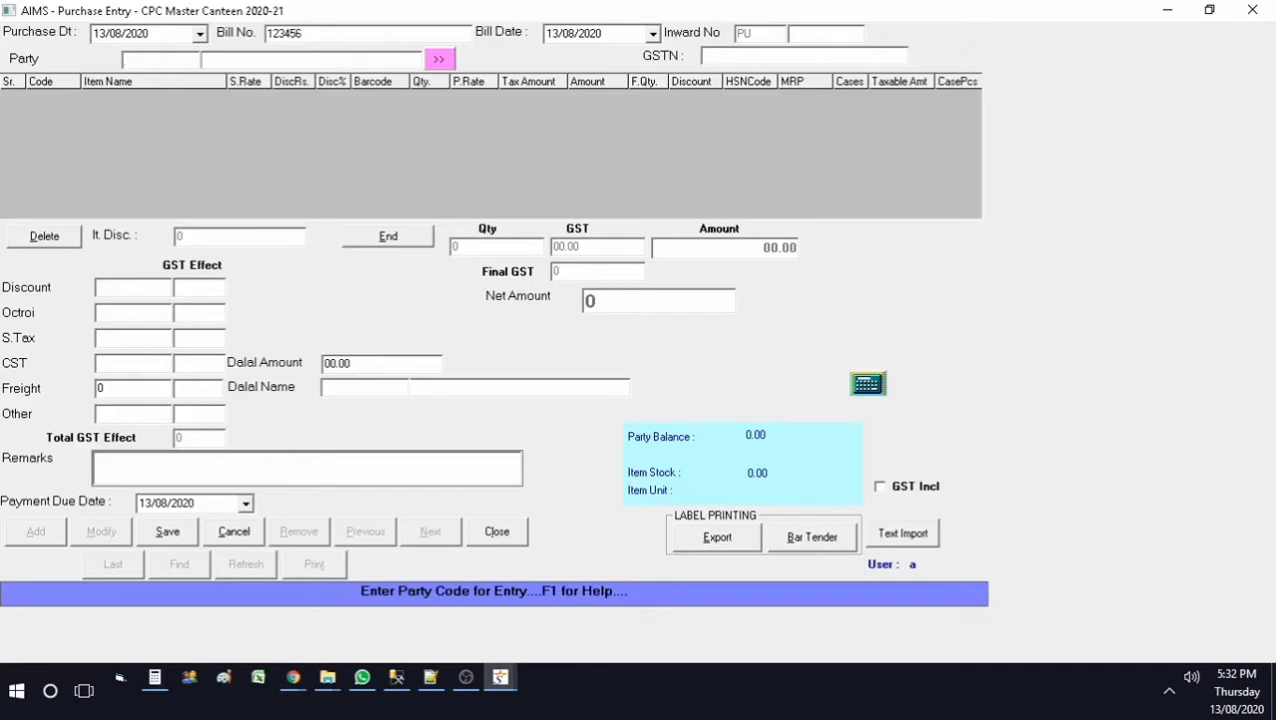
{"action": "key", "text": "F1"}
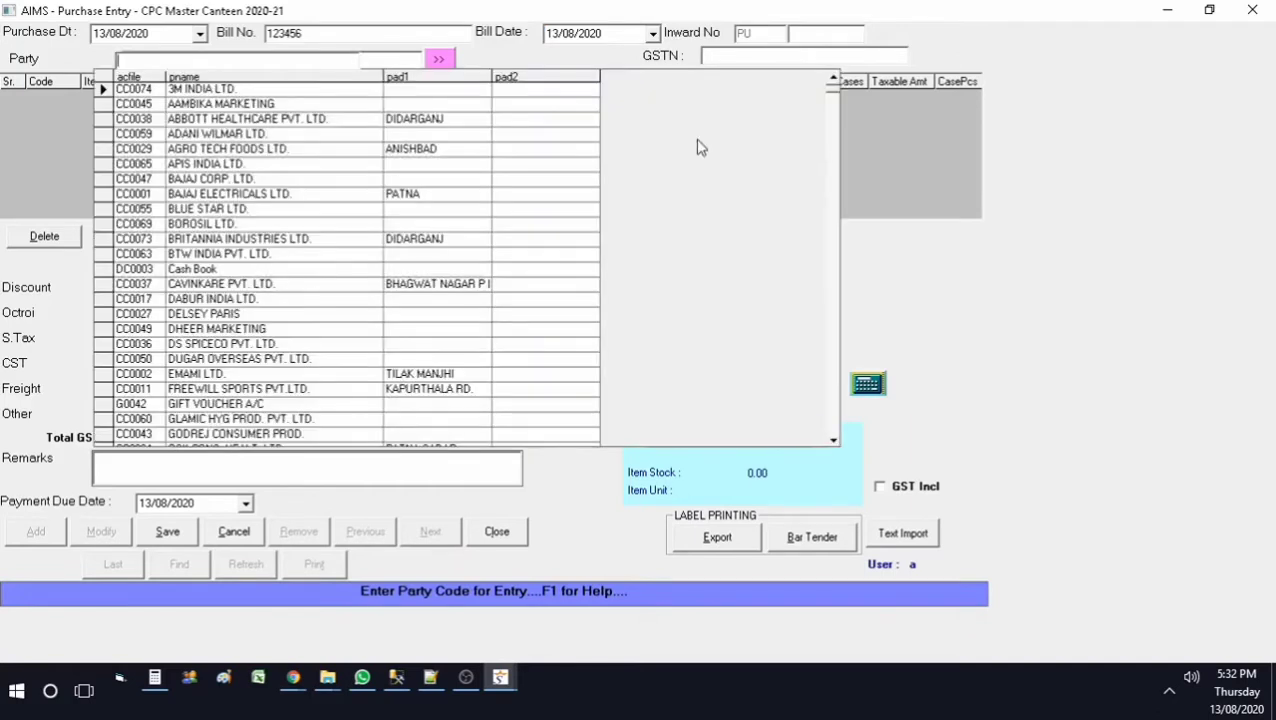
{"action": "type", "text": "da"}
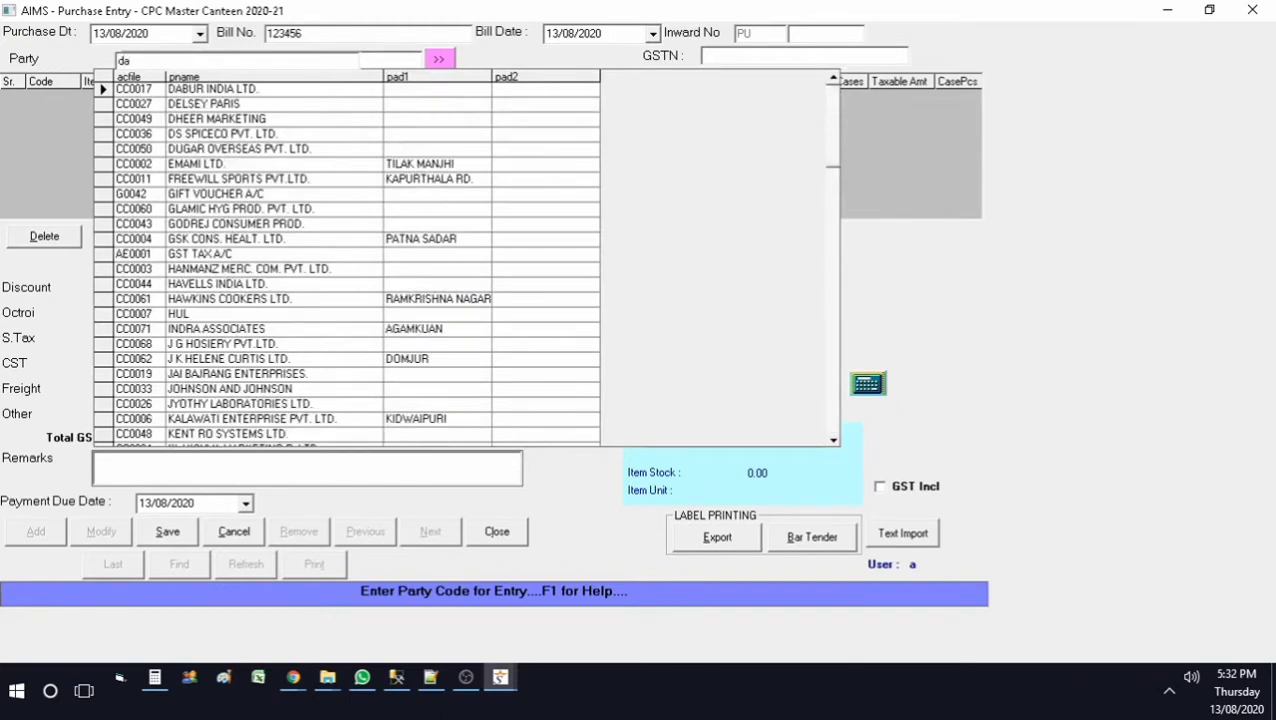
{"action": "left_click", "coordinate": [700, 147]}
{"action": "key", "text": "Return"}
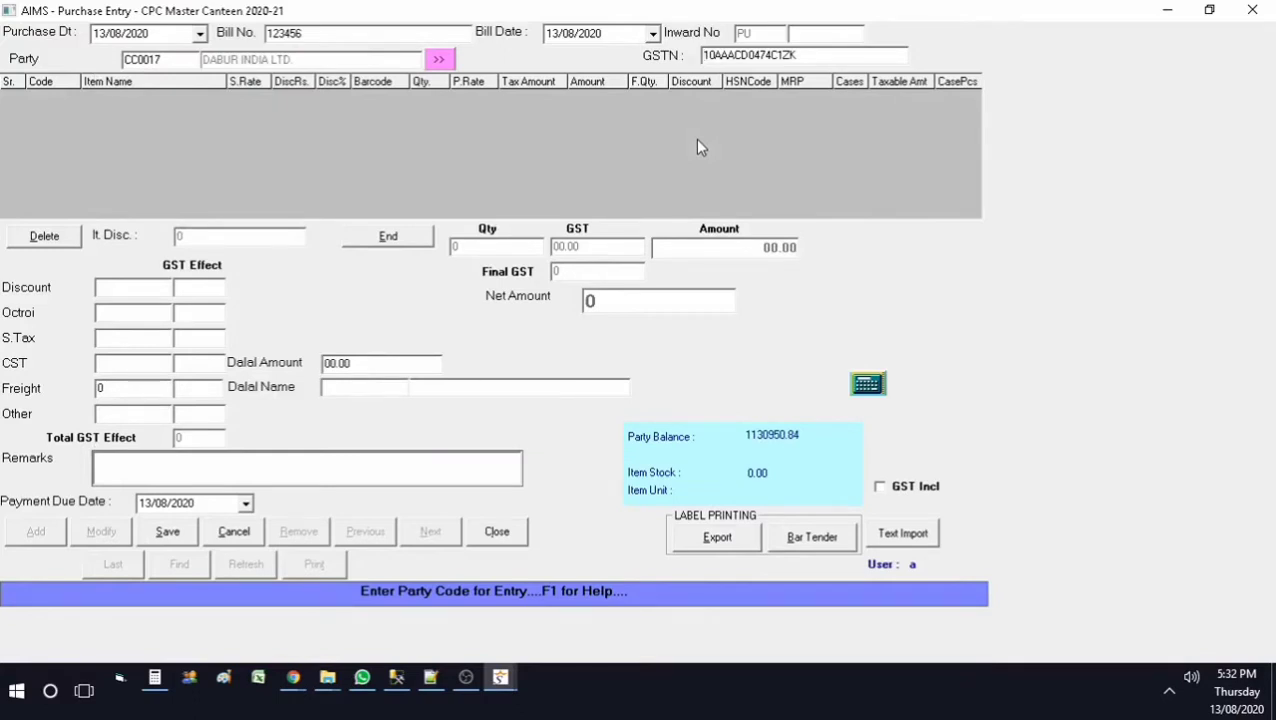
{"action": "key", "text": "Return"}
Step: Add 3 WHIRLPOOL 205 ICE MAGIC REF.190L at rate 9952 with GST 18% as row 1
{"action": "key", "text": "F1"}
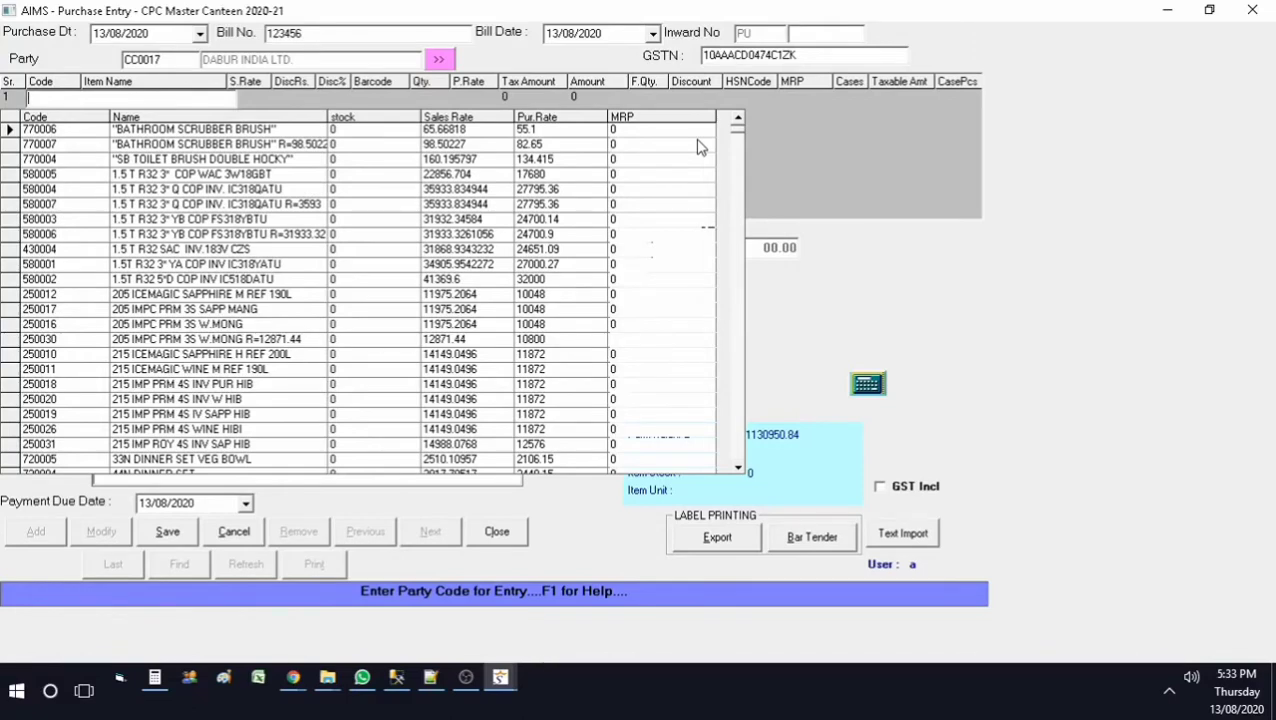
{"action": "type", "text": "ref"}
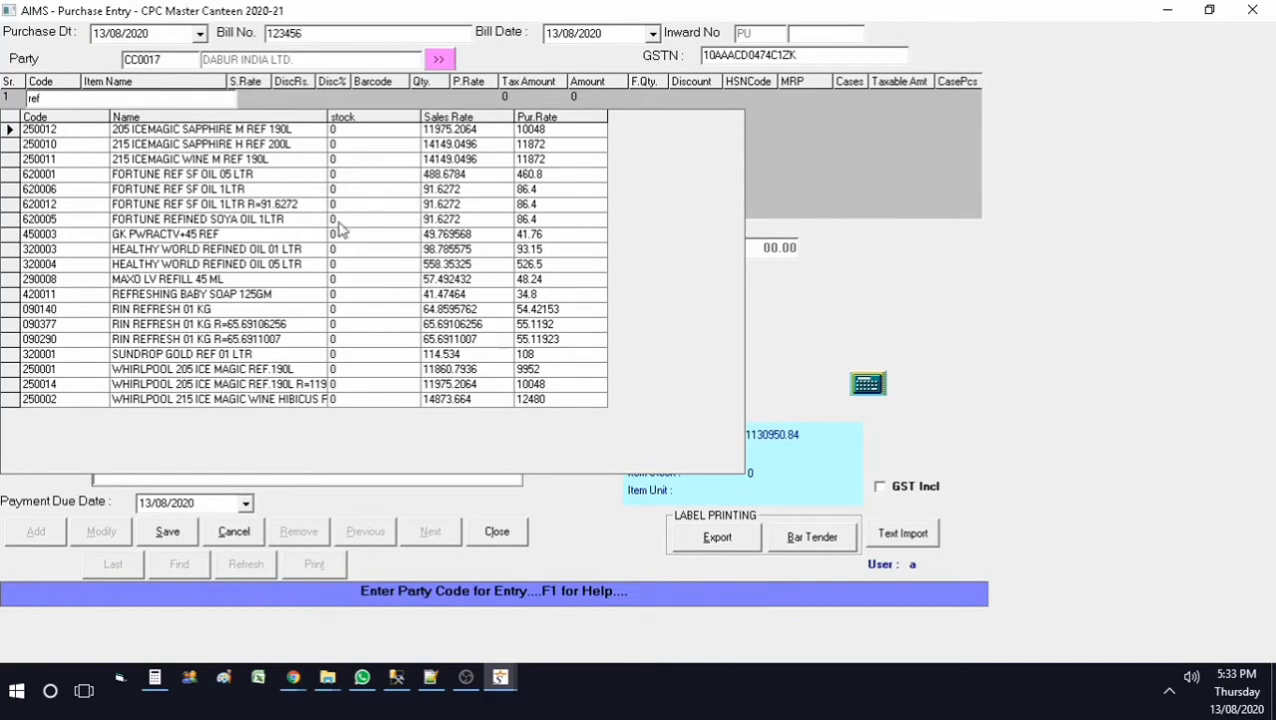
{"action": "left_click", "coordinate": [278, 375]}
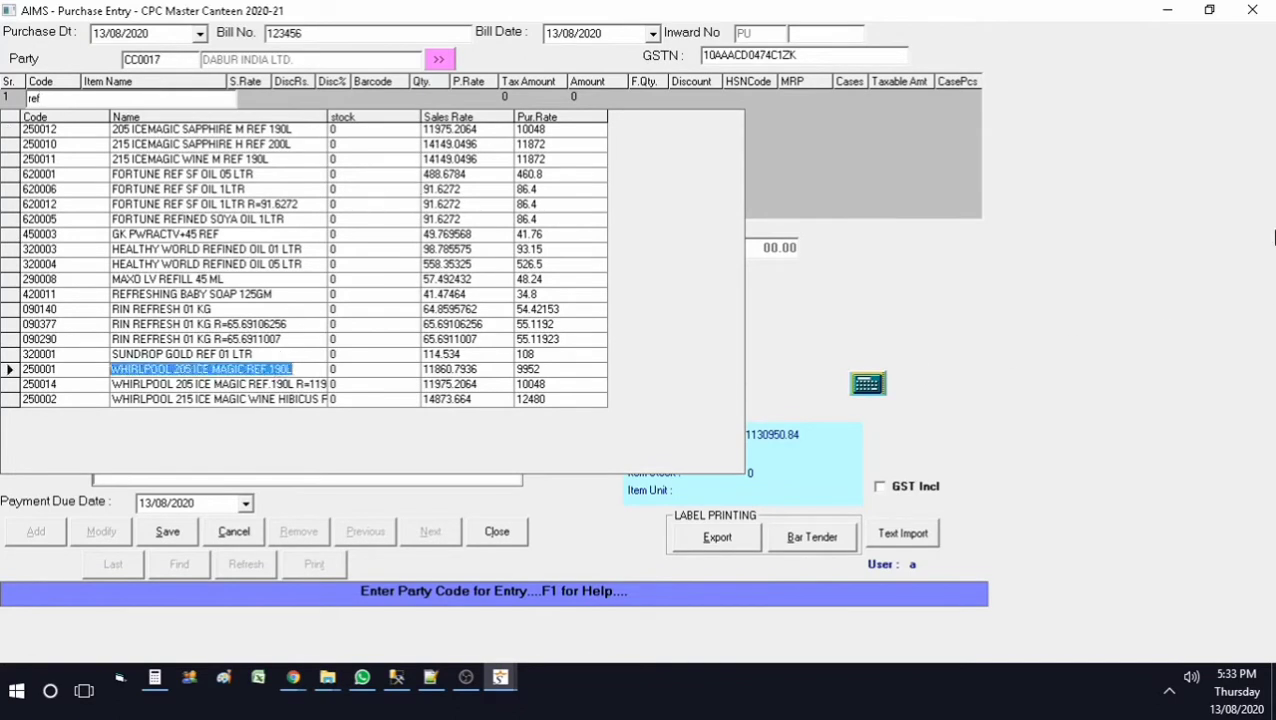
{"action": "key", "text": "Return"}
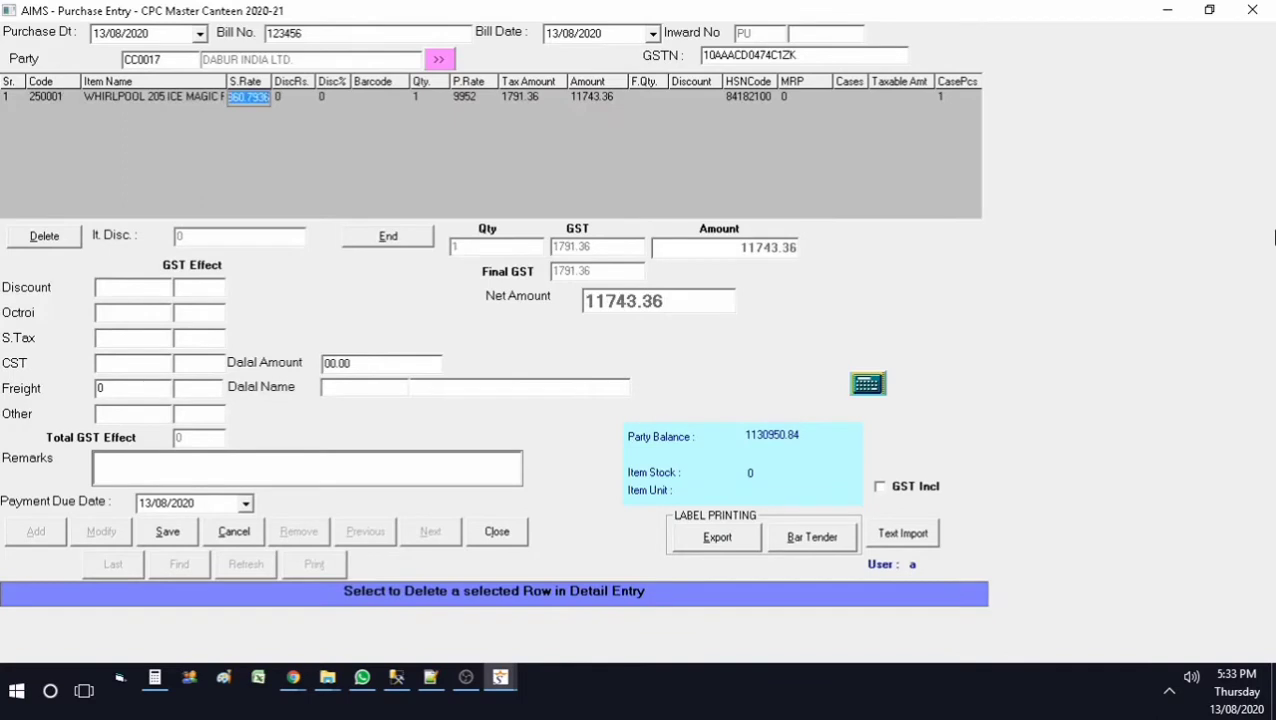
{"action": "key", "text": "Return"}
{"action": "key", "text": "Return"}
{"action": "key", "text": "Return"}
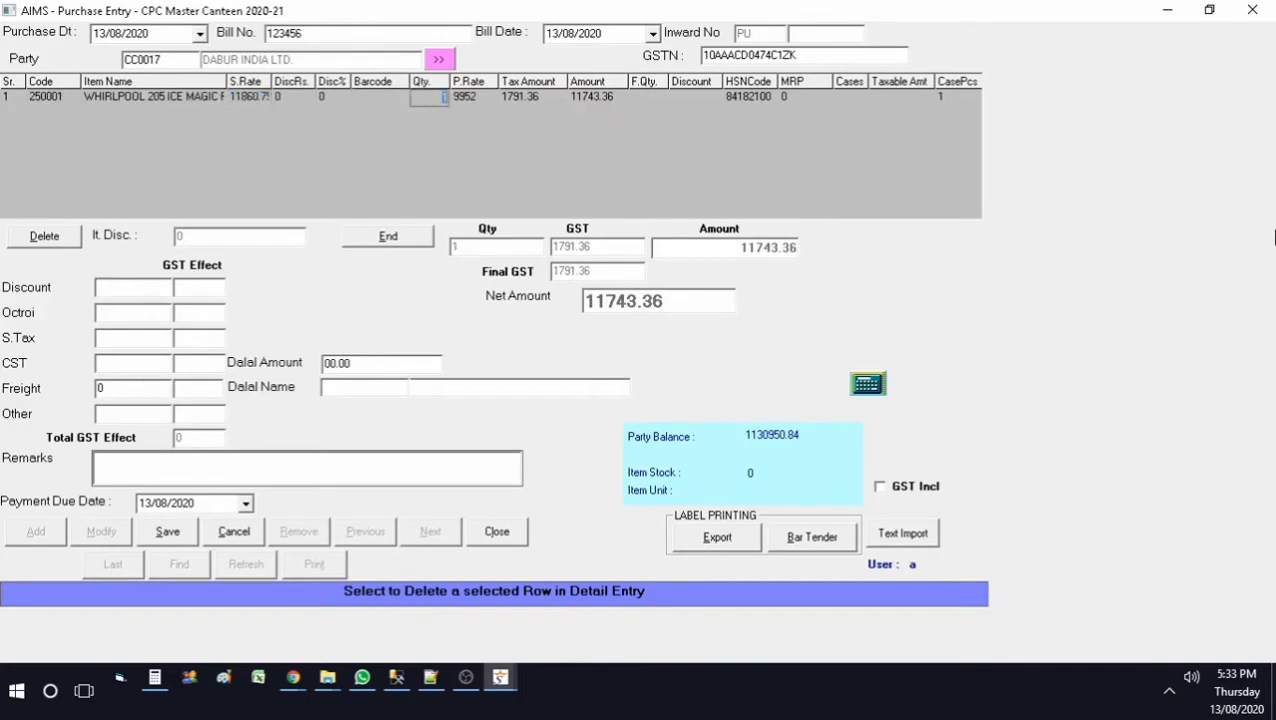
{"action": "type", "text": "3"}
{"action": "key", "text": "Return"}
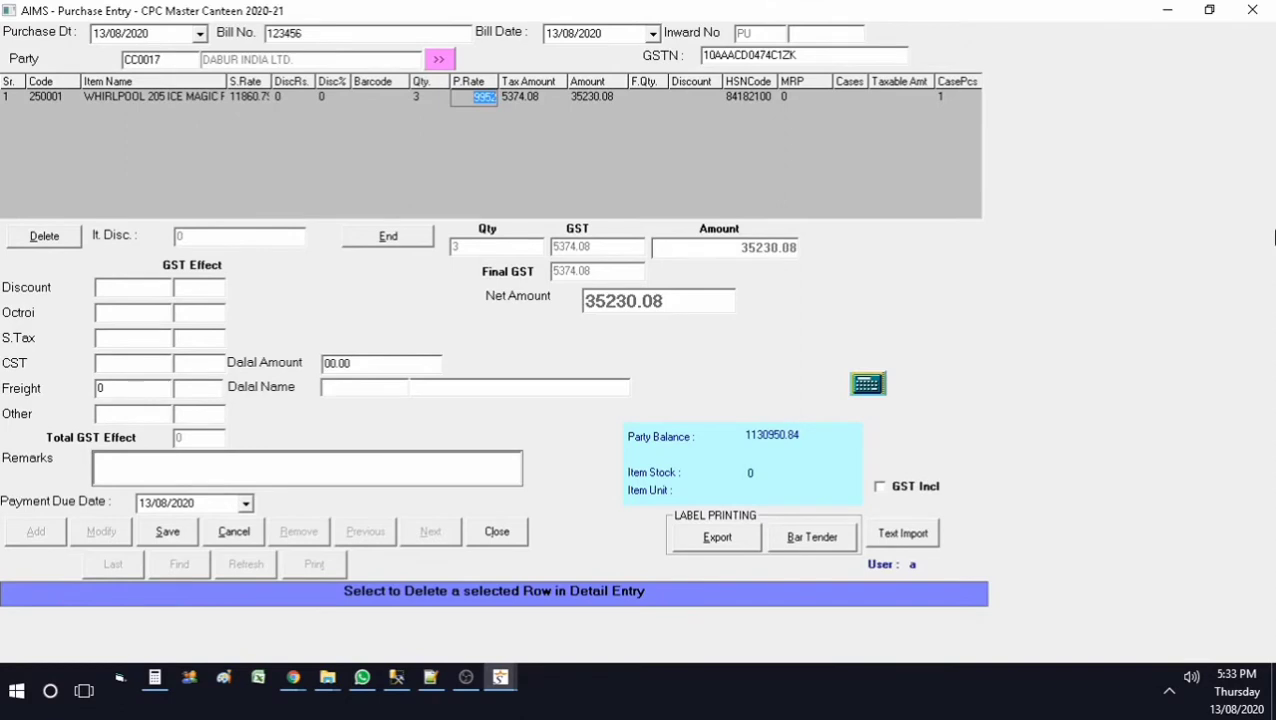
{"action": "key", "text": "Return"}
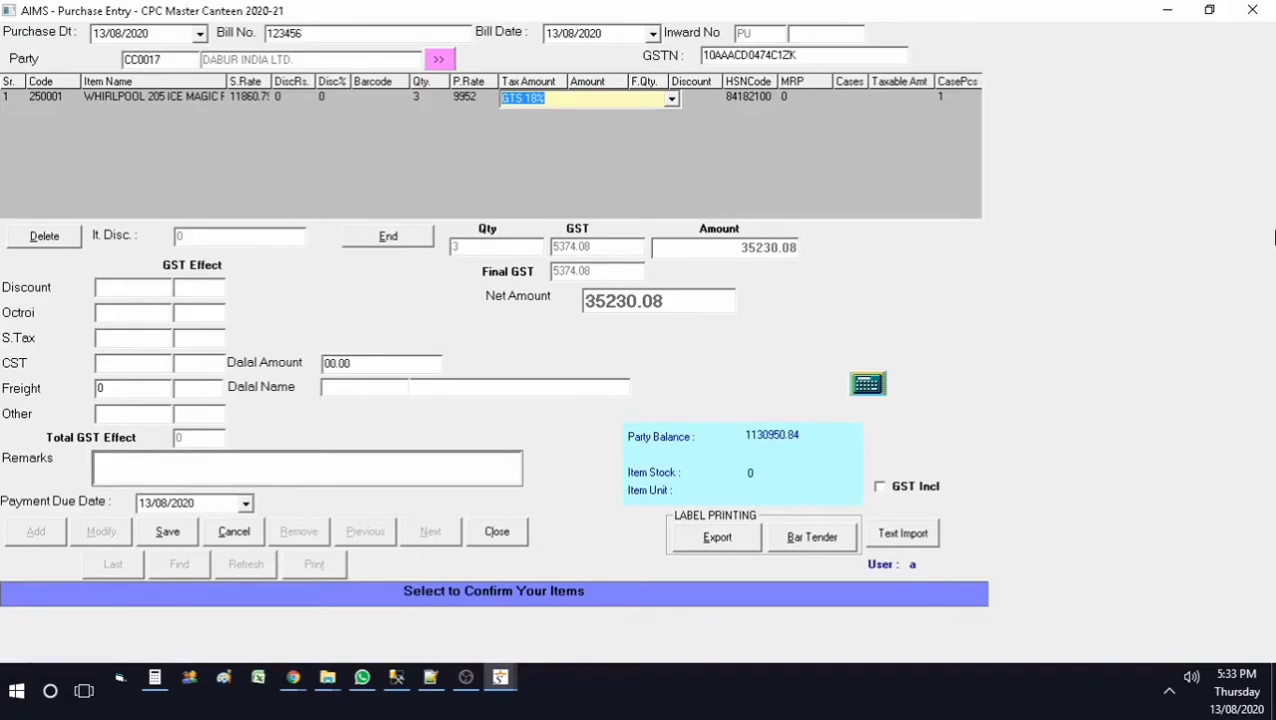
{"action": "key", "text": "Return"}
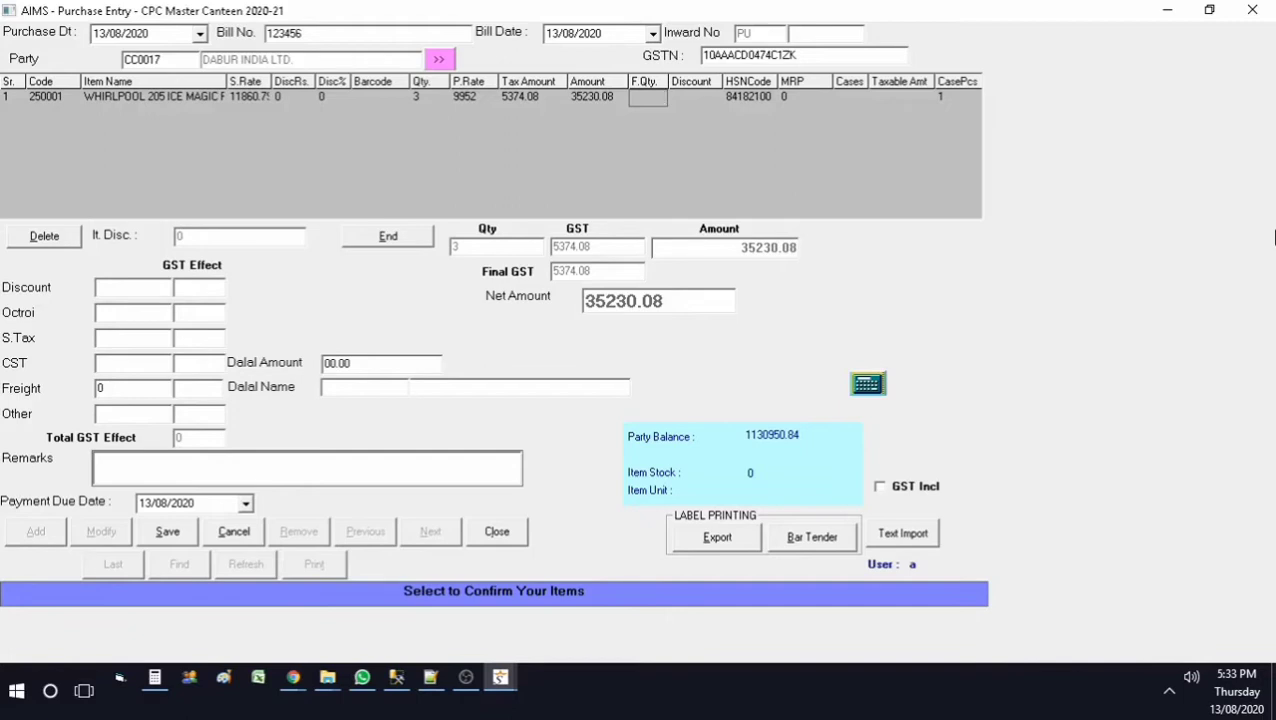
{"action": "key", "text": "Return"}
{"action": "key", "text": "Return"}
{"action": "key", "text": "Return"}
{"action": "key", "text": "Return"}
{"action": "key", "text": "Return"}
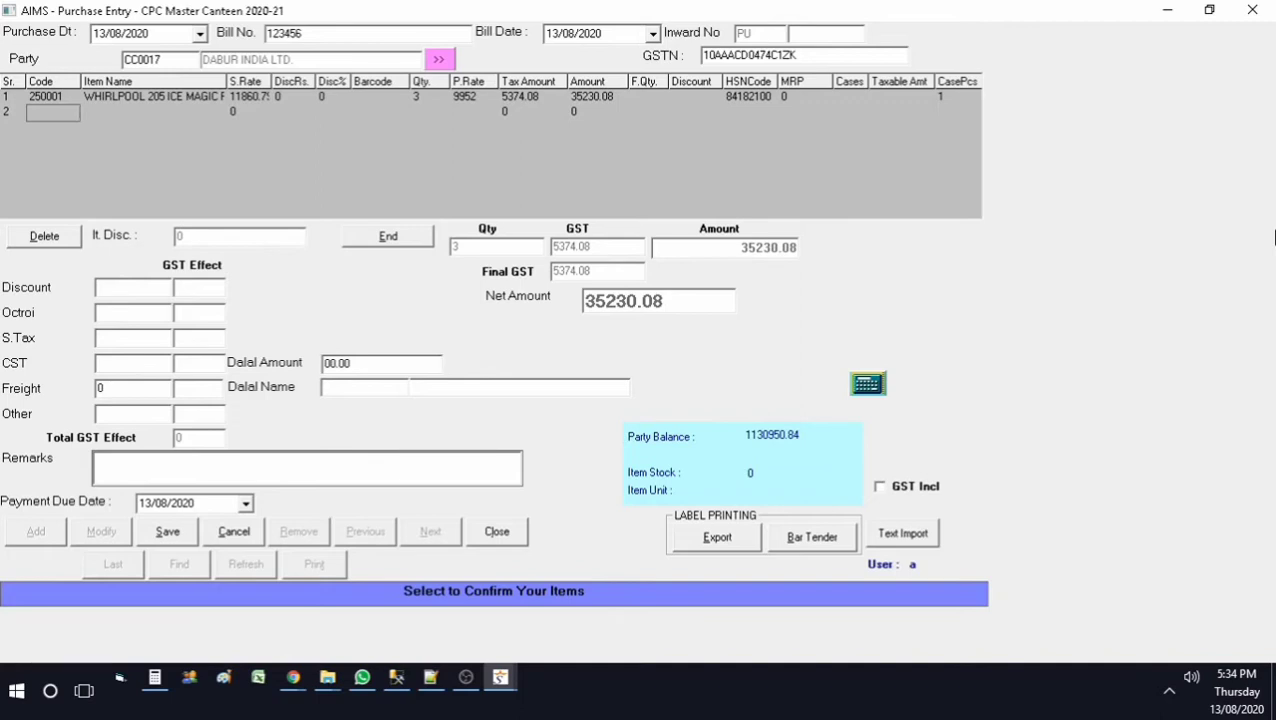
Step: Start a new item named 'Test Item' in group GR20 DABUR INDIA LTD
{"action": "key", "text": "F2"}
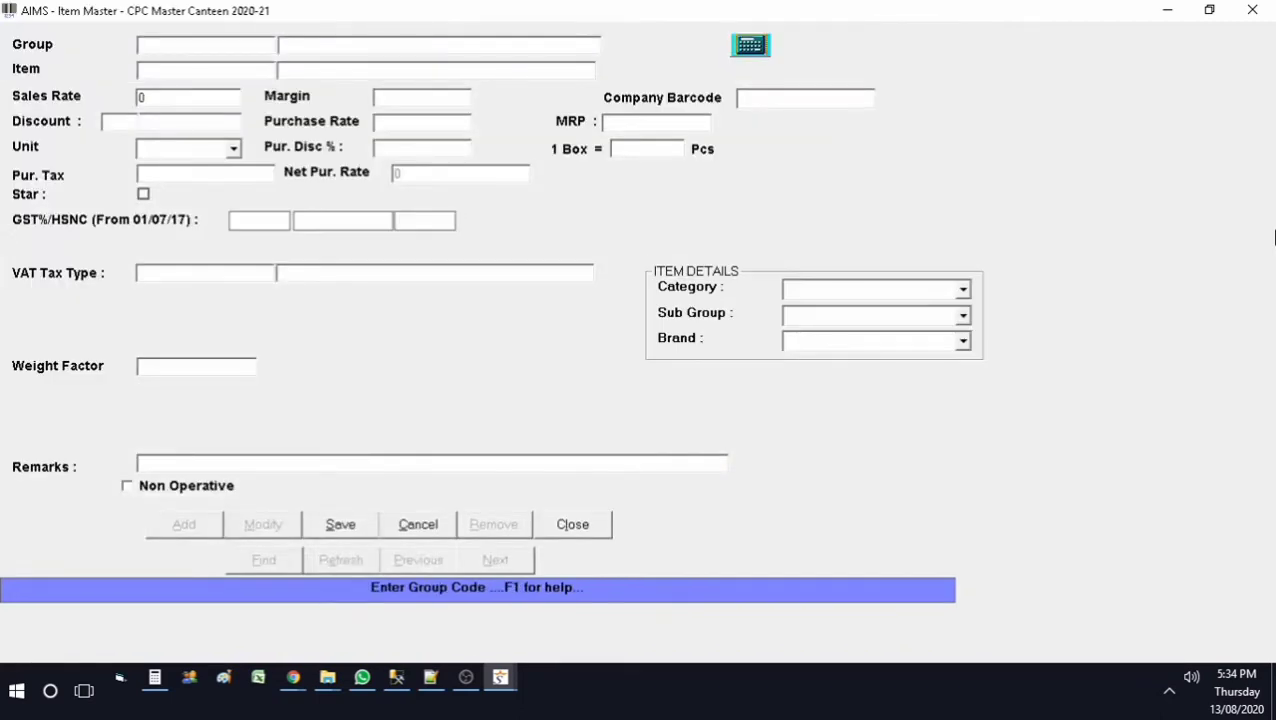
{"action": "key", "text": "F1"}
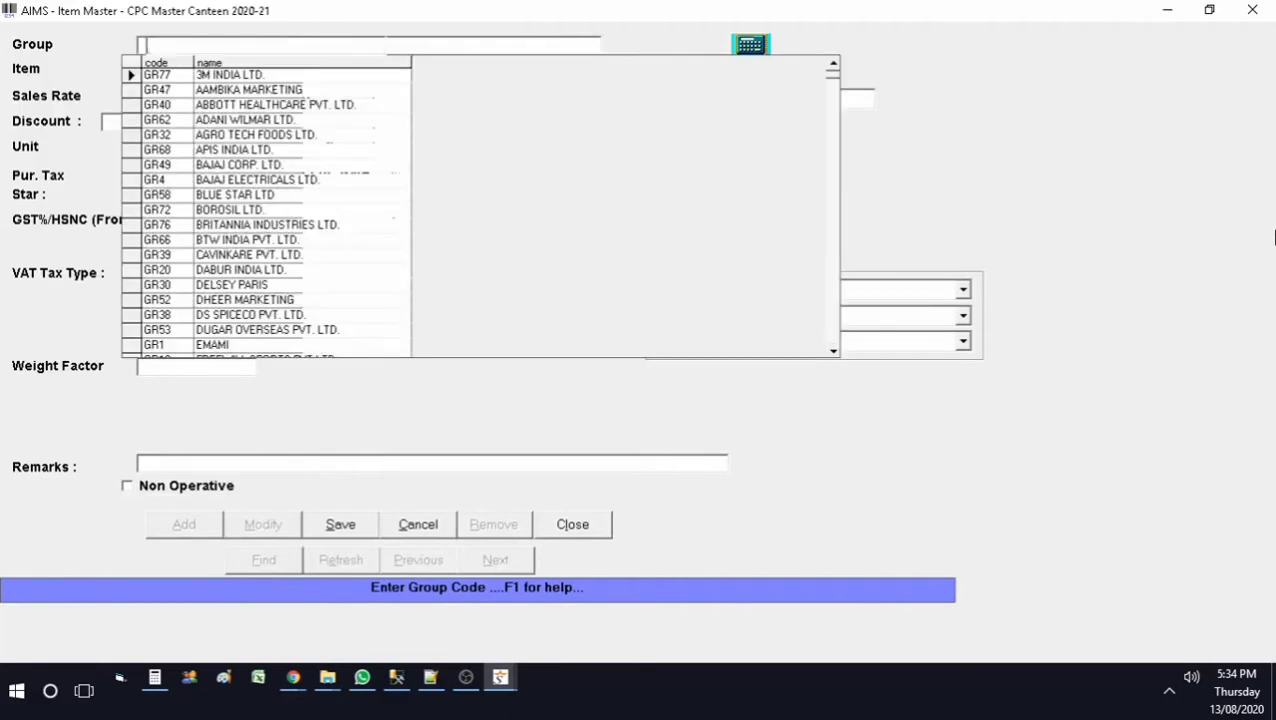
{"action": "type", "text": "de"}
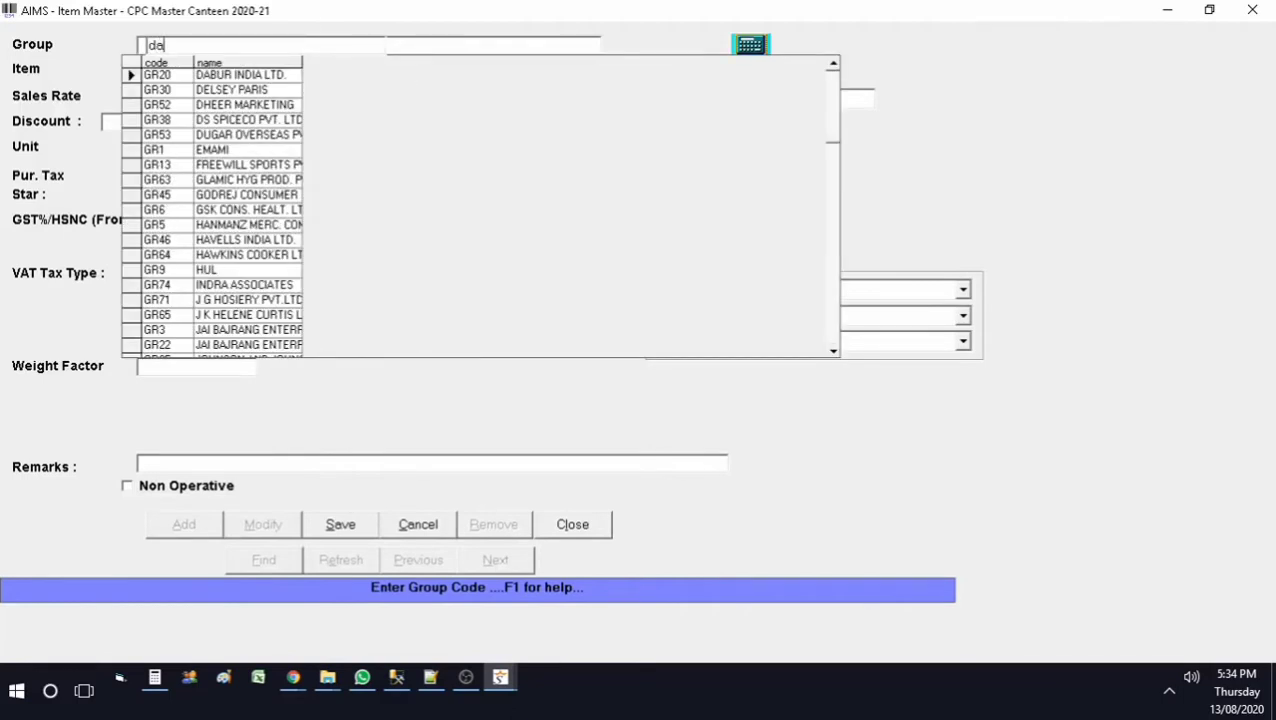
{"action": "key", "text": "Tab"}
{"action": "key", "text": "Return"}
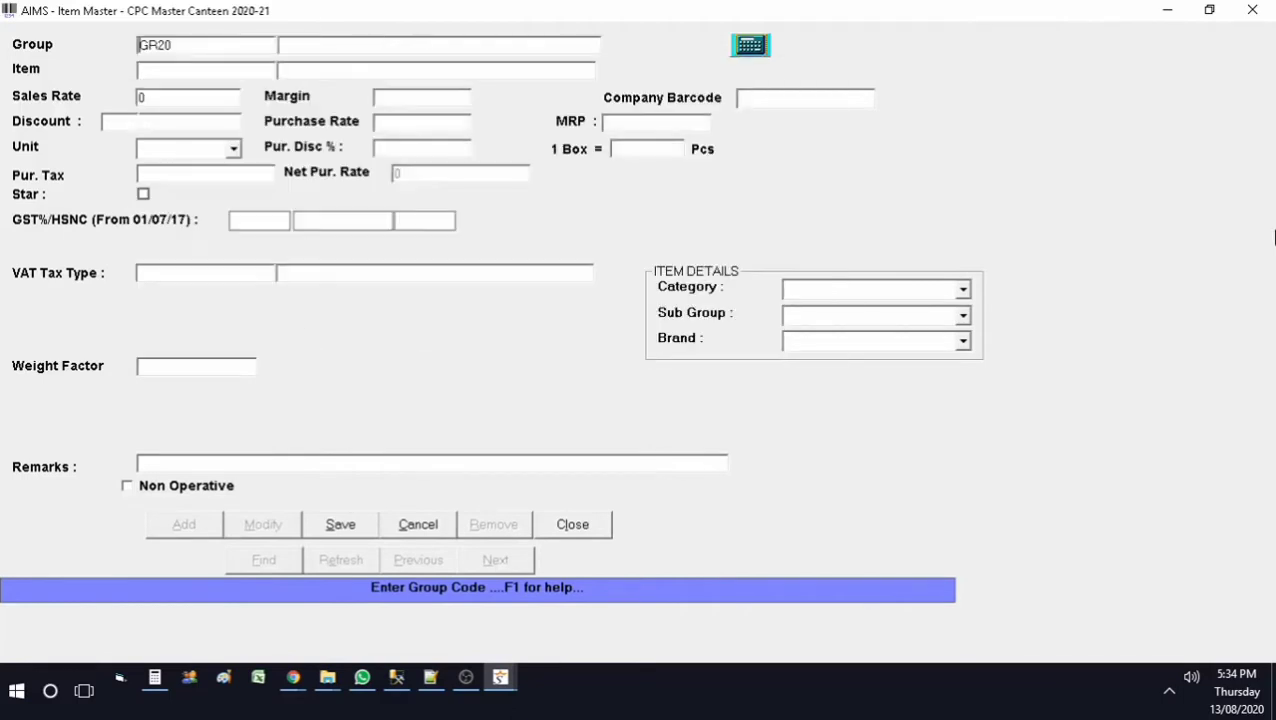
{"action": "key", "text": "Return"}
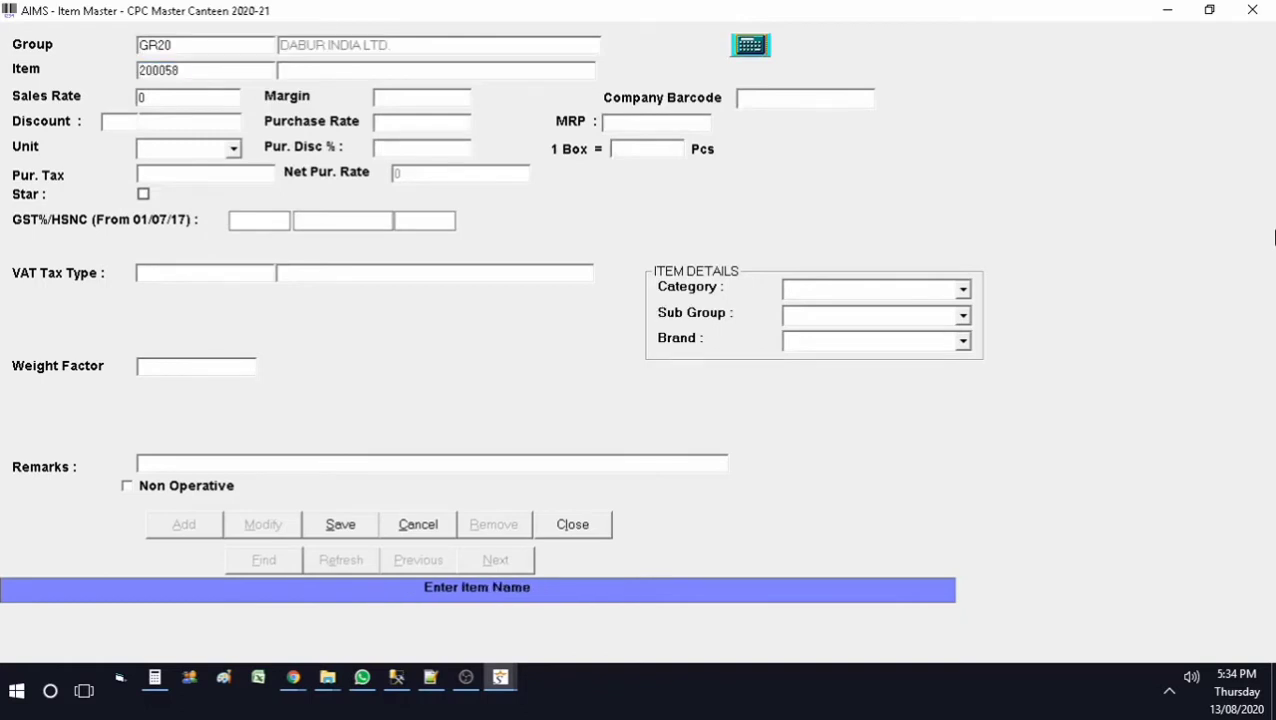
{"action": "type", "text": "Test Item"}
{"action": "key", "text": "Return"}
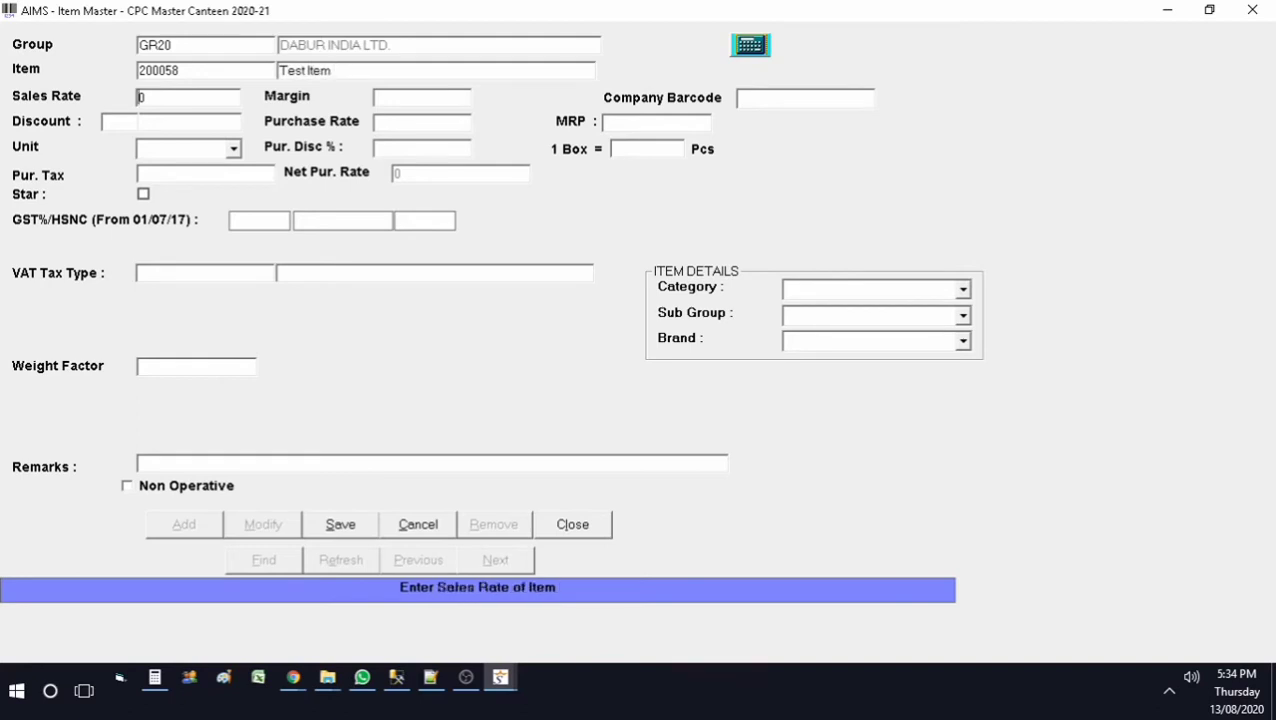
Step: Give Test Item 12 pieces per box, GST 5% and HSN 12345, then save it
{"action": "key", "text": "Return"}
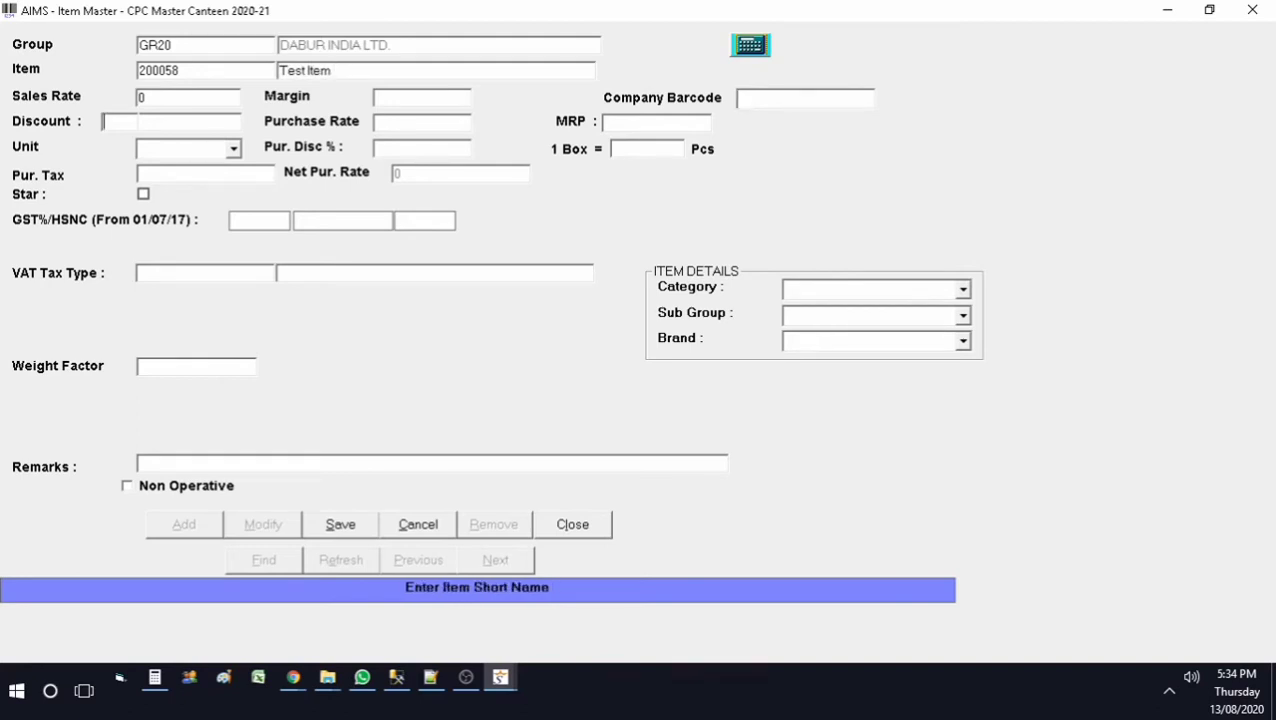
{"action": "key", "text": "Return"}
{"action": "key", "text": "Return"}
{"action": "key", "text": "Return"}
{"action": "key", "text": "Return"}
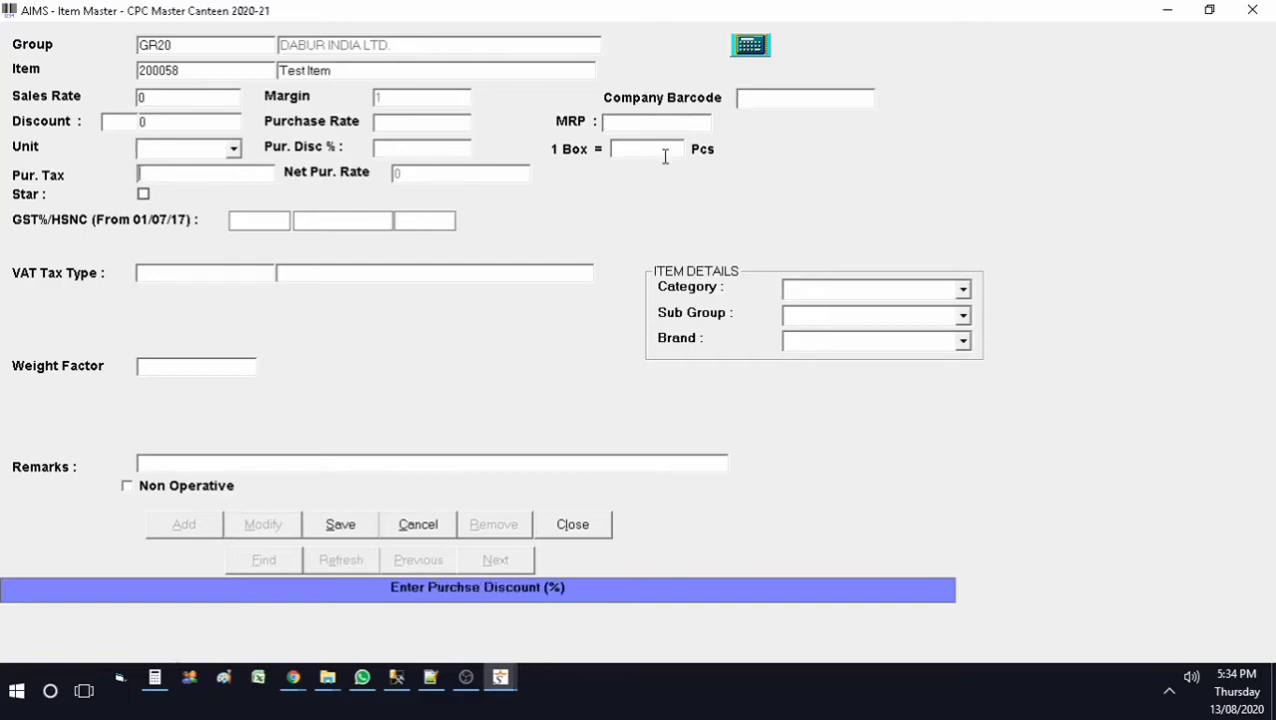
{"action": "type", "text": "12"}
{"action": "key", "text": "Return"}
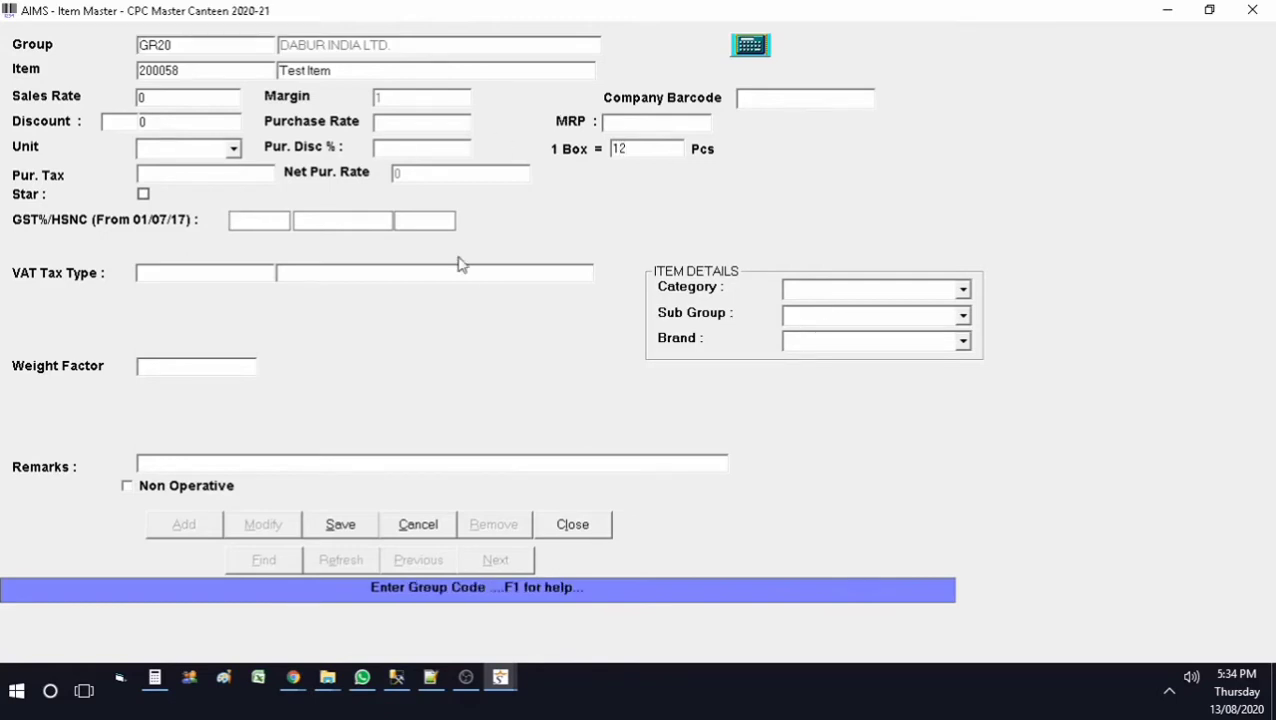
{"action": "key", "text": "F1"}
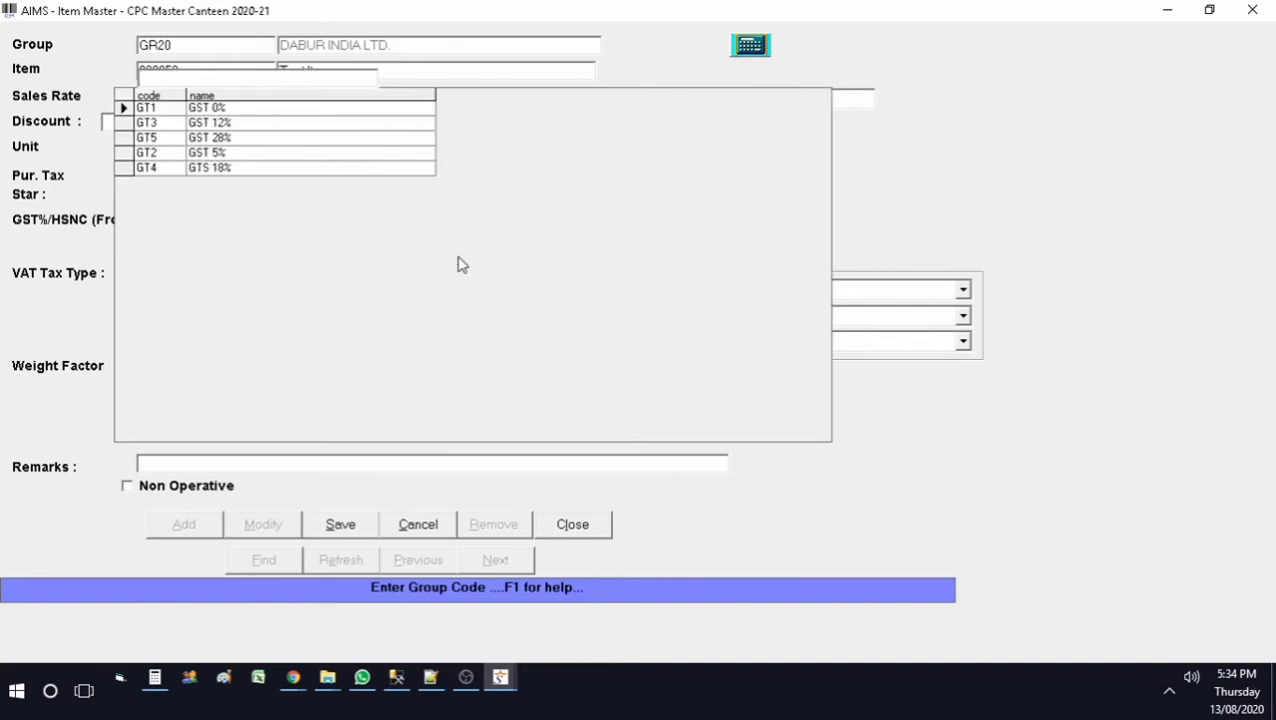
{"action": "key", "text": "Down"}
{"action": "key", "text": "Down"}
{"action": "key", "text": "Down"}
{"action": "key", "text": "Return"}
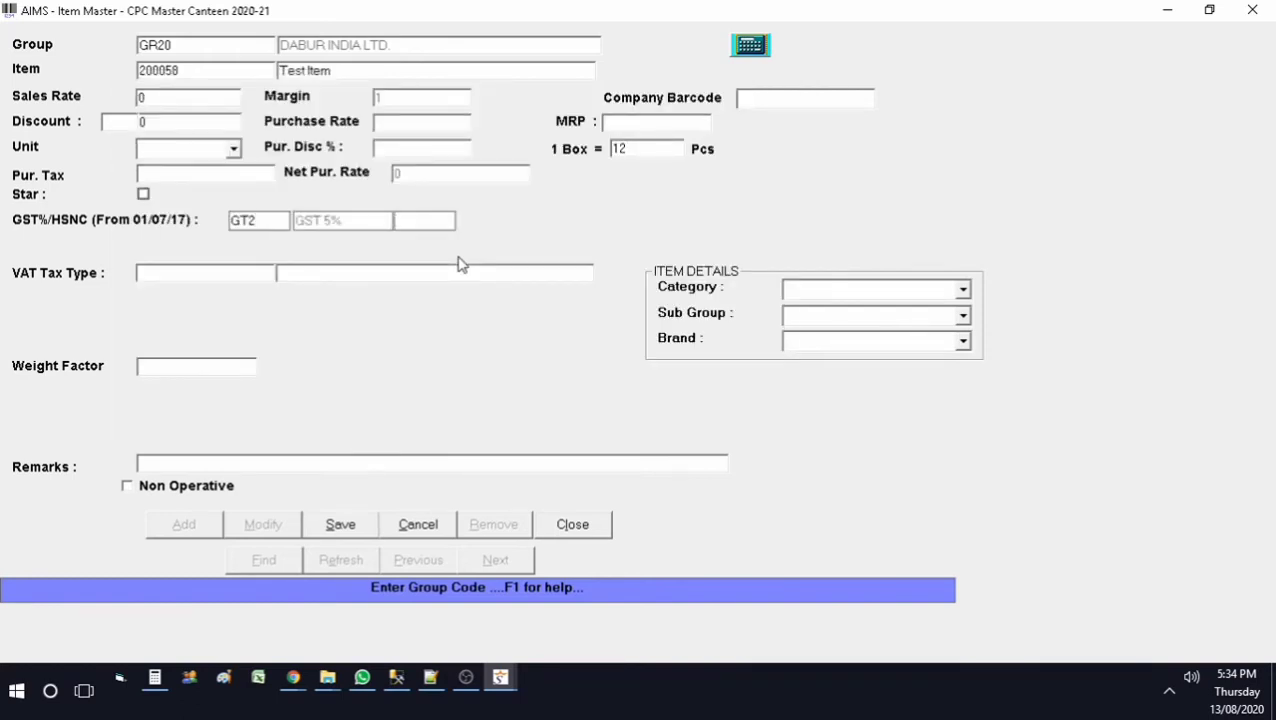
{"action": "type", "text": "12345"}
{"action": "left_click", "coordinate": [350, 538]}
{"action": "left_click", "coordinate": [586, 530]}
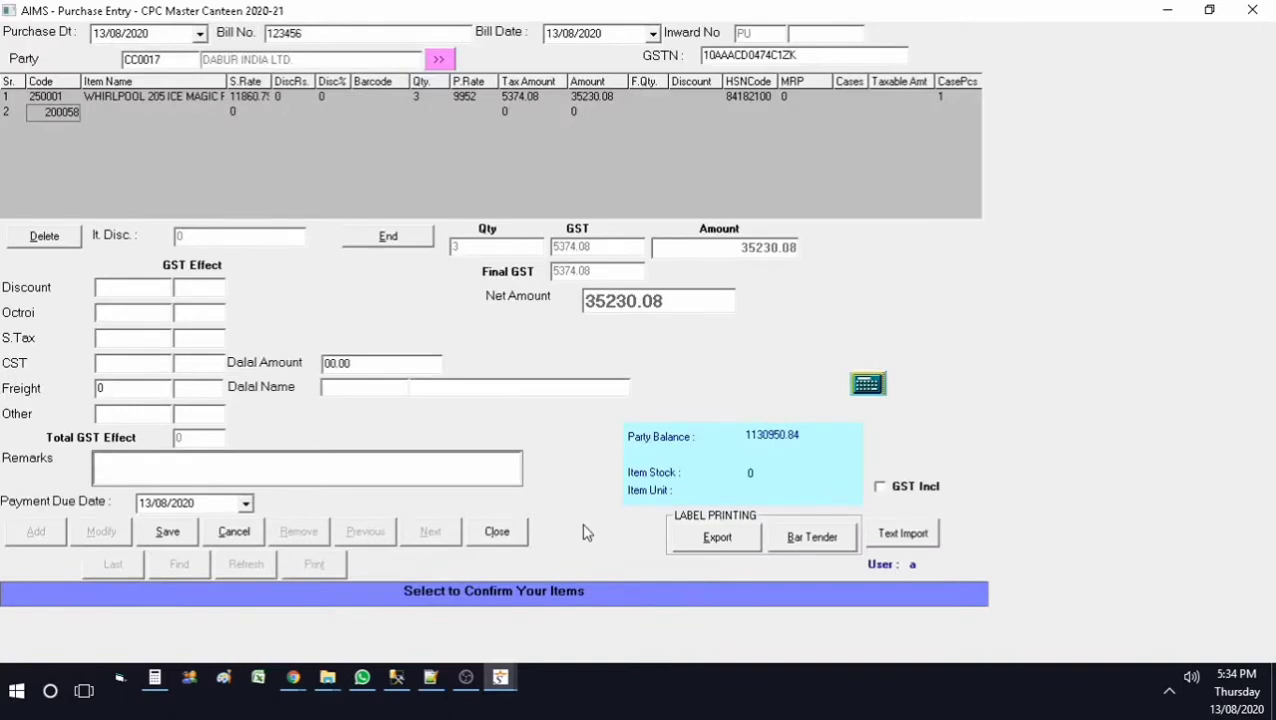
Step: Enter Test Item in row 2 with 2 cases and taxable amount 25000
{"action": "key", "text": "Return"}
{"action": "key", "text": "Return"}
{"action": "key", "text": "Return"}
{"action": "key", "text": "Return"}
{"action": "key", "text": "Return"}
{"action": "key", "text": "Return"}
{"action": "key", "text": "Return"}
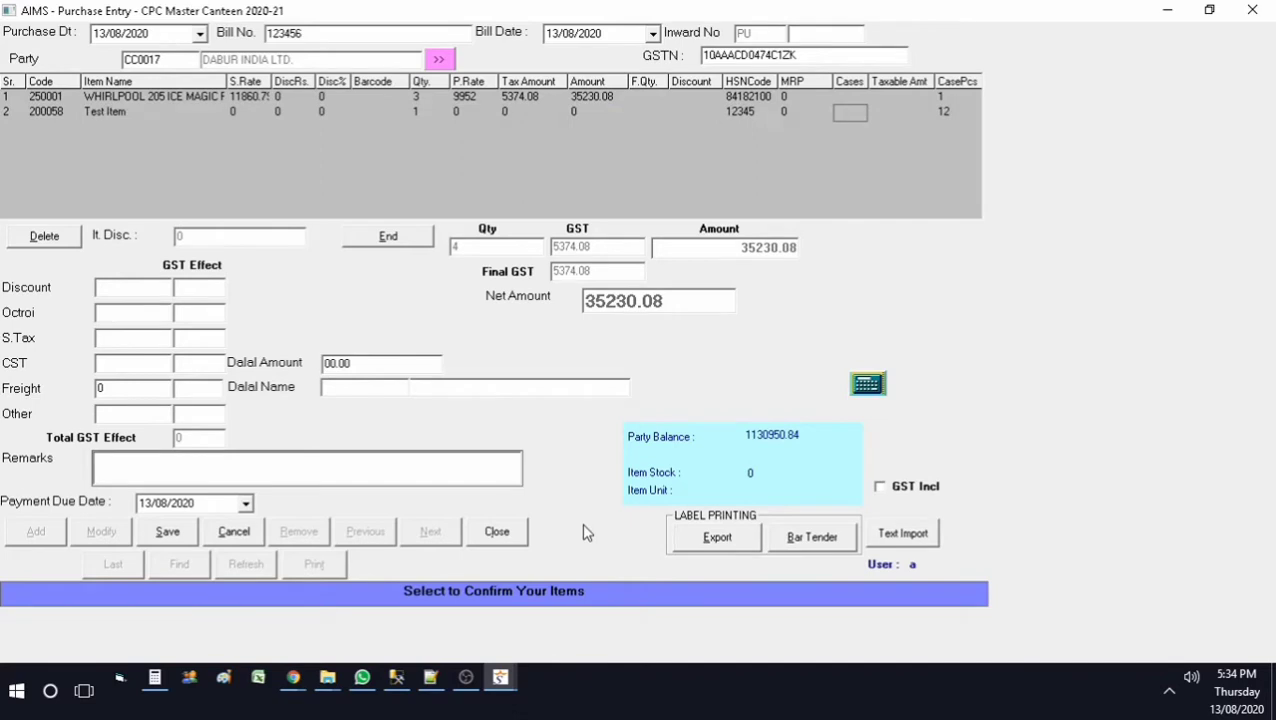
{"action": "type", "text": "2"}
{"action": "key", "text": "Return"}
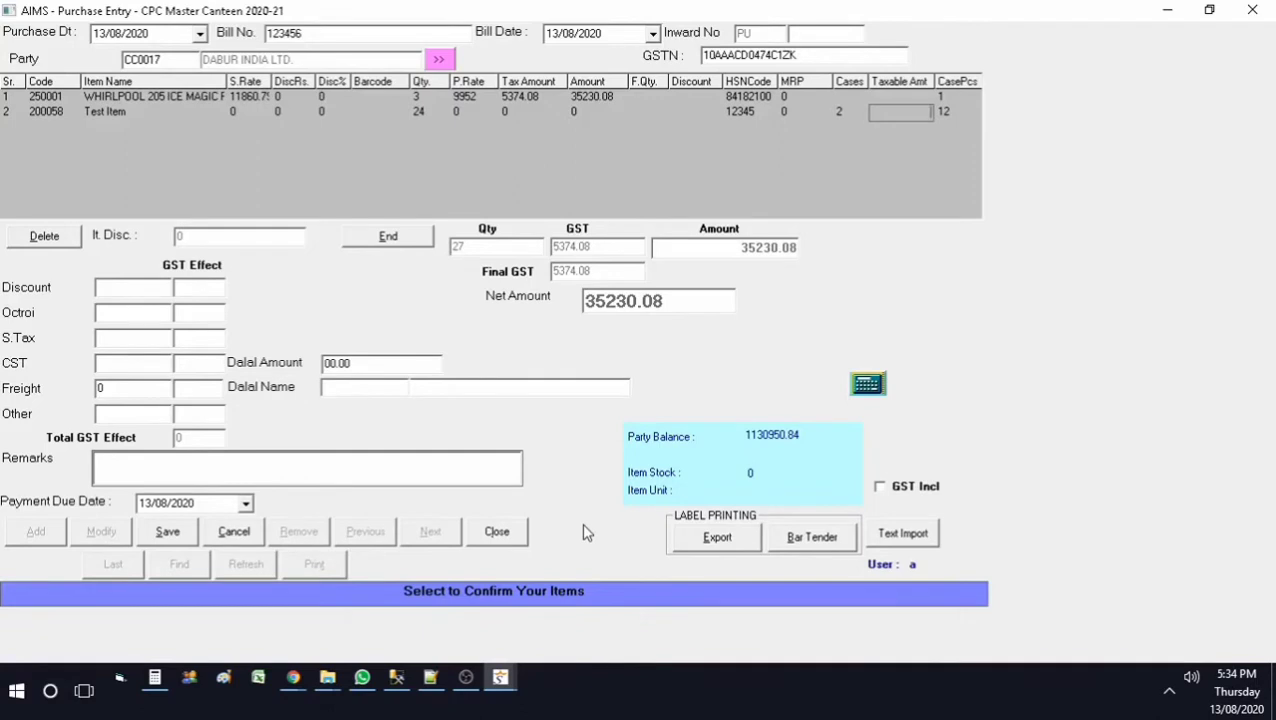
{"action": "type", "text": "25000"}
{"action": "key", "text": "Return"}
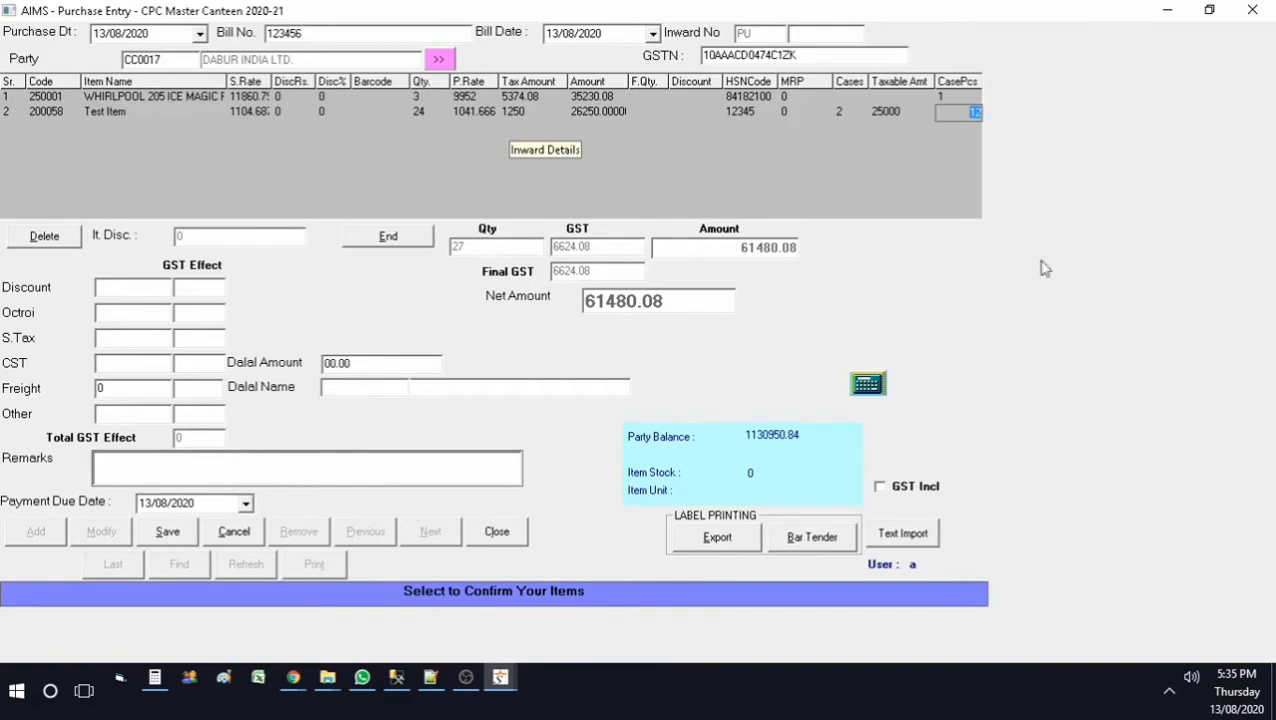
{"action": "key", "text": "Return"}
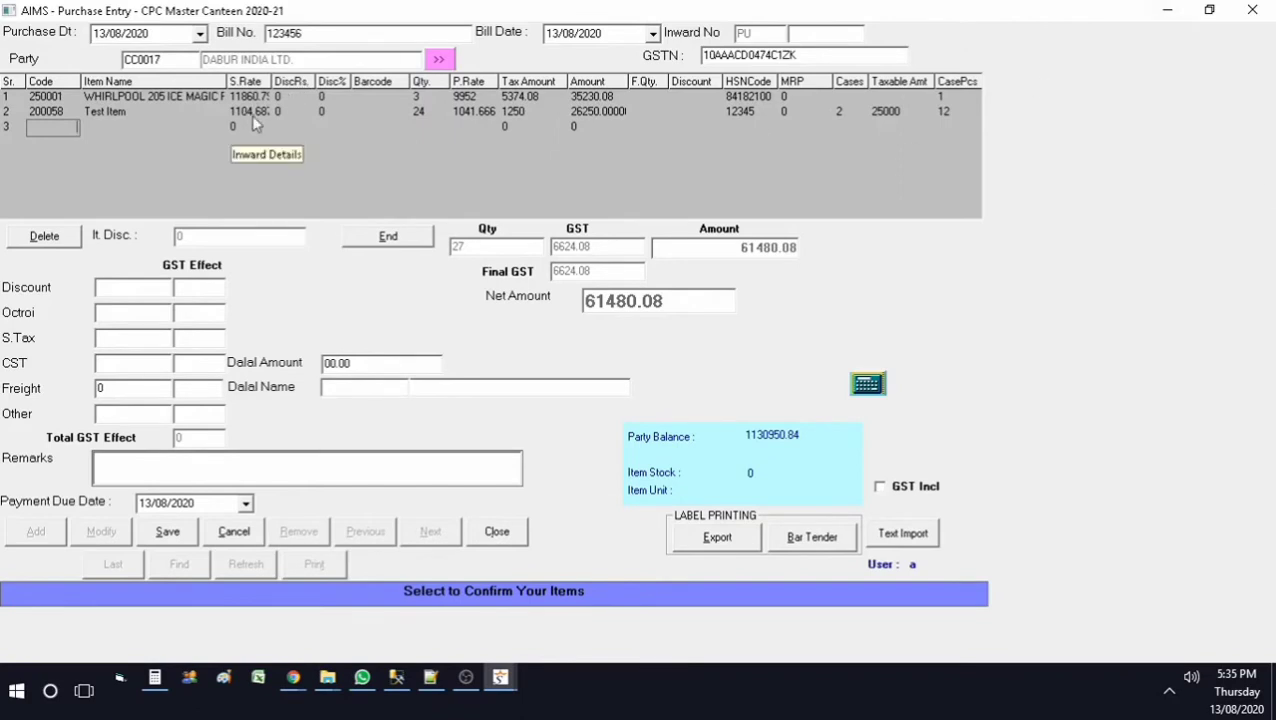
Step: Compute 1041.666 × 1.05 × 1.01 = 1,104.686793 in Calculator, then close it
{"action": "left_click", "coordinate": [155, 678]}
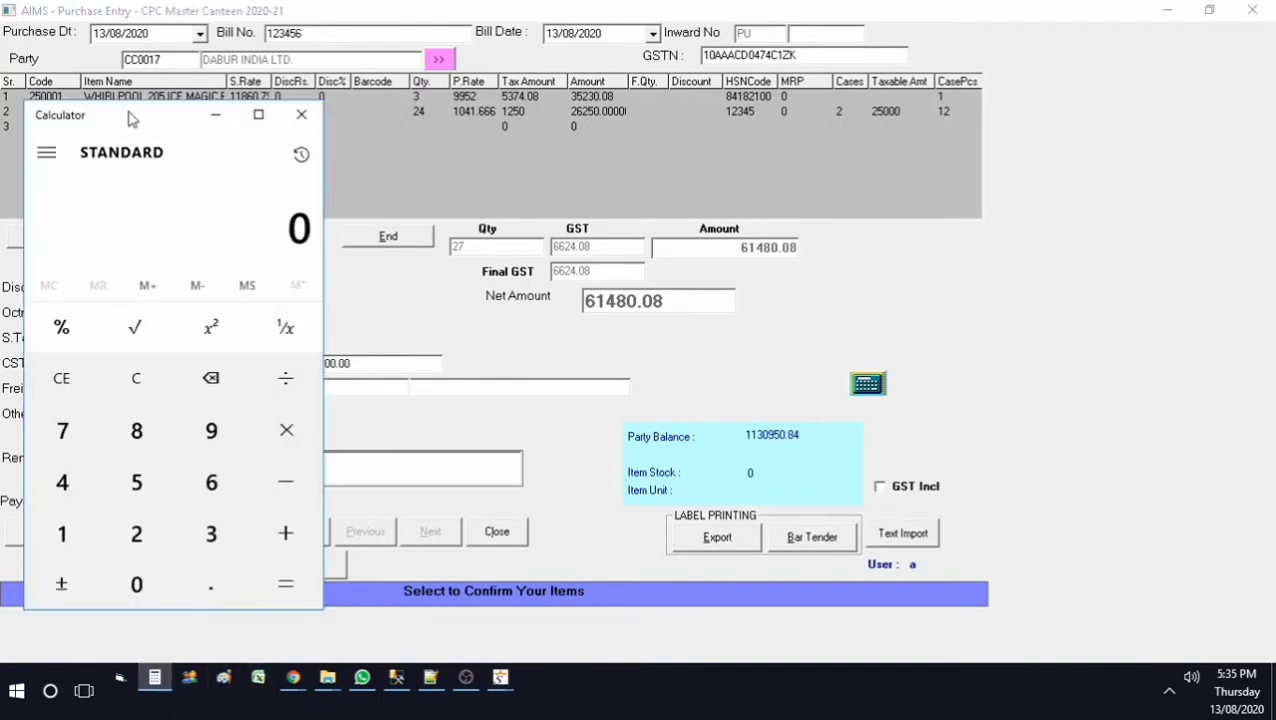
{"action": "left_click_drag", "start_coordinate": [128, 119], "coordinate": [567, 183]}
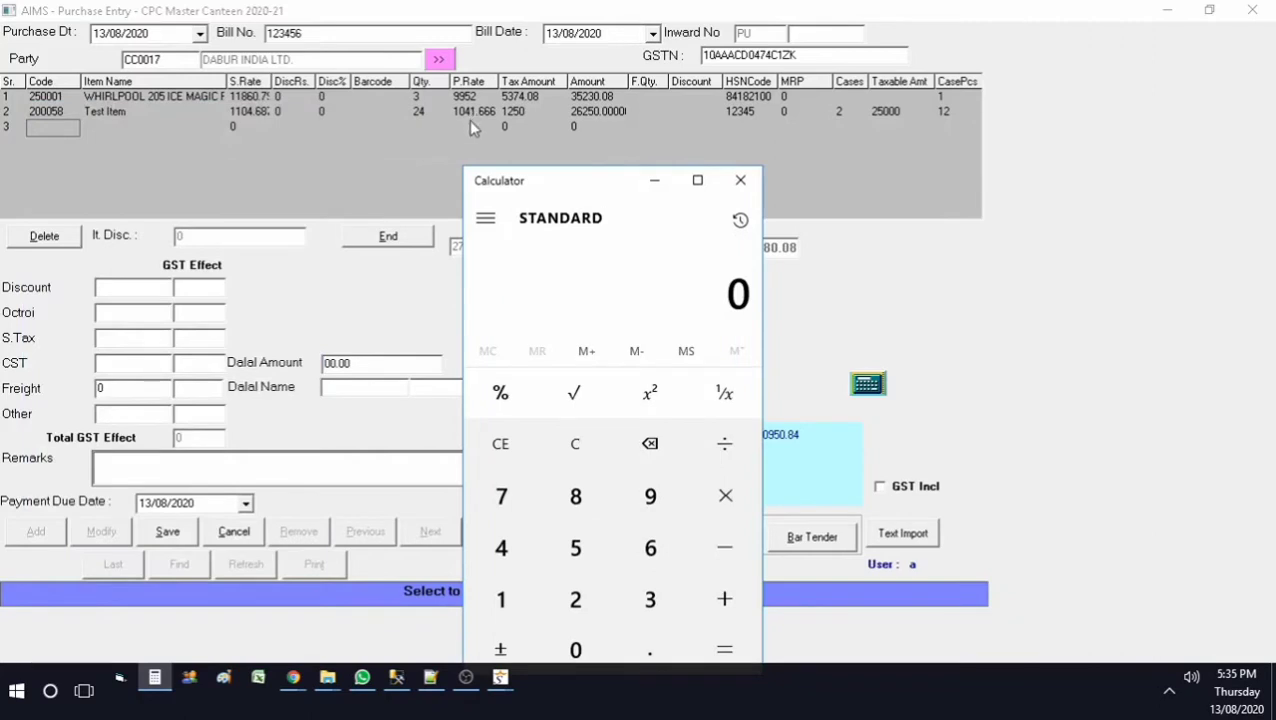
{"action": "type", "text": "1"}
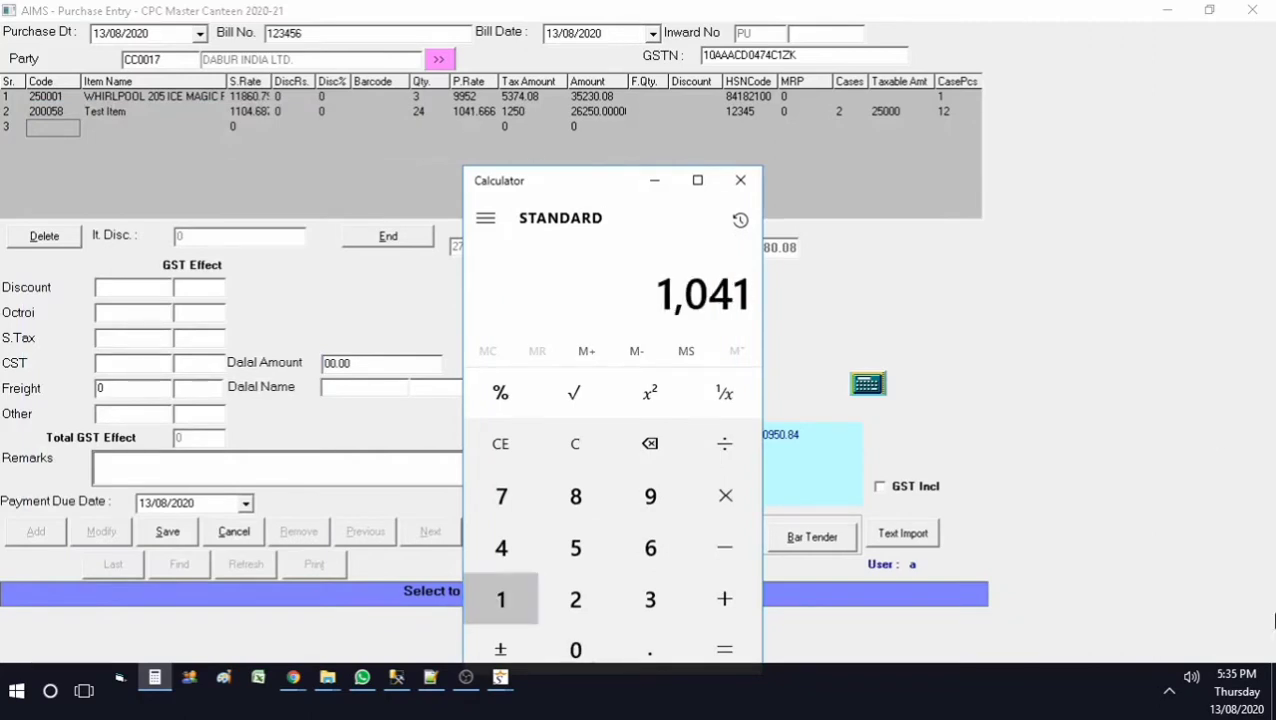
{"action": "type", "text": "041.6666"}
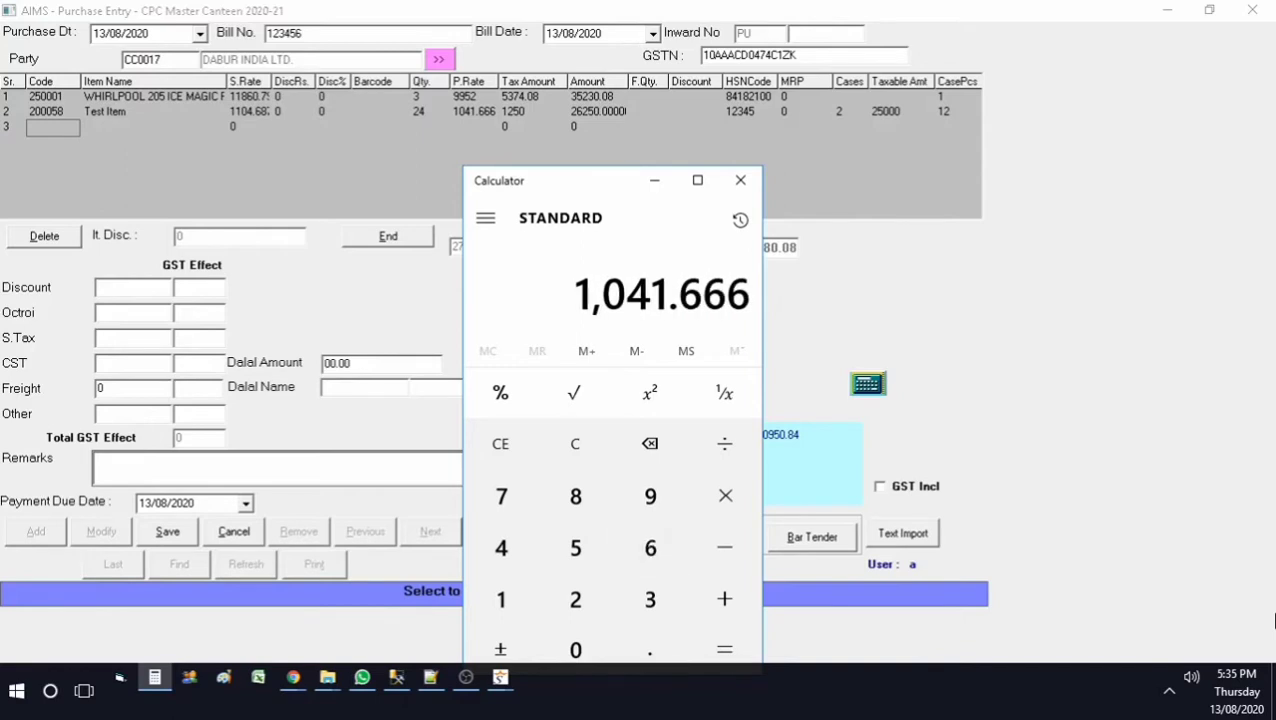
{"action": "key", "text": "asterisk"}
{"action": "type", "text": "1.05"}
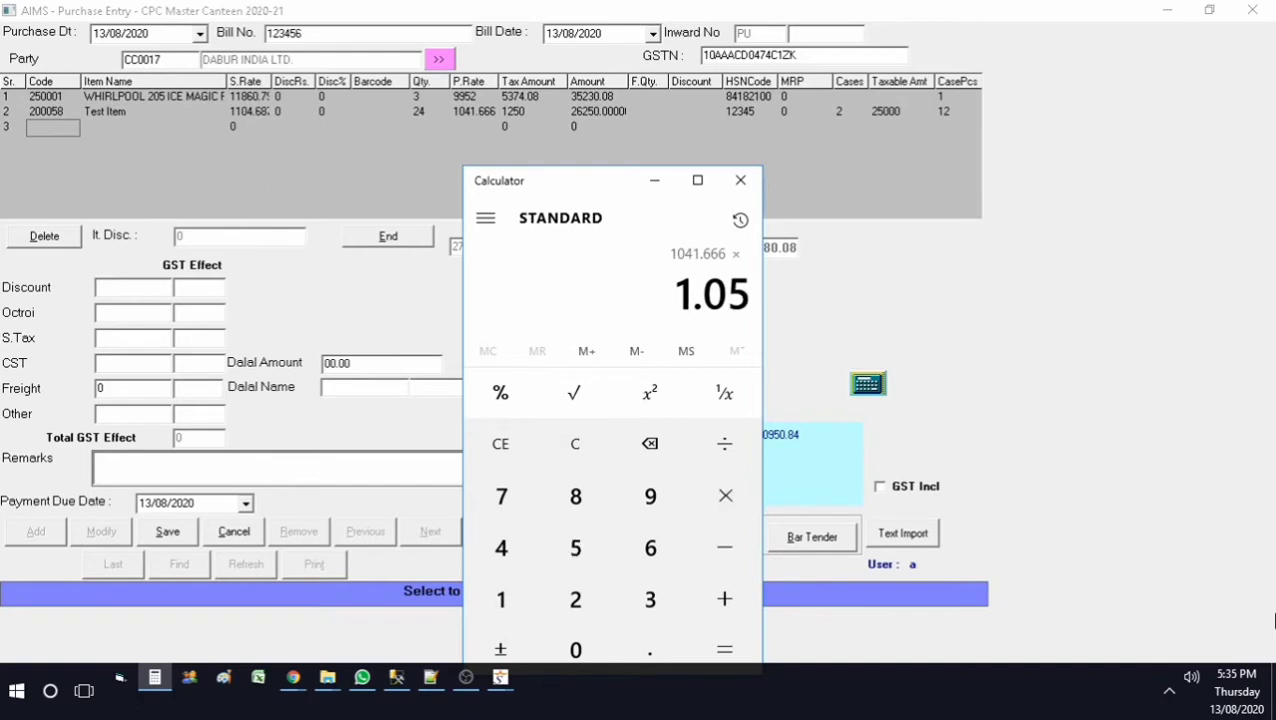
{"action": "key", "text": "Return"}
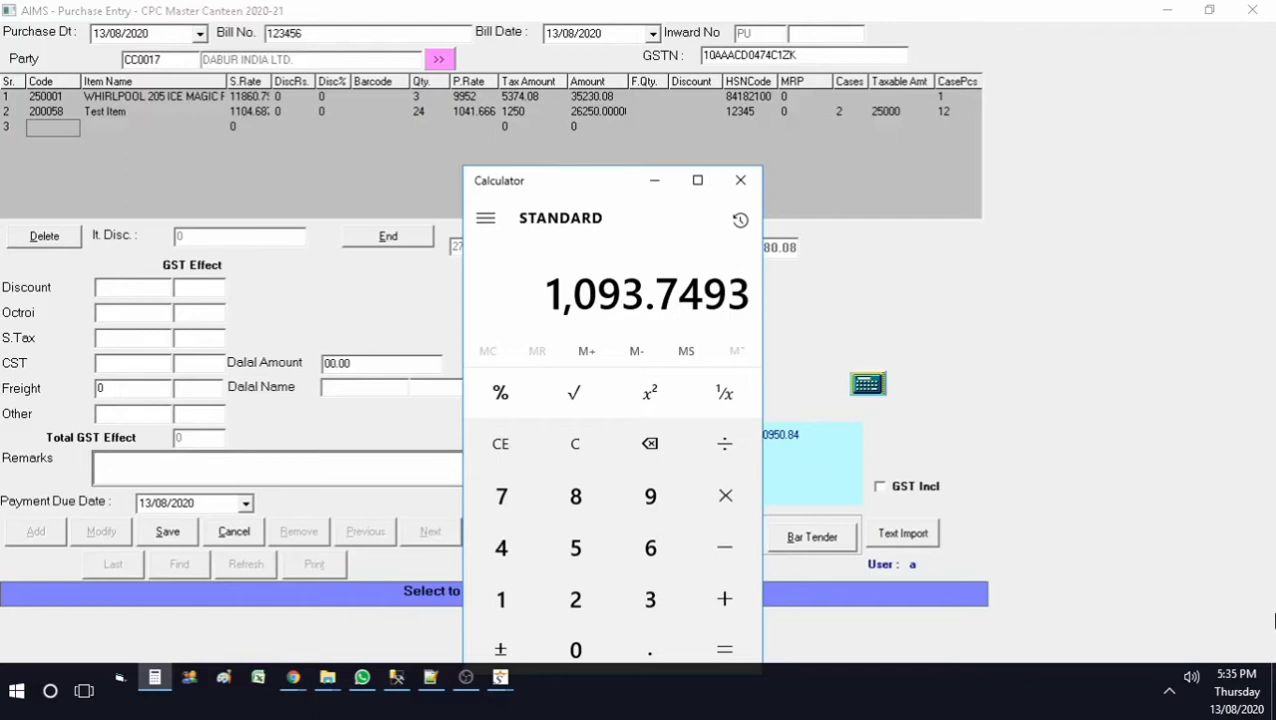
{"action": "key", "text": "asterisk"}
{"action": "type", "text": "1.01"}
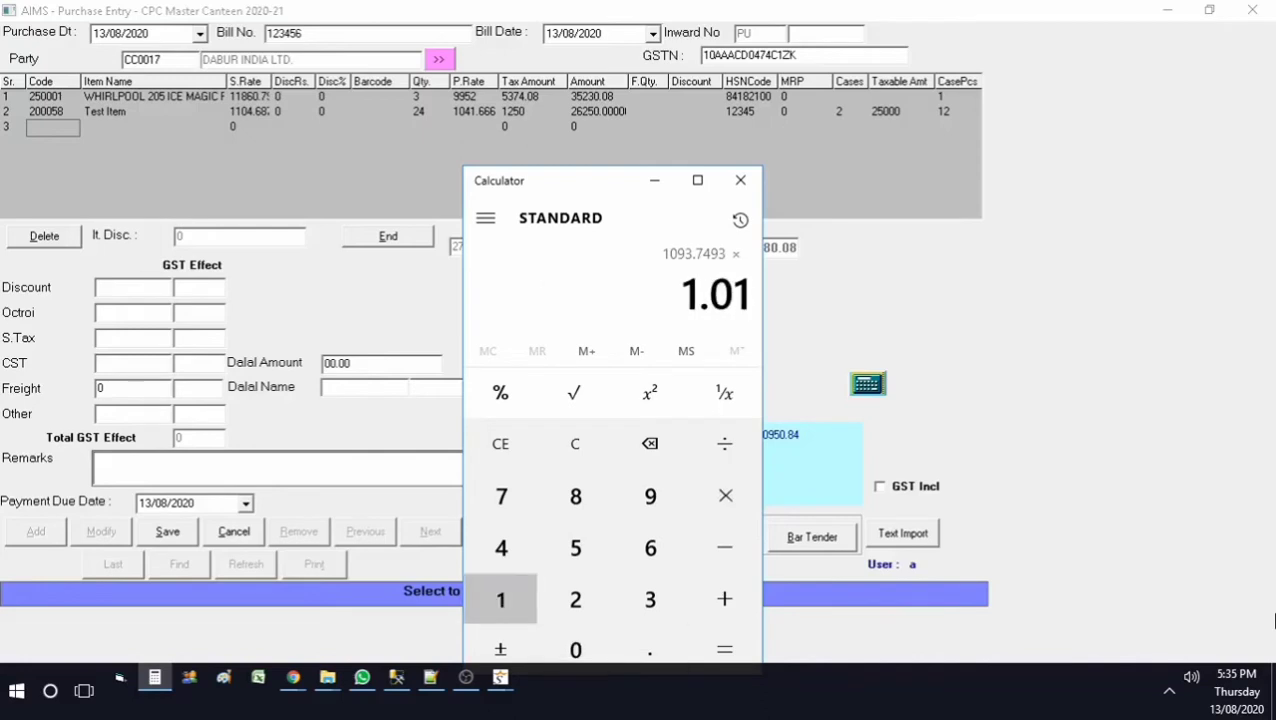
{"action": "key", "text": "Return"}
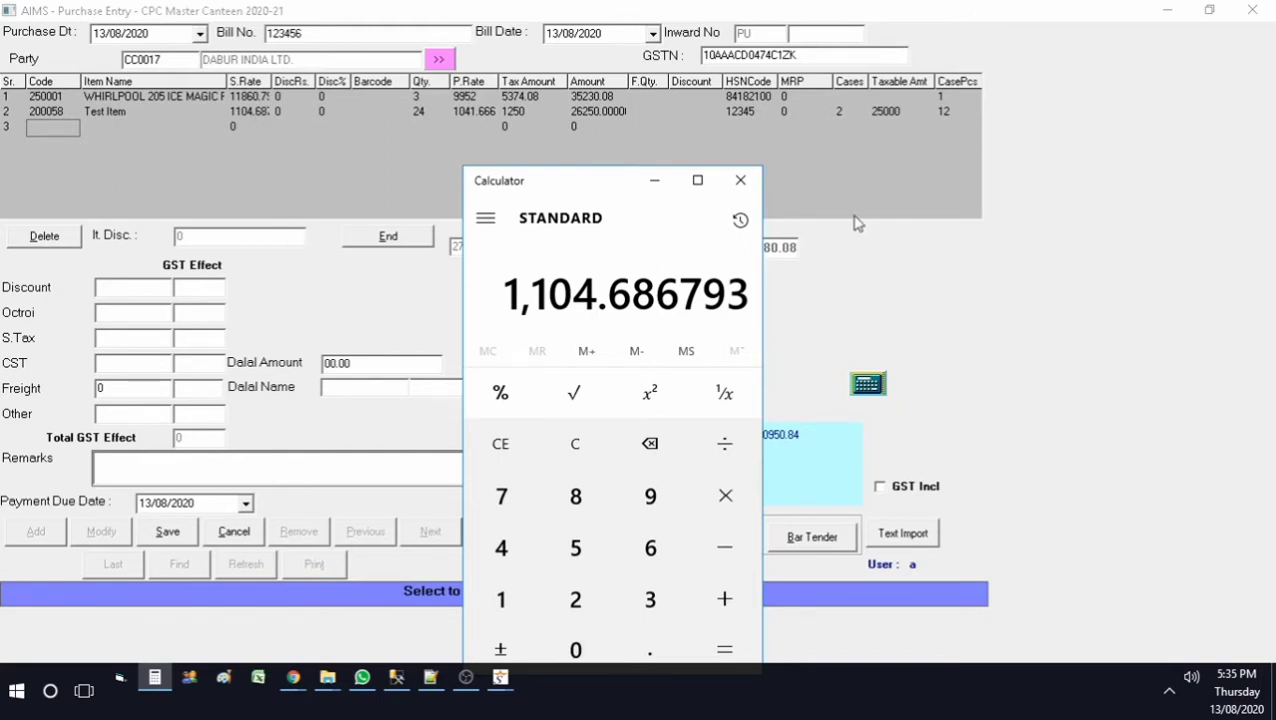
{"action": "left_click", "coordinate": [740, 180]}
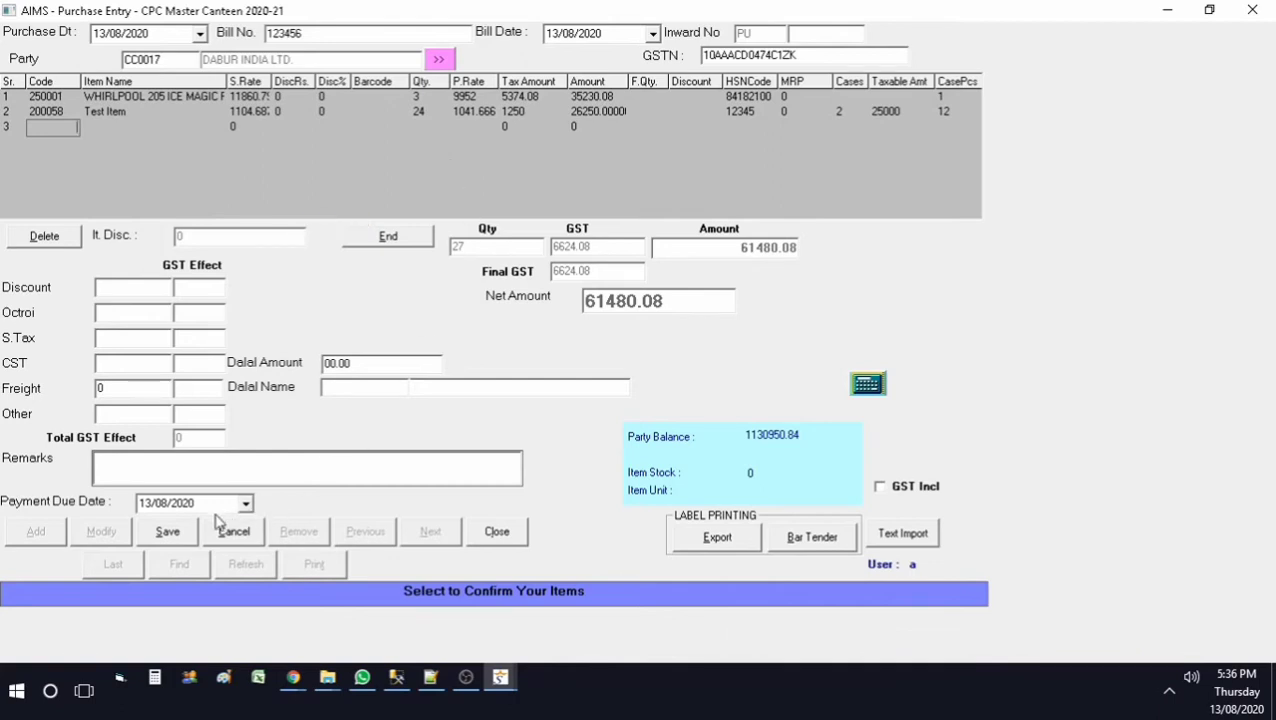
Step: Save the purchase with master rates updated, confirming entry number 101
{"action": "left_click", "coordinate": [180, 536]}
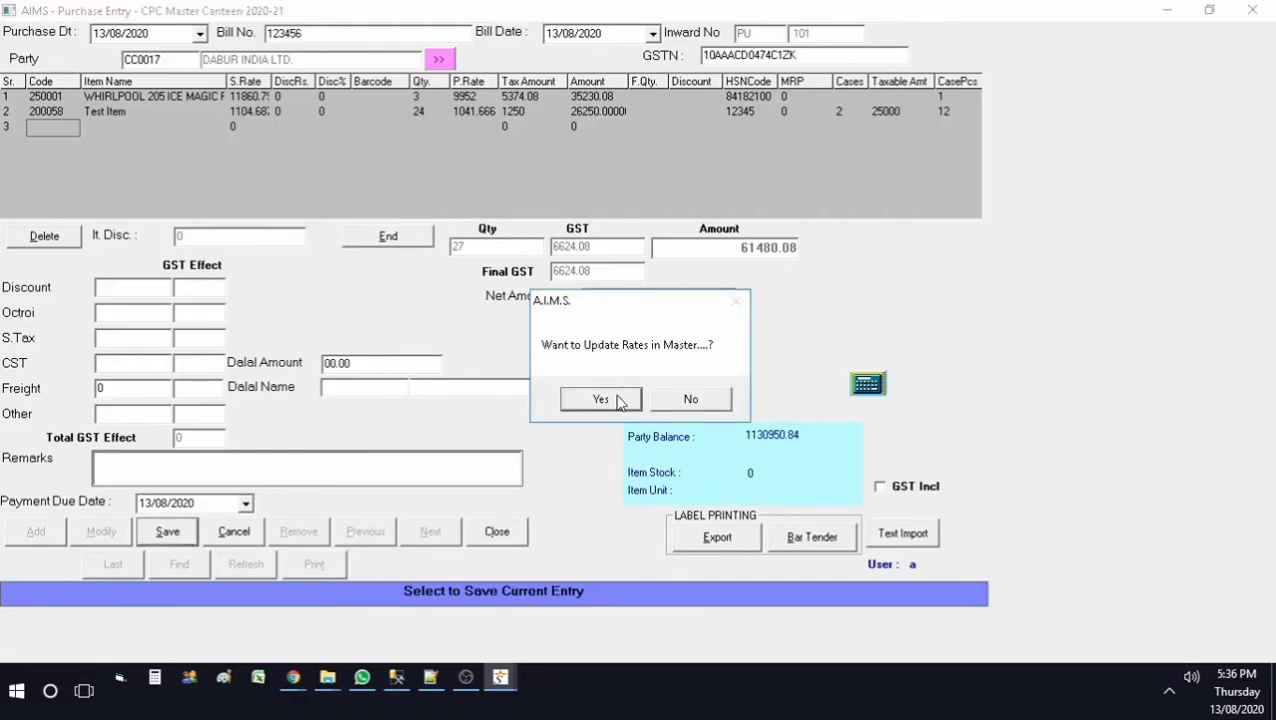
{"action": "left_click", "coordinate": [618, 400]}
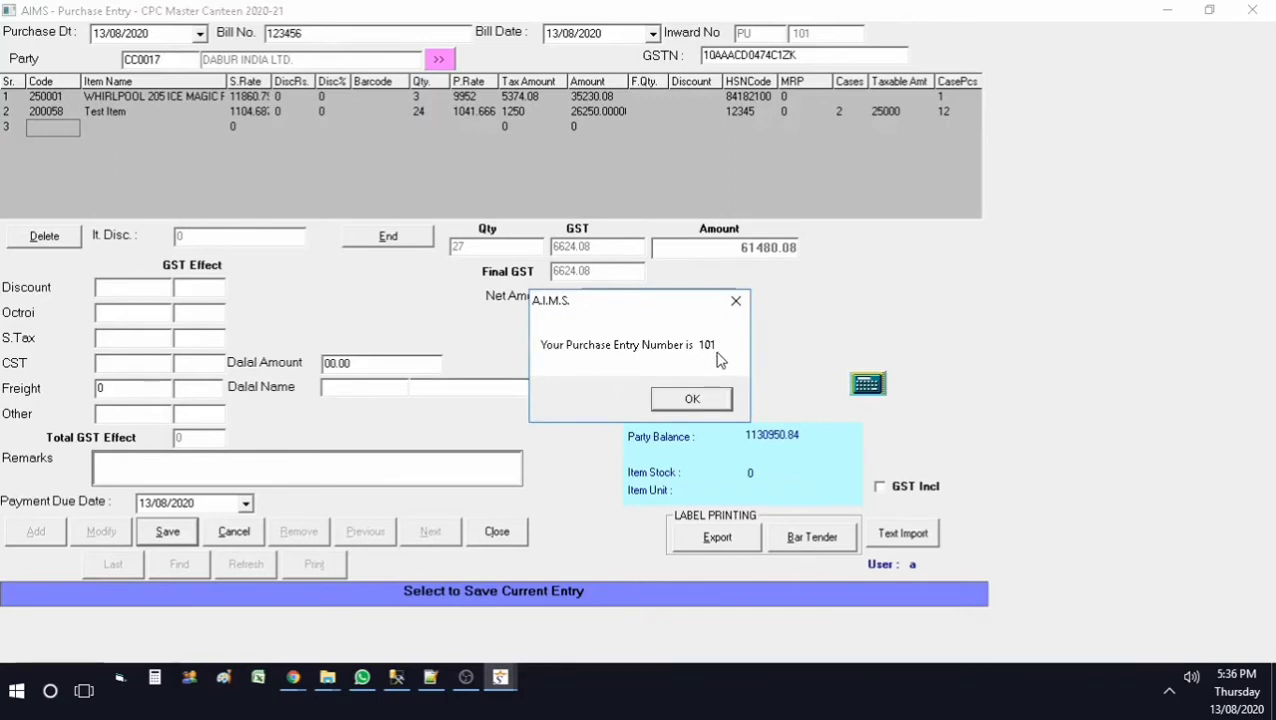
{"action": "left_click", "coordinate": [705, 405]}
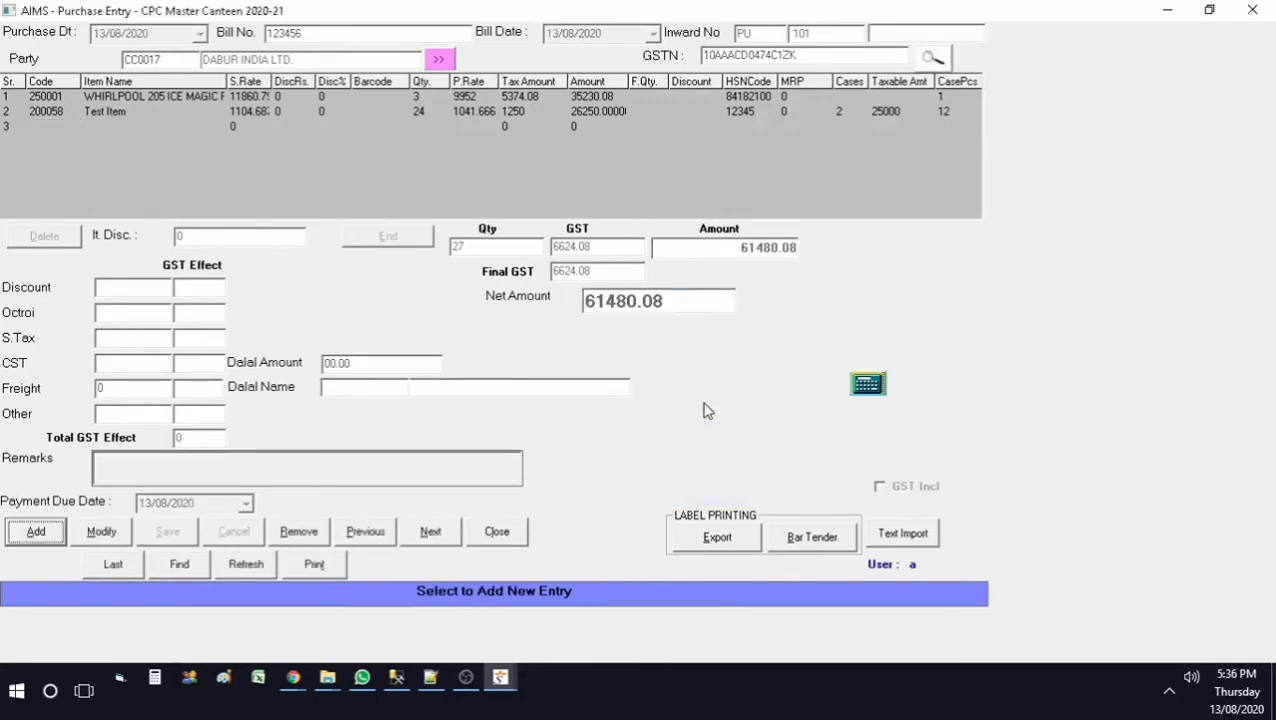
Step: Close the purchase entry and go to Purchase Reports
{"action": "left_click", "coordinate": [505, 537]}
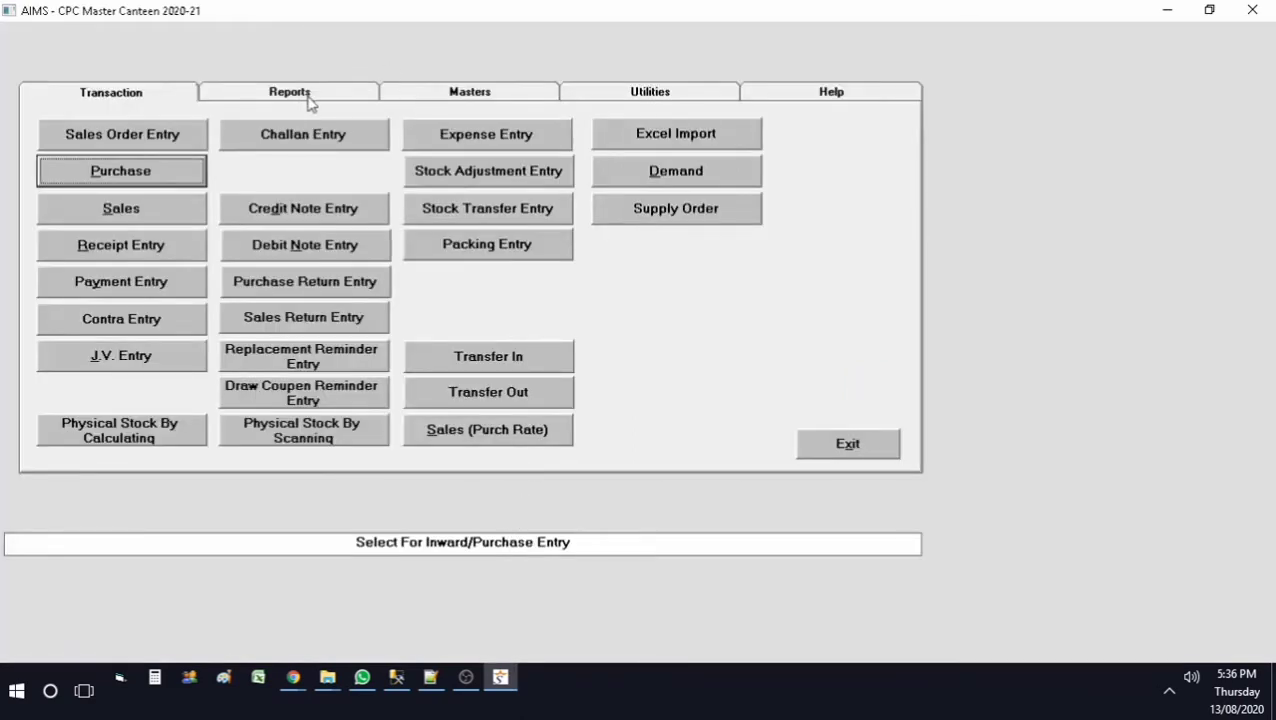
{"action": "left_click", "coordinate": [313, 101]}
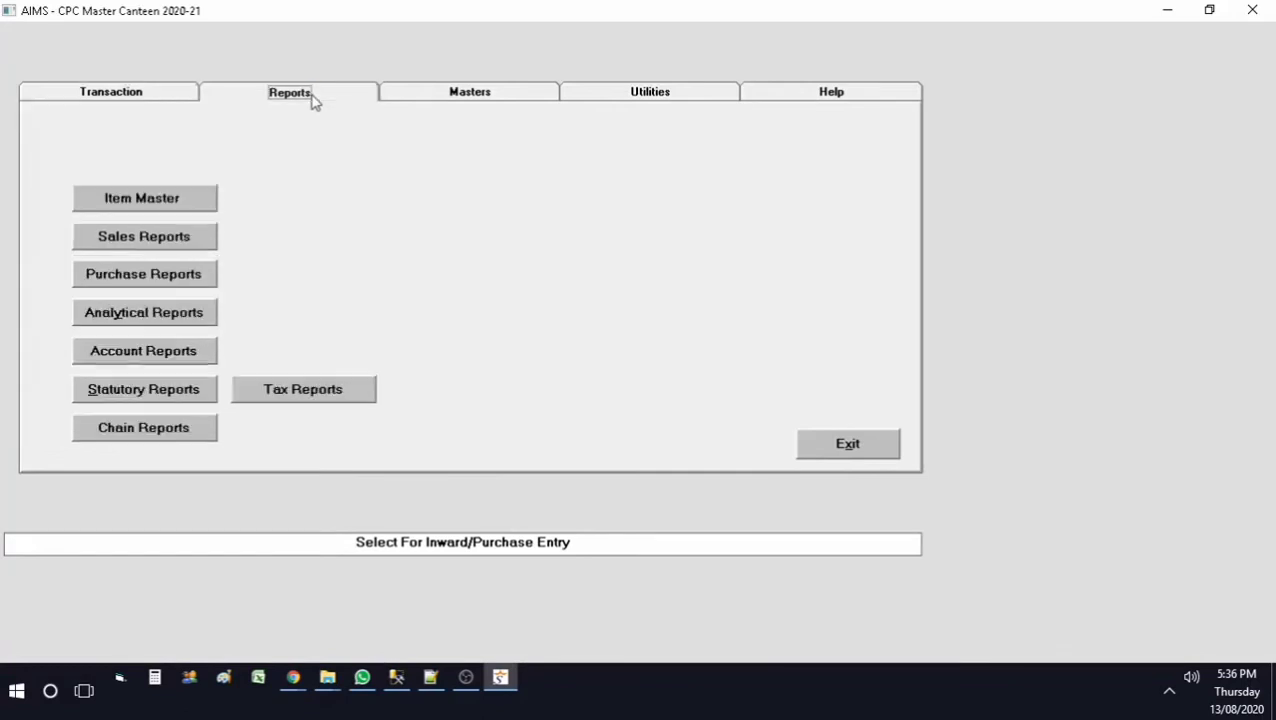
{"action": "left_click", "coordinate": [190, 287]}
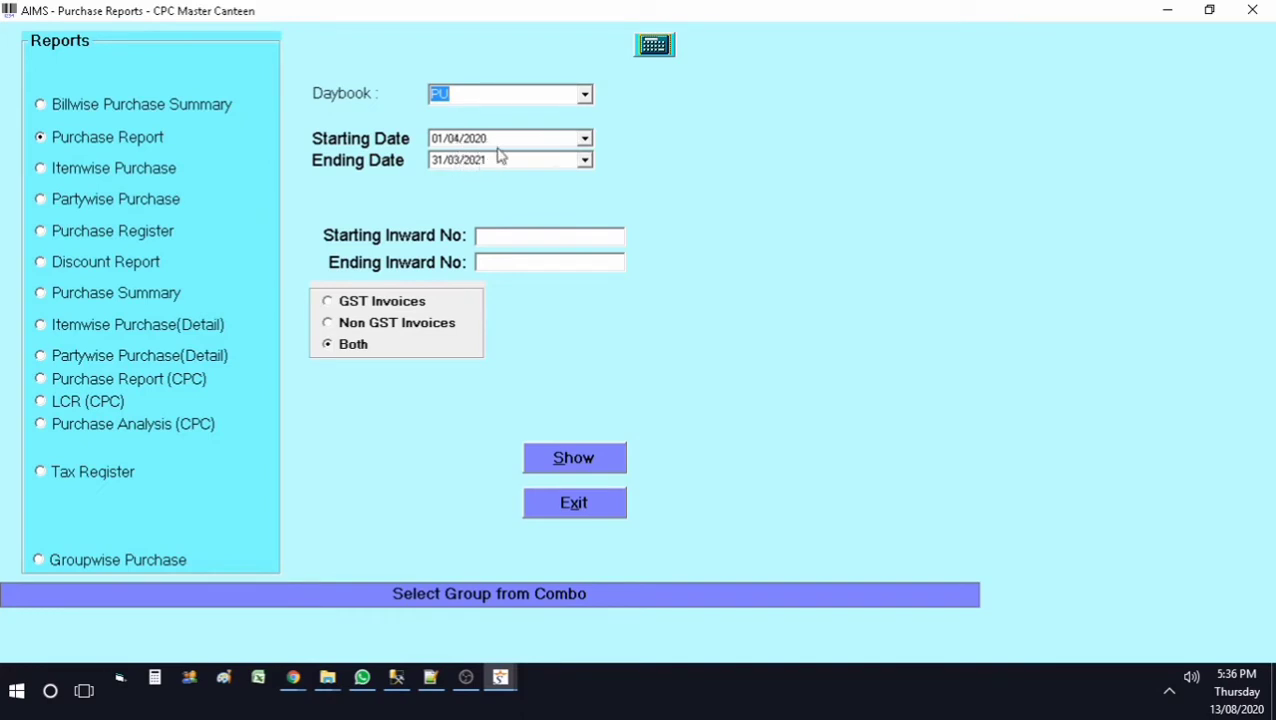
Step: Set the report period to 13/08/2020–13/08/2020 and show the report
{"action": "left_click", "coordinate": [585, 139]}
{"action": "left_click", "coordinate": [538, 285]}
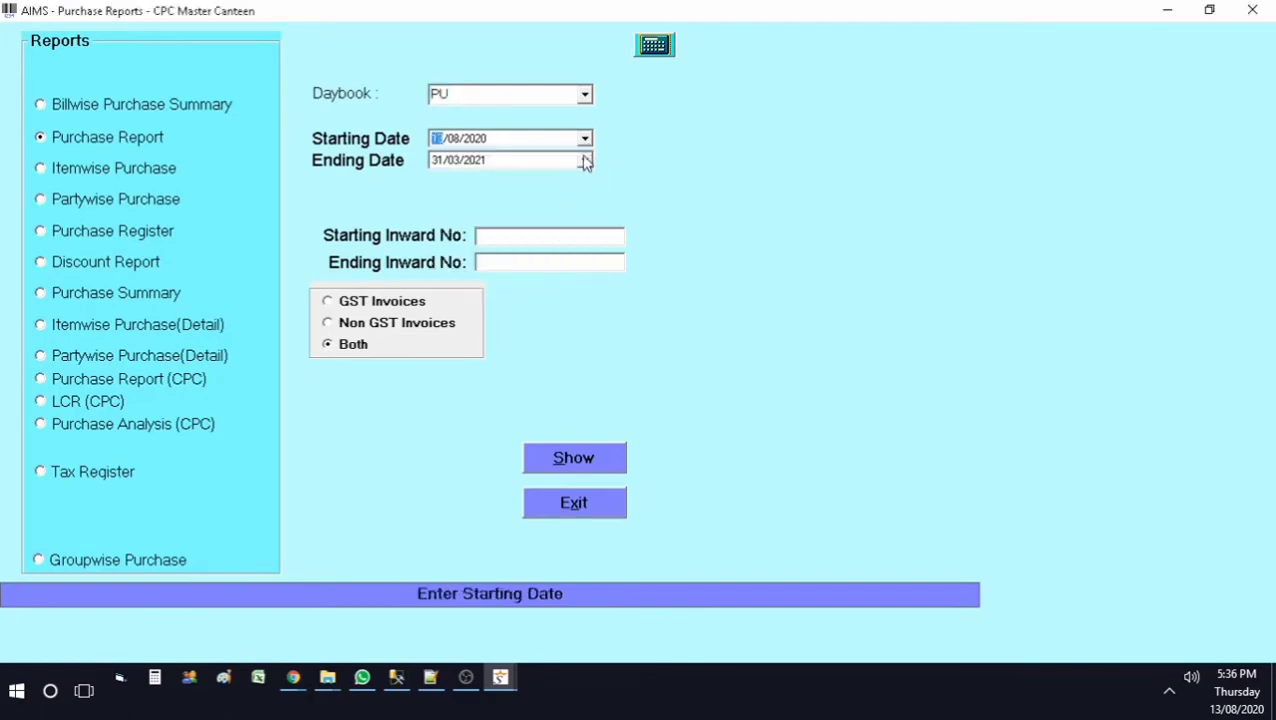
{"action": "left_click", "coordinate": [585, 161]}
{"action": "left_click", "coordinate": [540, 305]}
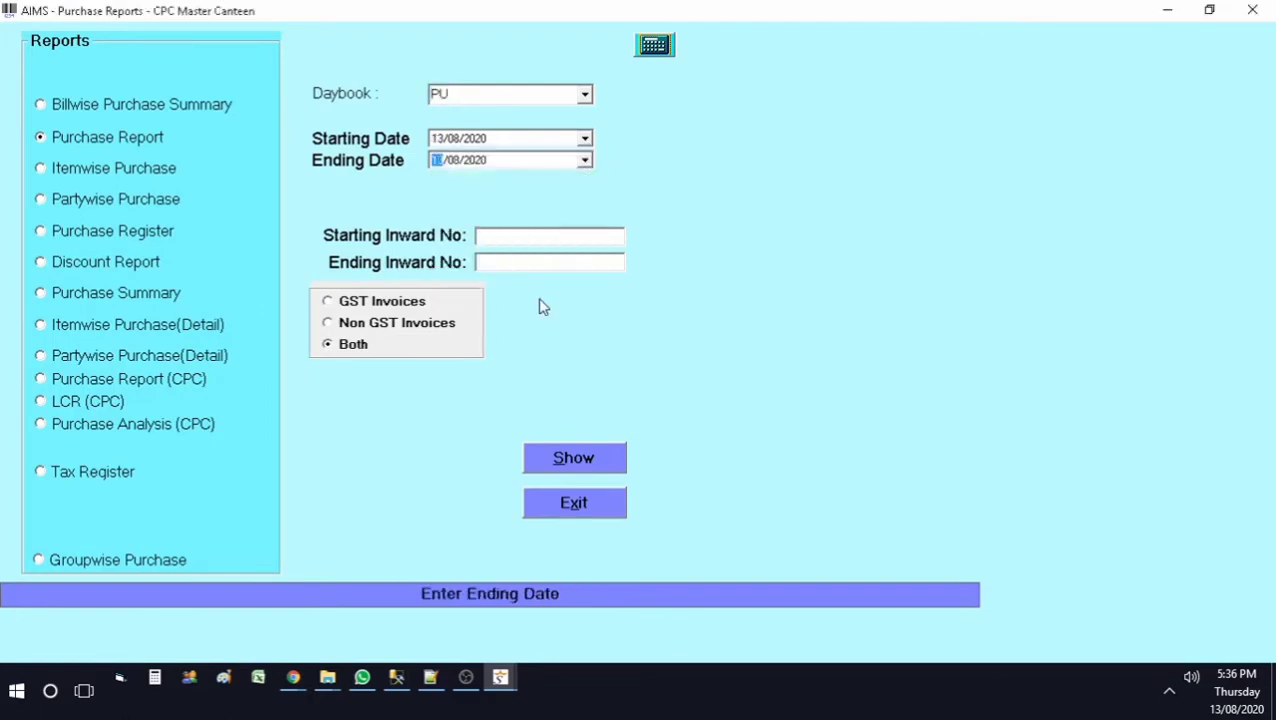
{"action": "left_click", "coordinate": [549, 459]}
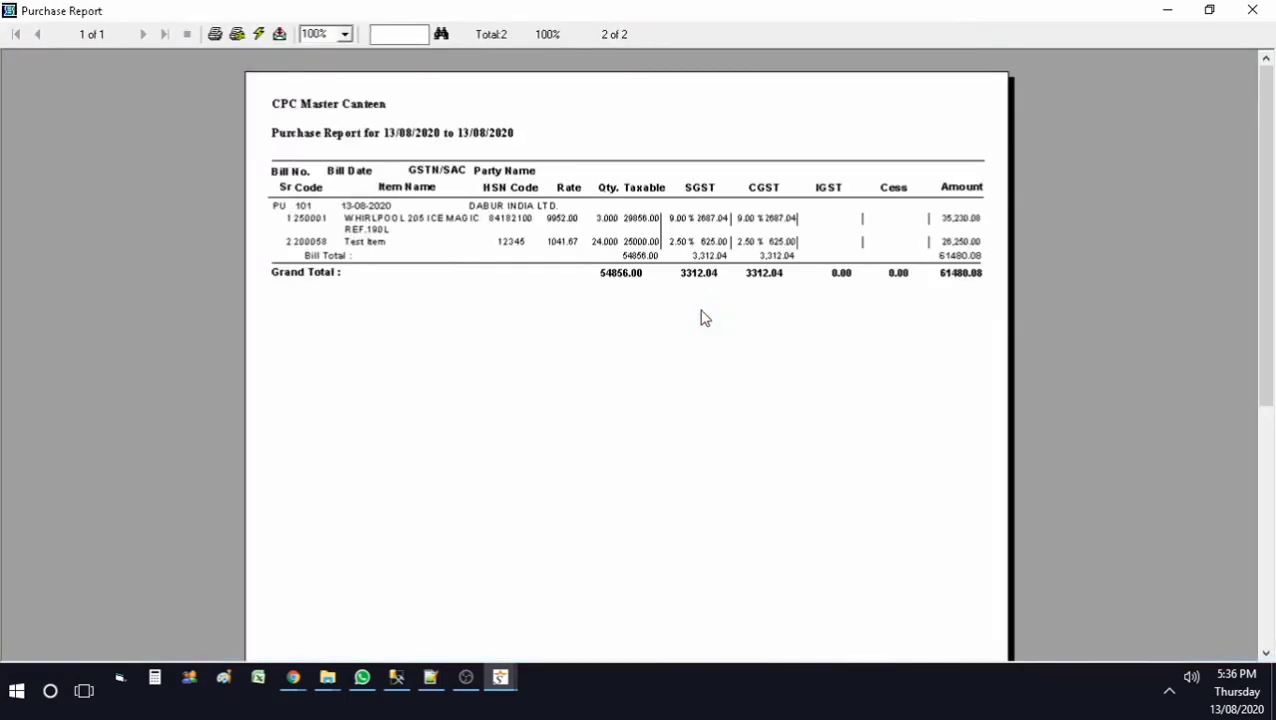
Step: Zoom the purchase report preview to 150%
{"action": "left_click", "coordinate": [345, 34]}
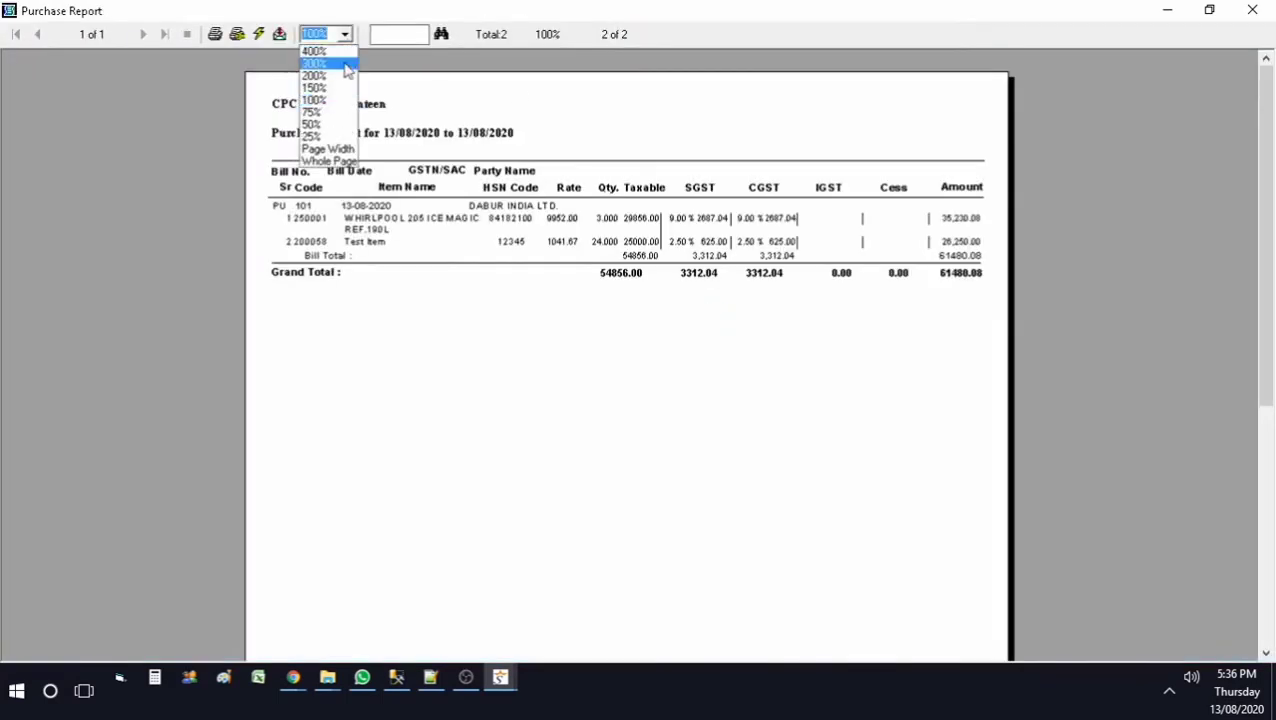
{"action": "left_click", "coordinate": [328, 87]}
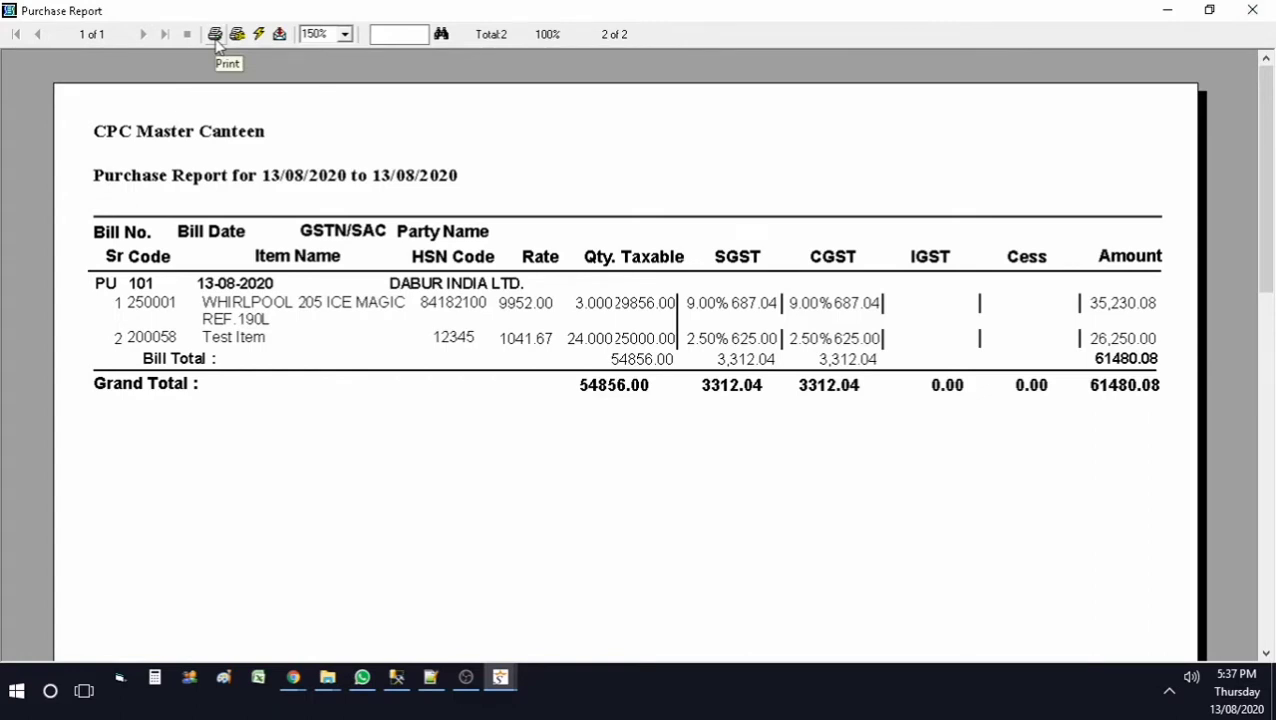
Step: Open the report's Print and Export options, cancelling both without producing output
{"action": "left_click", "coordinate": [215, 36]}
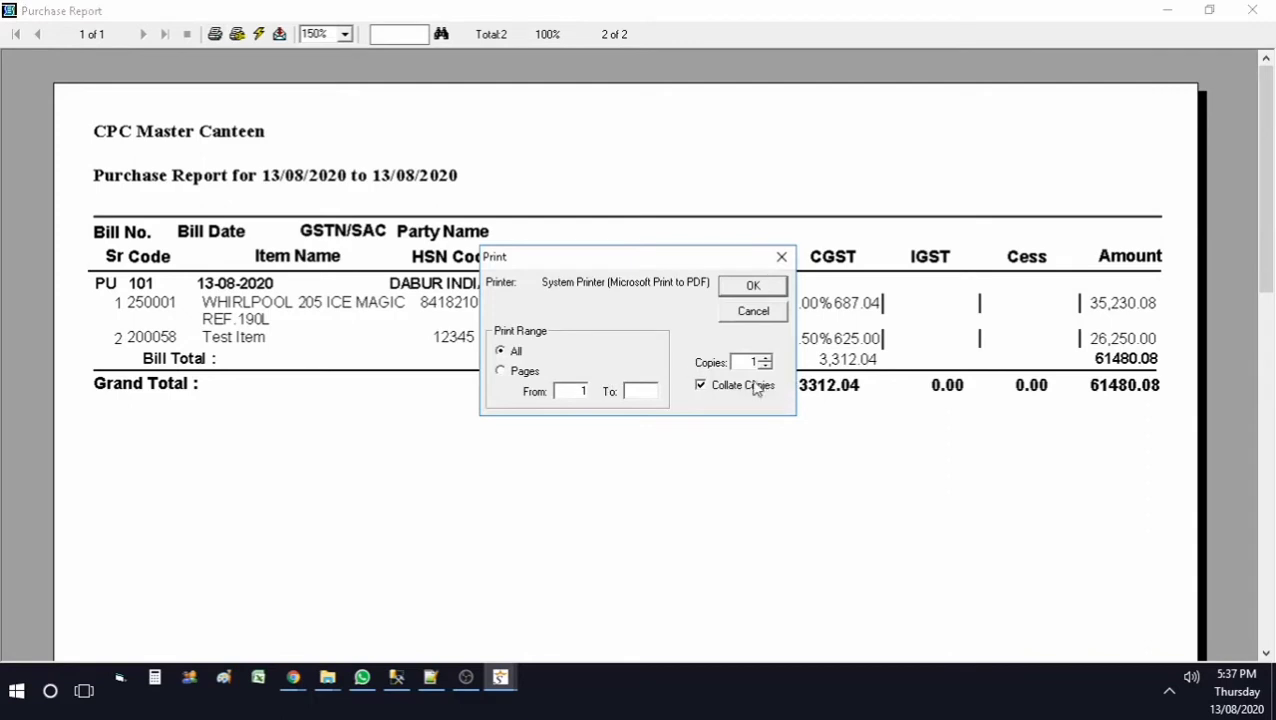
{"action": "left_click", "coordinate": [753, 312]}
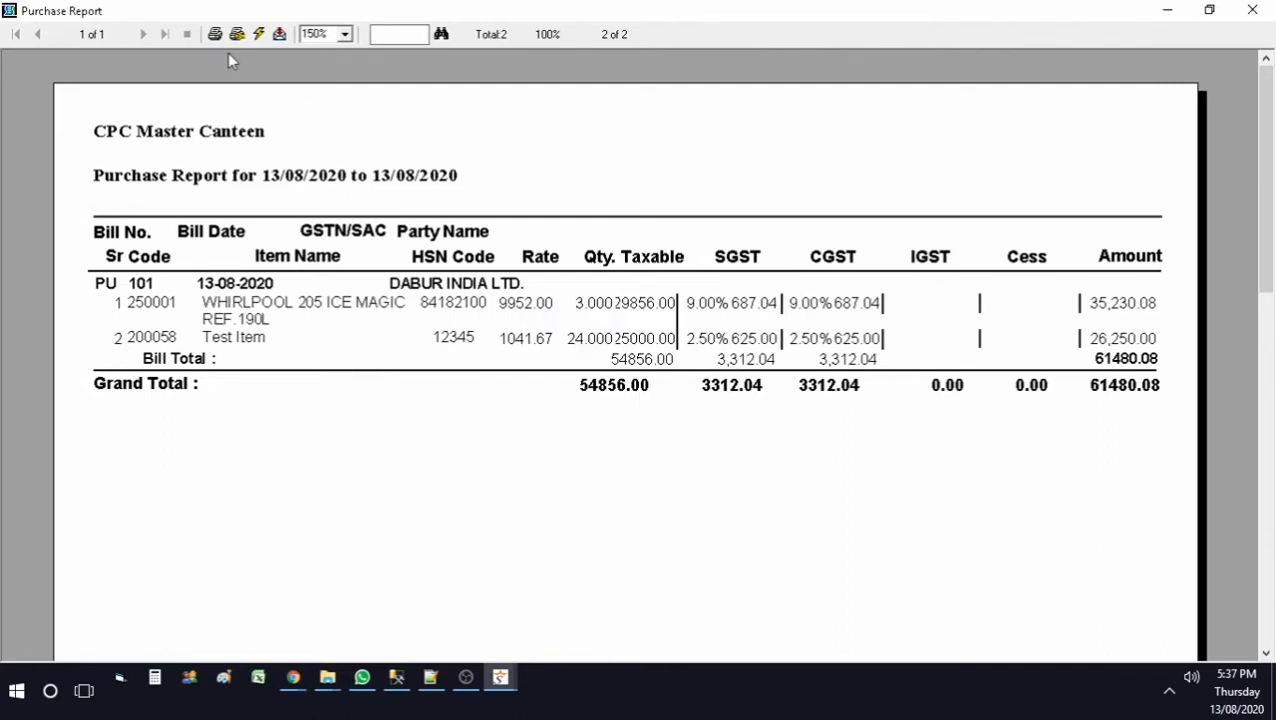
{"action": "left_click", "coordinate": [280, 38]}
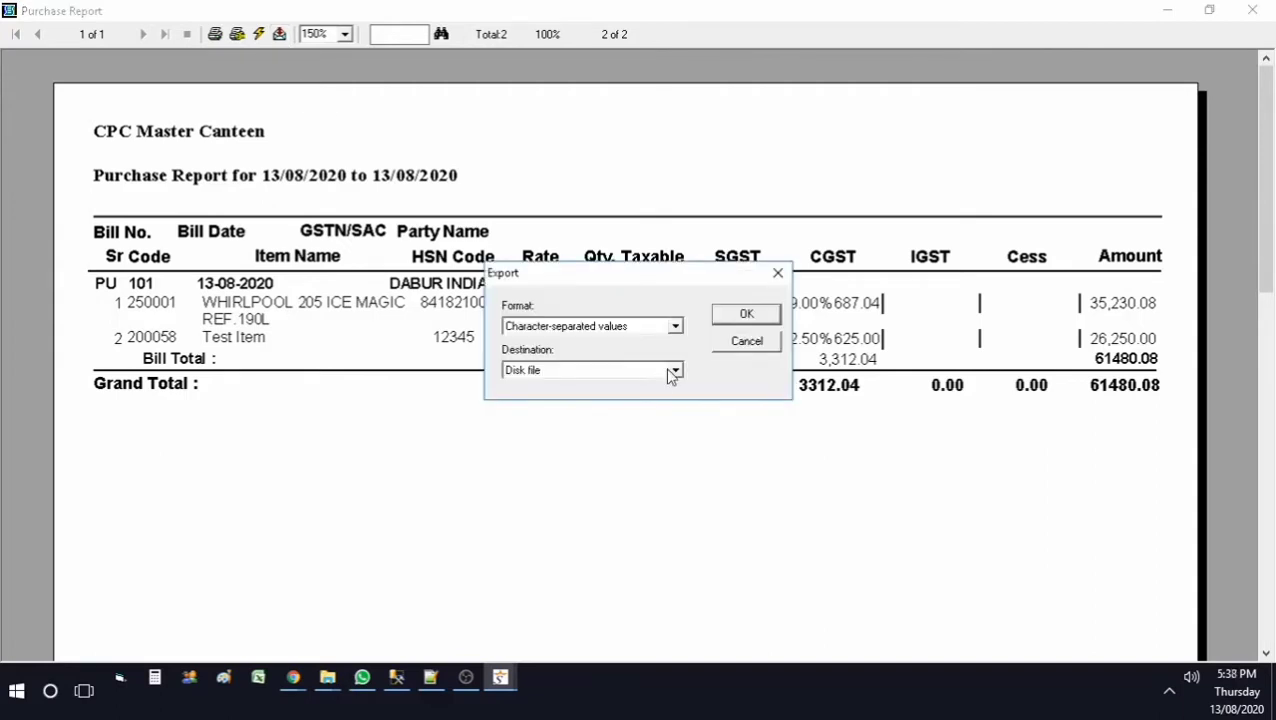
{"action": "left_click", "coordinate": [750, 343]}
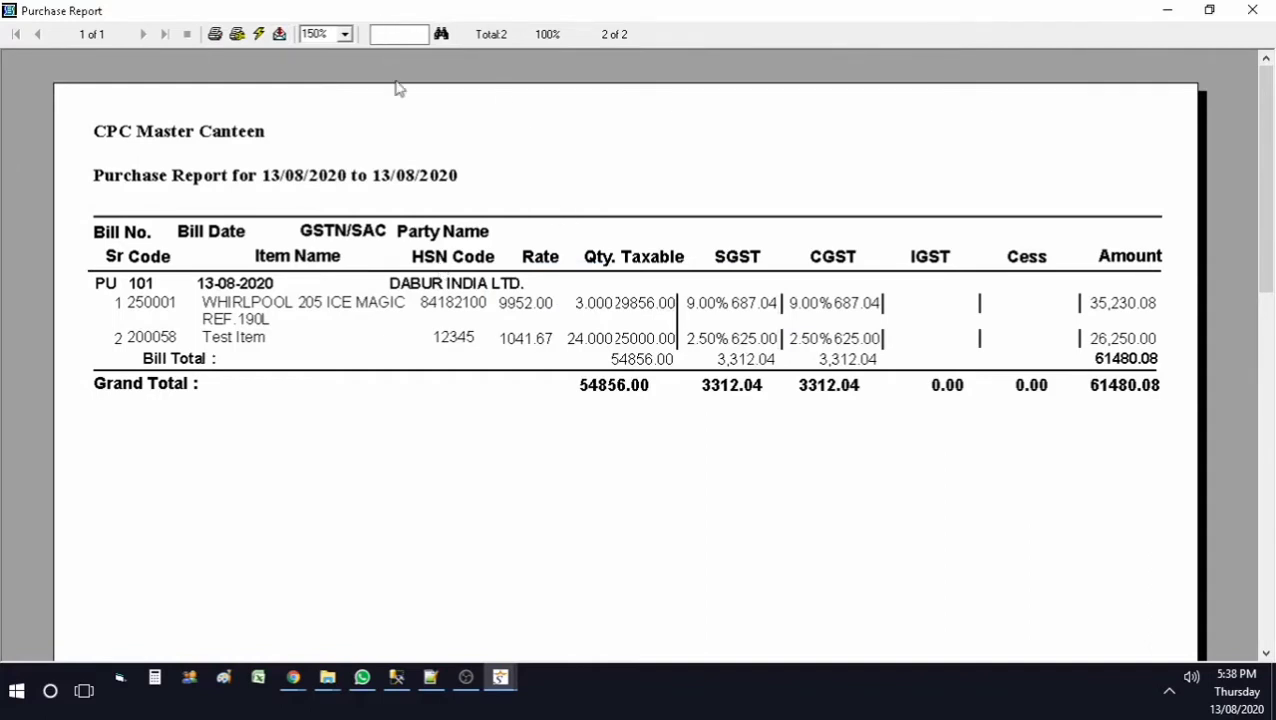
Step: Search the purchase report for 'test' to find Test Item on bill PU 101, then close the preview
{"action": "type", "text": "test"}
{"action": "left_click", "coordinate": [443, 35]}
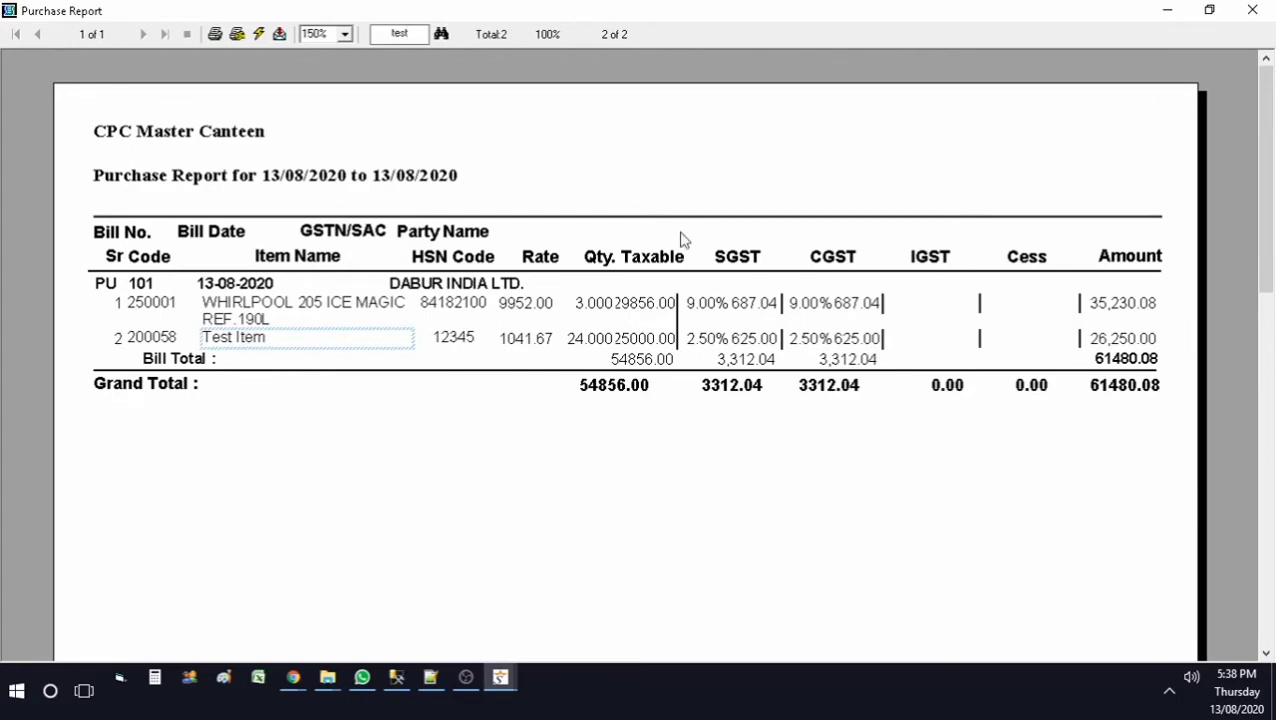
{"action": "left_click", "coordinate": [1253, 12]}
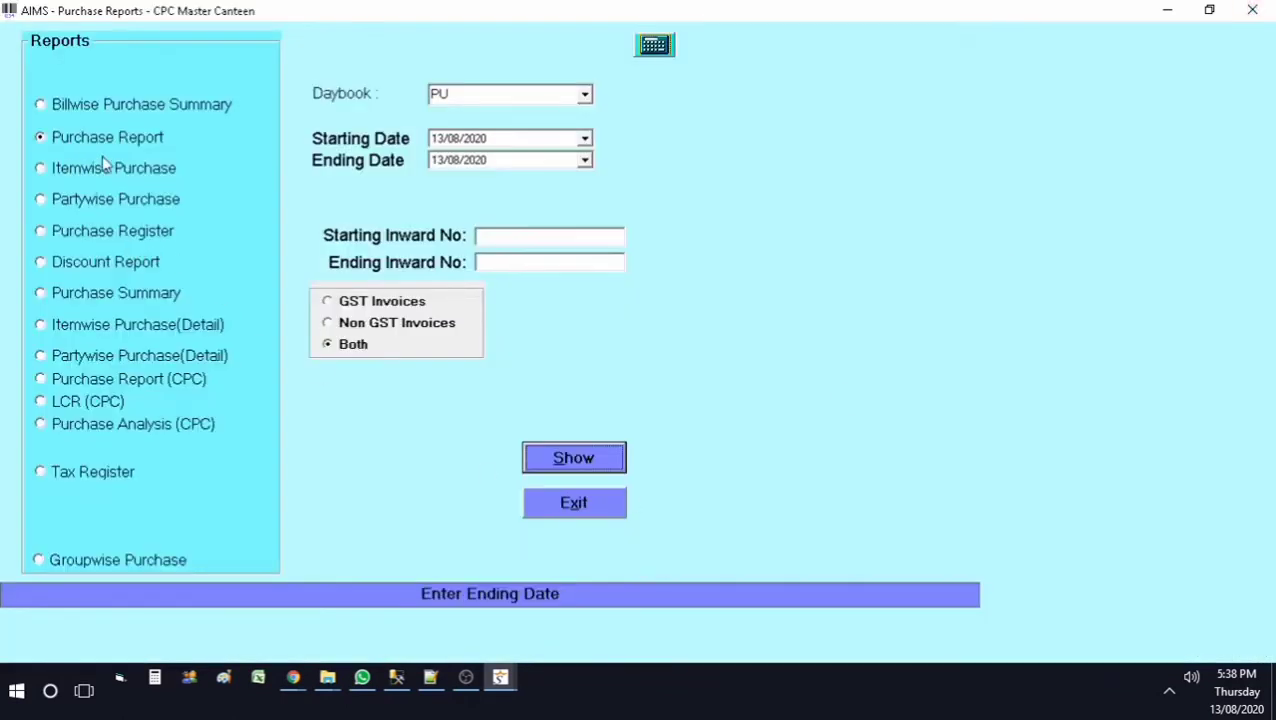
Step: Preview the Purchase Report from 01/07/2020 to 13/08/2020, then close it
{"action": "left_click", "coordinate": [586, 139]}
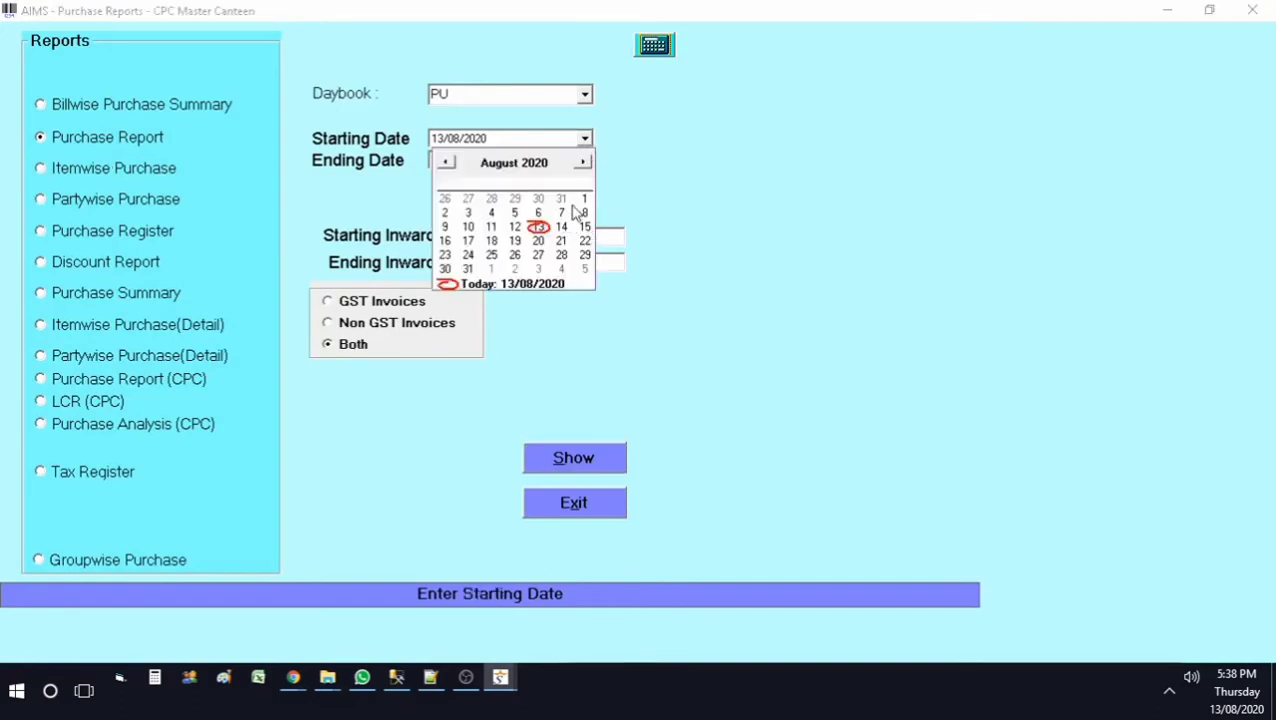
{"action": "left_click", "coordinate": [446, 162]}
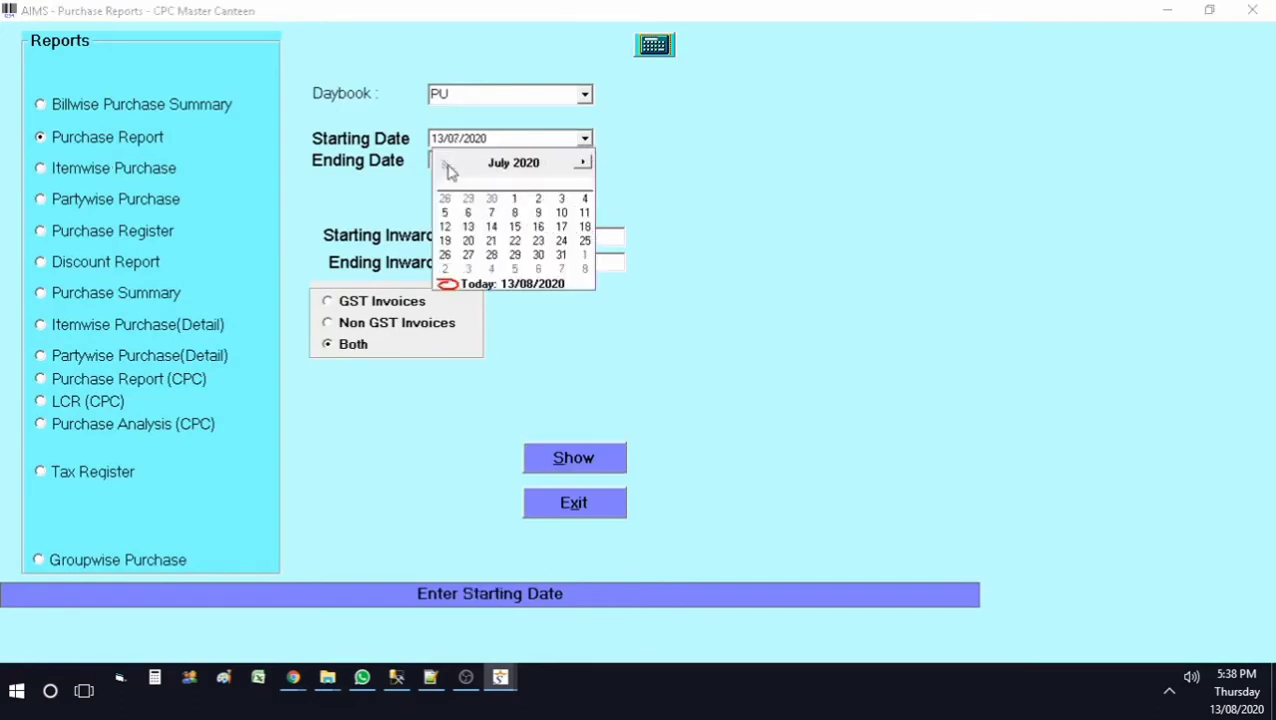
{"action": "left_click", "coordinate": [516, 199]}
{"action": "left_click", "coordinate": [578, 458]}
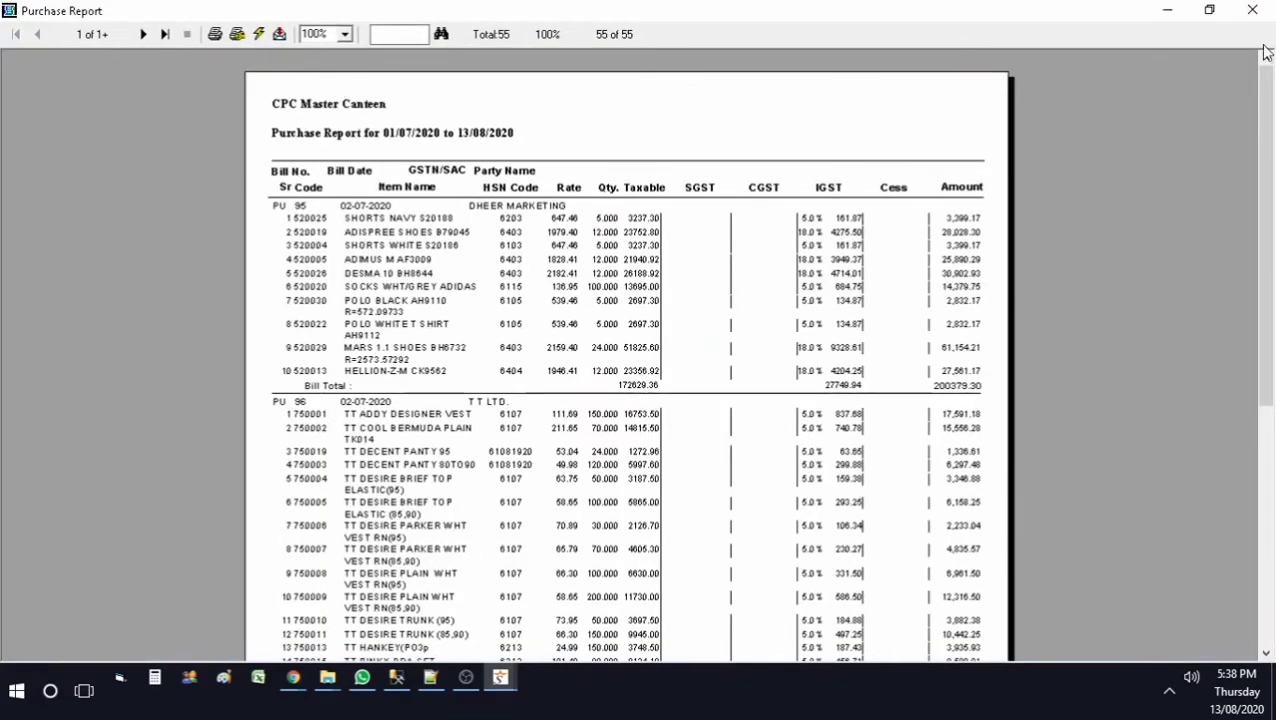
{"action": "left_click_drag", "start_coordinate": [1268, 133], "coordinate": [1273, 345]}
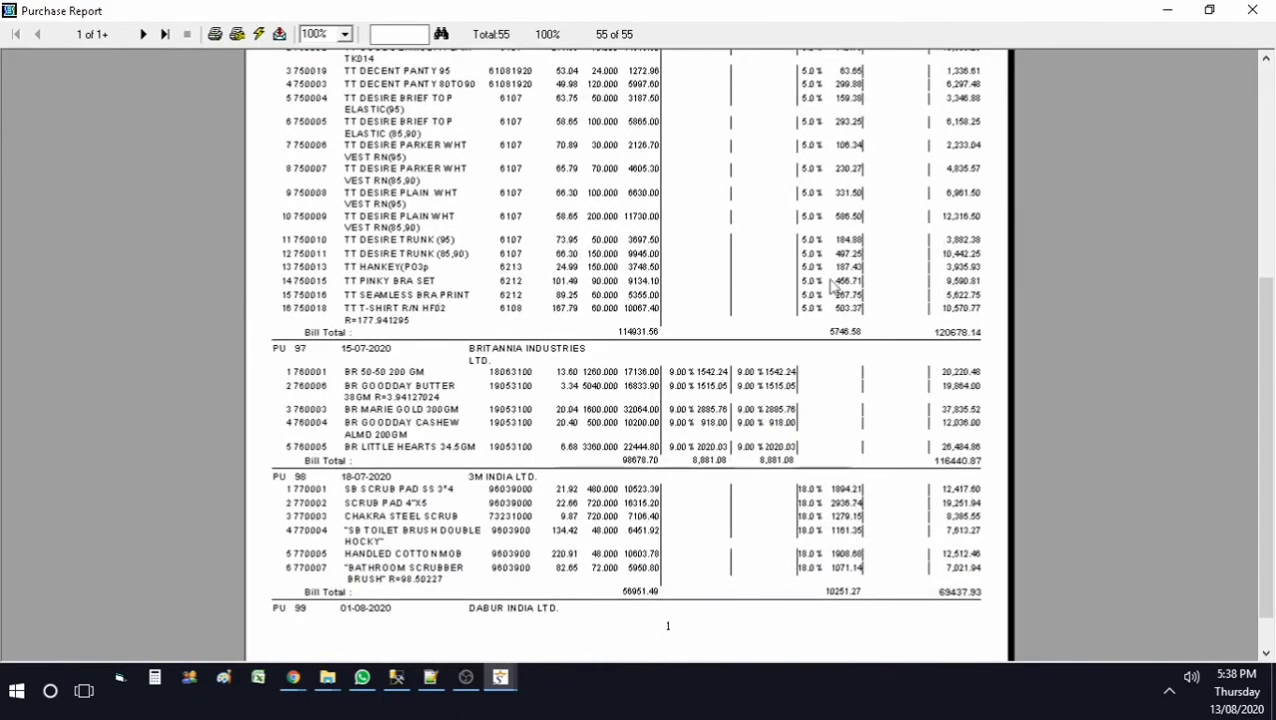
{"action": "left_click", "coordinate": [1252, 10]}
Step: Preview the report limited to inward numbers 97 to 98, totalling 185878.80, then close it
{"action": "left_click", "coordinate": [494, 236]}
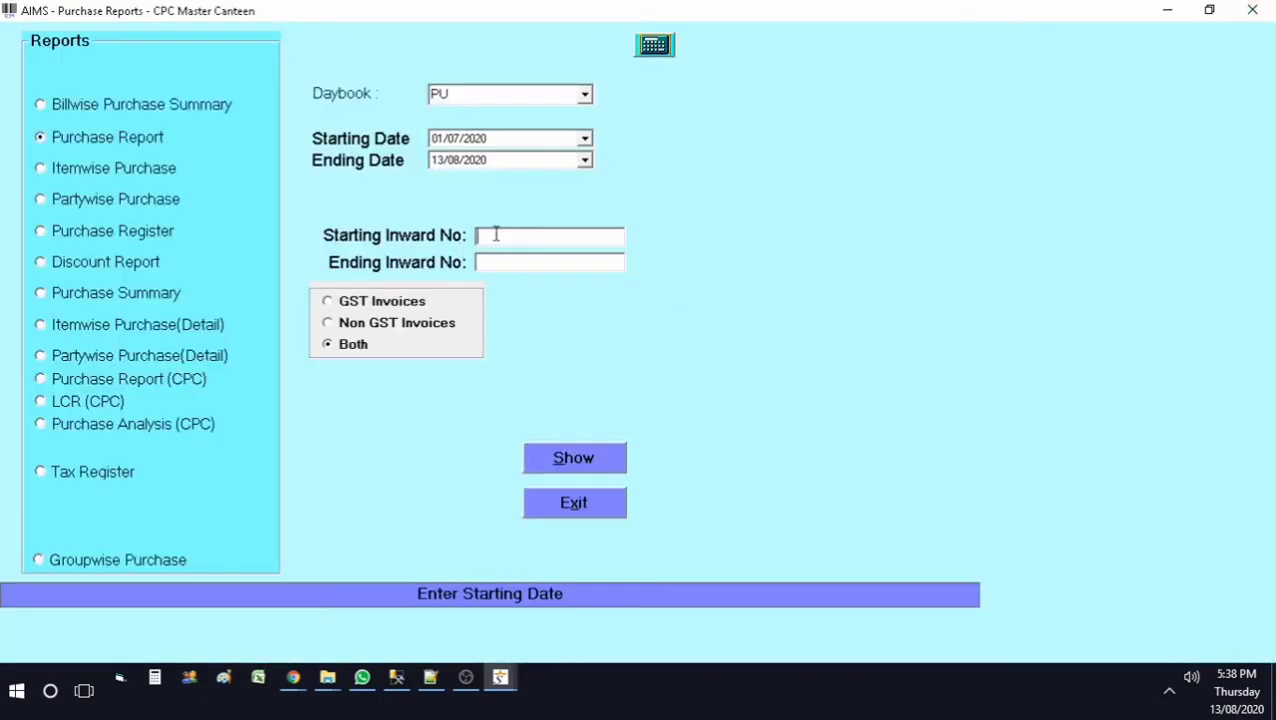
{"action": "type", "text": "98"}
{"action": "left_click", "coordinate": [568, 466]}
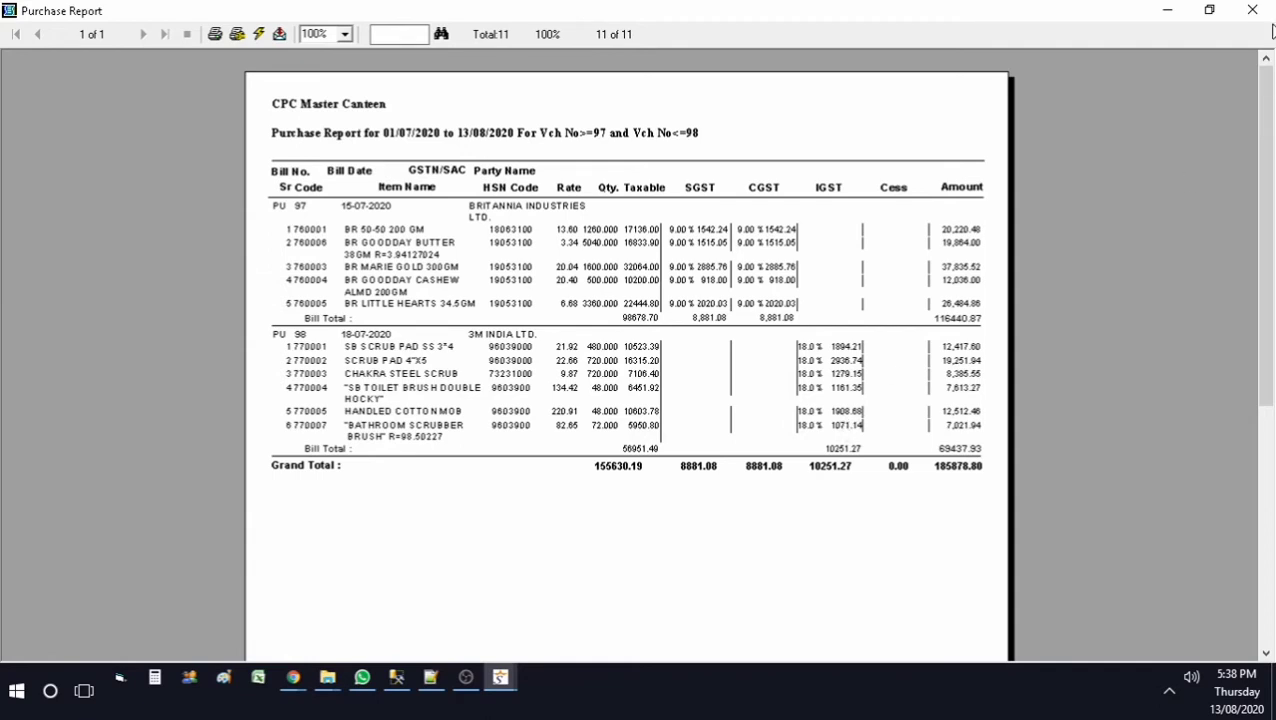
{"action": "left_click", "coordinate": [1252, 10]}
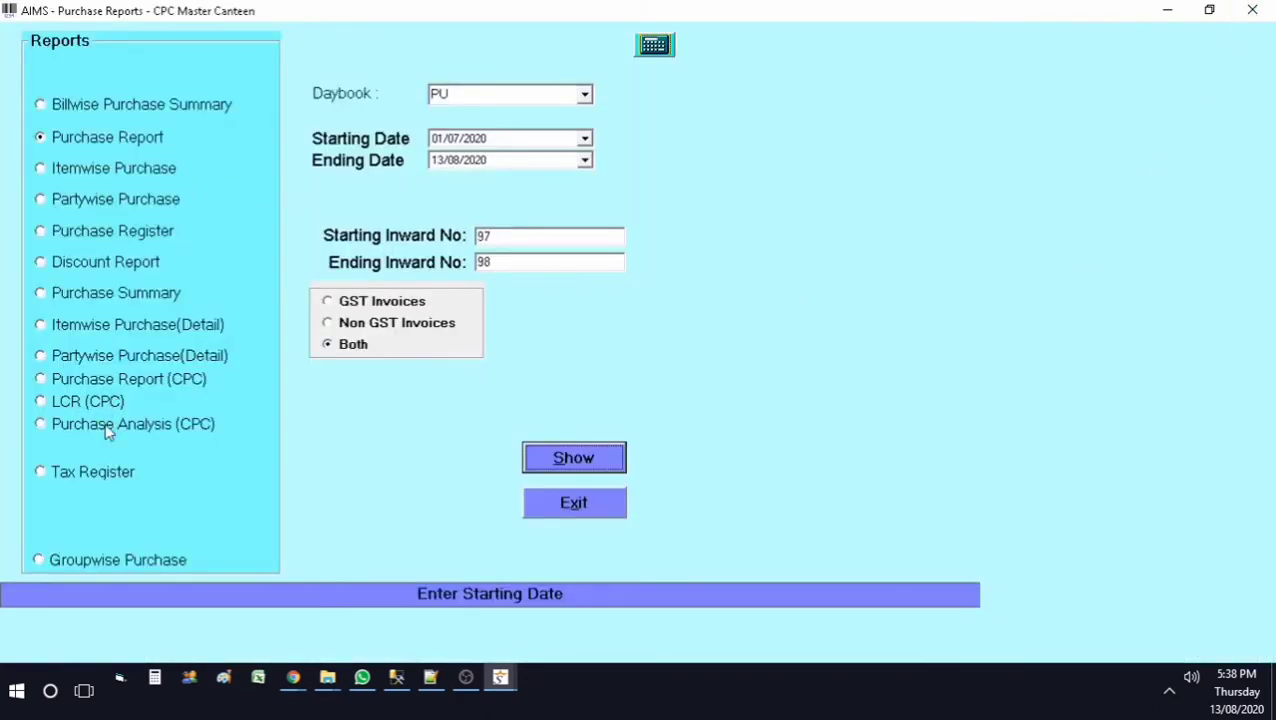
Step: Preview the LCR (CPC) report for 13/08/2020, showing the DABUR INDIA LTD. purchase at 61480.08
{"action": "left_click", "coordinate": [69, 401]}
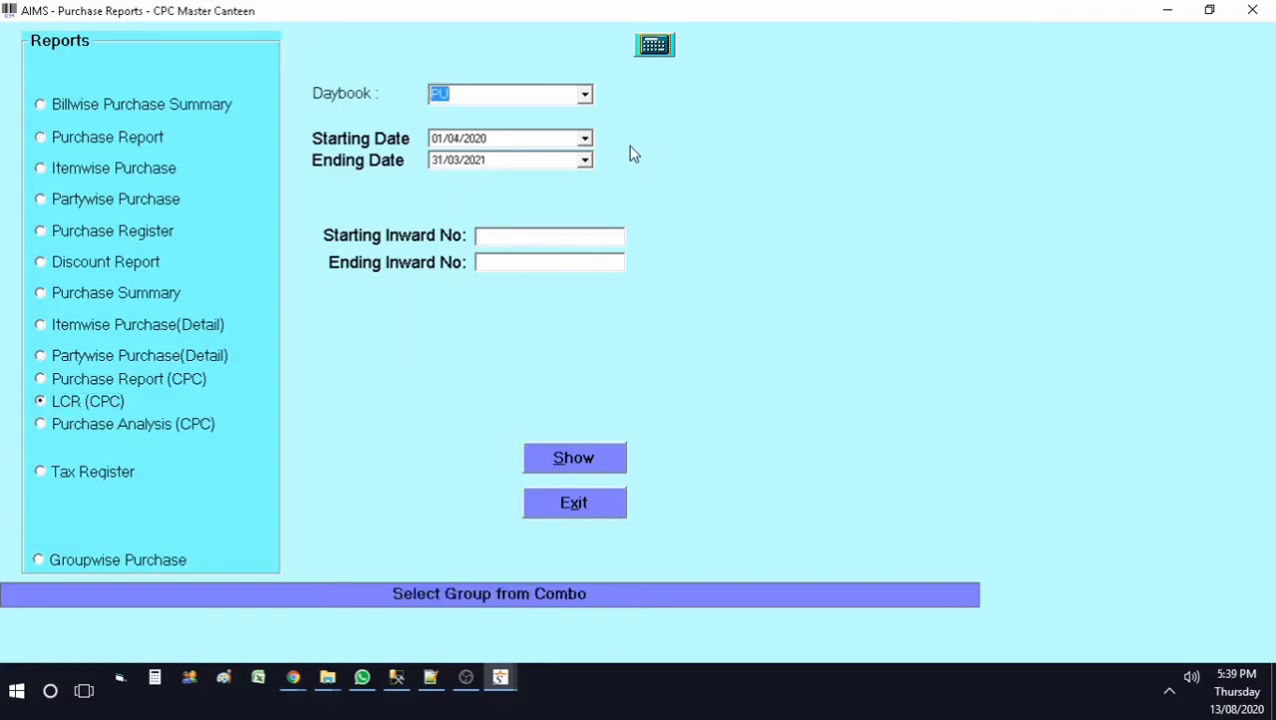
{"action": "left_click", "coordinate": [585, 139]}
{"action": "left_click", "coordinate": [550, 282]}
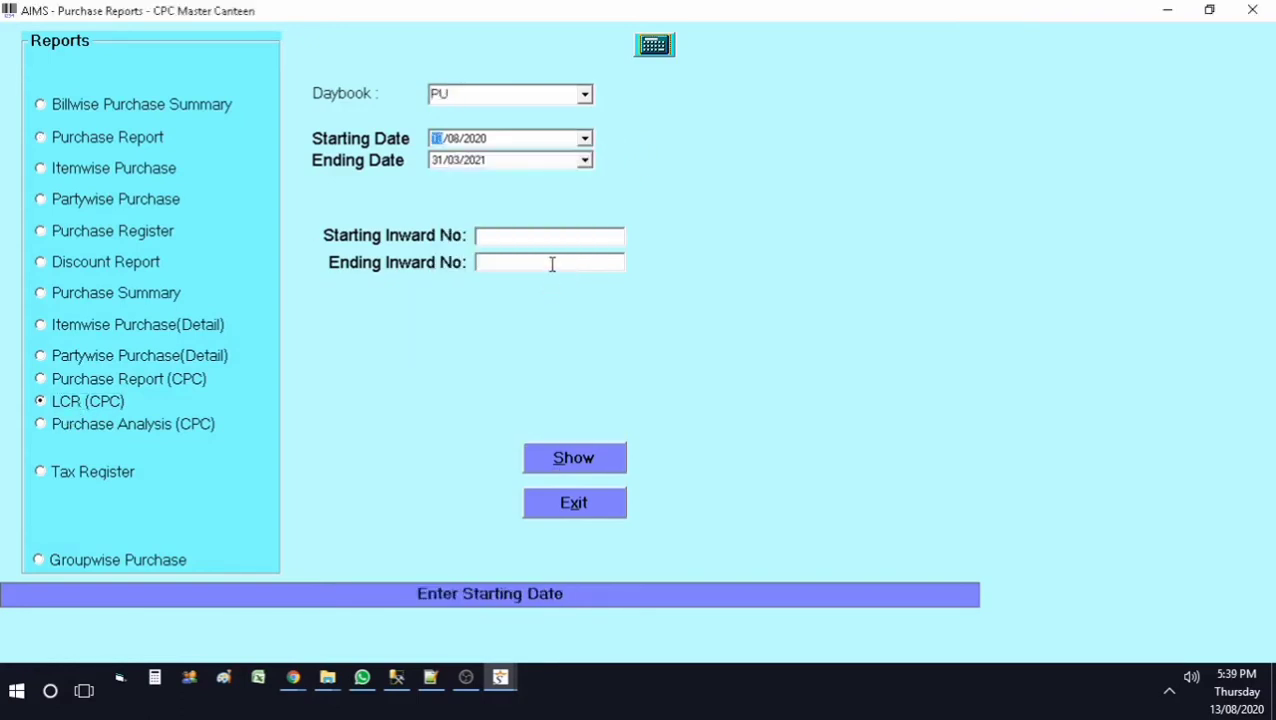
{"action": "left_click", "coordinate": [585, 161]}
{"action": "left_click", "coordinate": [535, 305]}
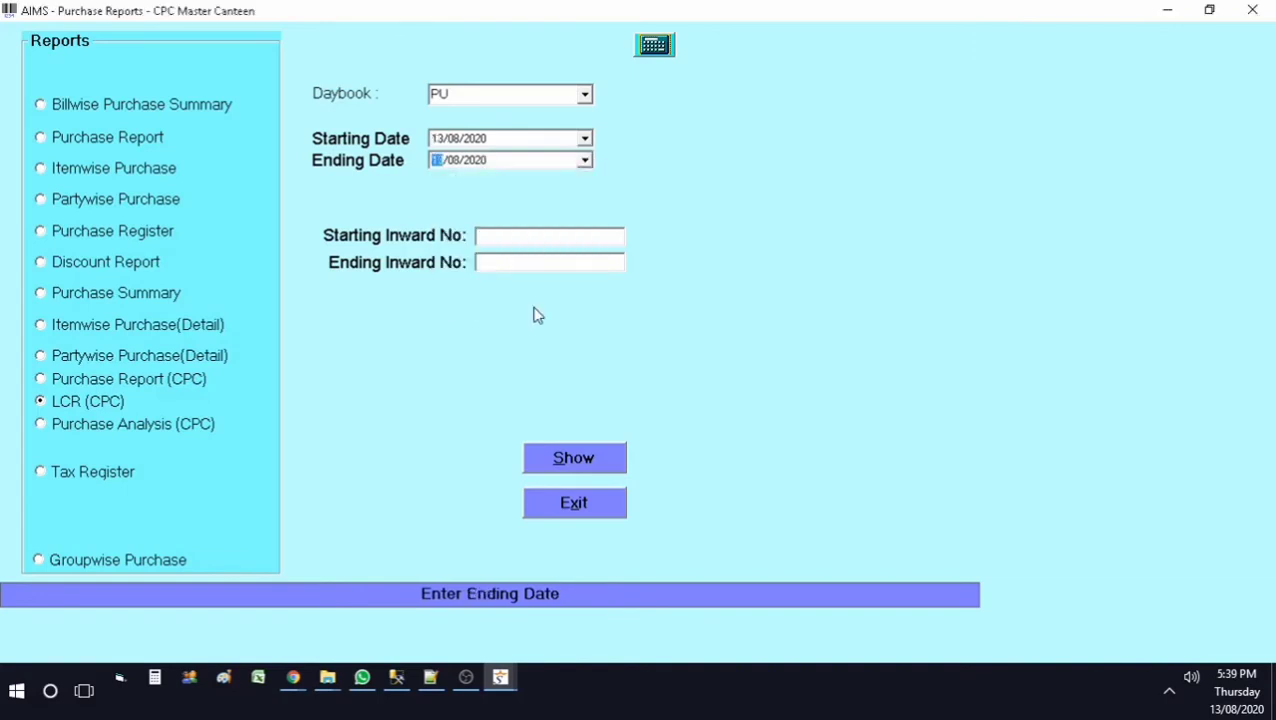
{"action": "left_click", "coordinate": [577, 470]}
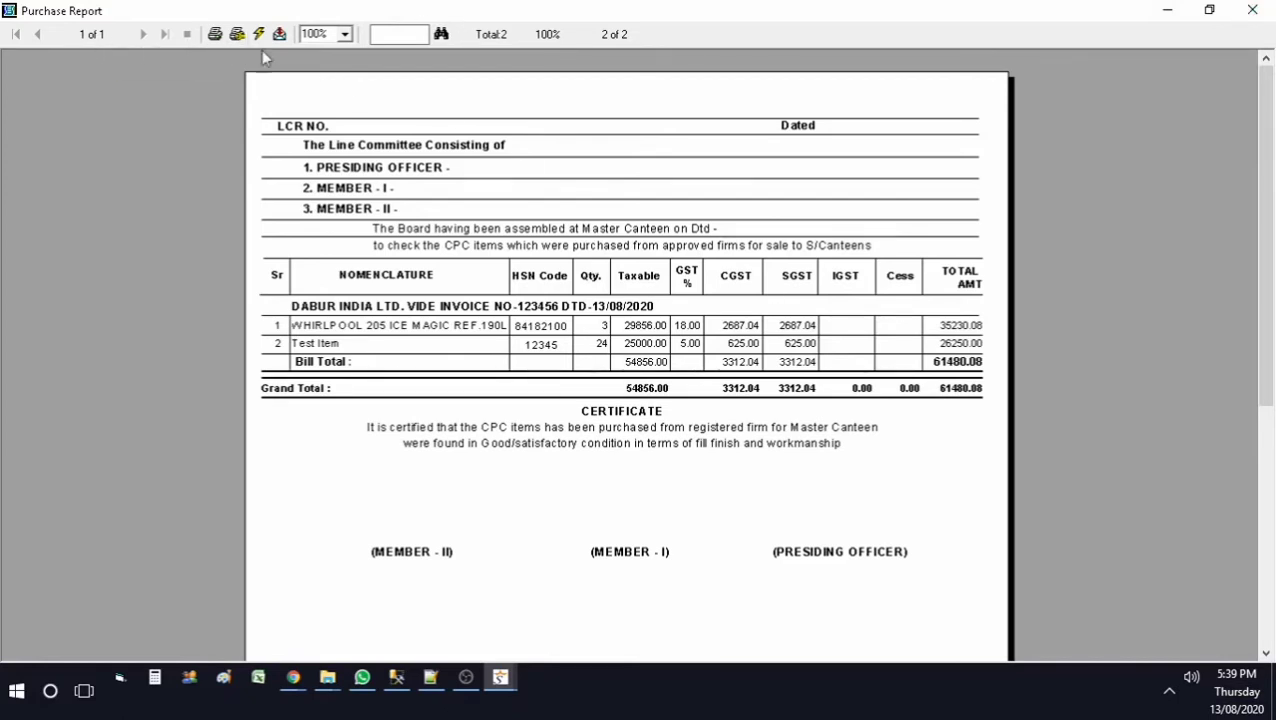
{"action": "left_click", "coordinate": [1252, 10]}
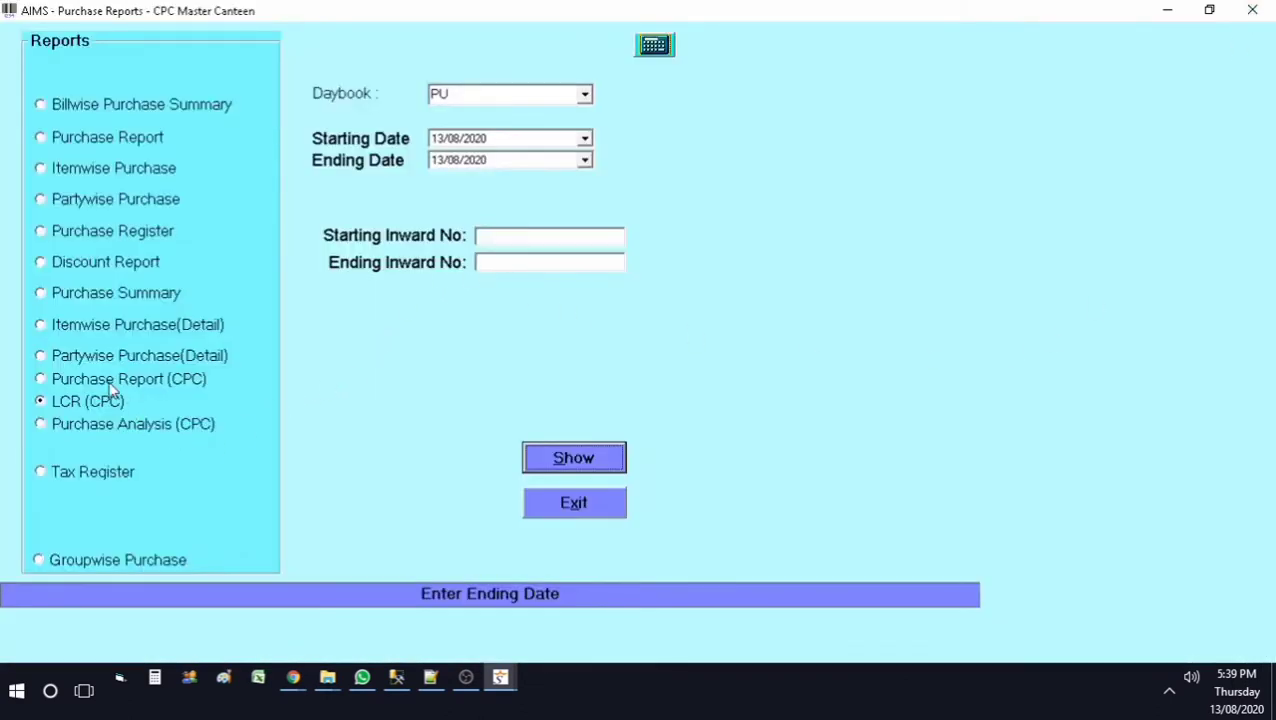
Step: Generate the Purchase Analysis (CPC) report for 13/08/2020 only
{"action": "left_click", "coordinate": [100, 428]}
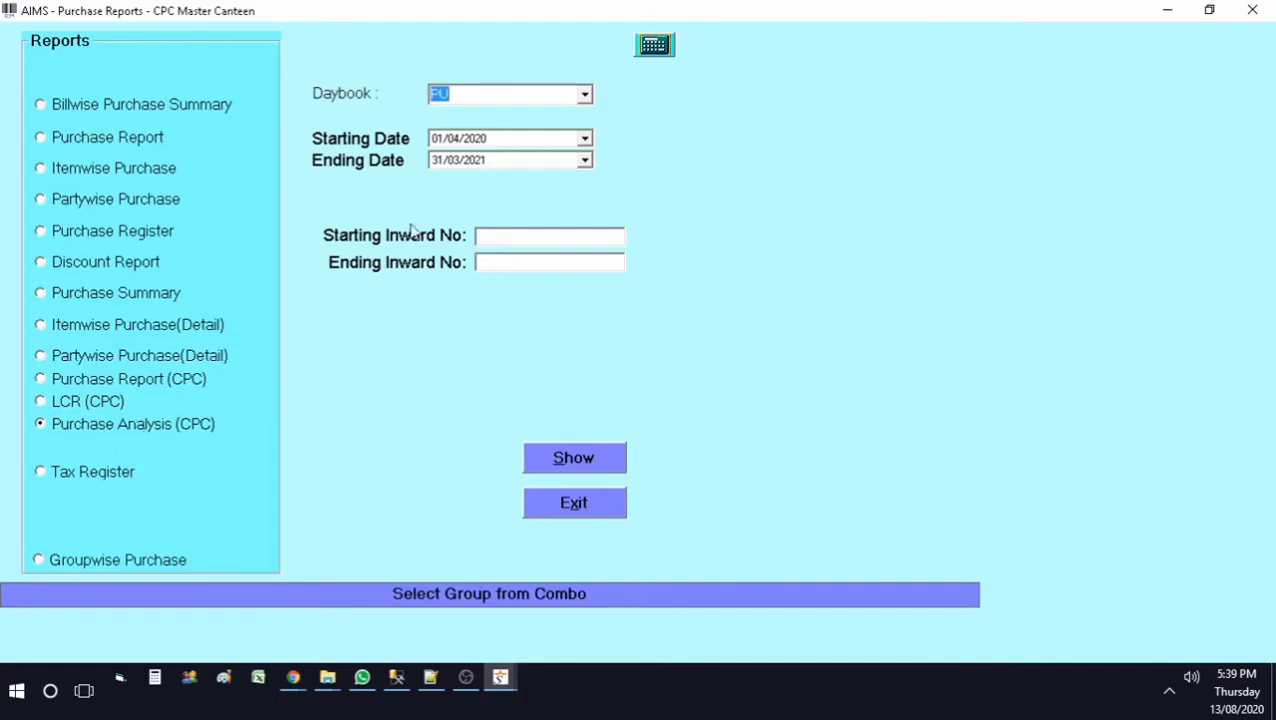
{"action": "left_click", "coordinate": [584, 138]}
{"action": "left_click", "coordinate": [545, 288]}
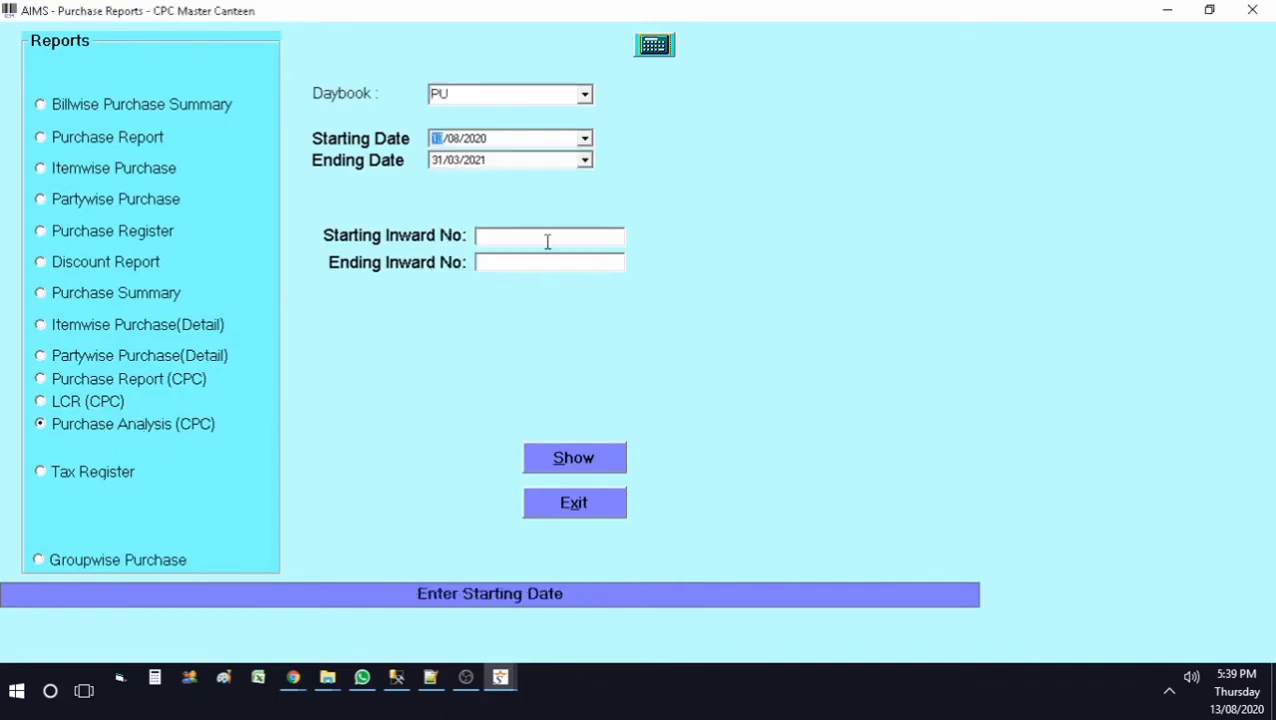
{"action": "left_click", "coordinate": [584, 160]}
{"action": "left_click", "coordinate": [520, 306]}
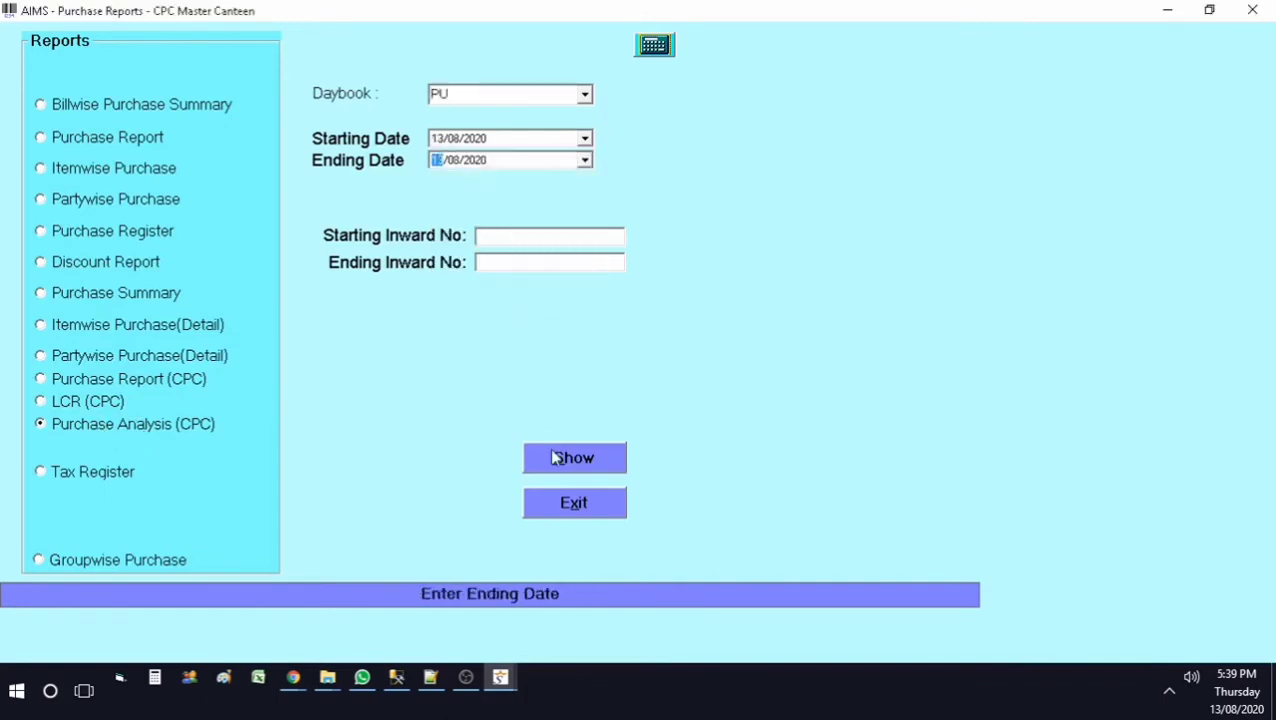
{"action": "left_click", "coordinate": [578, 462]}
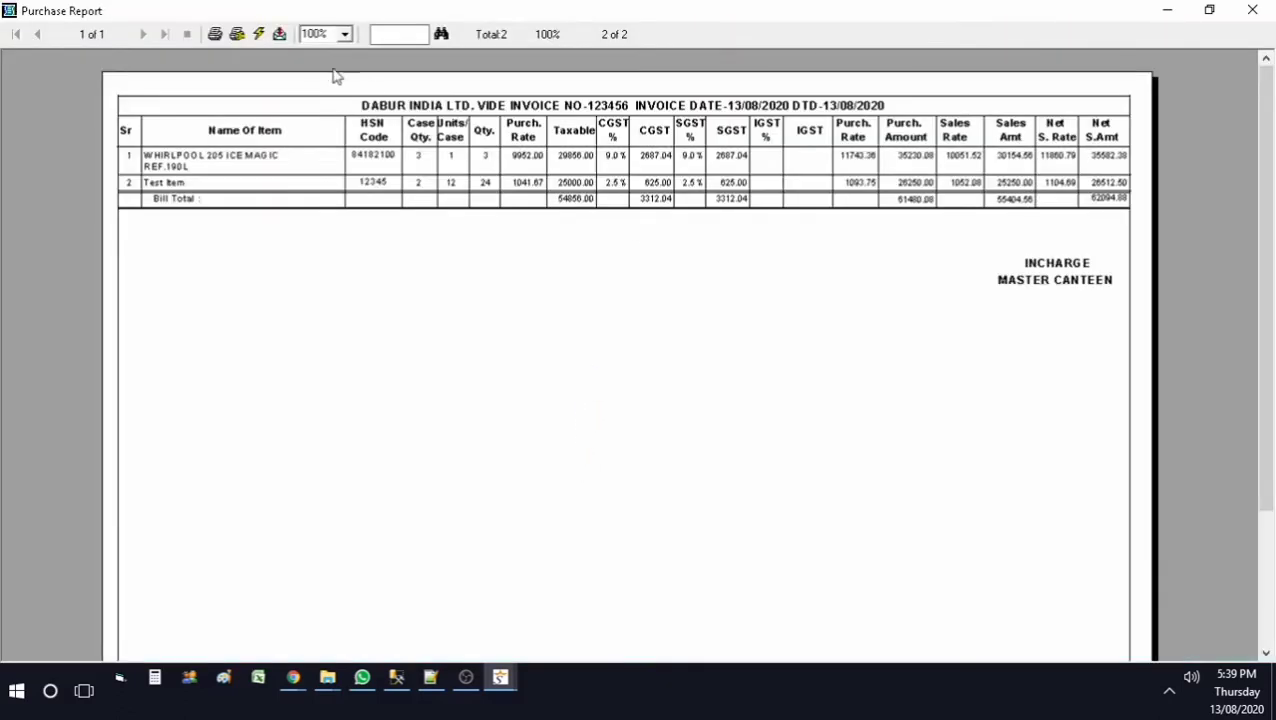
Step: Review the analysis at 150% zoom: purchase 61480.08 versus net sales 62094.88, then close it
{"action": "left_click", "coordinate": [344, 34]}
{"action": "left_click", "coordinate": [340, 88]}
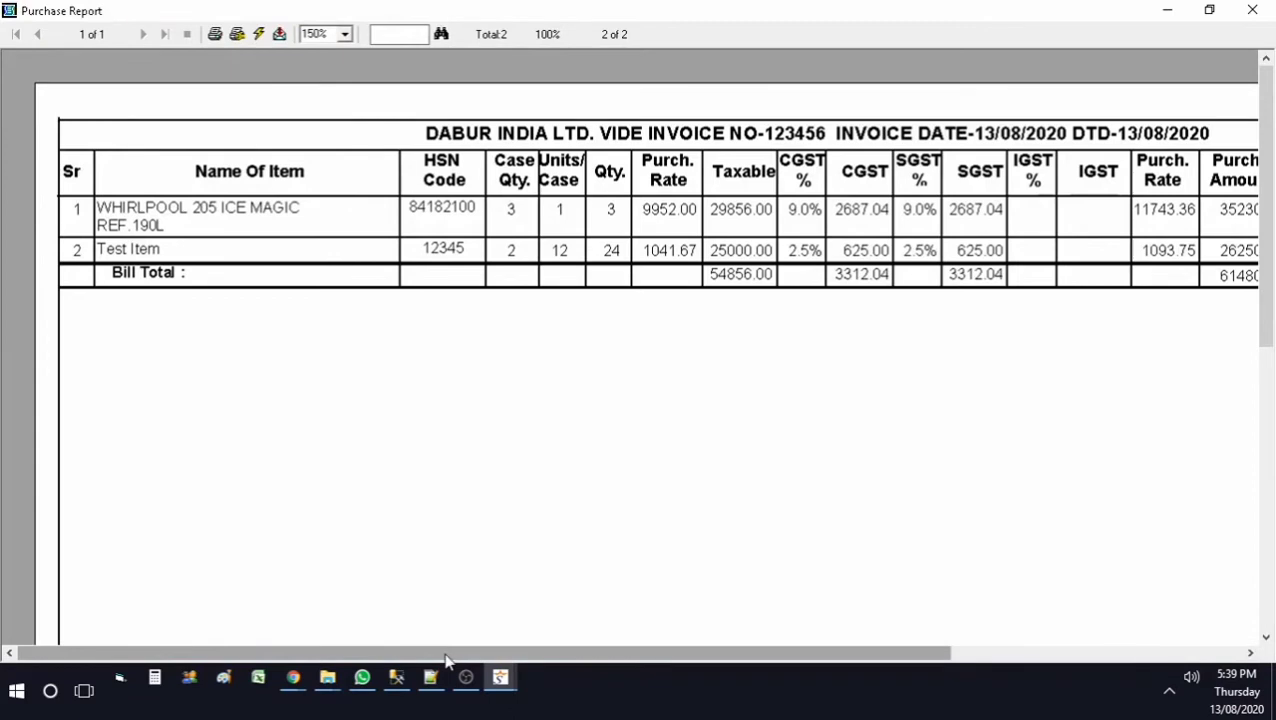
{"action": "left_click_drag", "start_coordinate": [447, 658], "coordinate": [462, 652]}
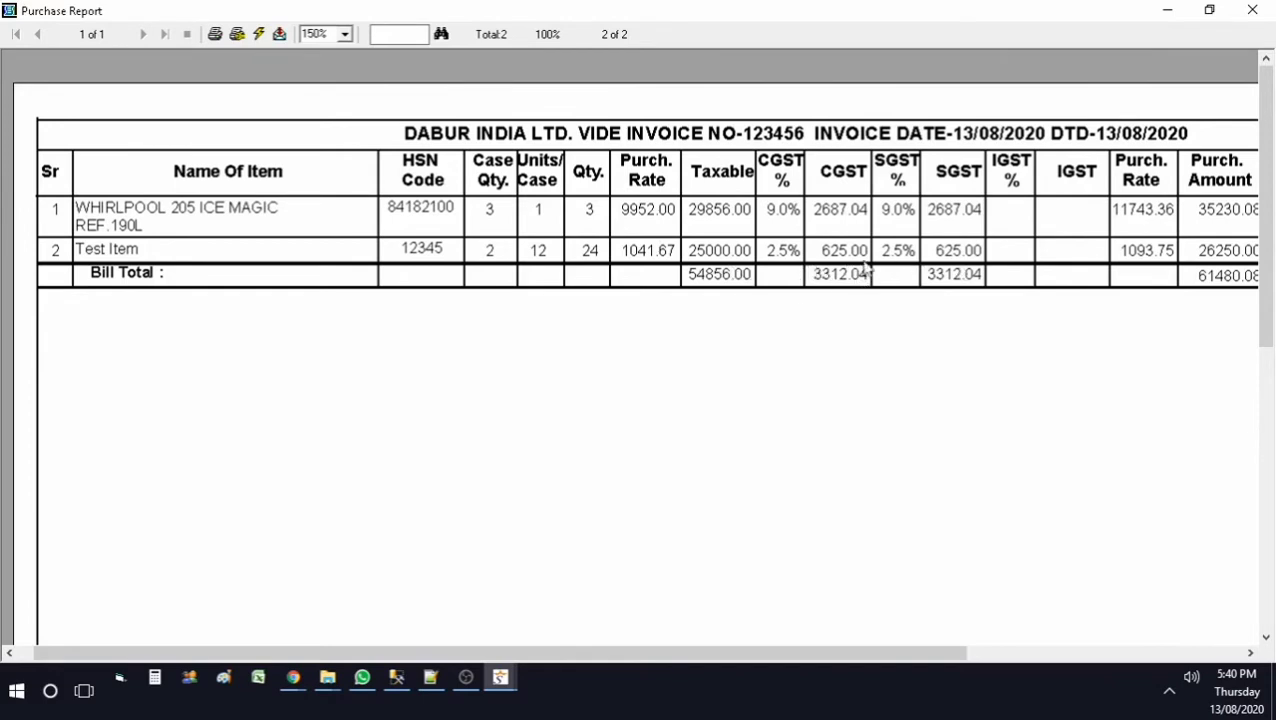
{"action": "left_click_drag", "start_coordinate": [667, 660], "coordinate": [929, 658]}
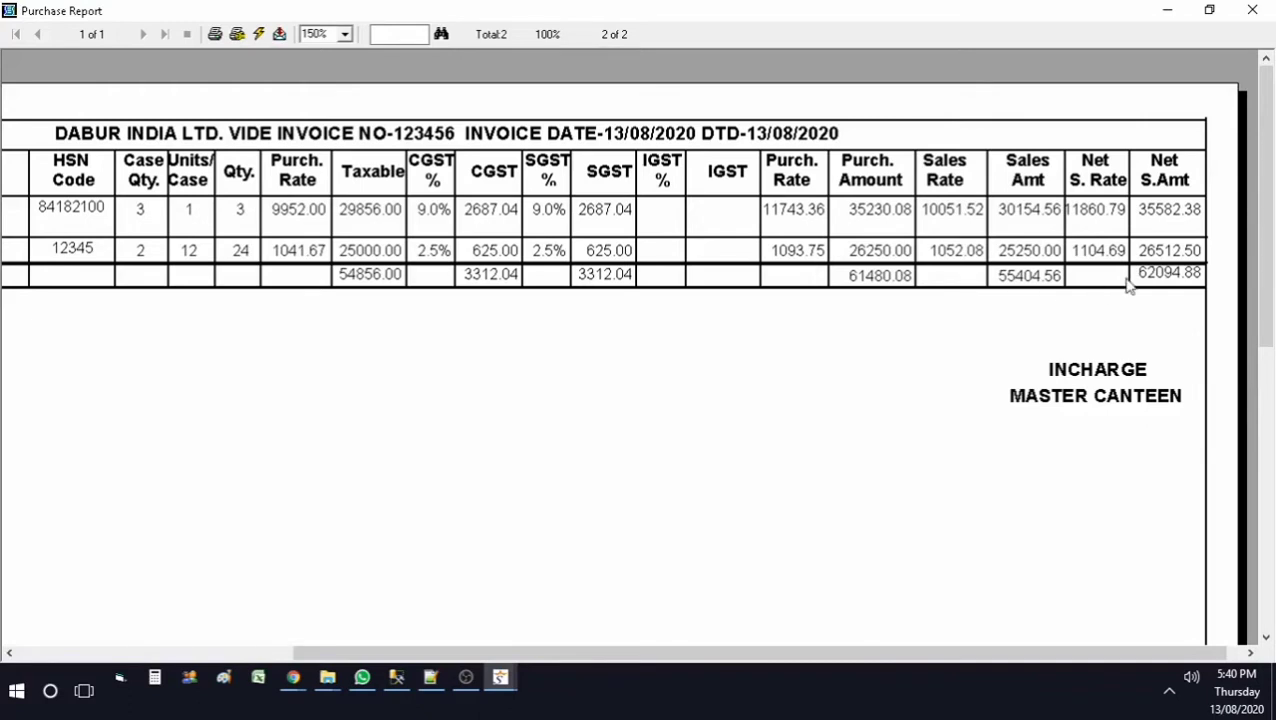
{"action": "left_click_drag", "start_coordinate": [619, 658], "coordinate": [456, 676]}
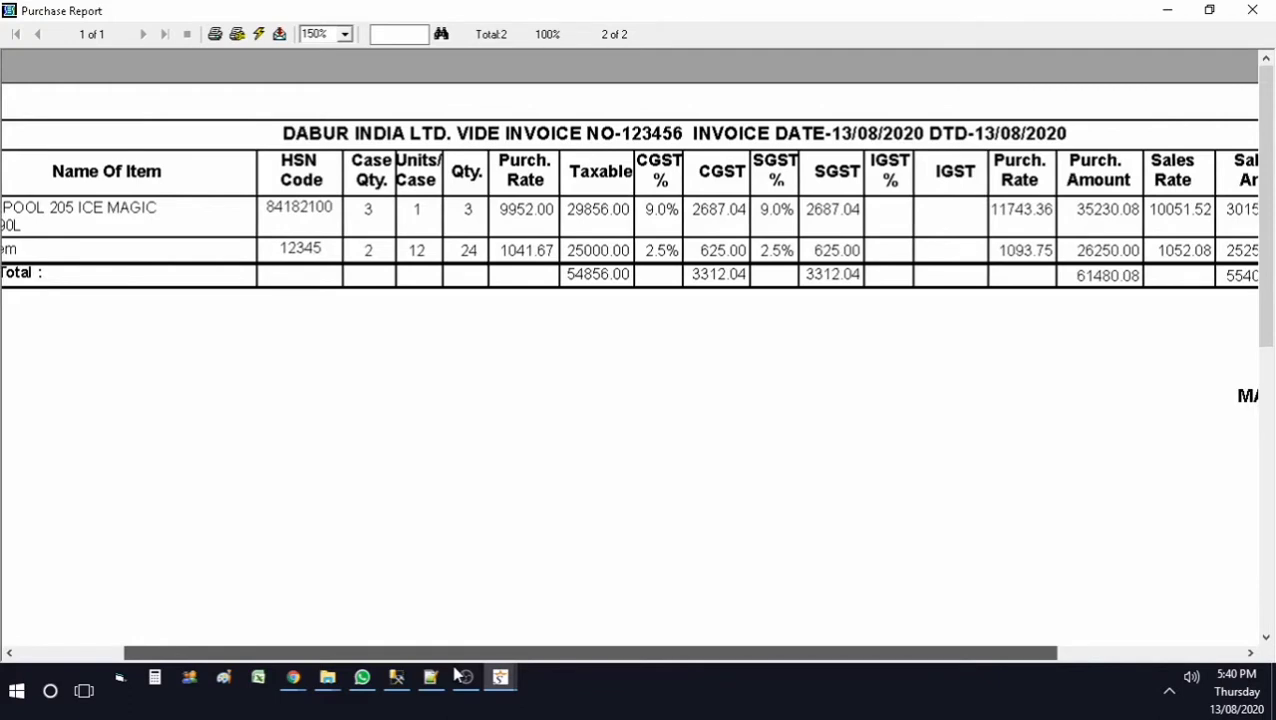
{"action": "left_click_drag", "start_coordinate": [458, 677], "coordinate": [337, 667]}
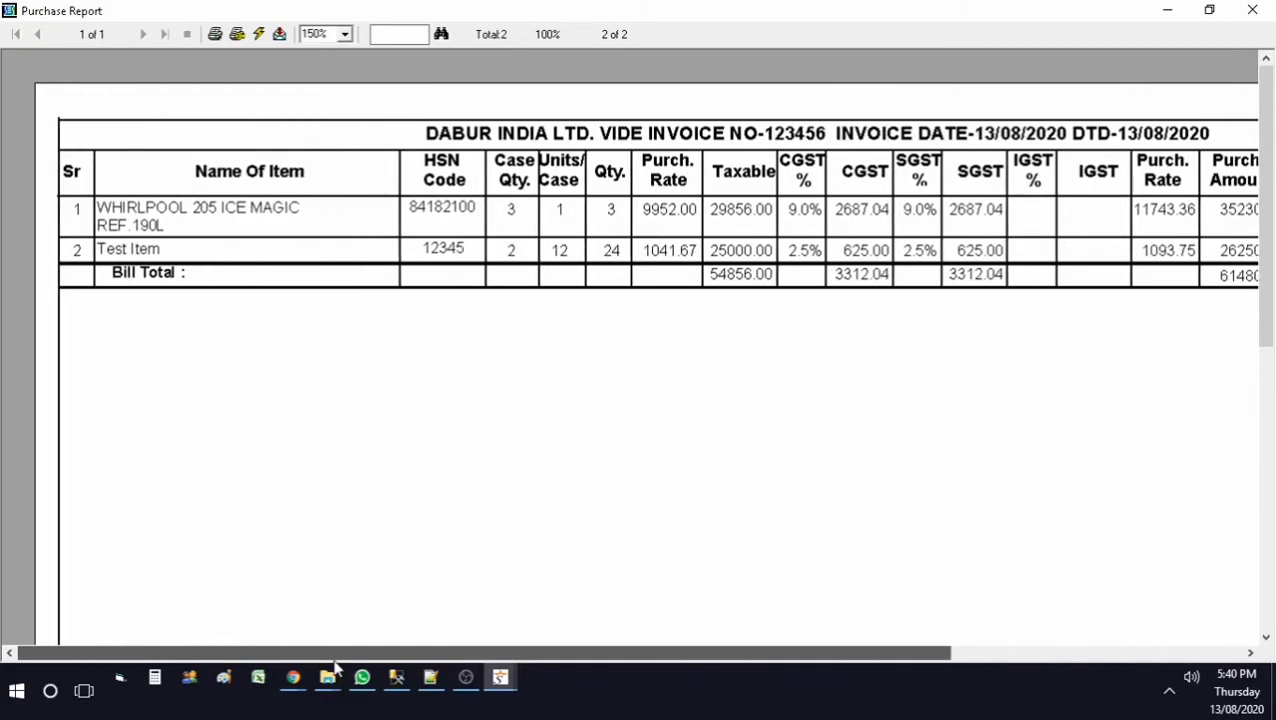
{"action": "left_click_drag", "start_coordinate": [337, 667], "coordinate": [645, 665]}
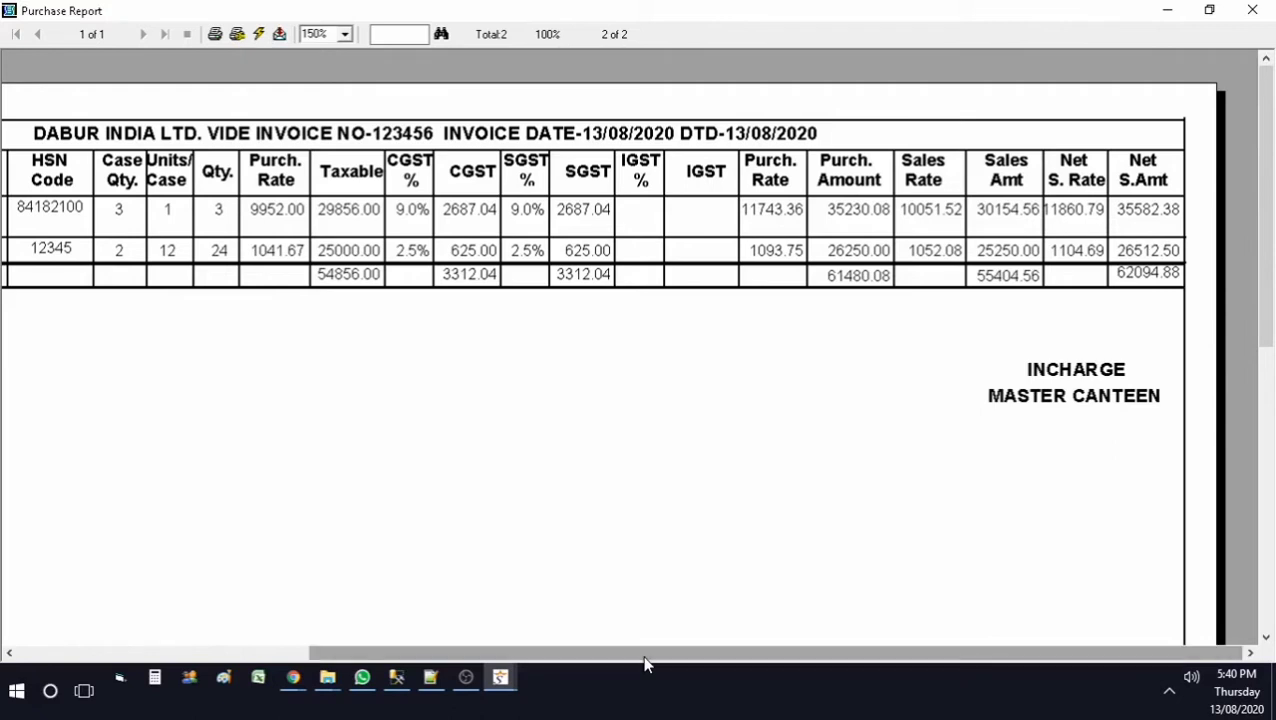
{"action": "left_click", "coordinate": [1252, 10]}
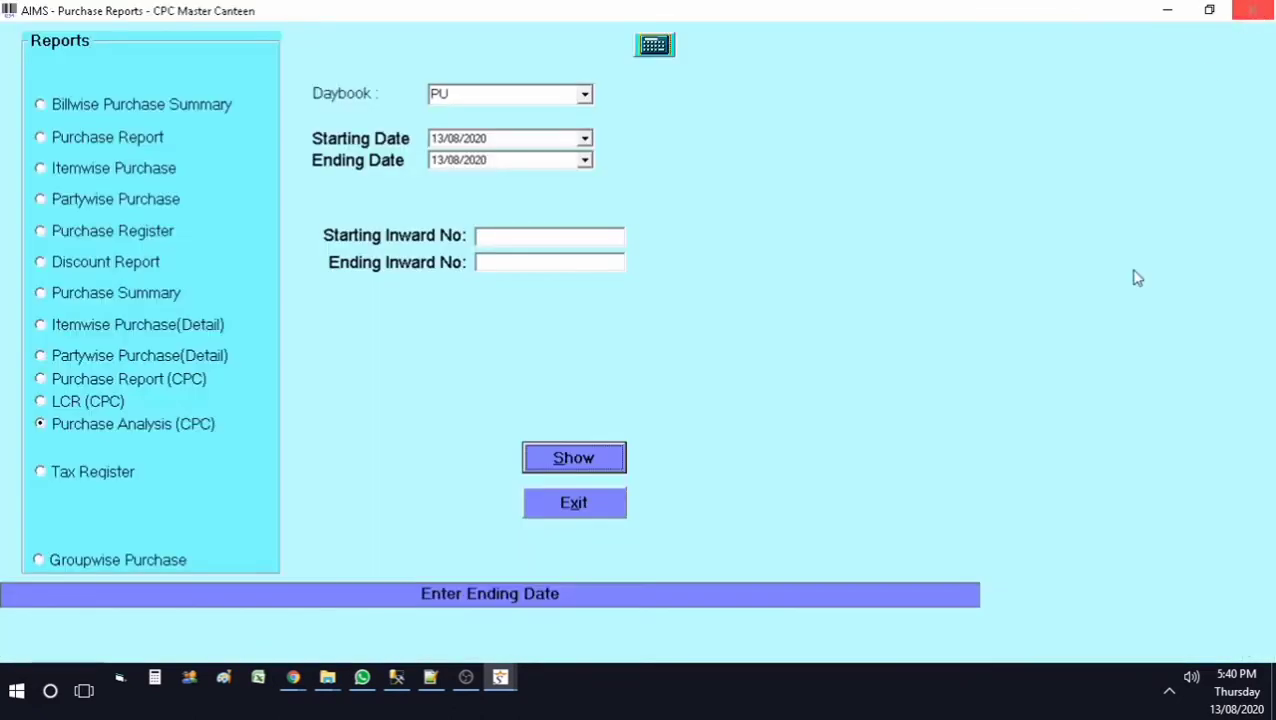
Step: Preview the Purchase Report (CPC) for 13/08/2020 at 150% zoom, showing 614.80 profit on PU 101
{"action": "left_click", "coordinate": [74, 382]}
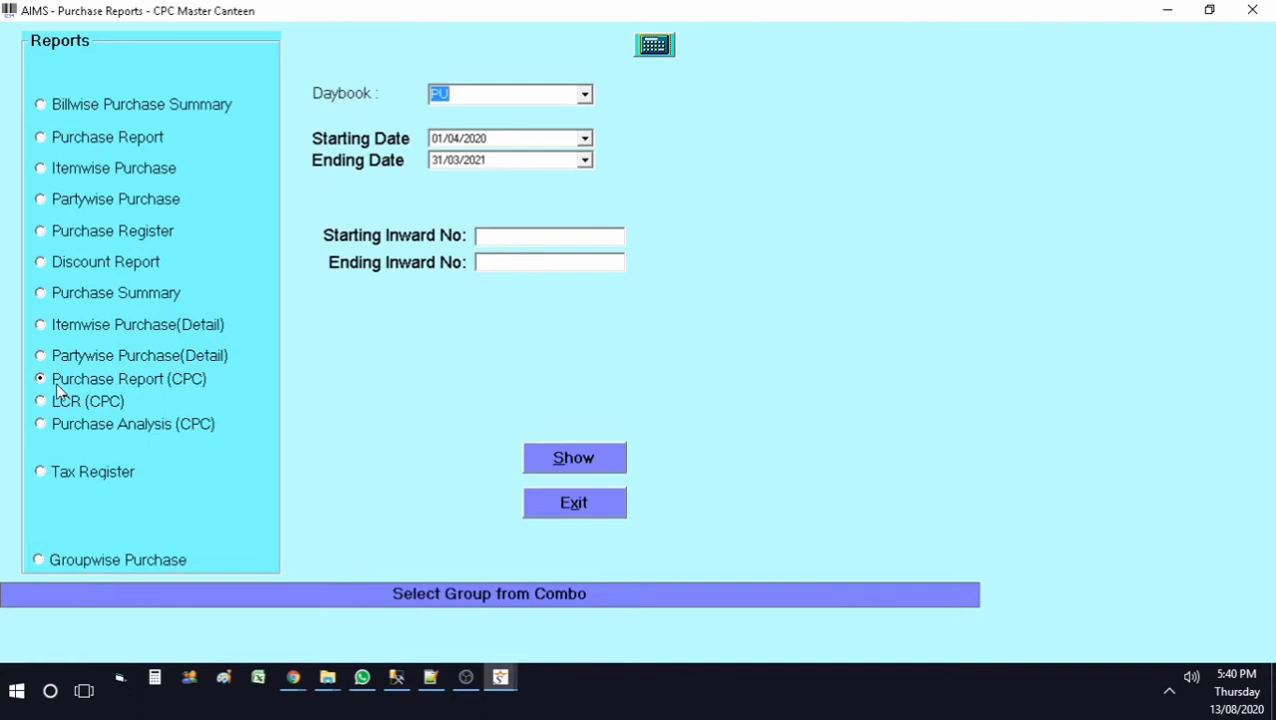
{"action": "left_click", "coordinate": [585, 138]}
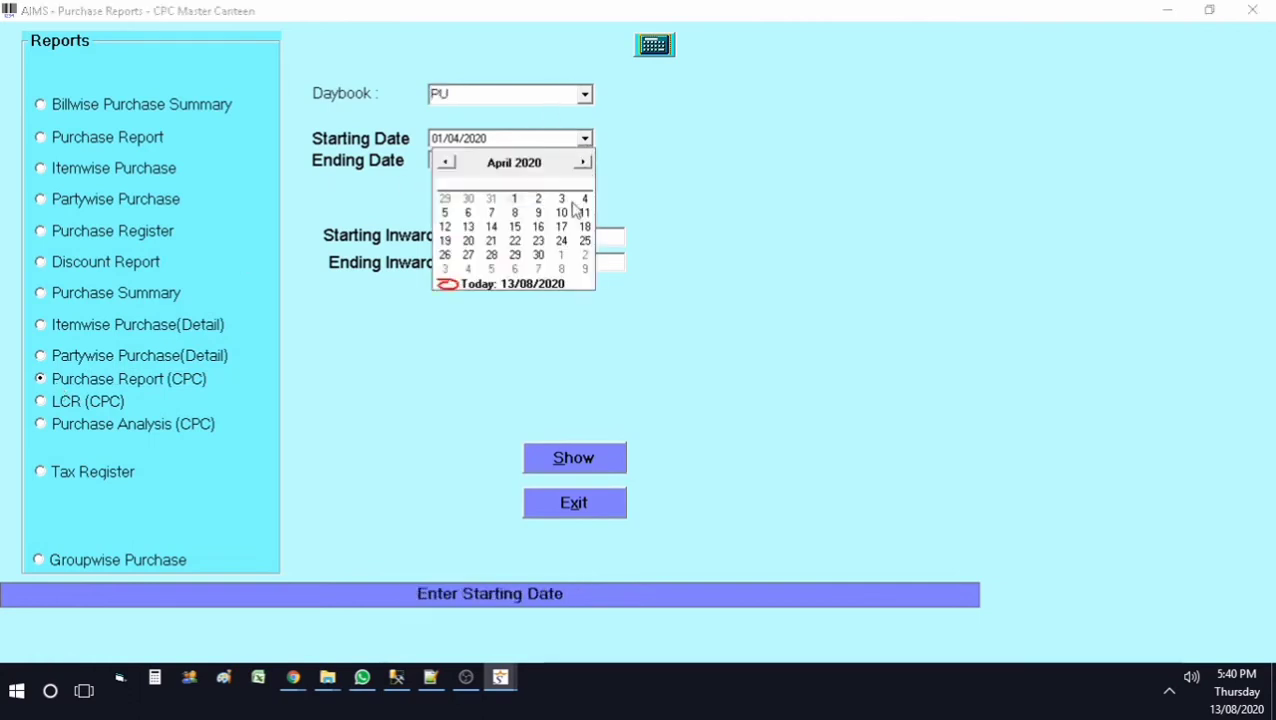
{"action": "left_click", "coordinate": [546, 285]}
{"action": "left_click", "coordinate": [585, 160]}
{"action": "left_click", "coordinate": [530, 305]}
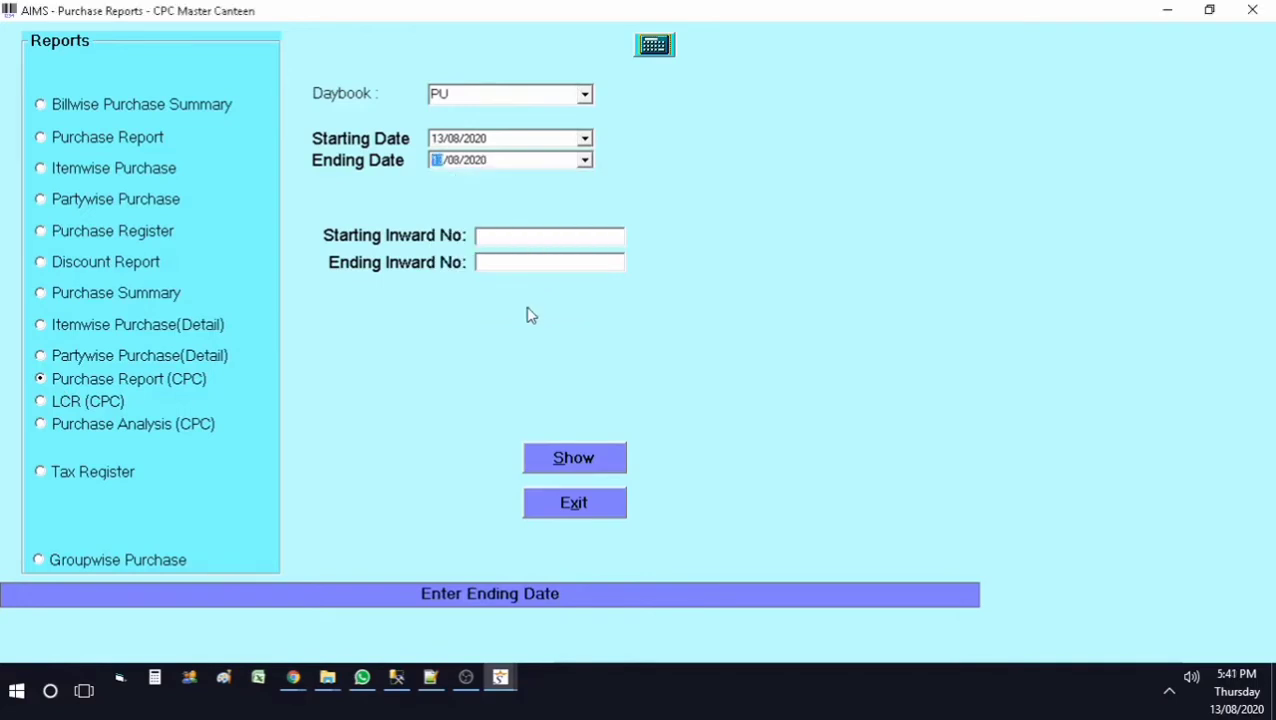
{"action": "left_click", "coordinate": [594, 458]}
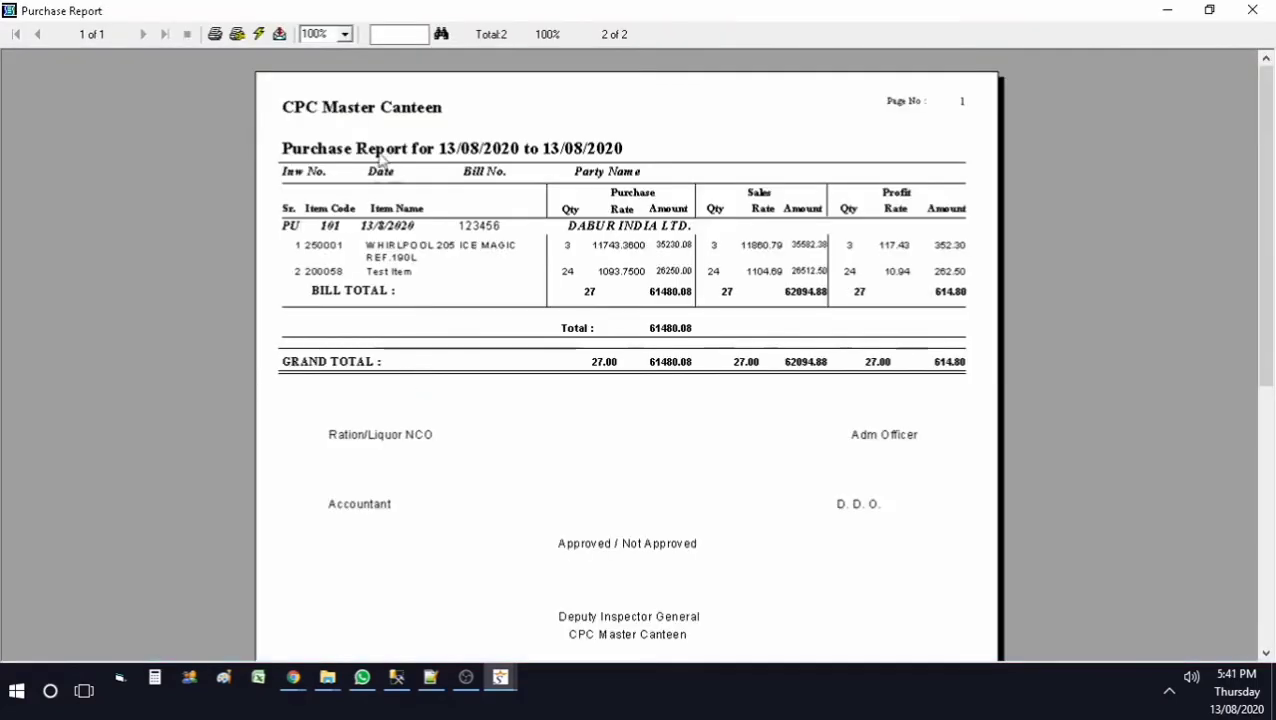
{"action": "left_click", "coordinate": [344, 35]}
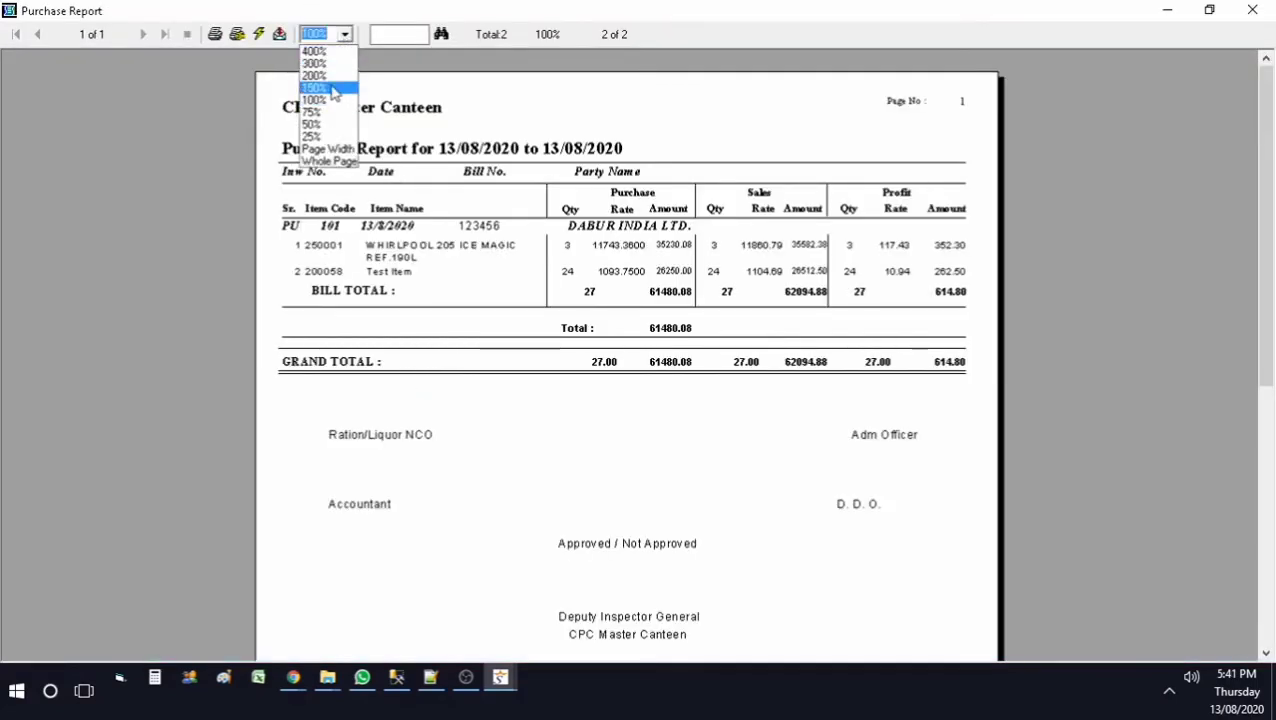
{"action": "left_click", "coordinate": [331, 90]}
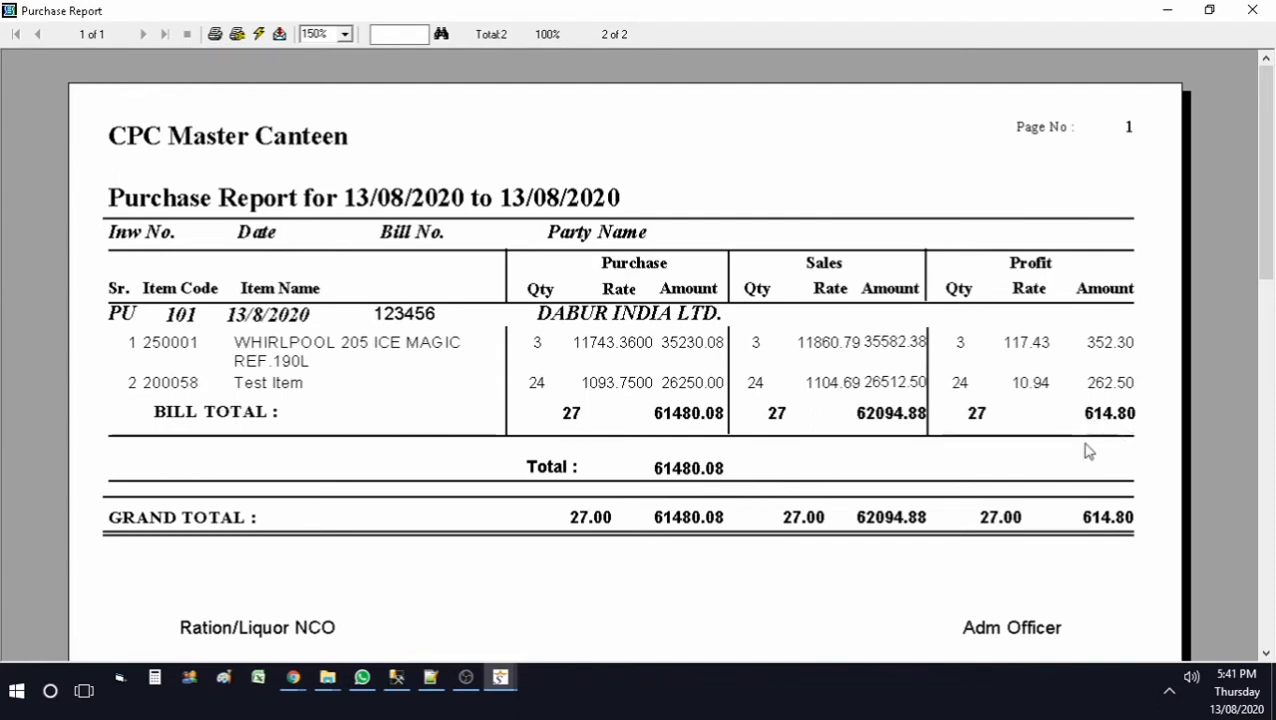
{"action": "left_click", "coordinate": [1252, 10]}
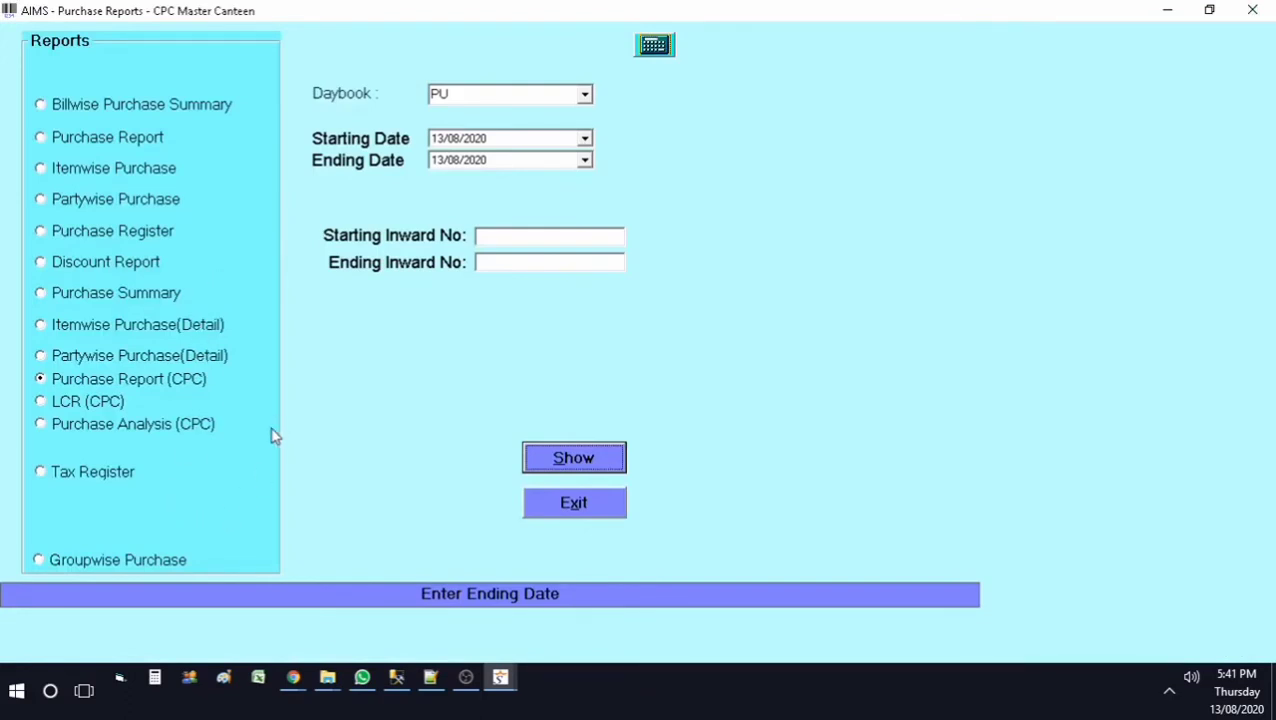
Step: Preview the purchase report for 01/06/2020 to 13/08/2020, 316 pages starting from bill PU 53, then close it
{"action": "left_click", "coordinate": [172, 564]}
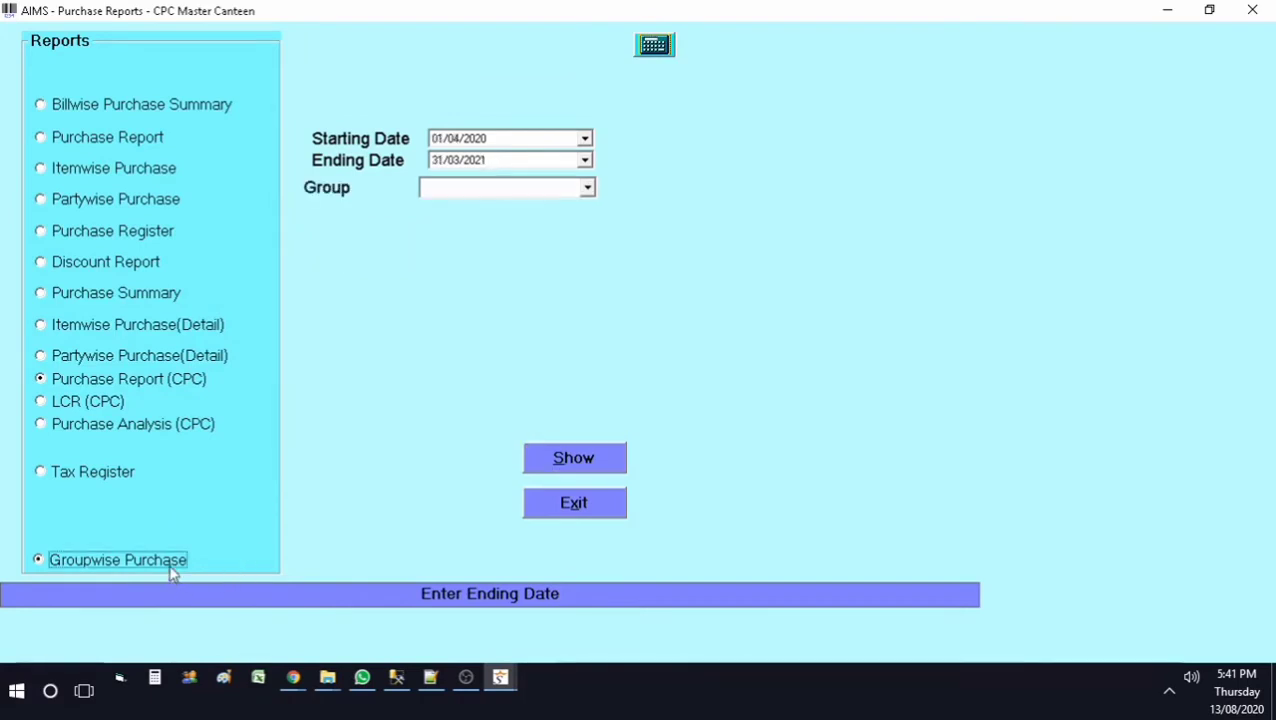
{"action": "left_click", "coordinate": [585, 139]}
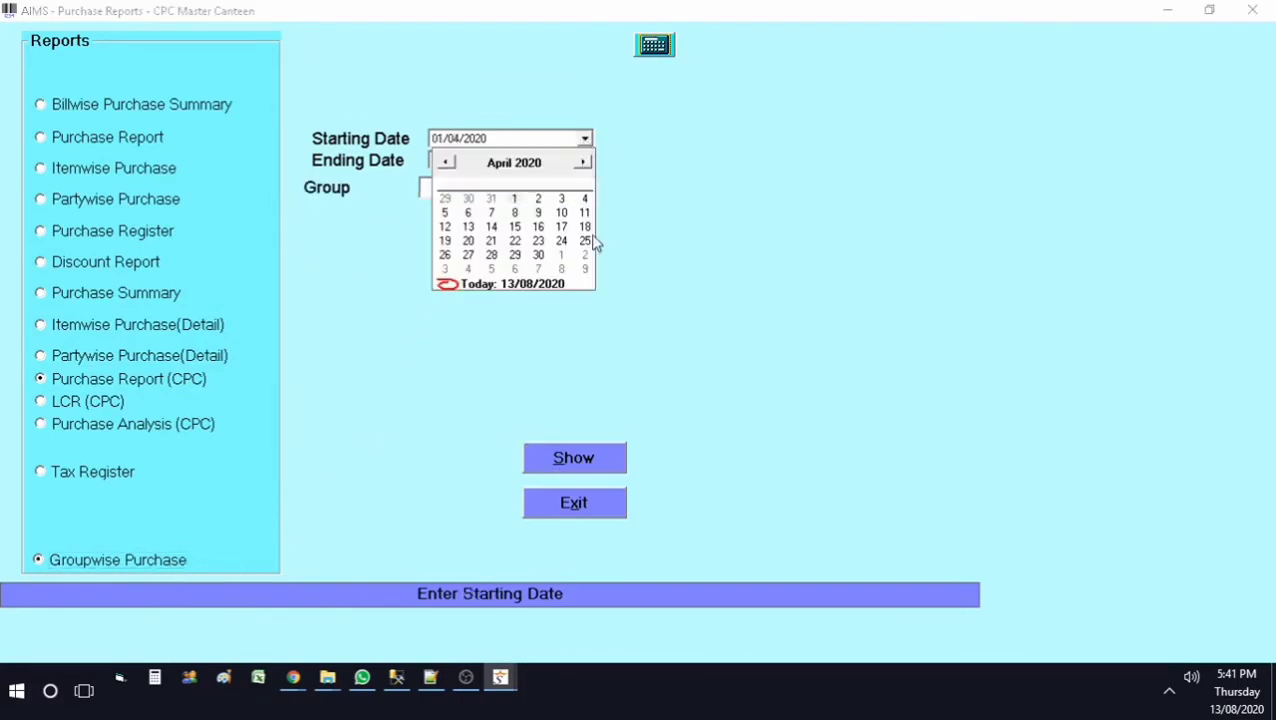
{"action": "left_click", "coordinate": [550, 287]}
{"action": "left_click", "coordinate": [585, 162]}
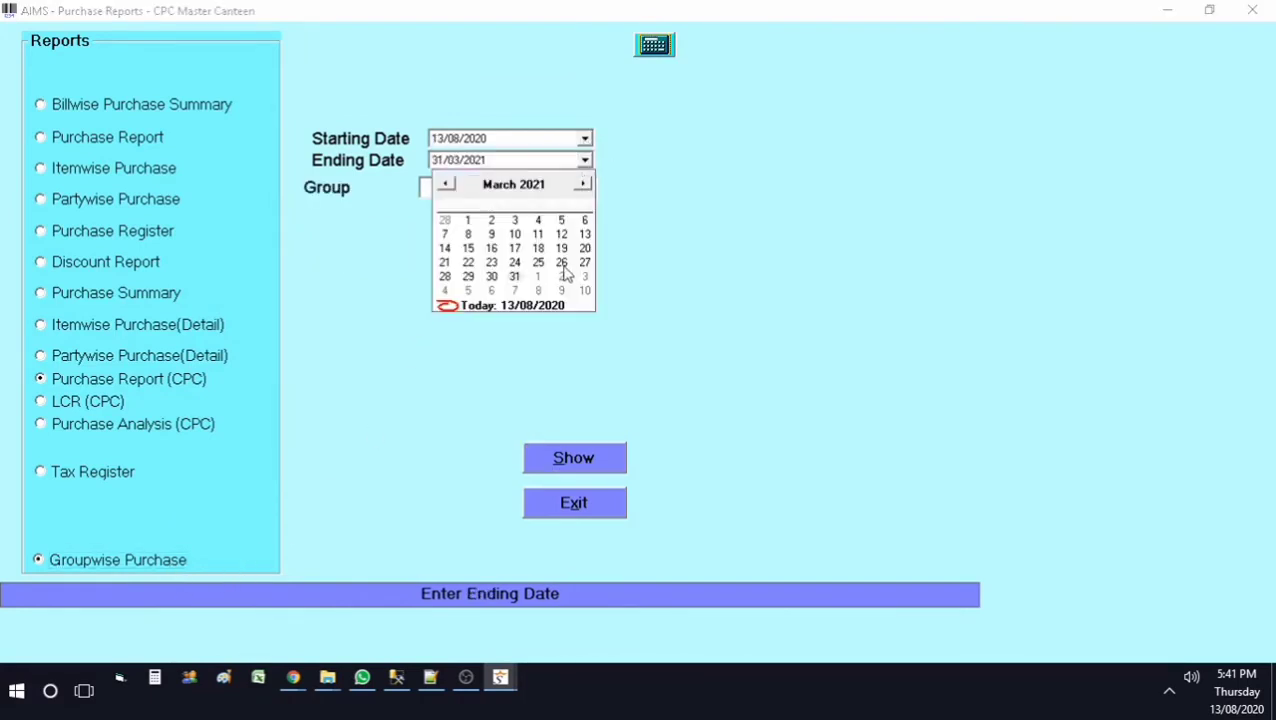
{"action": "left_click", "coordinate": [556, 300]}
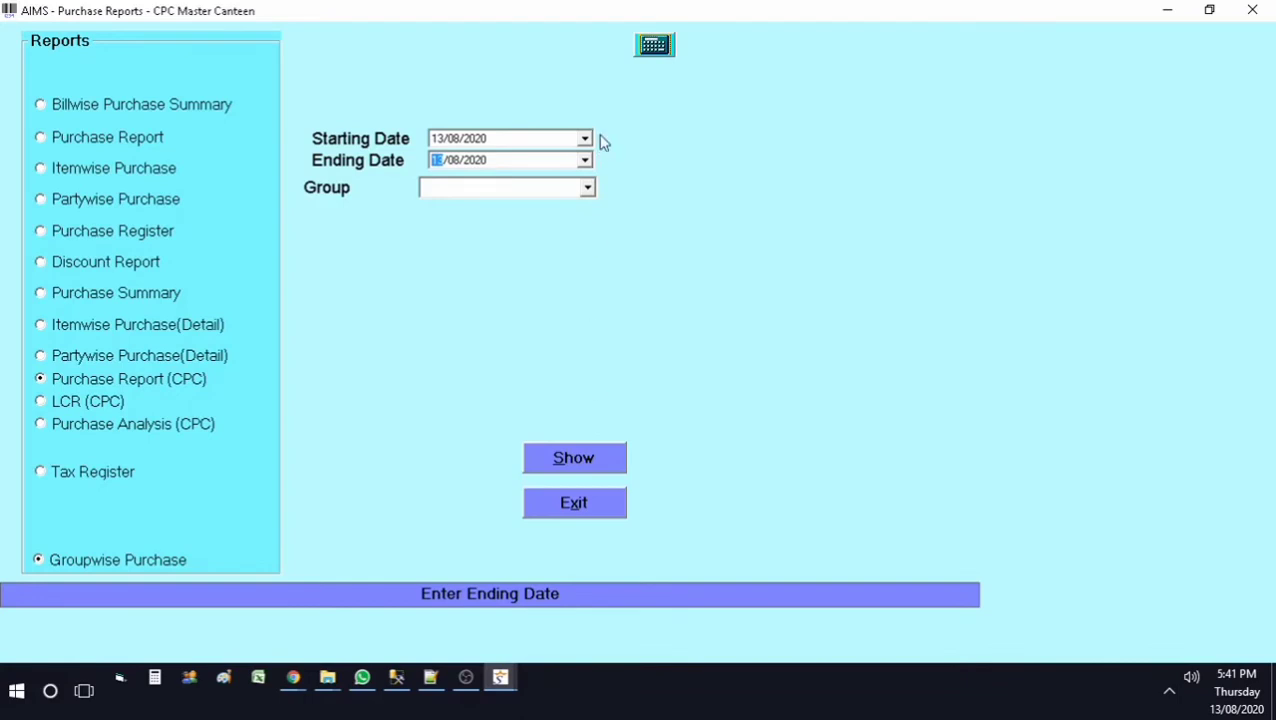
{"action": "left_click", "coordinate": [585, 138]}
{"action": "left_click", "coordinate": [447, 163]}
{"action": "left_click", "coordinate": [447, 163]}
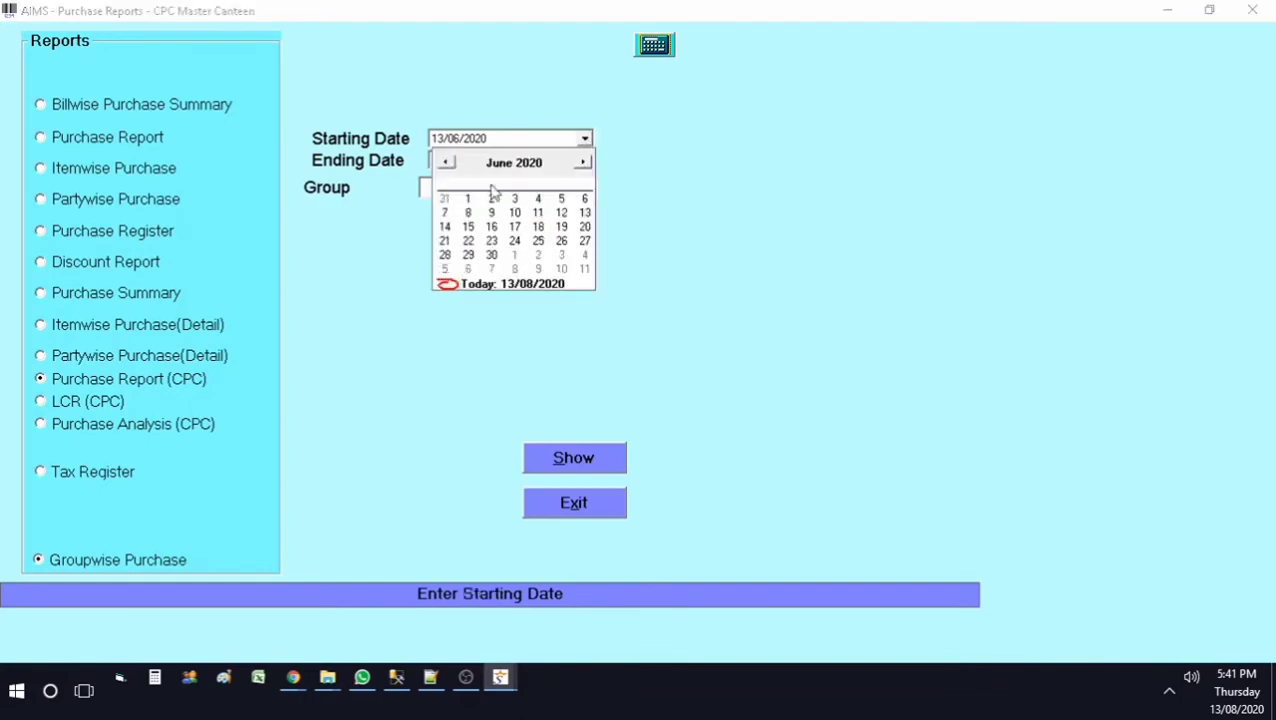
{"action": "left_click", "coordinate": [467, 198]}
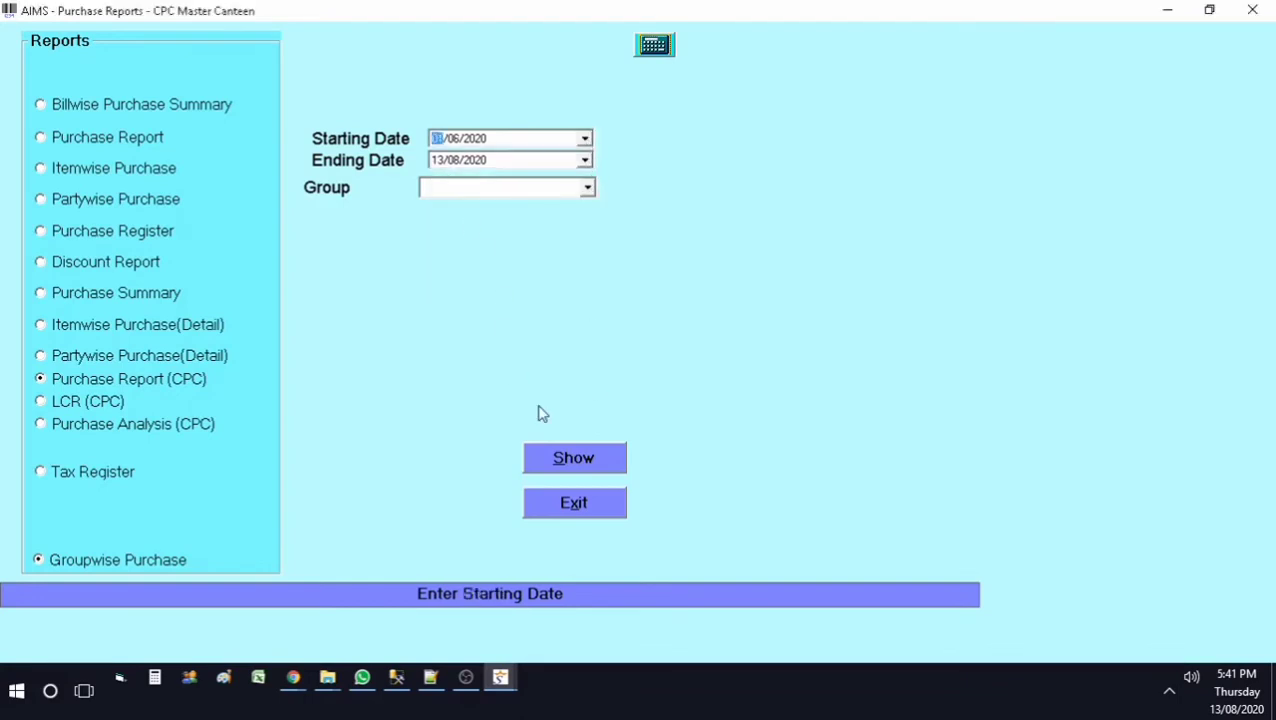
{"action": "left_click", "coordinate": [576, 459]}
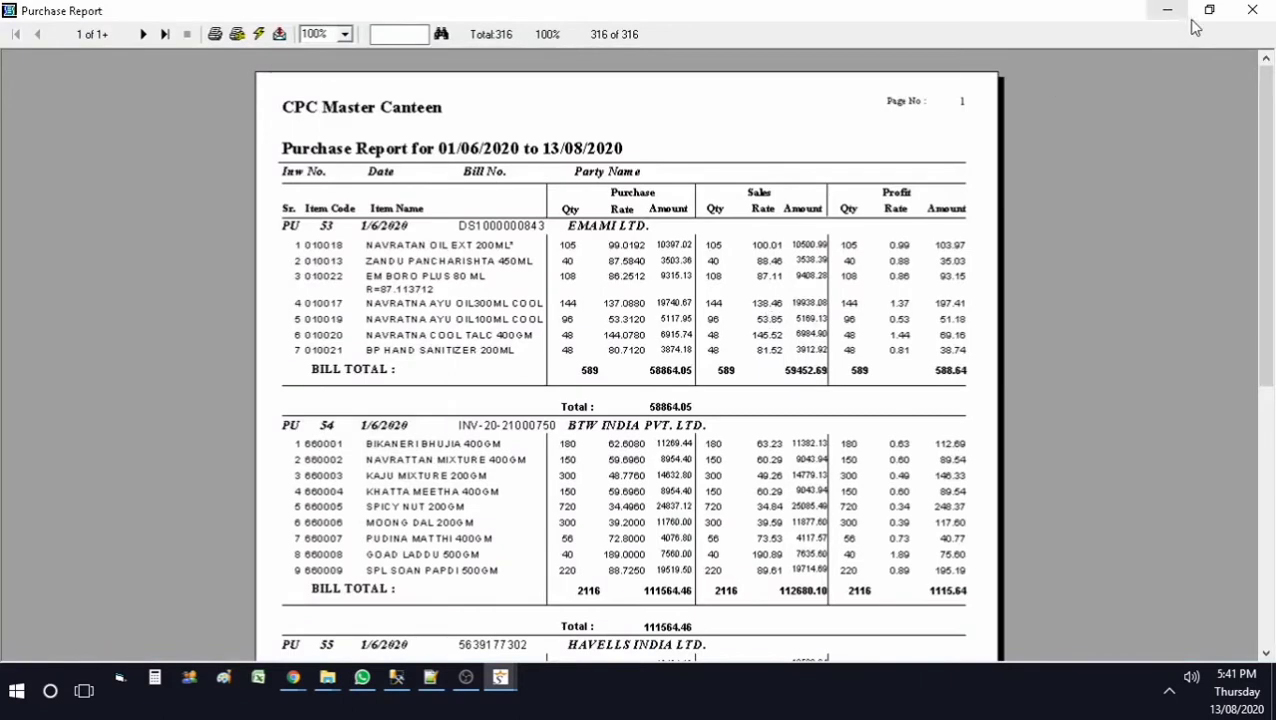
{"action": "left_click", "coordinate": [1252, 10]}
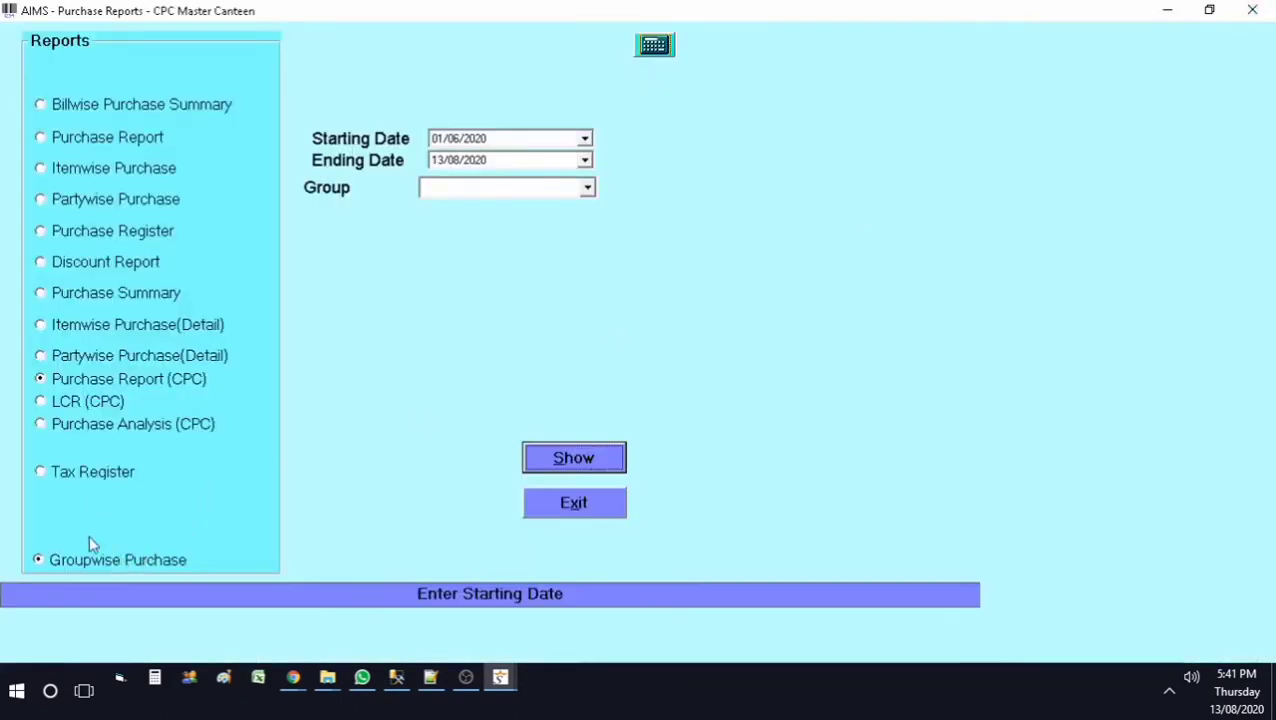
Step: View the Groupwise Purchase report for 01/04/2020 to 31/03/2021, then exit the Purchase Reports form
{"action": "left_click", "coordinate": [95, 474]}
{"action": "left_click", "coordinate": [86, 564]}
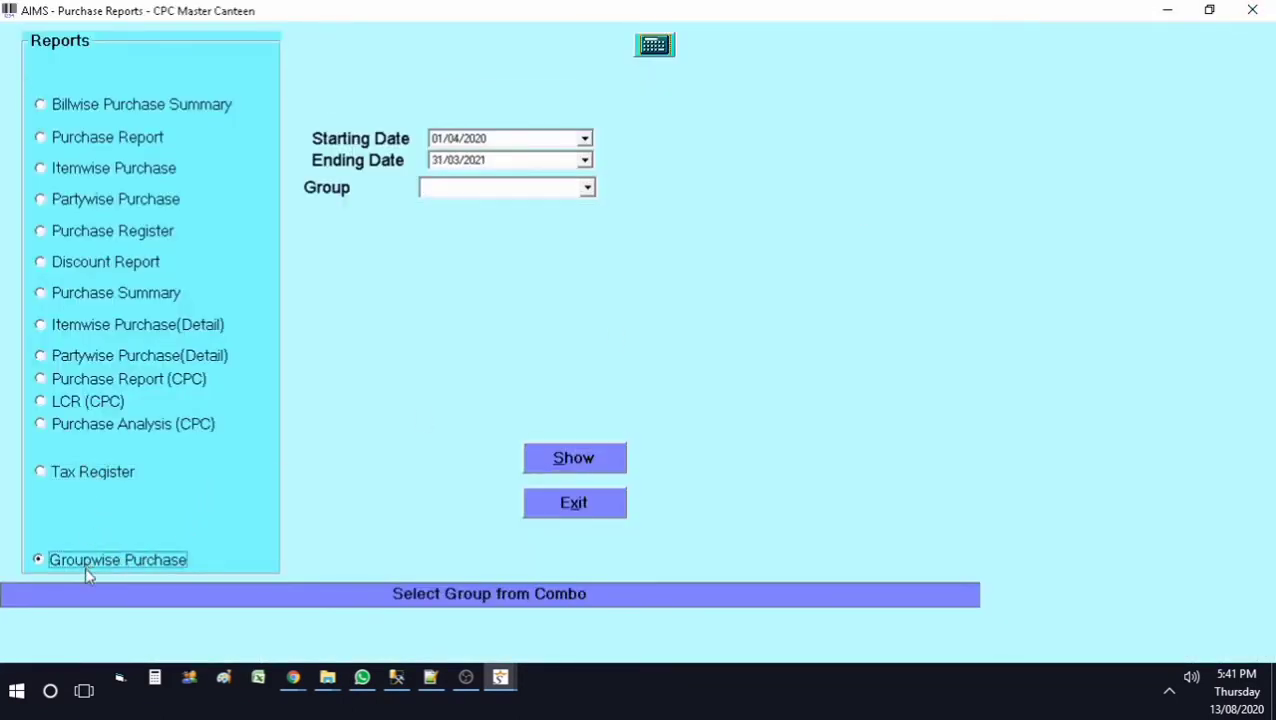
{"action": "key", "text": "Tab"}
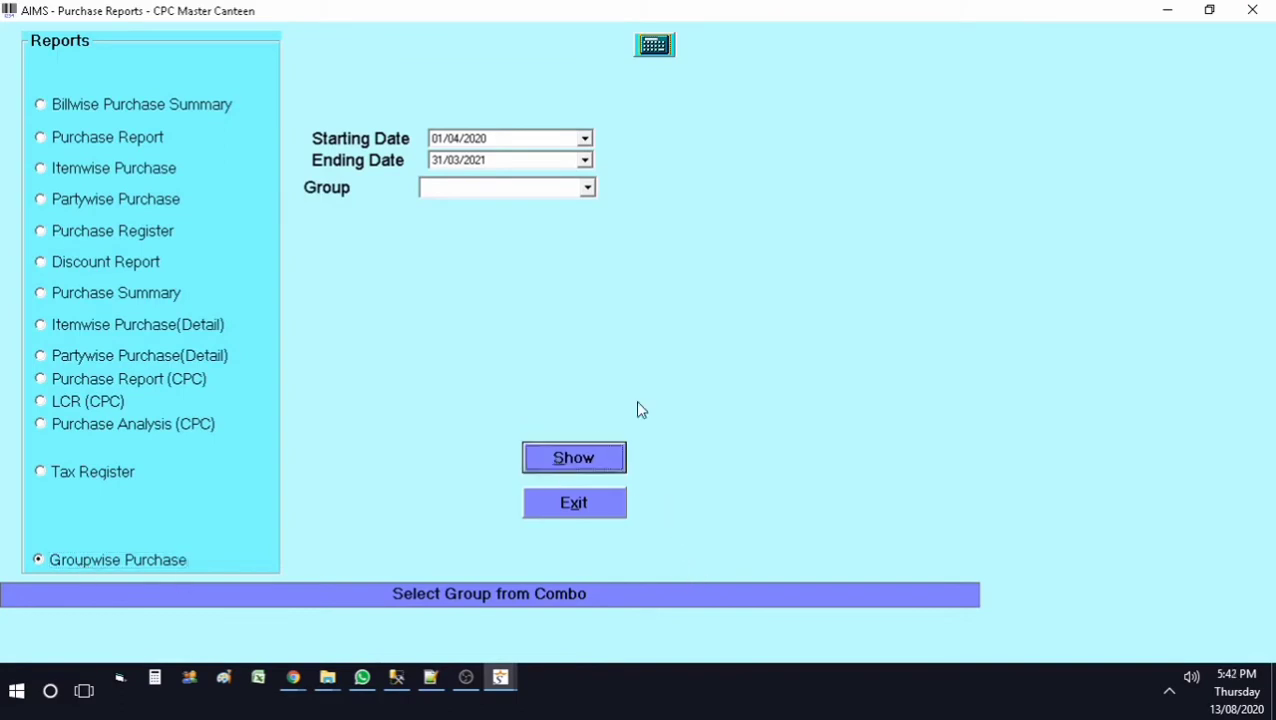
{"action": "key", "text": "Return"}
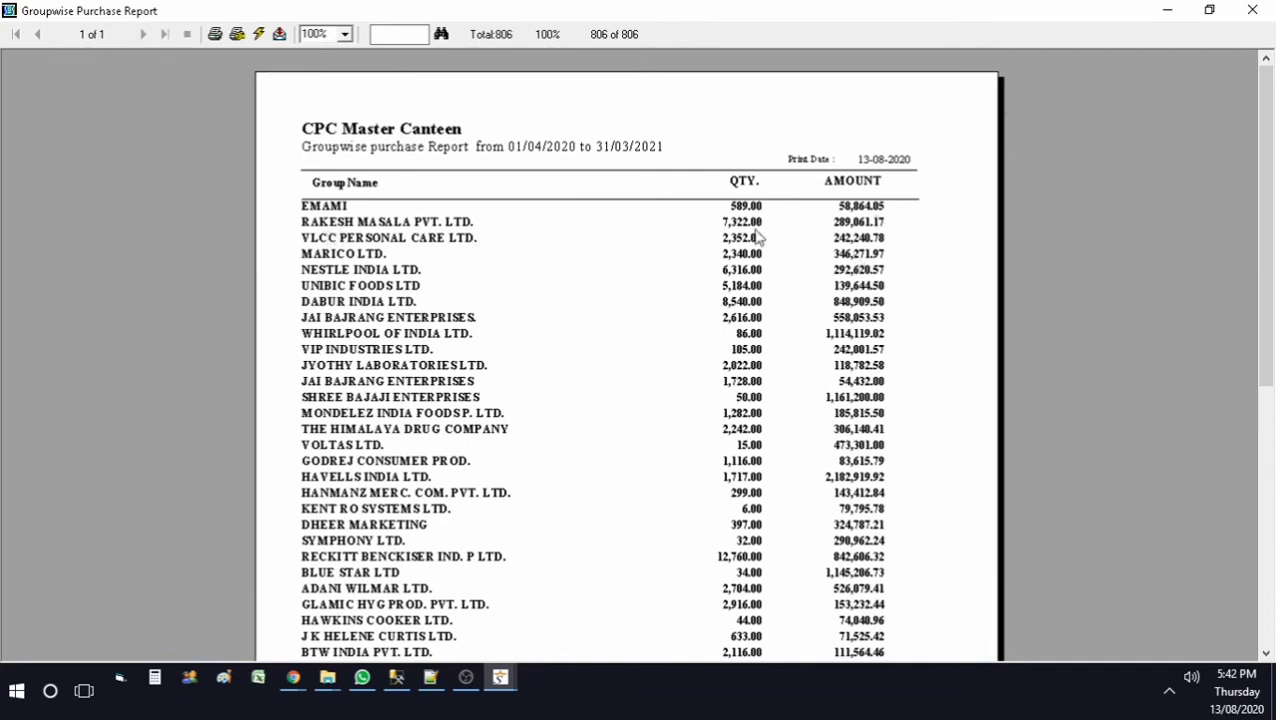
{"action": "mouse_move", "coordinate": [1266, 150]}
{"action": "left_mouse_down"}
{"action": "mouse_move", "coordinate": [1270, 340]}
{"action": "mouse_move", "coordinate": [1272, 168]}
{"action": "left_mouse_up"}
{"action": "left_click_drag", "start_coordinate": [1273, 120], "coordinate": [1273, 118]}
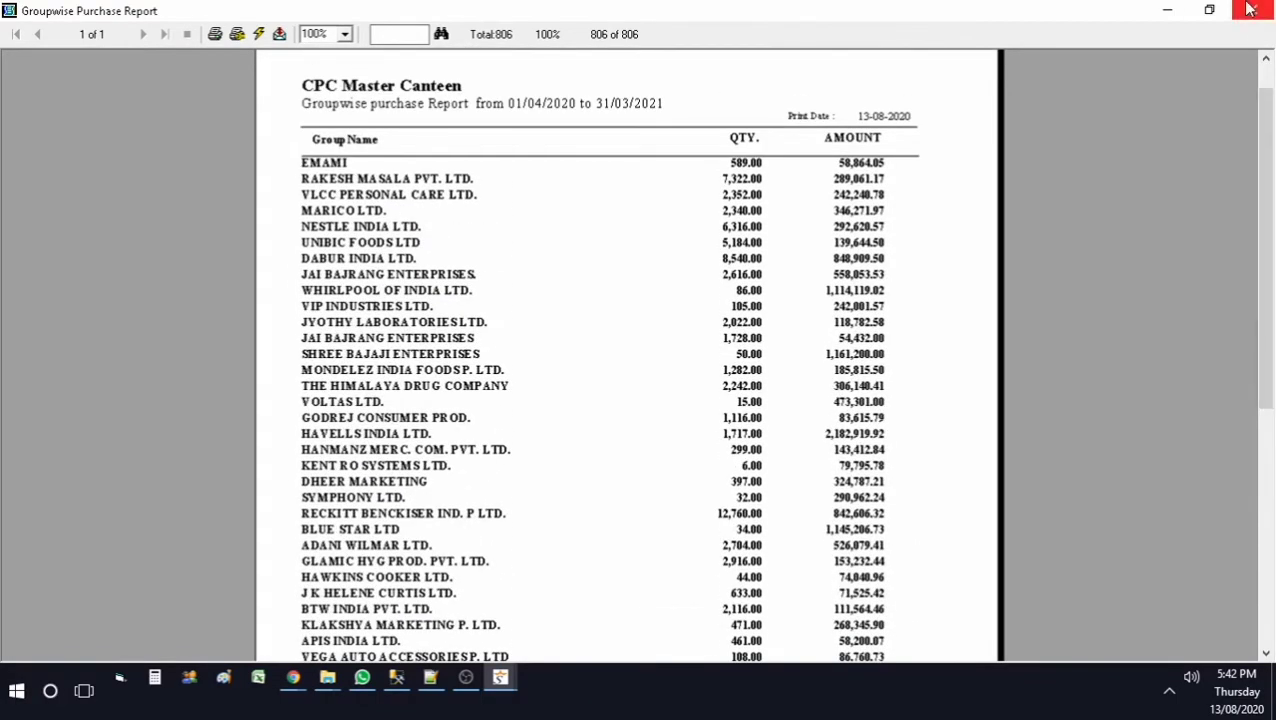
{"action": "left_click", "coordinate": [1250, 12]}
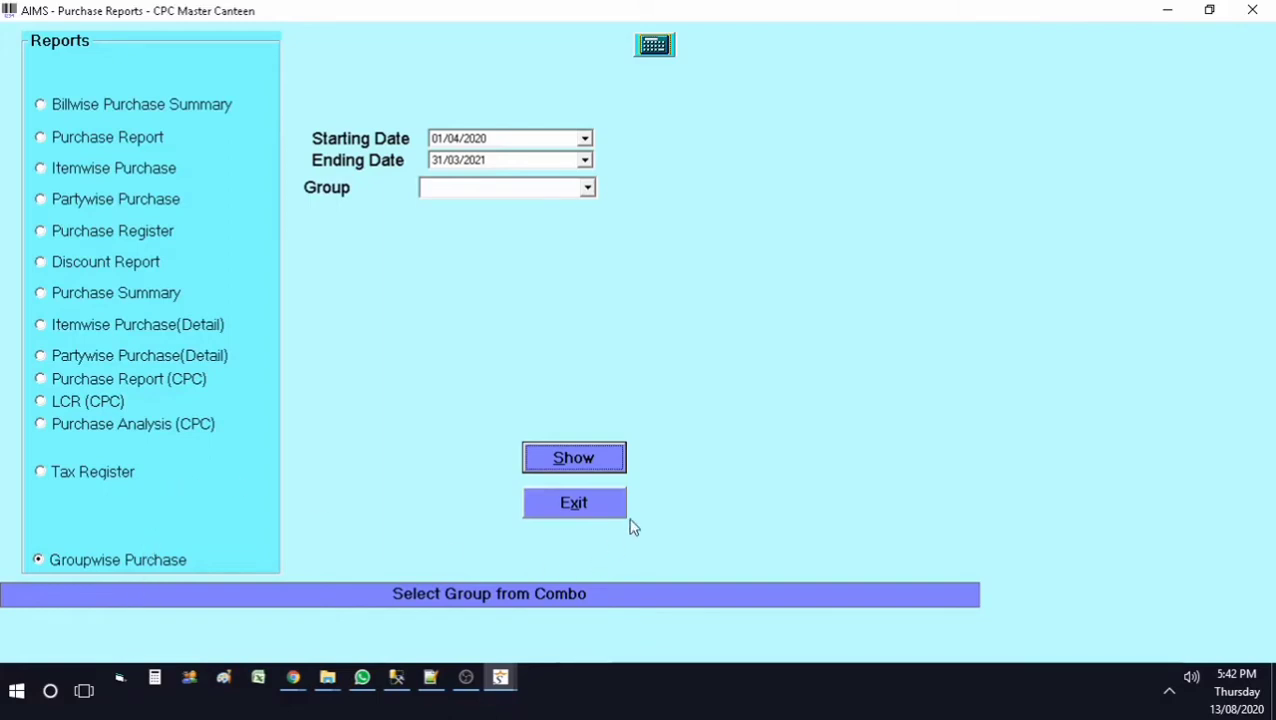
{"action": "left_click", "coordinate": [592, 507]}
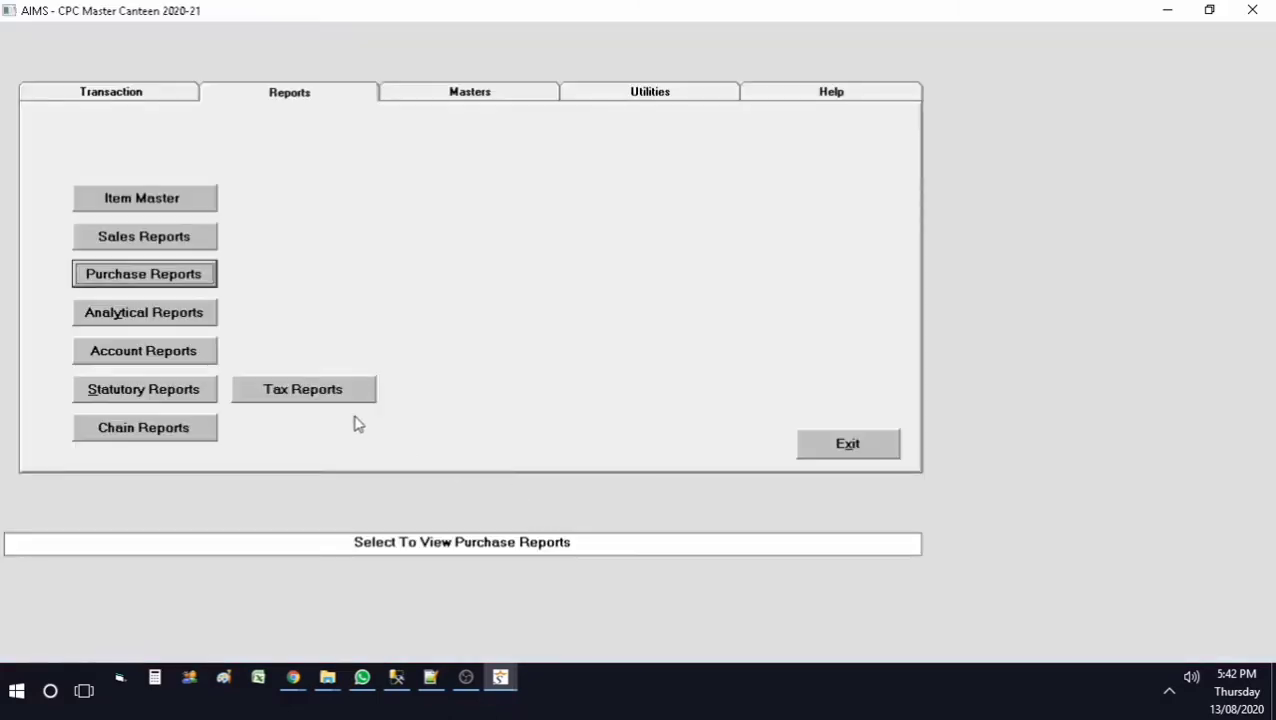
Step: In the GST tax reports, select the Tax % wise Purchase Summary
{"action": "left_click", "coordinate": [305, 392]}
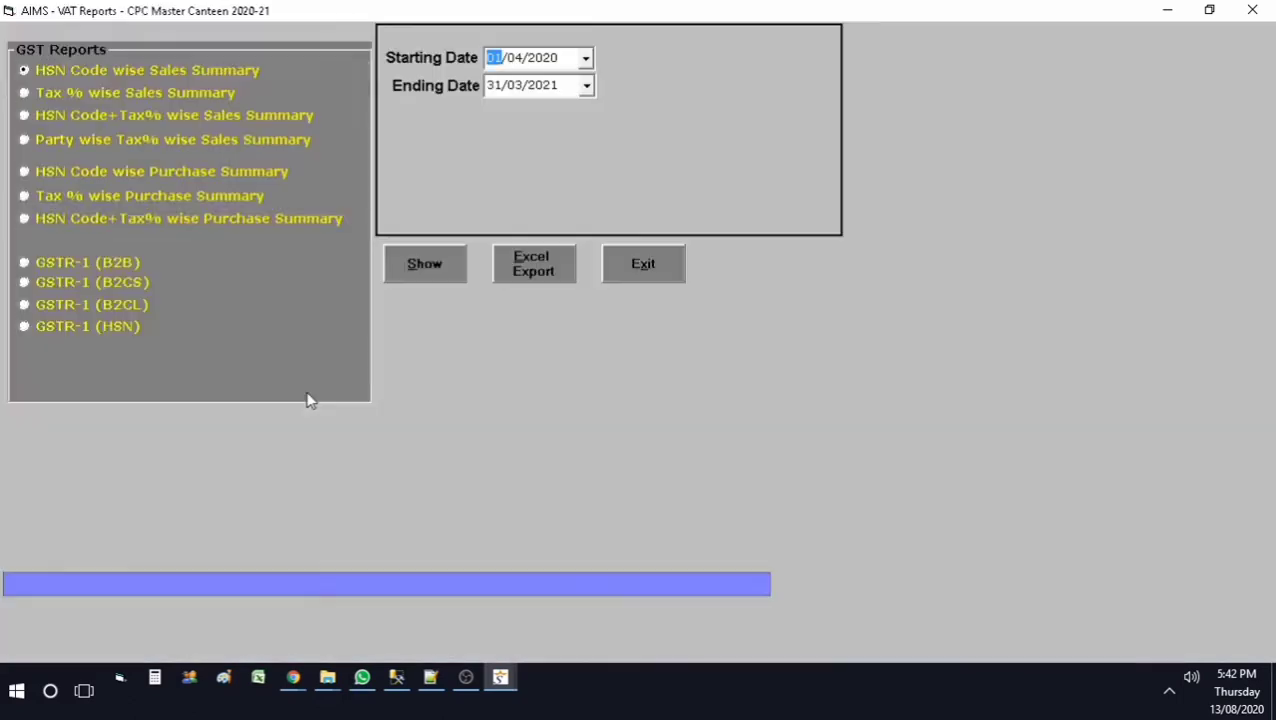
{"action": "left_click", "coordinate": [82, 174]}
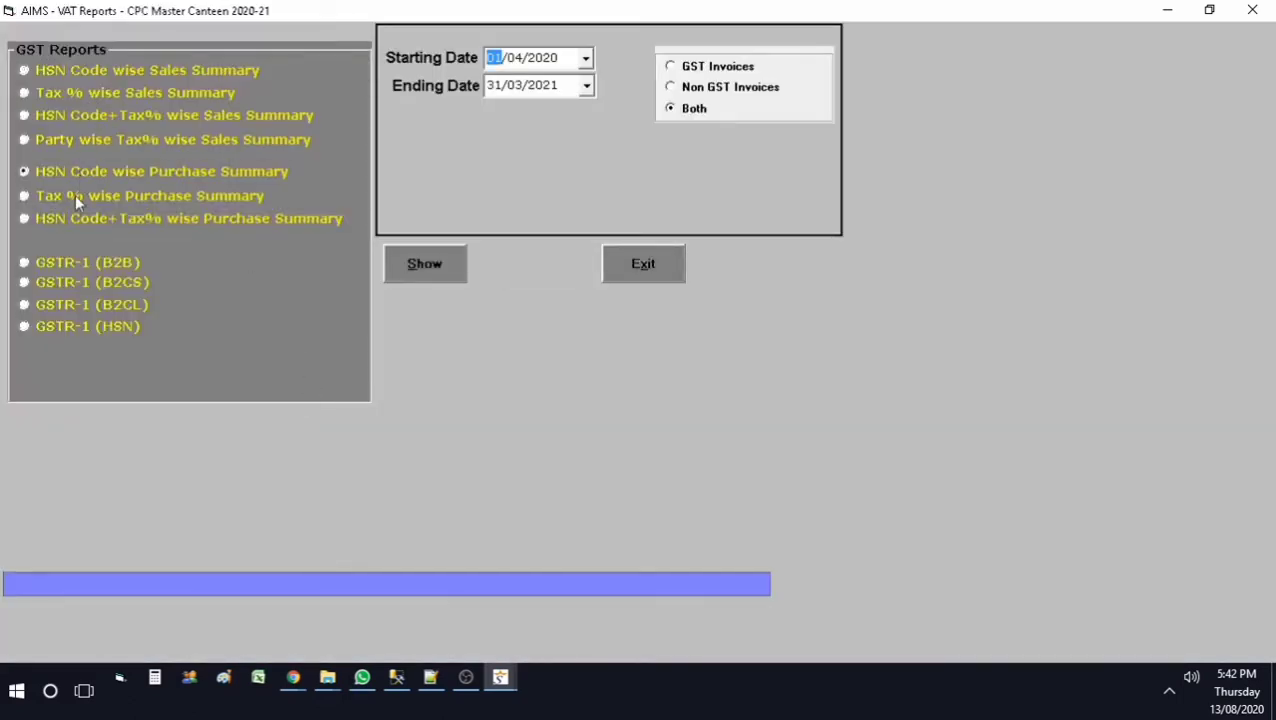
{"action": "left_click", "coordinate": [75, 194]}
{"action": "left_click", "coordinate": [61, 221]}
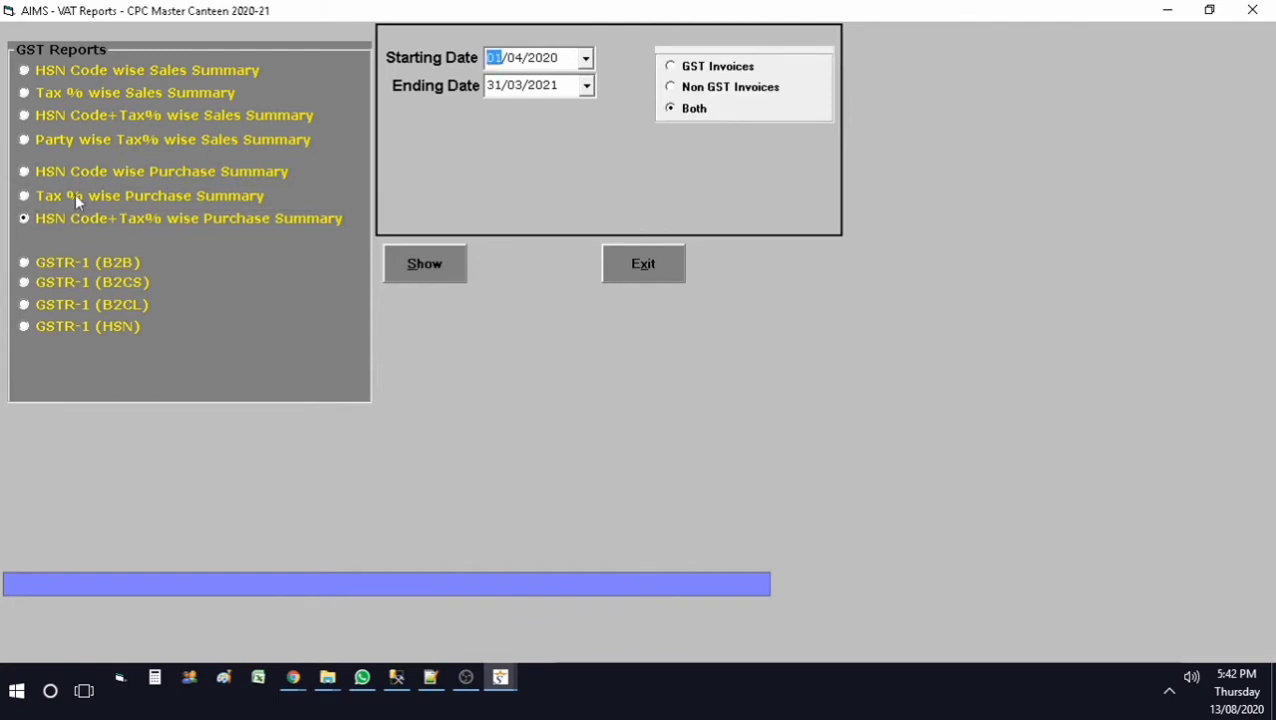
{"action": "left_click", "coordinate": [75, 194]}
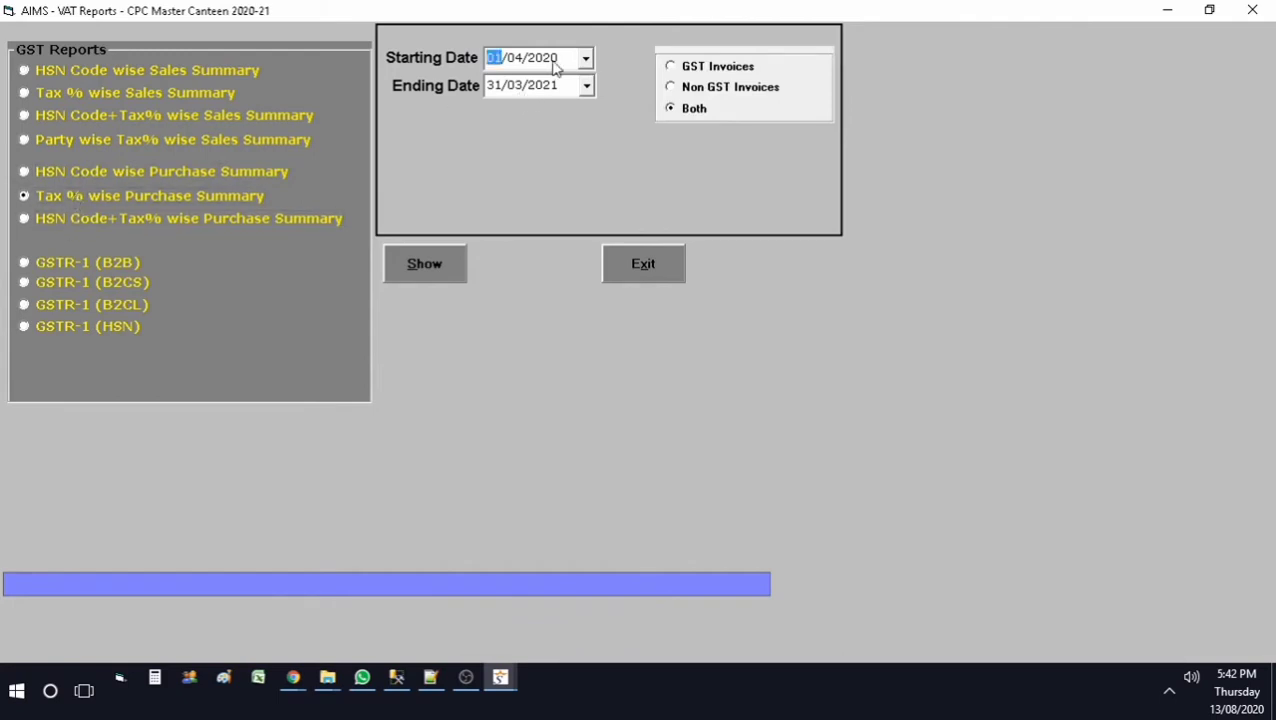
Step: Preview the summary from 01/07/2020 to 31/03/2021, totalling 736,028.99, then close it
{"action": "left_click", "coordinate": [586, 59]}
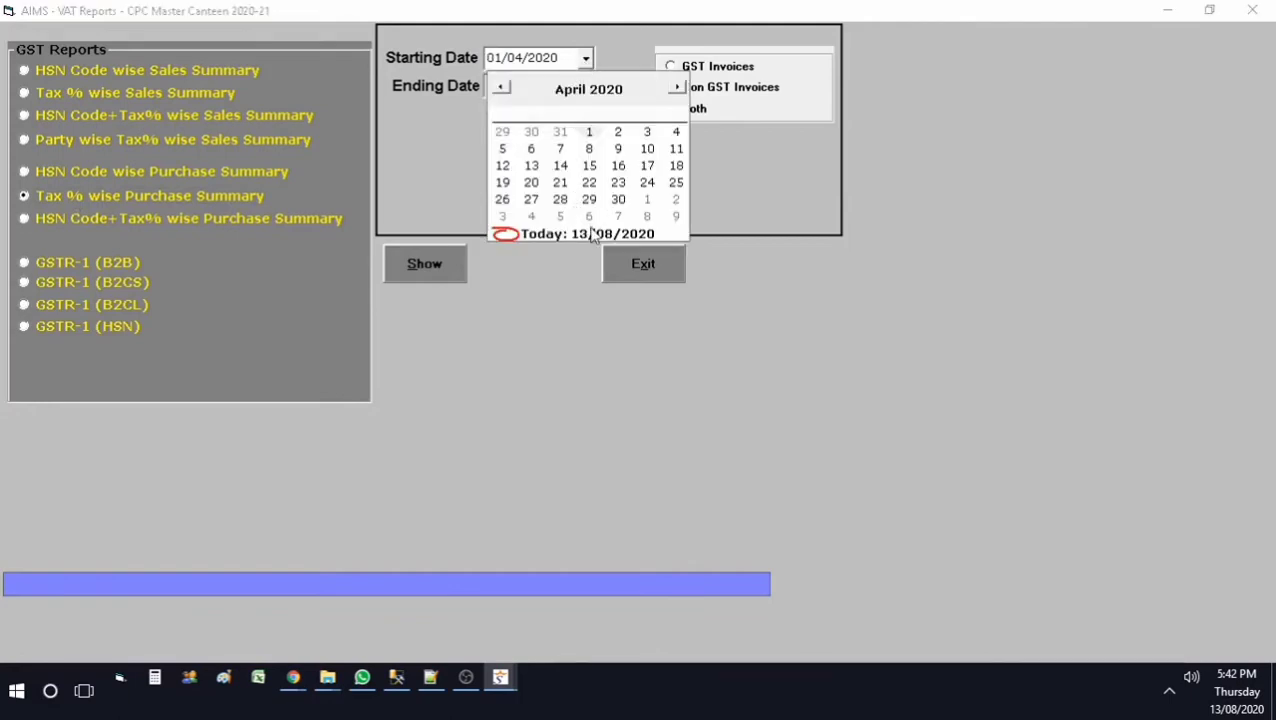
{"action": "left_click", "coordinate": [648, 234]}
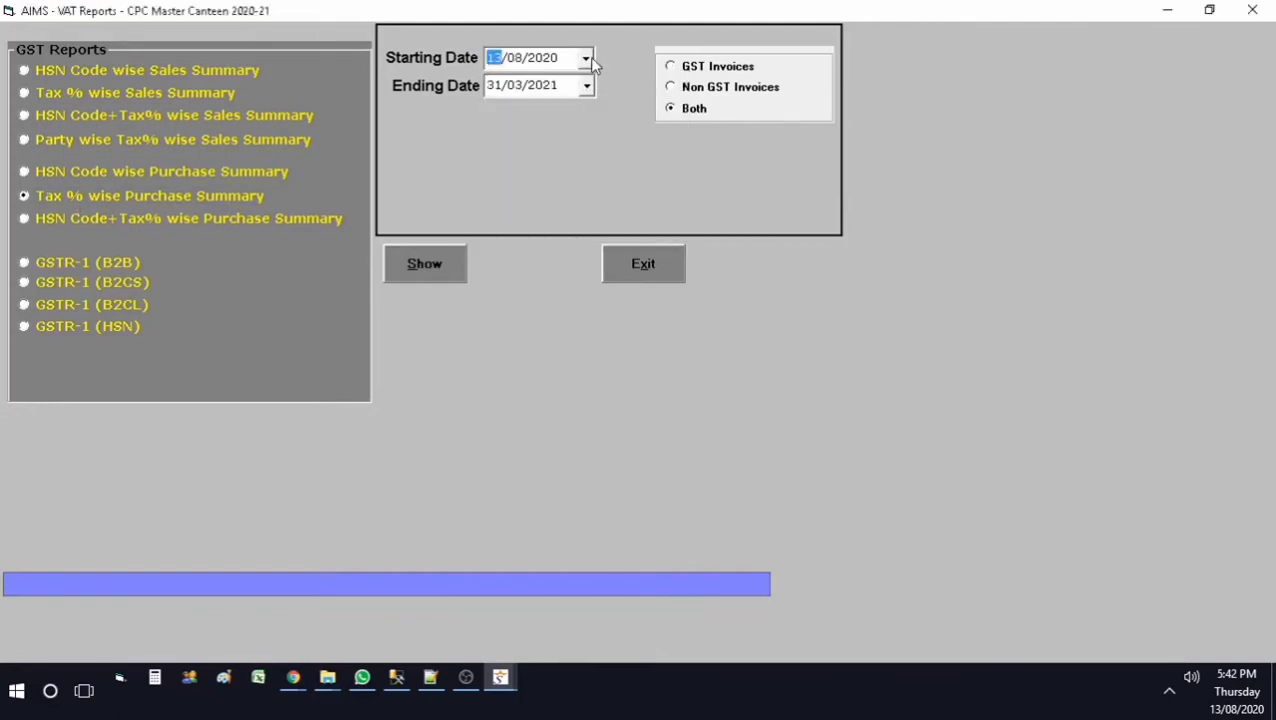
{"action": "left_click", "coordinate": [587, 60]}
{"action": "left_click", "coordinate": [504, 90]}
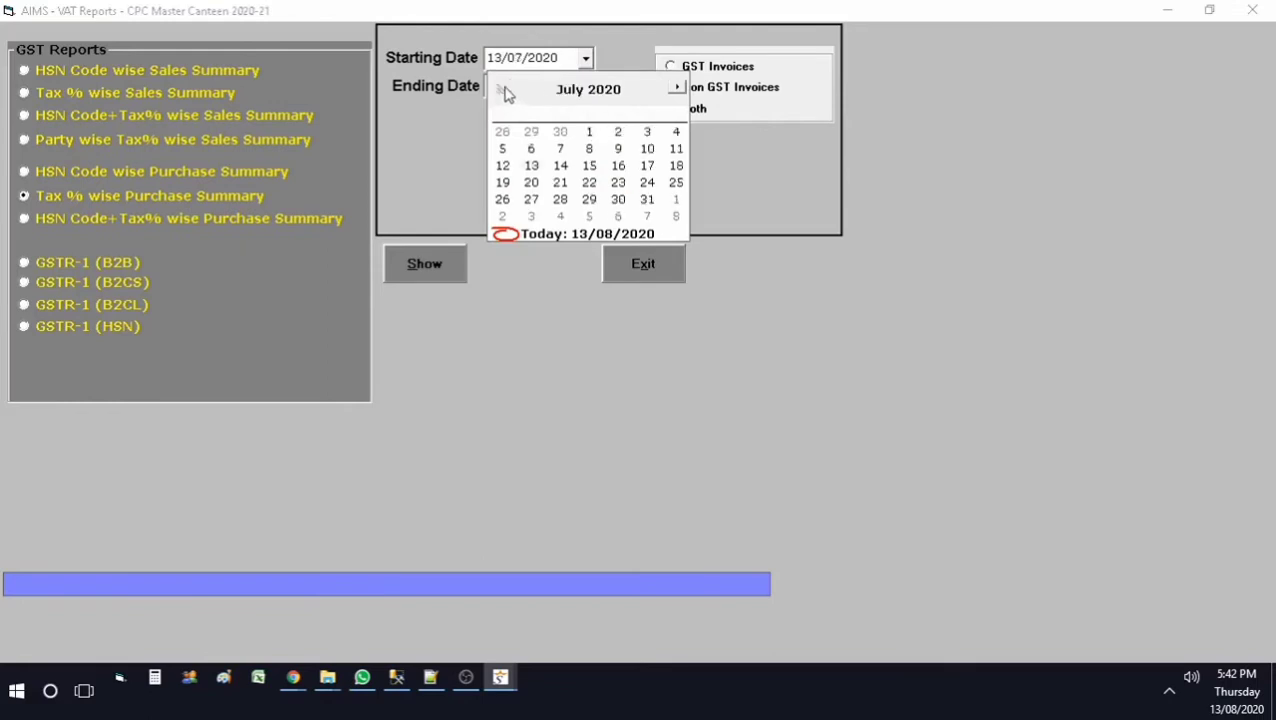
{"action": "left_click", "coordinate": [589, 132]}
{"action": "left_click", "coordinate": [443, 268]}
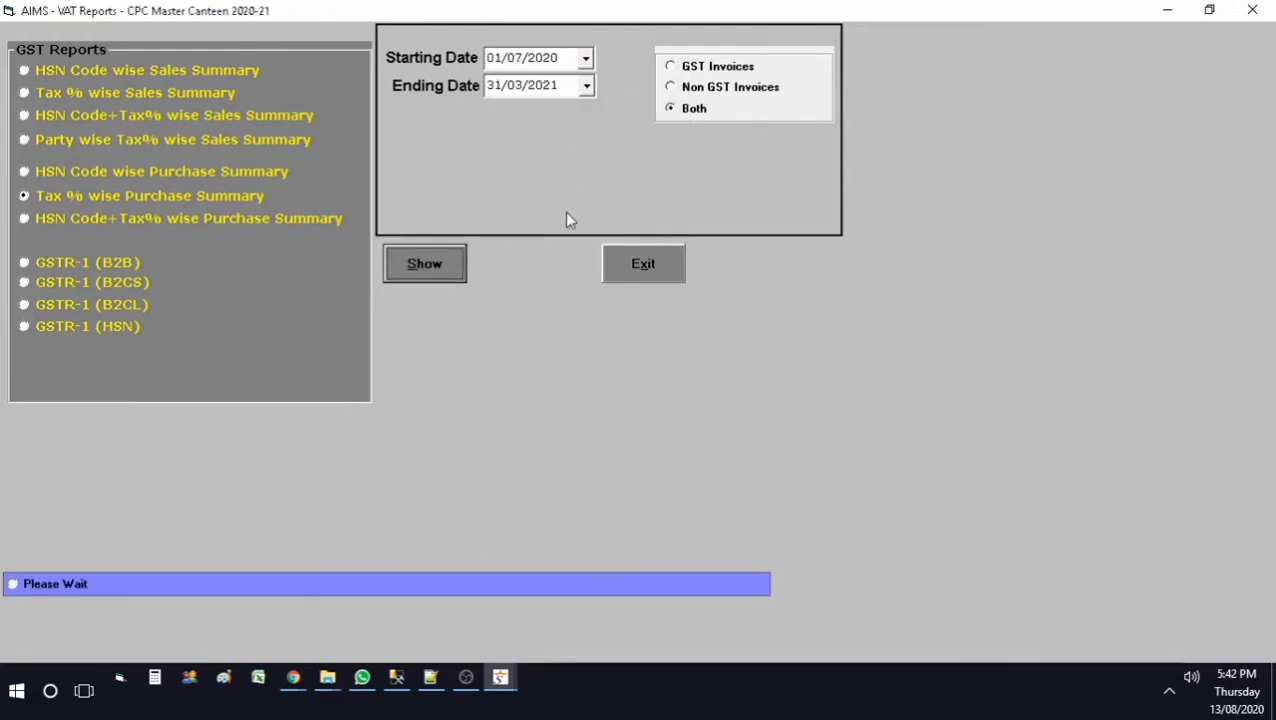
{"action": "mouse_move", "coordinate": [505, 686]}
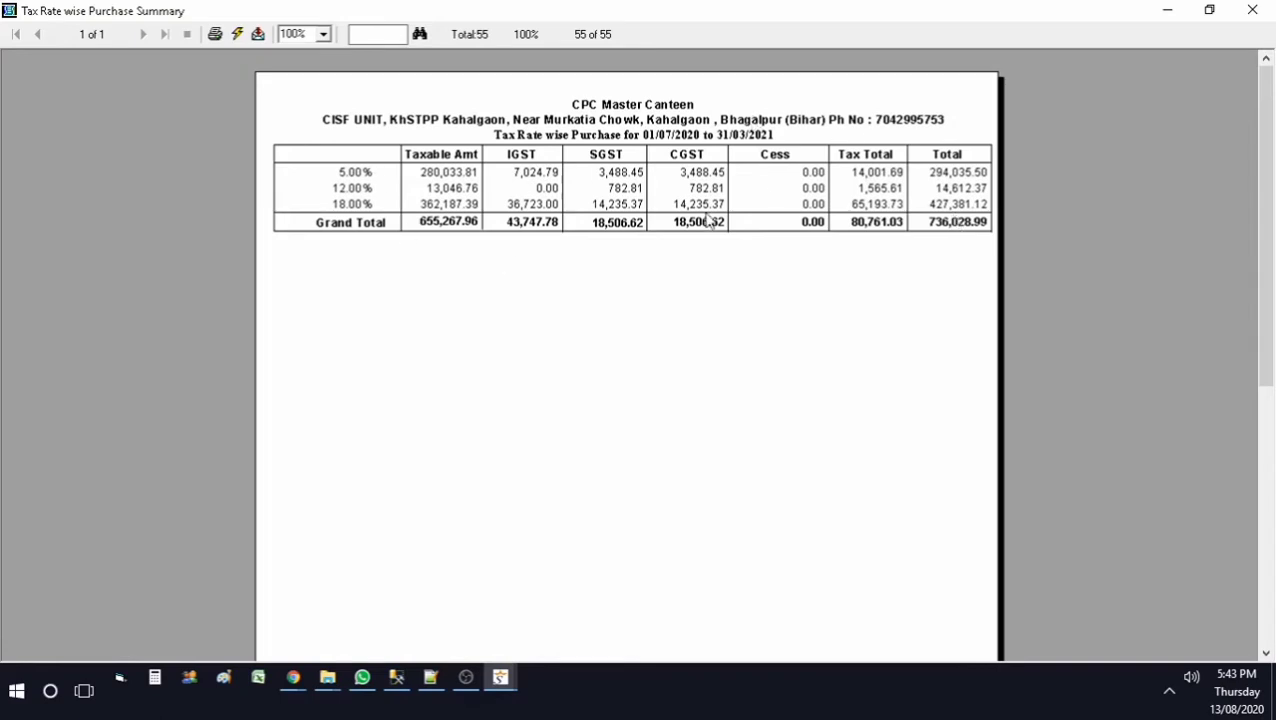
{"action": "left_click", "coordinate": [1263, 10]}
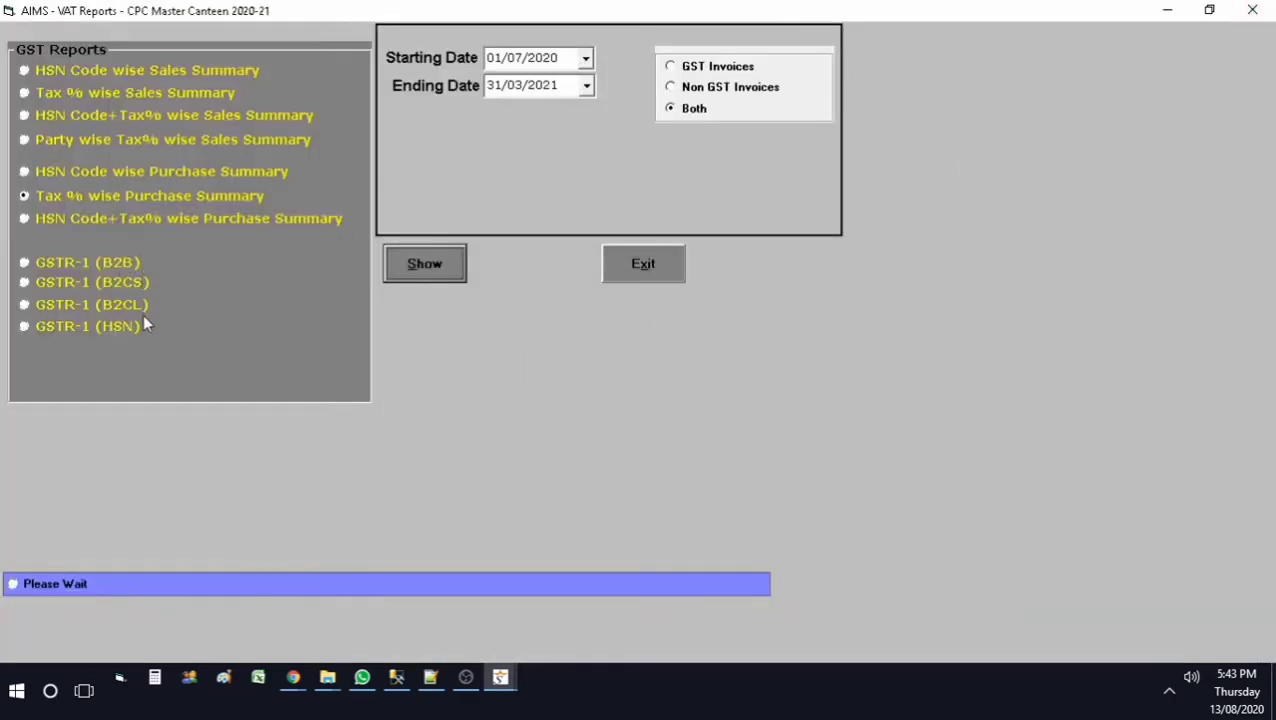
Step: Close the GST reports form and briefly open and exit Sales Reports
{"action": "left_click", "coordinate": [666, 277]}
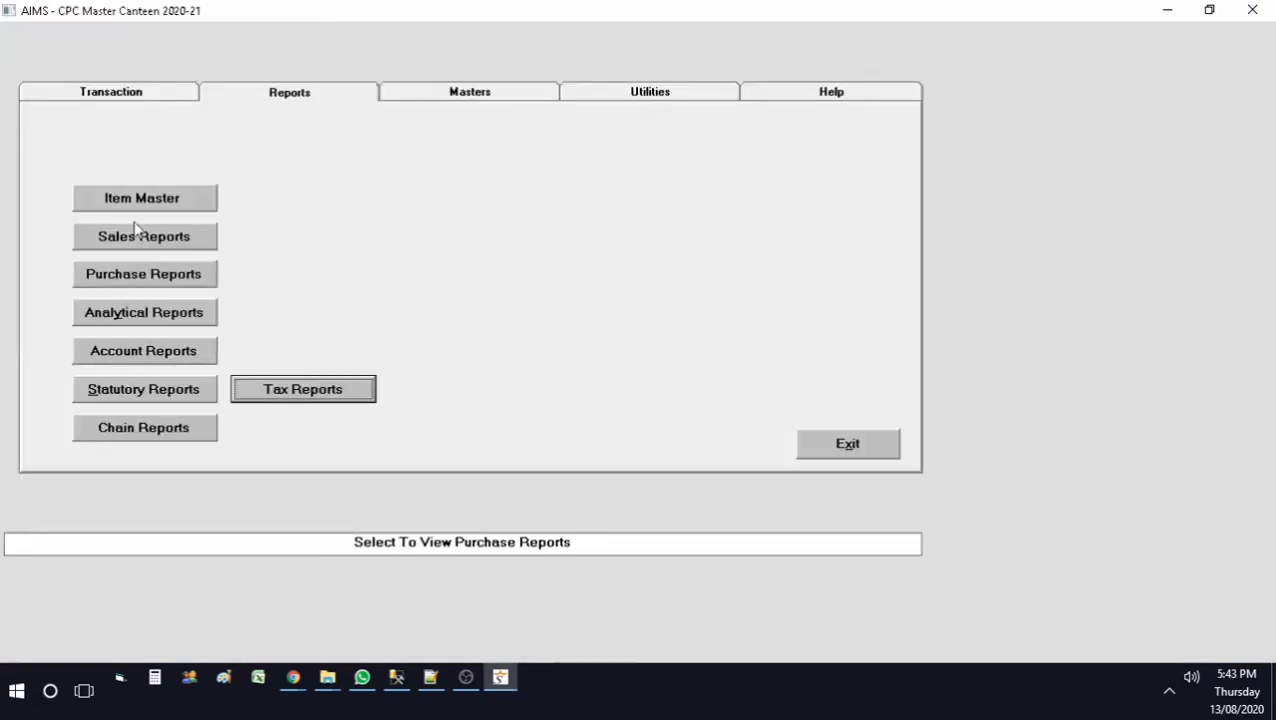
{"action": "left_click", "coordinate": [195, 246]}
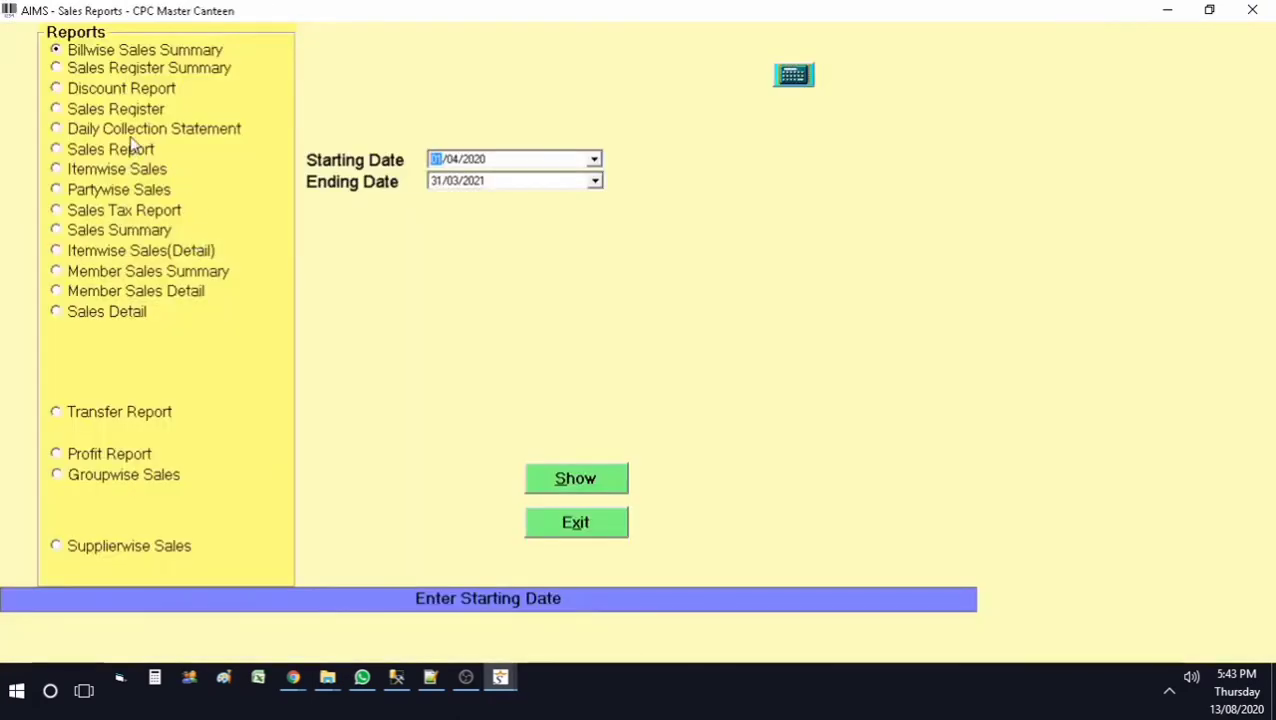
{"action": "left_click", "coordinate": [549, 514]}
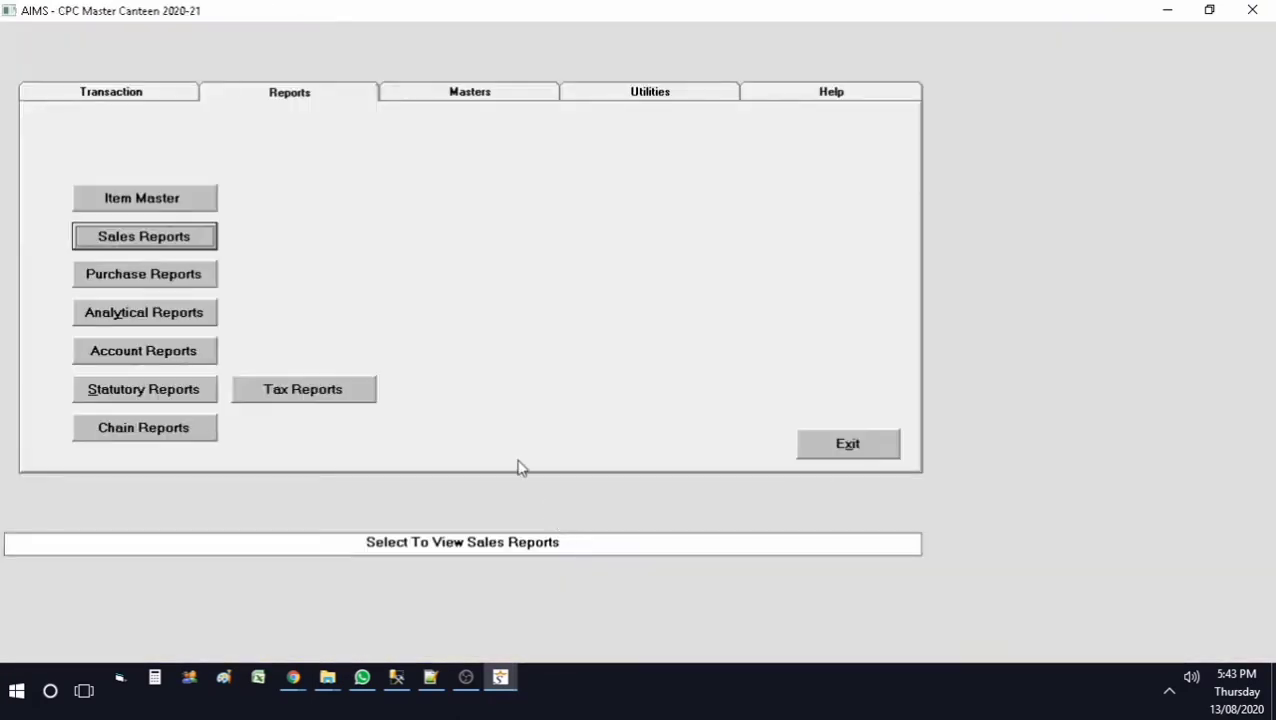
Step: Preview the full-year Purchase Report for 01/04/2020 to 31/03/2021 and close the Purchase Reports form
{"action": "left_click", "coordinate": [170, 272]}
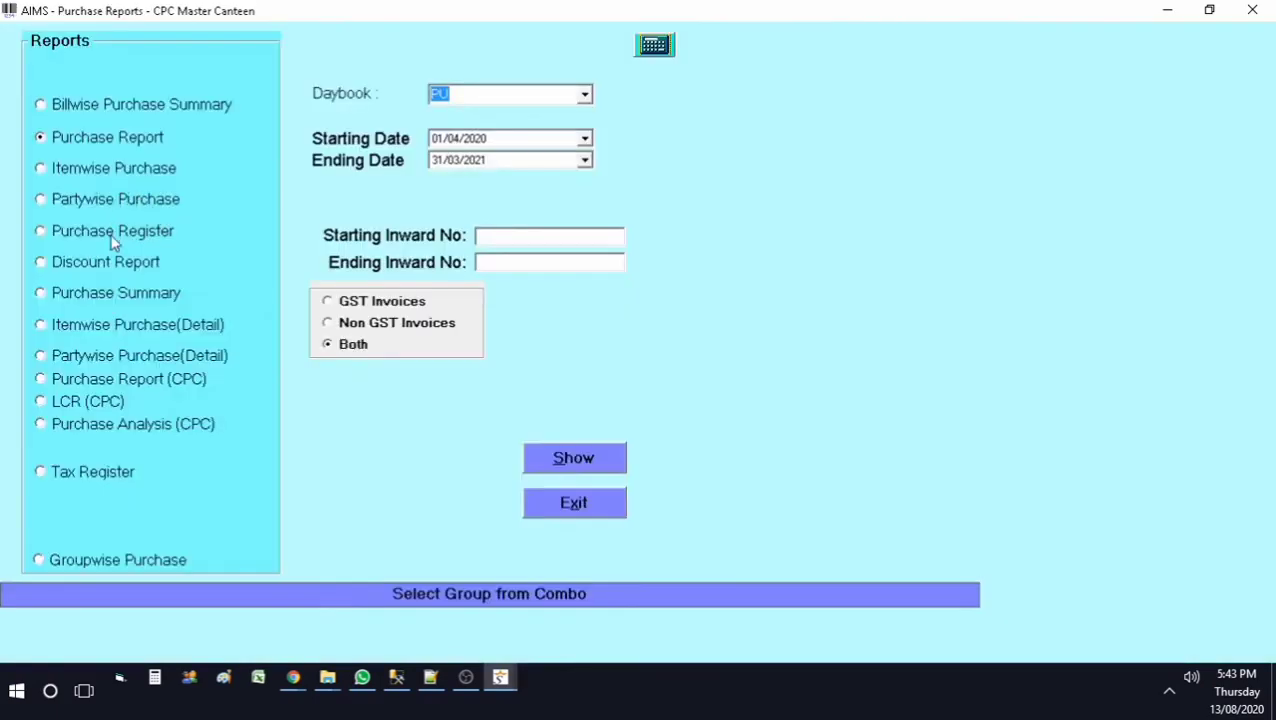
{"action": "left_click", "coordinate": [588, 459]}
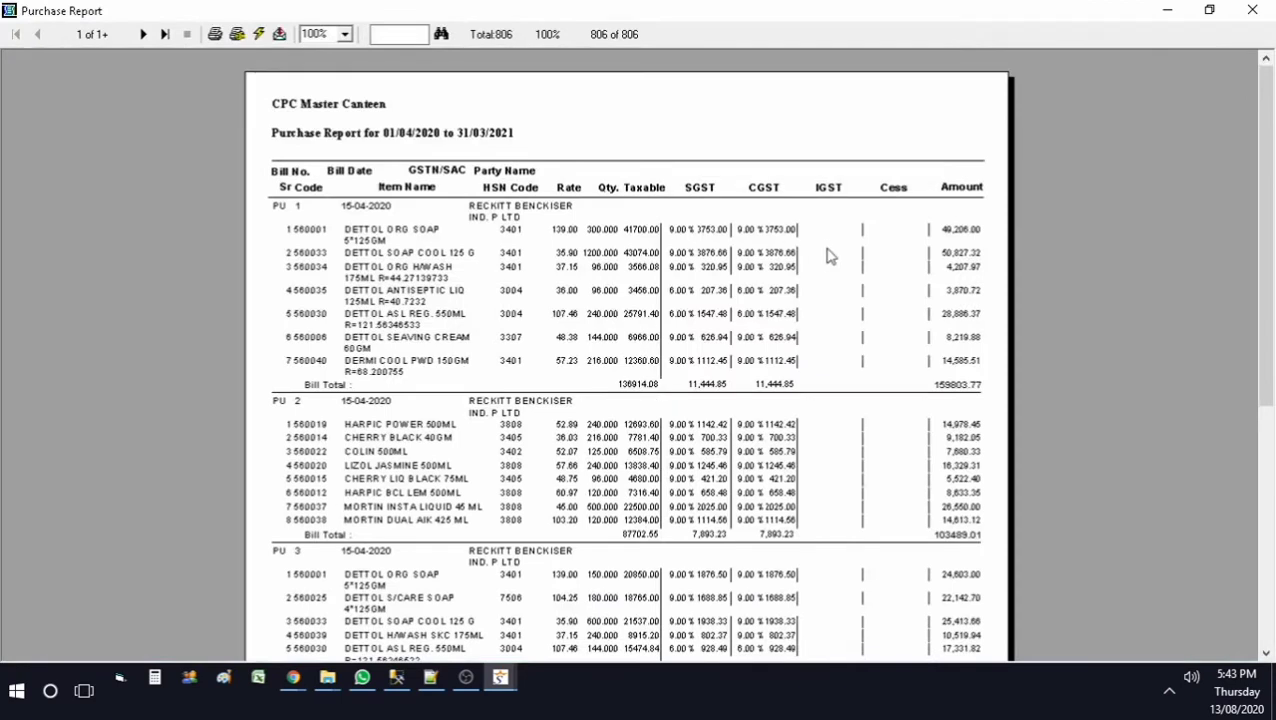
{"action": "left_click", "coordinate": [1253, 10]}
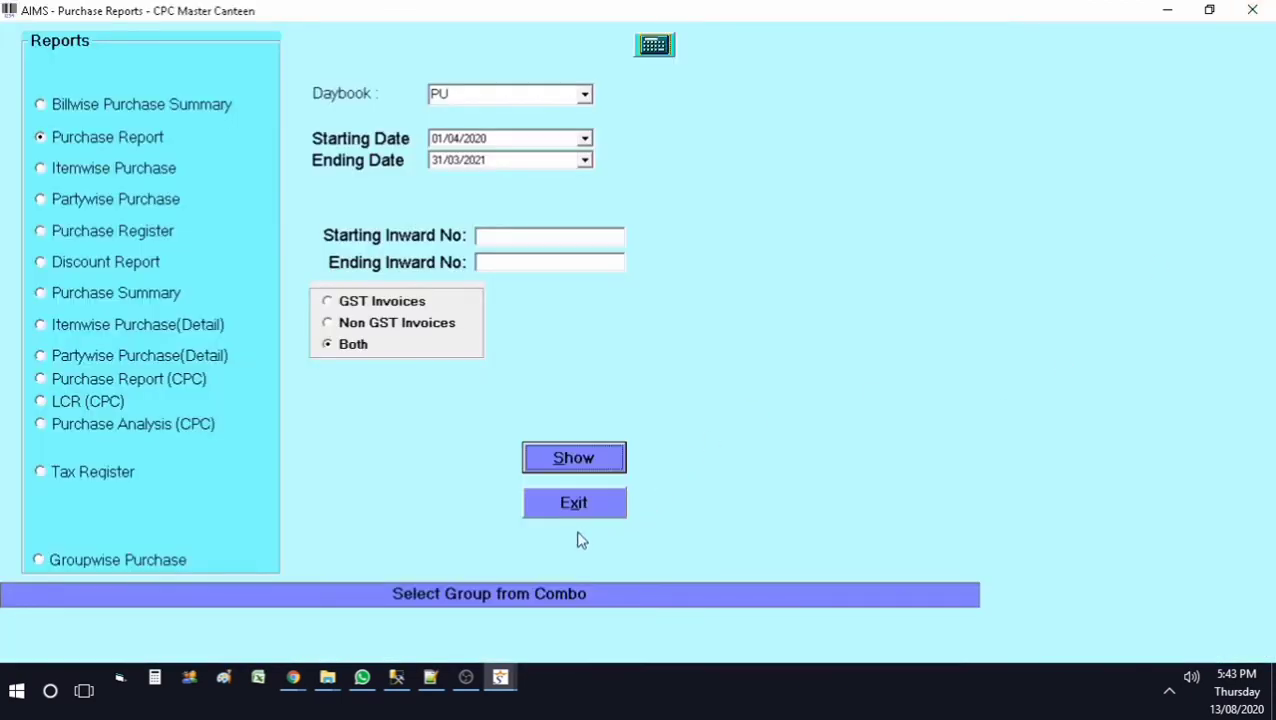
{"action": "left_click", "coordinate": [566, 504]}
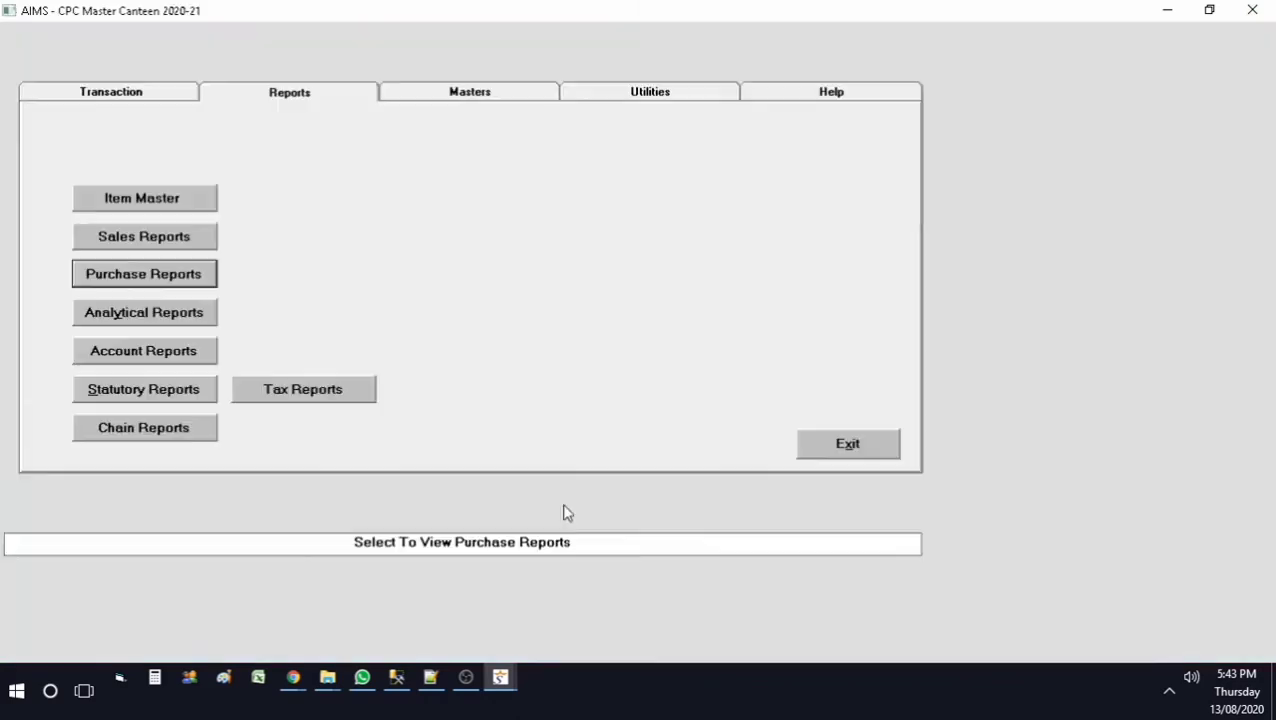
{"action": "left_click", "coordinate": [174, 326]}
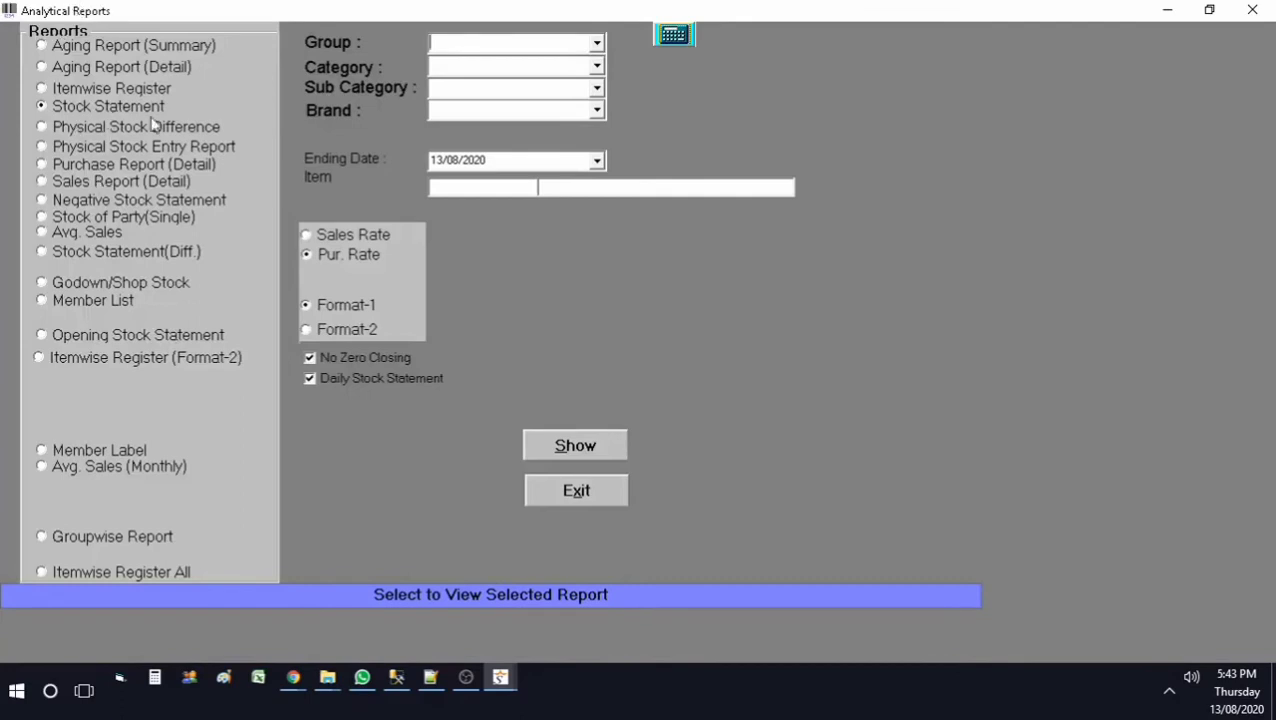
Step: Preview the 13/08/2020 itemwise closing balance and search 'test' to find Test Item: 24.000, worth 26,250.00
{"action": "left_click", "coordinate": [601, 451]}
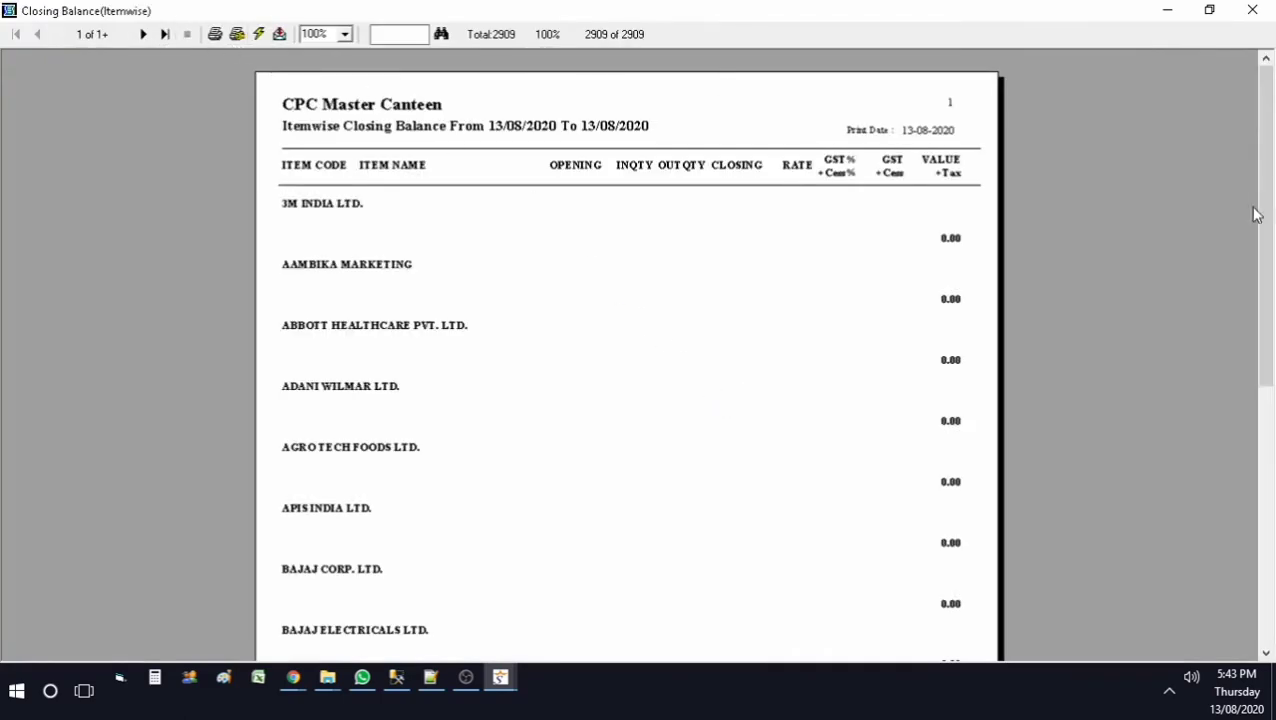
{"action": "scroll", "coordinate": [1256, 214], "scroll_direction": "down", "scroll_amount": 15}
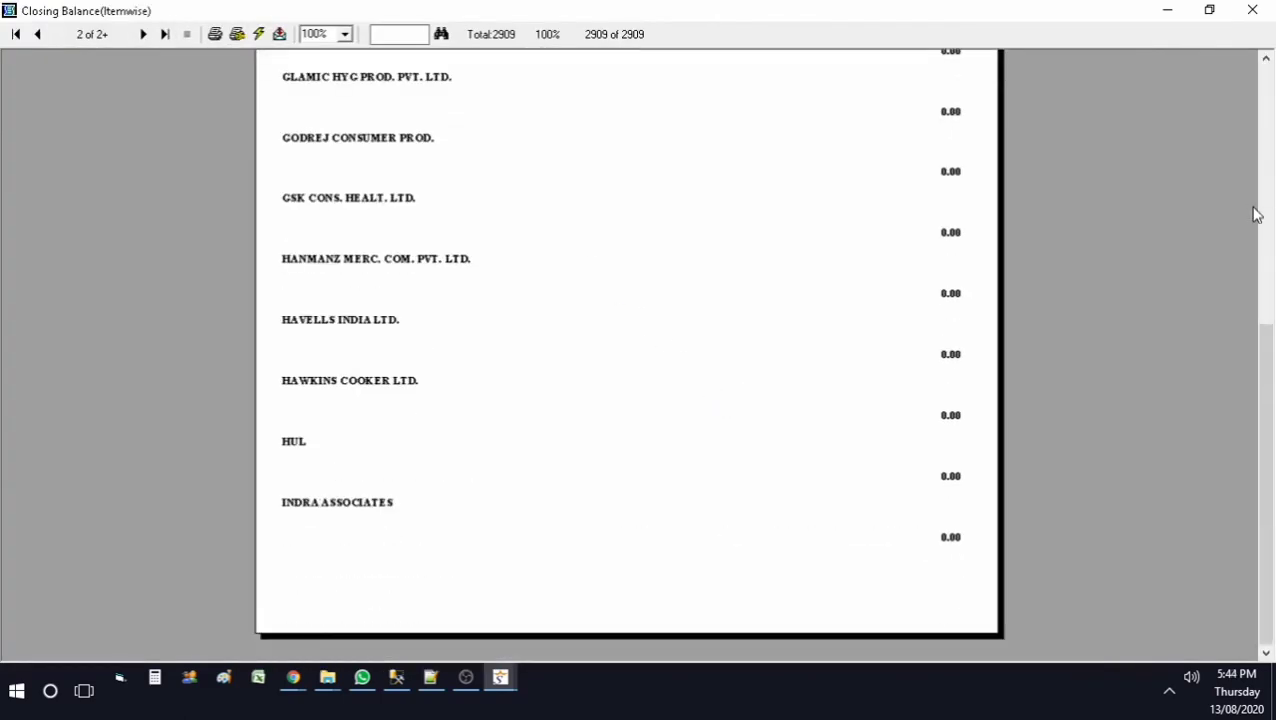
{"action": "scroll", "coordinate": [1256, 214], "scroll_direction": "down", "scroll_amount": 5}
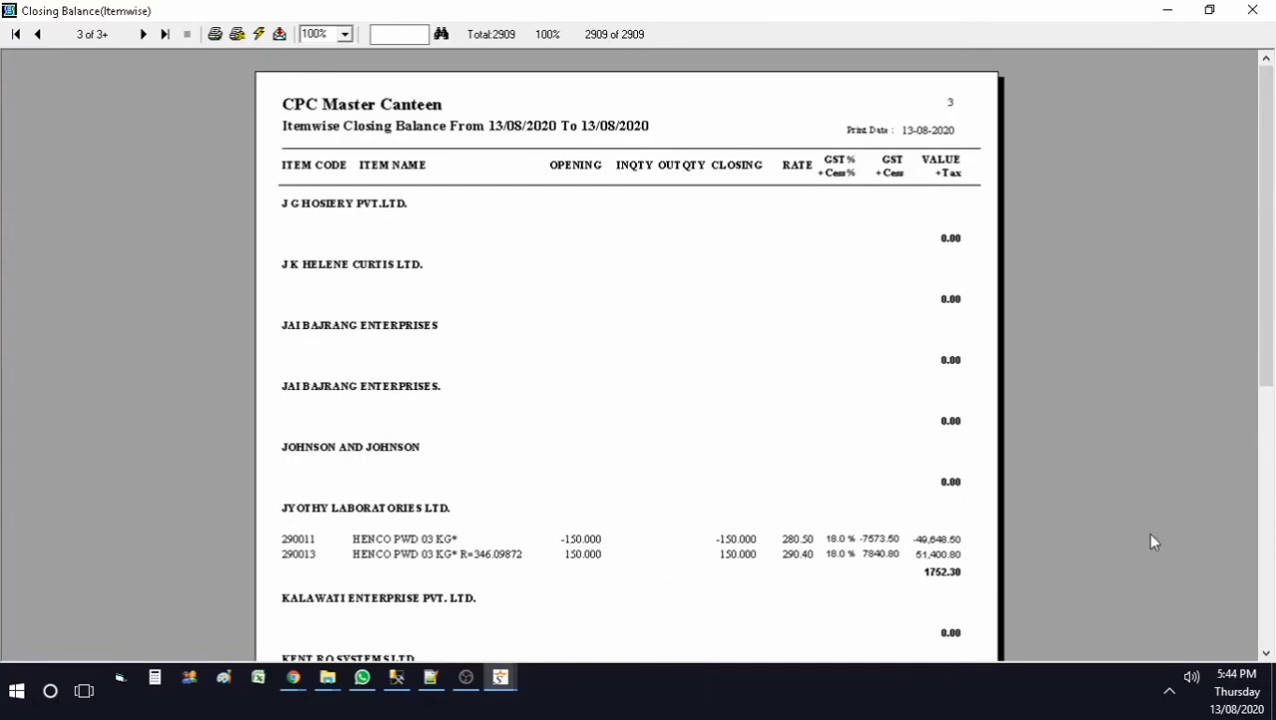
{"action": "scroll", "coordinate": [1150, 533], "scroll_direction": "down", "scroll_amount": 15}
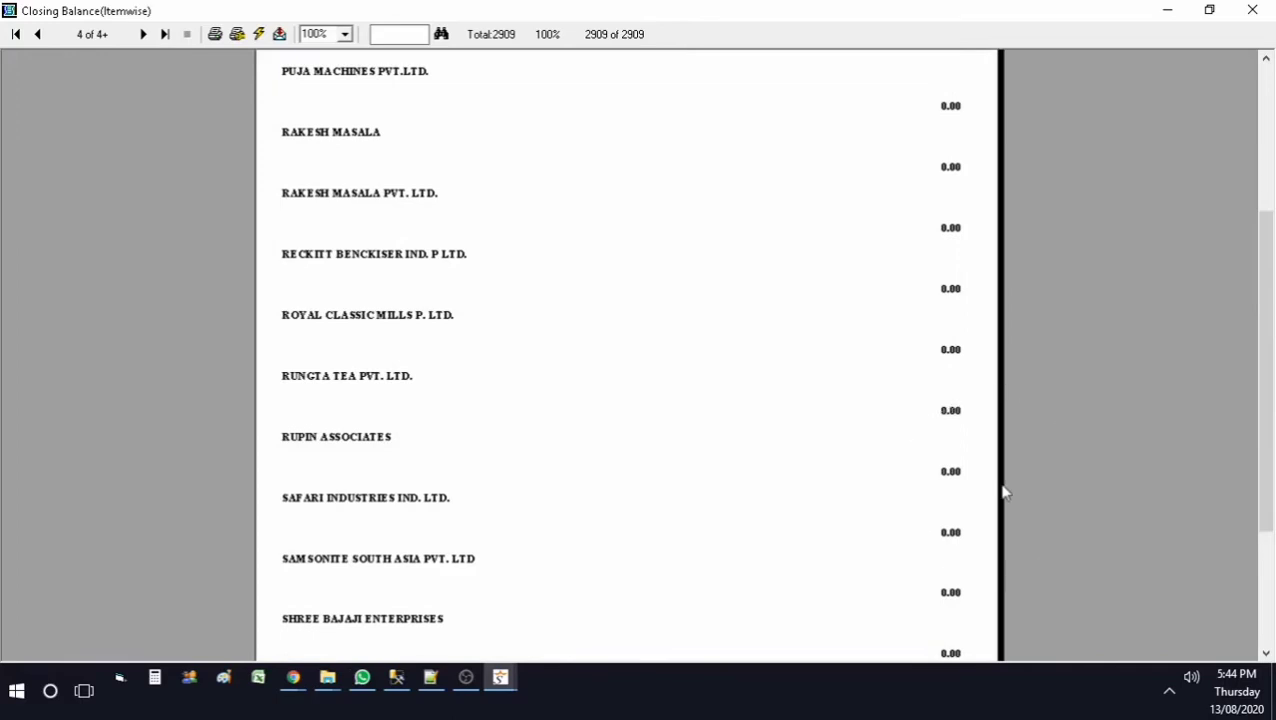
{"action": "key", "text": "Home"}
{"action": "left_click", "coordinate": [411, 34]}
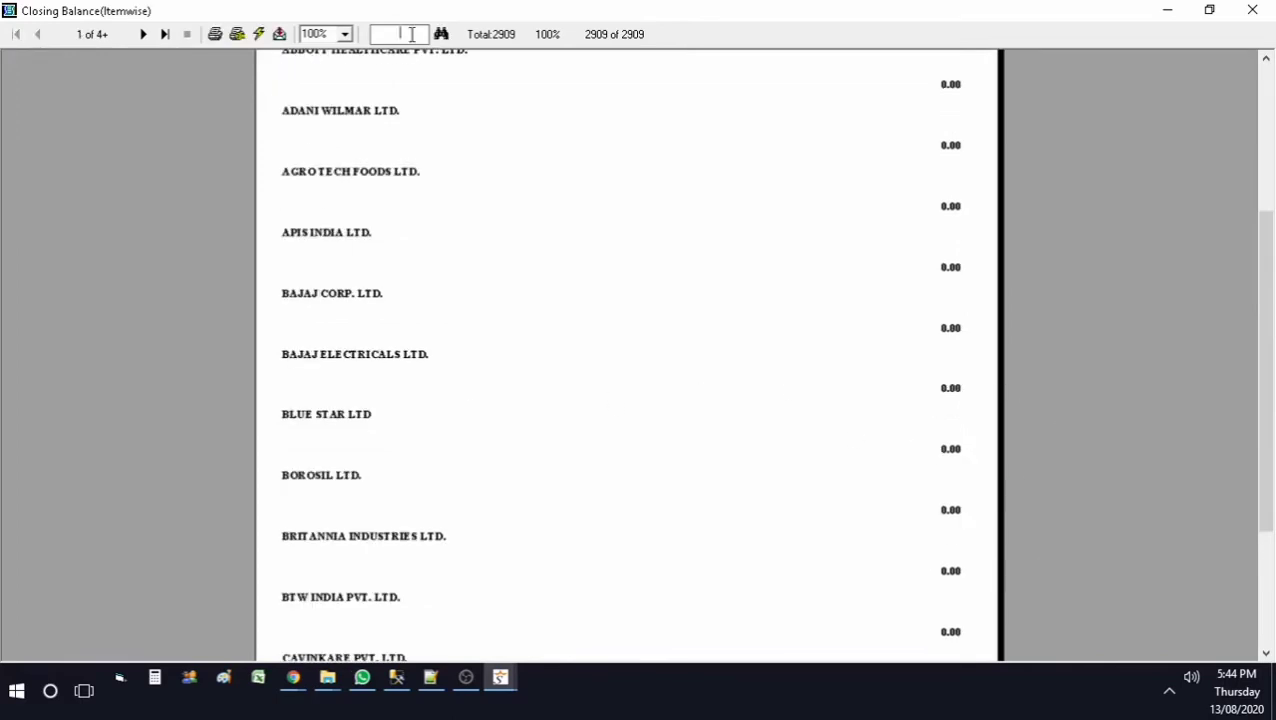
{"action": "type", "text": "test"}
{"action": "left_click", "coordinate": [441, 34]}
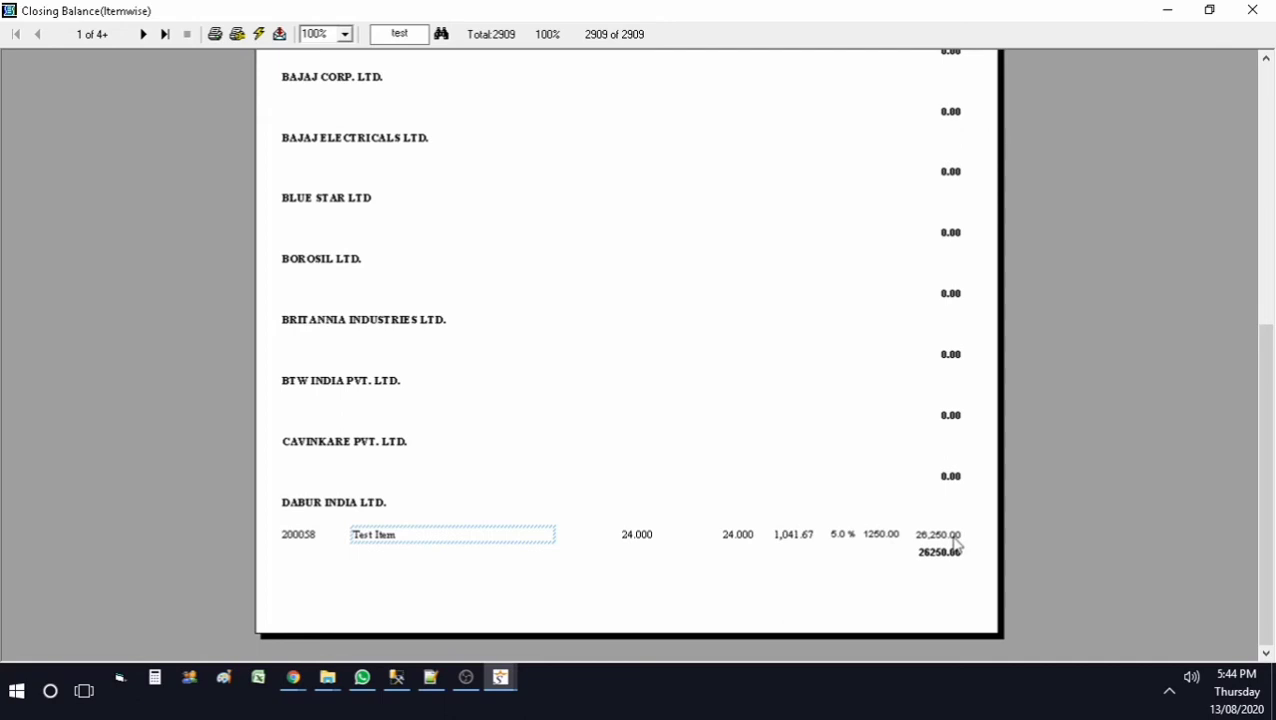
{"action": "scroll", "coordinate": [956, 545], "scroll_direction": "down", "scroll_amount": 3}
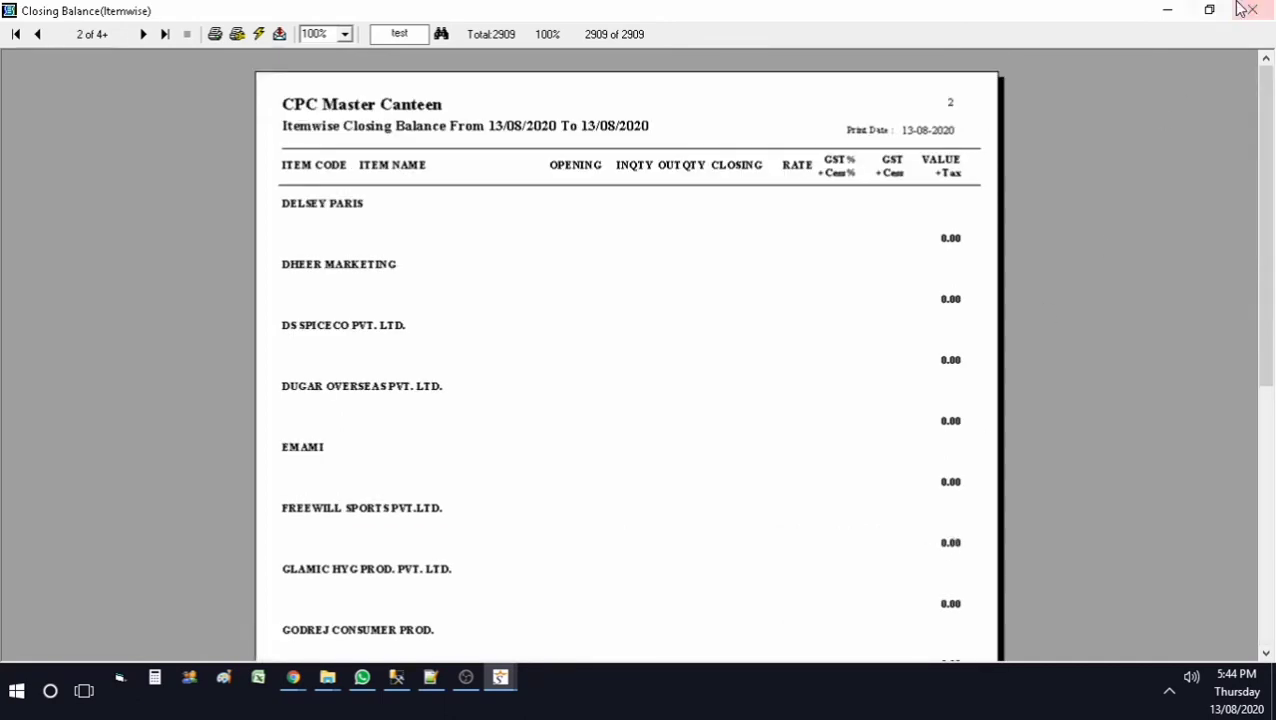
{"action": "left_click", "coordinate": [1252, 10]}
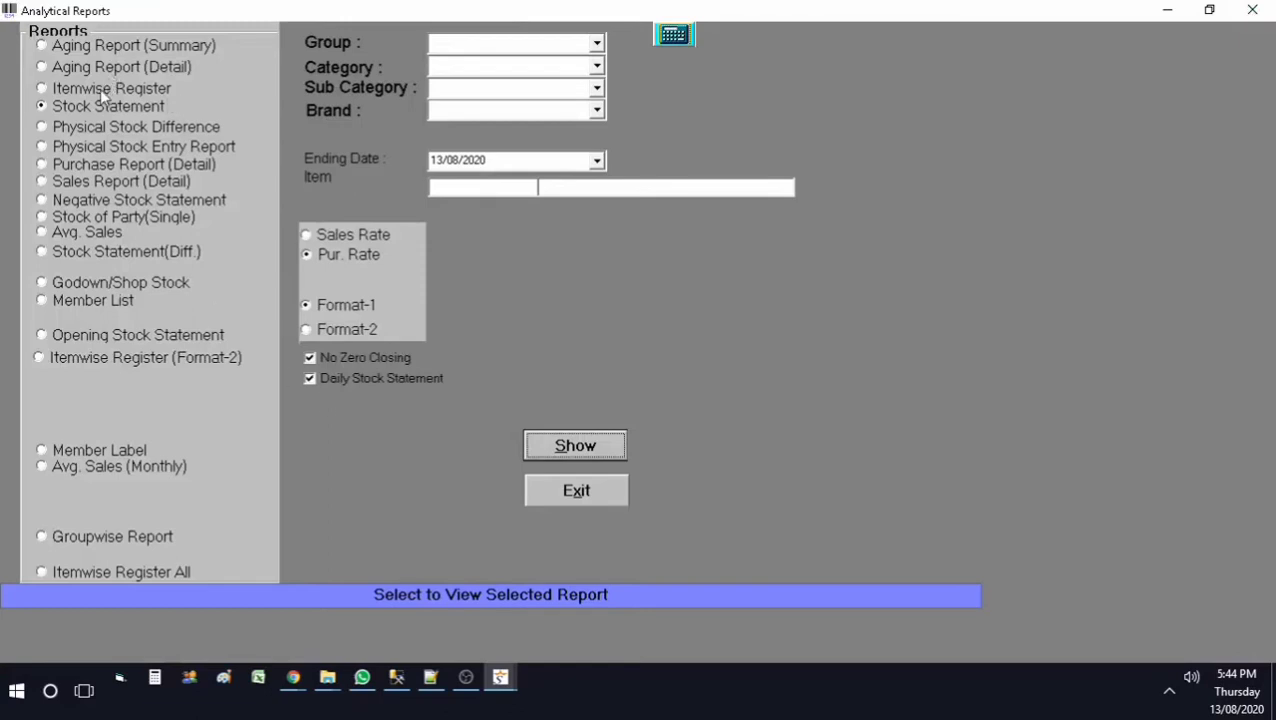
Step: Close Analytical Reports and start a new blank sales invoice
{"action": "left_click", "coordinate": [585, 487]}
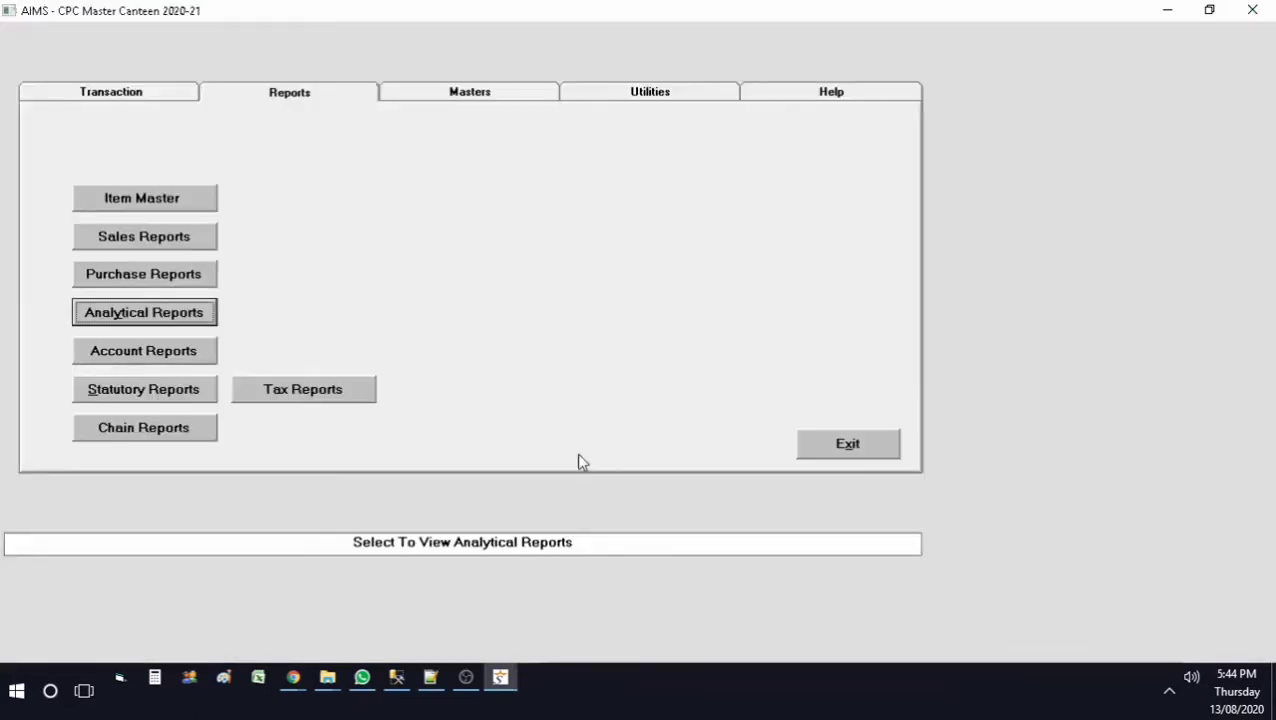
{"action": "left_click", "coordinate": [164, 93]}
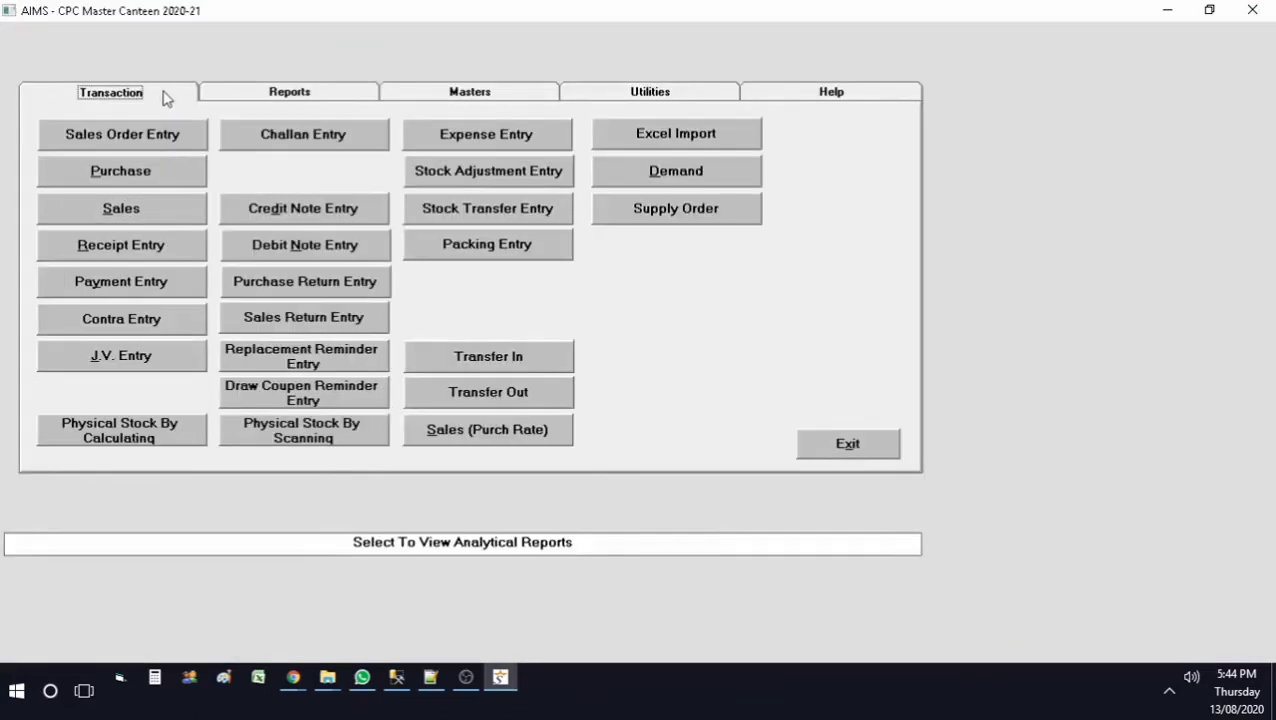
{"action": "left_click", "coordinate": [186, 213]}
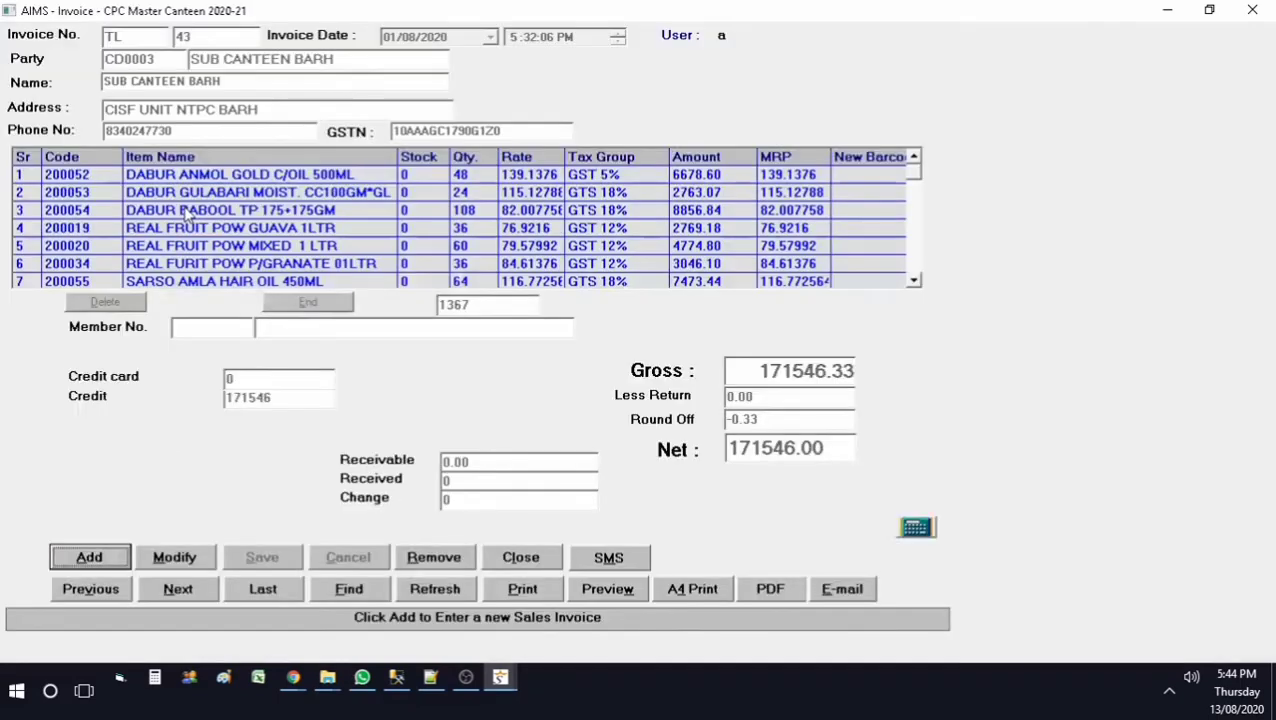
{"action": "left_click", "coordinate": [110, 562]}
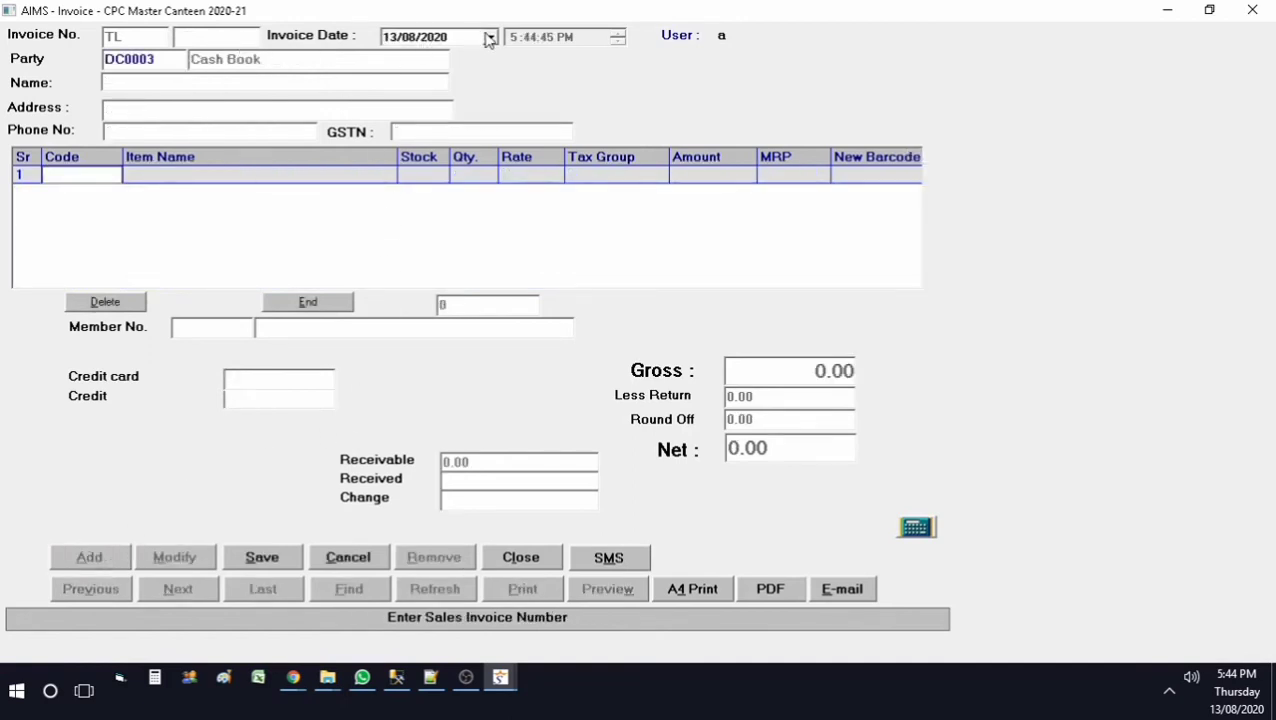
Step: Keep the invoice date 13/08/2020 and set the party to CD0004, SUB CANTEEN BARAUNI
{"action": "left_click", "coordinate": [490, 38]}
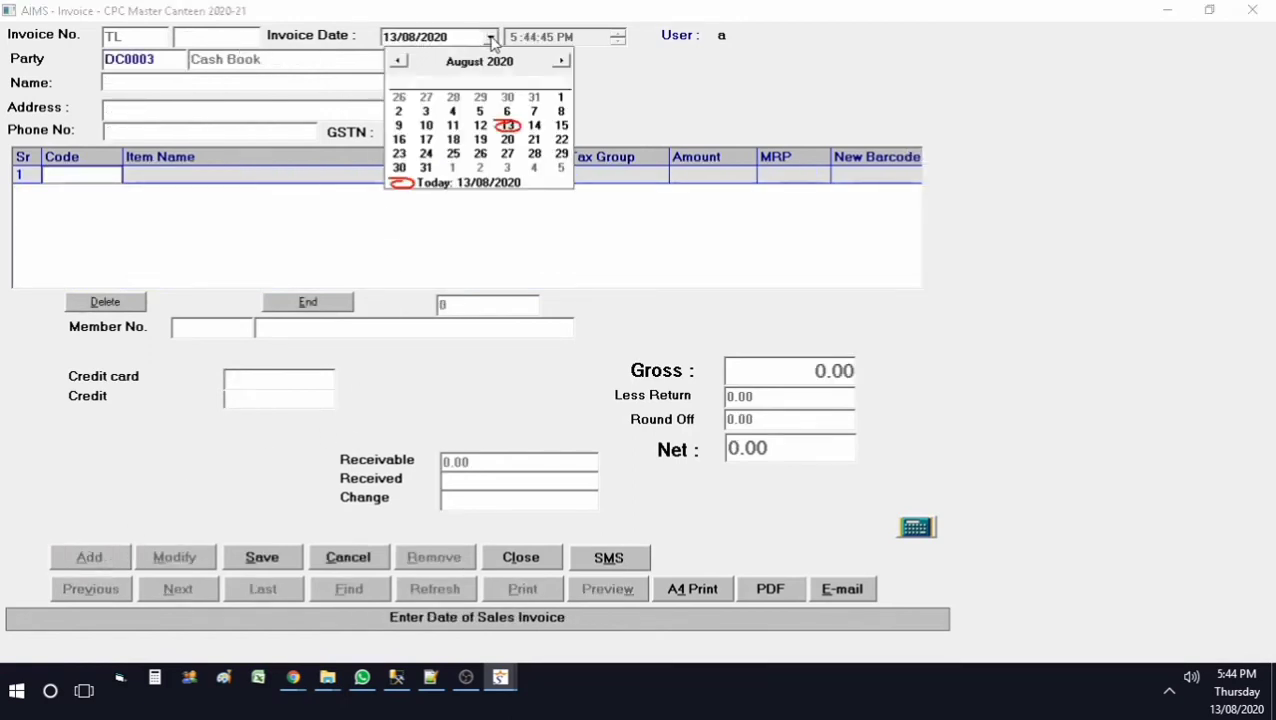
{"action": "left_click", "coordinate": [490, 38]}
{"action": "left_click", "coordinate": [178, 61]}
{"action": "key", "text": "F1"}
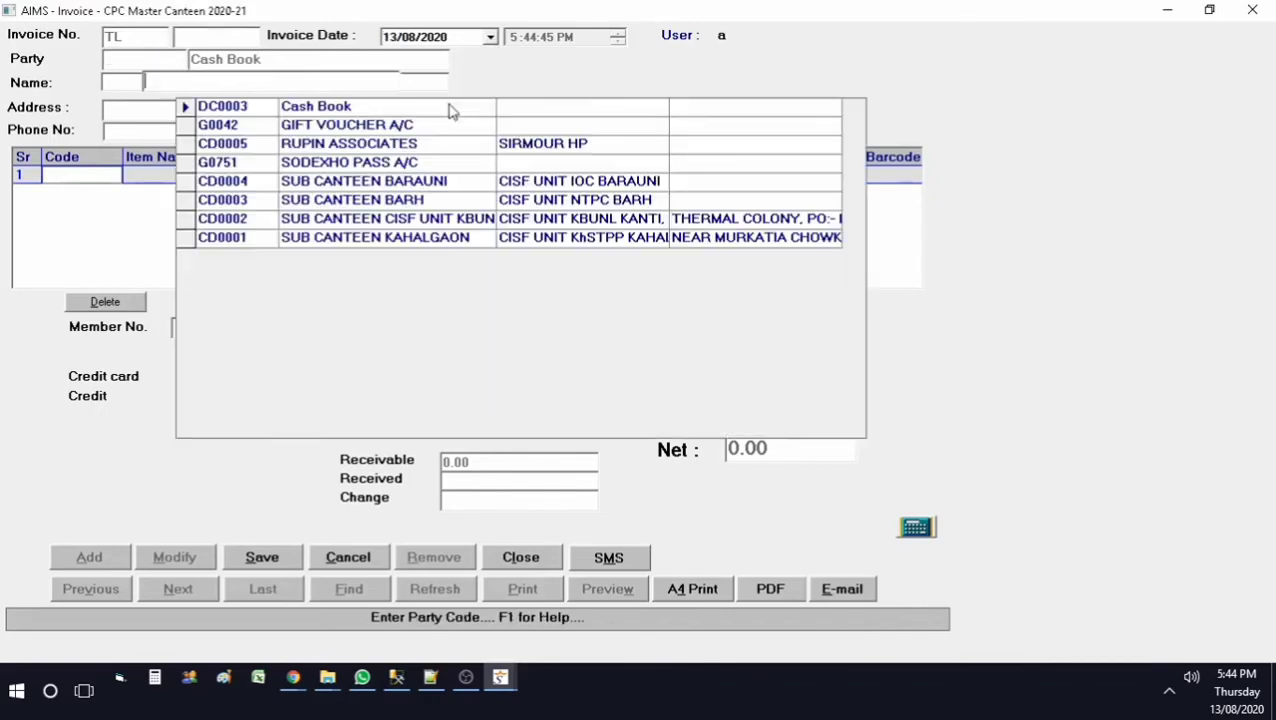
{"action": "key", "text": "Down"}
{"action": "key", "text": "Down"}
{"action": "key", "text": "Down"}
{"action": "key", "text": "Down"}
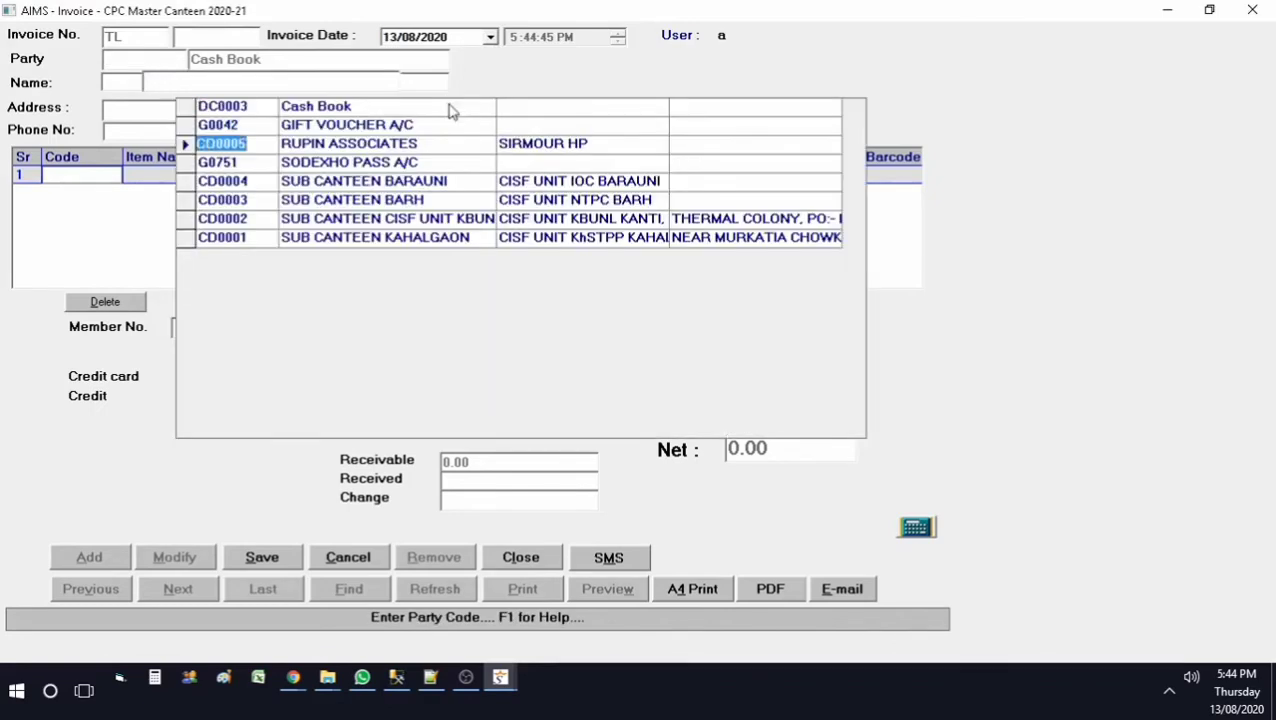
{"action": "key", "text": "Return"}
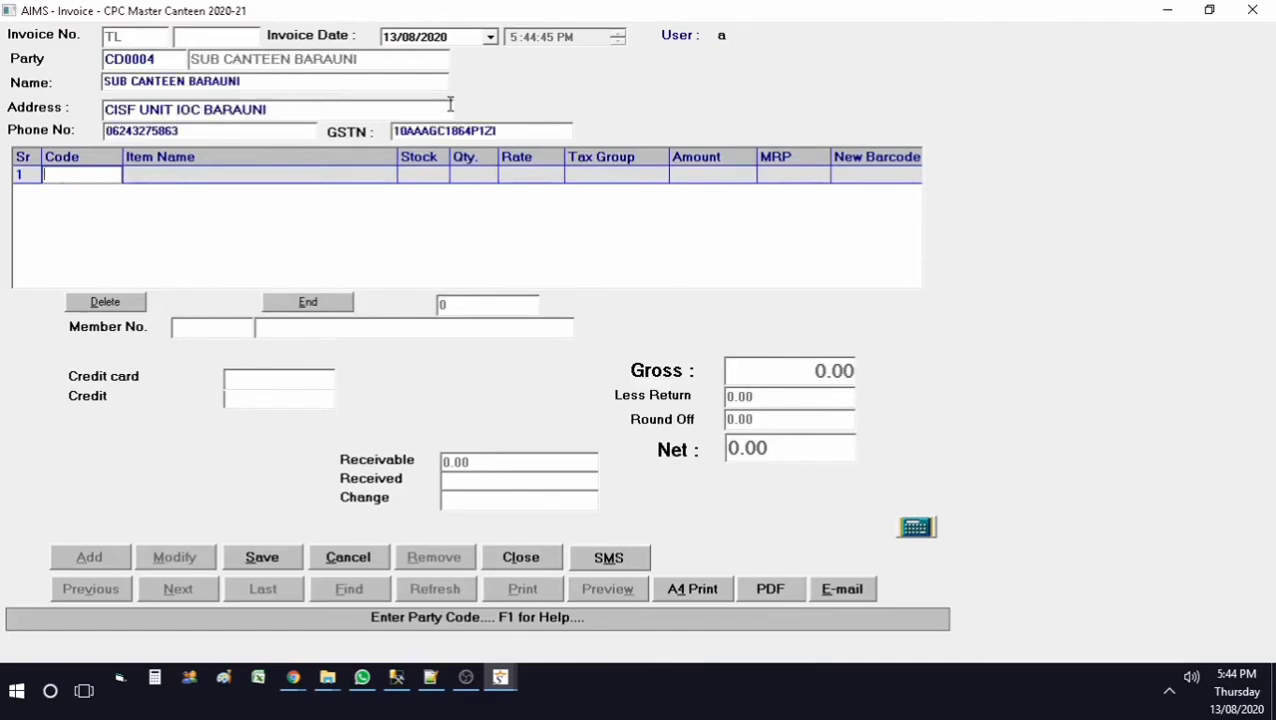
Step: Add Test Item with quantity 3 as the first invoice line
{"action": "key", "text": "Return"}
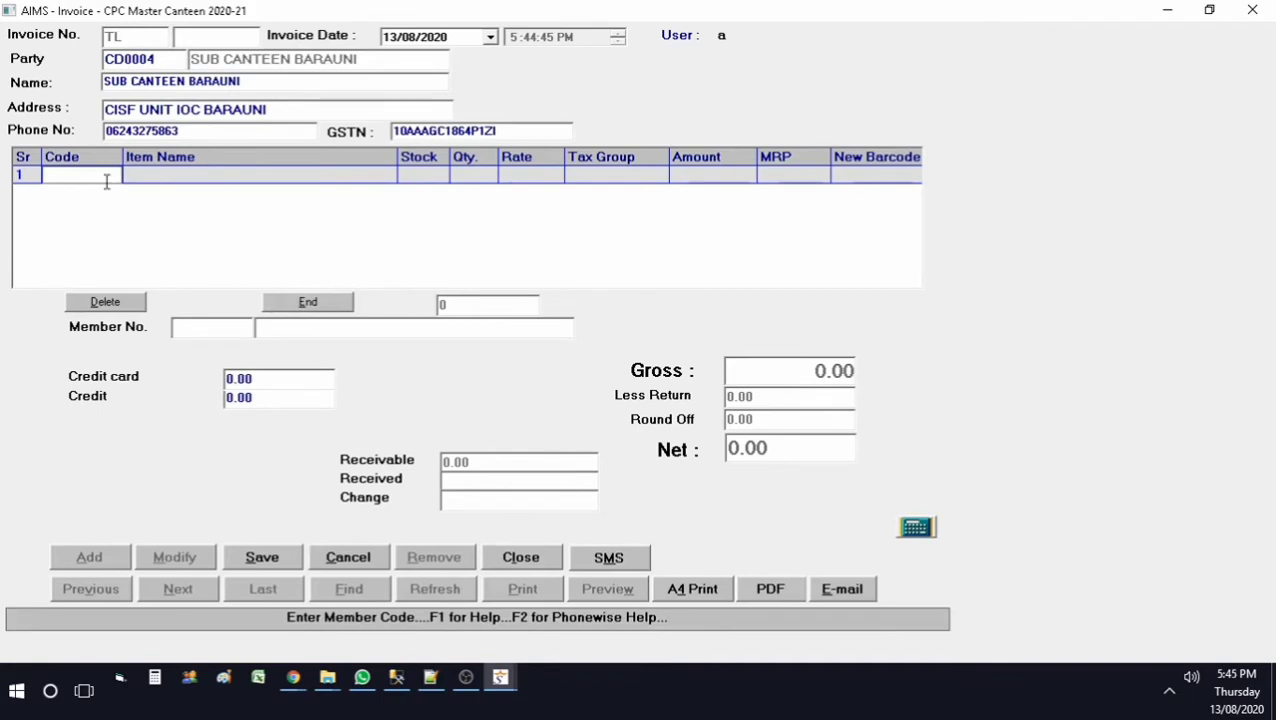
{"action": "key", "text": "F1"}
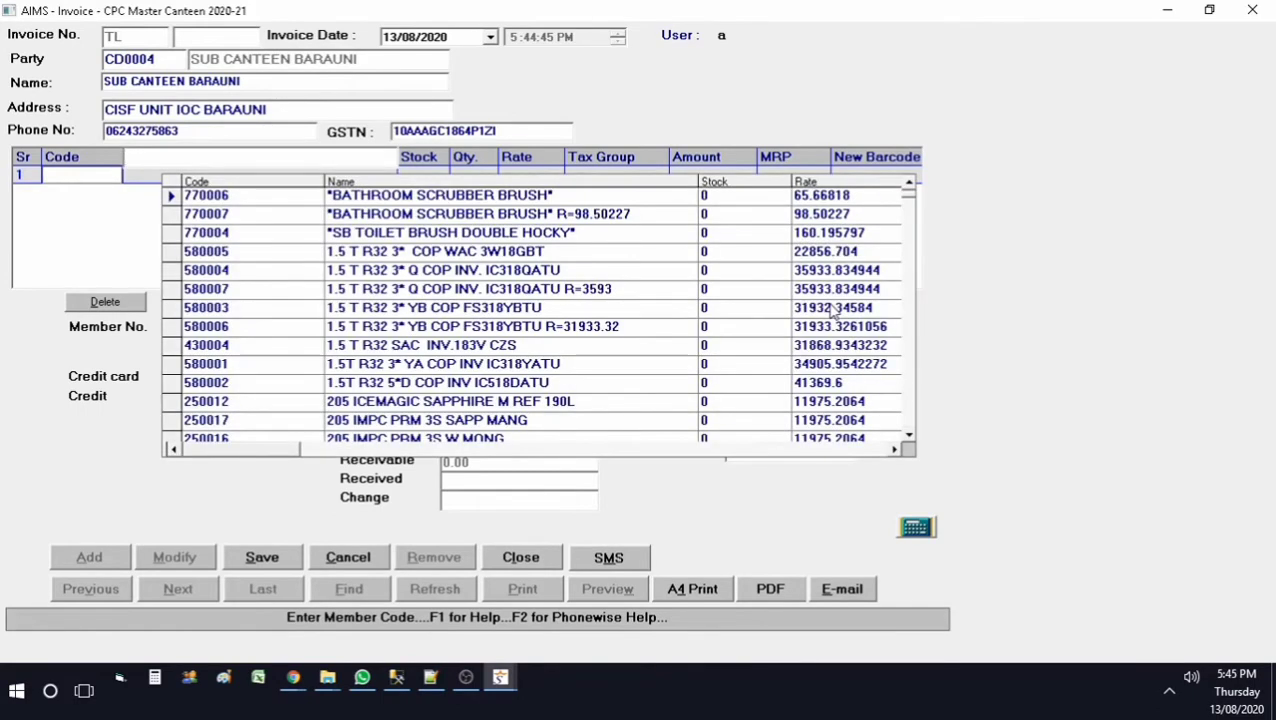
{"action": "type", "text": "test"}
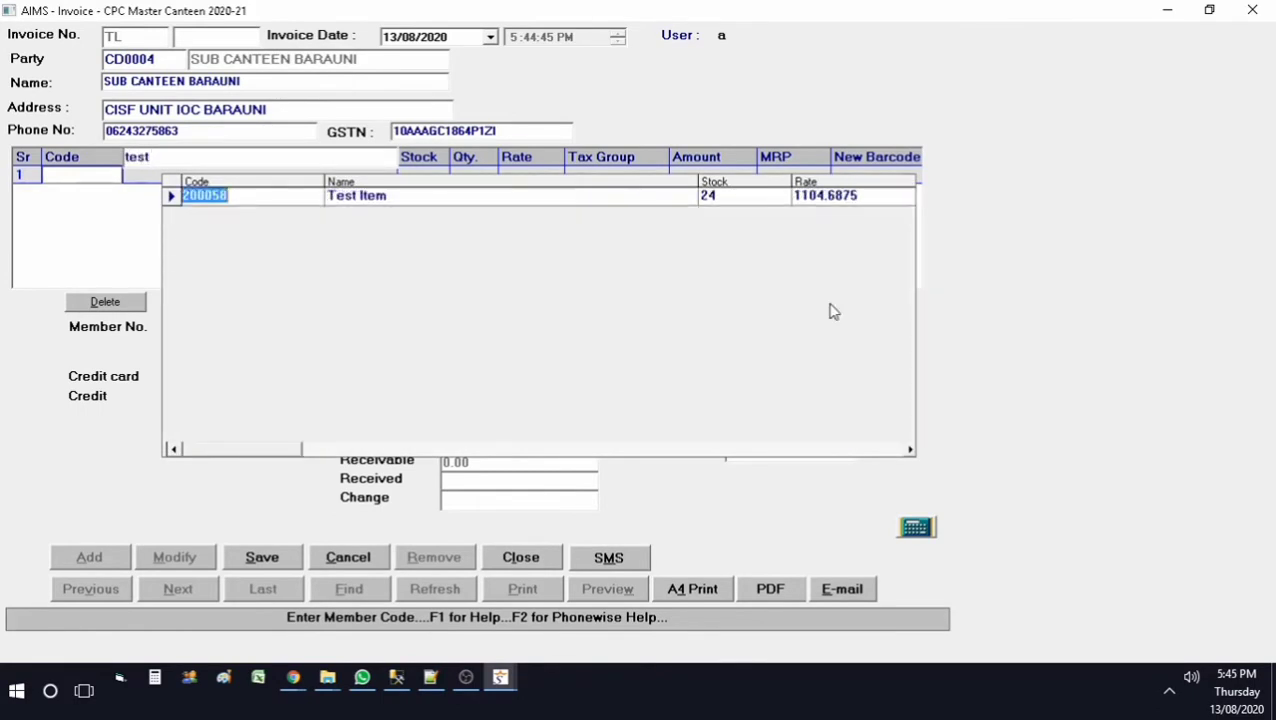
{"action": "key", "text": "Return"}
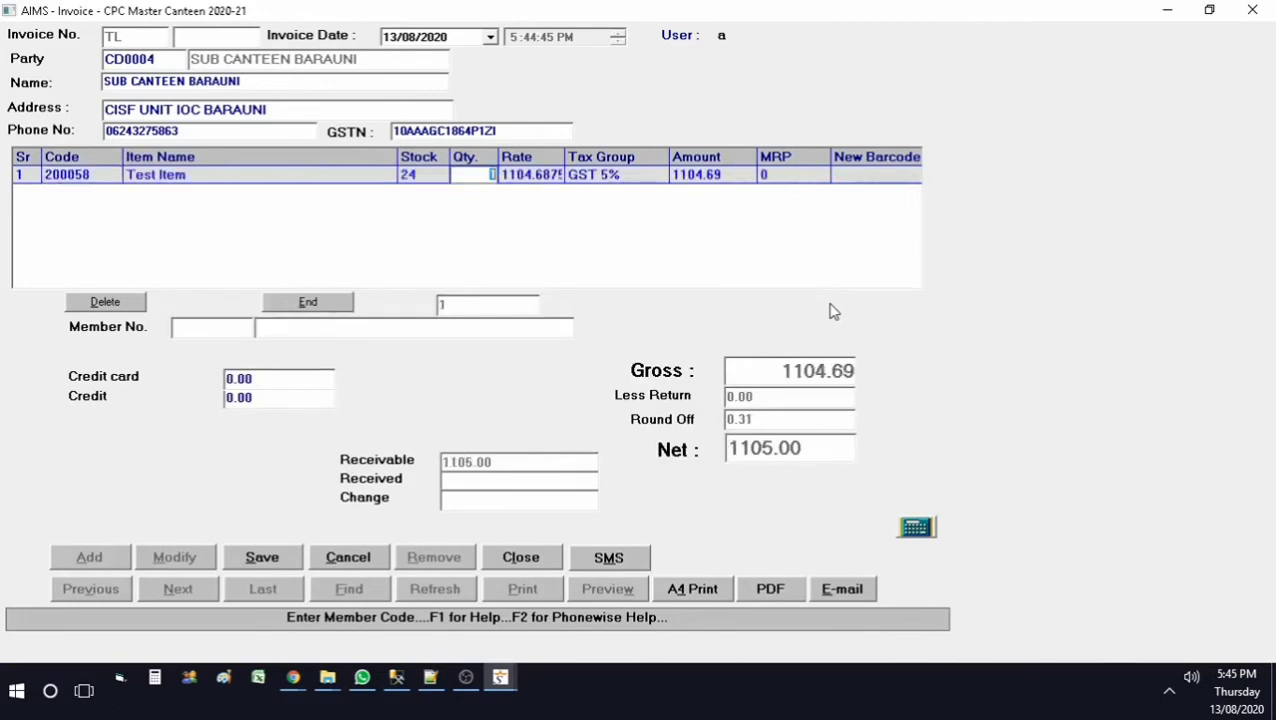
{"action": "type", "text": "3"}
{"action": "key", "text": "Return"}
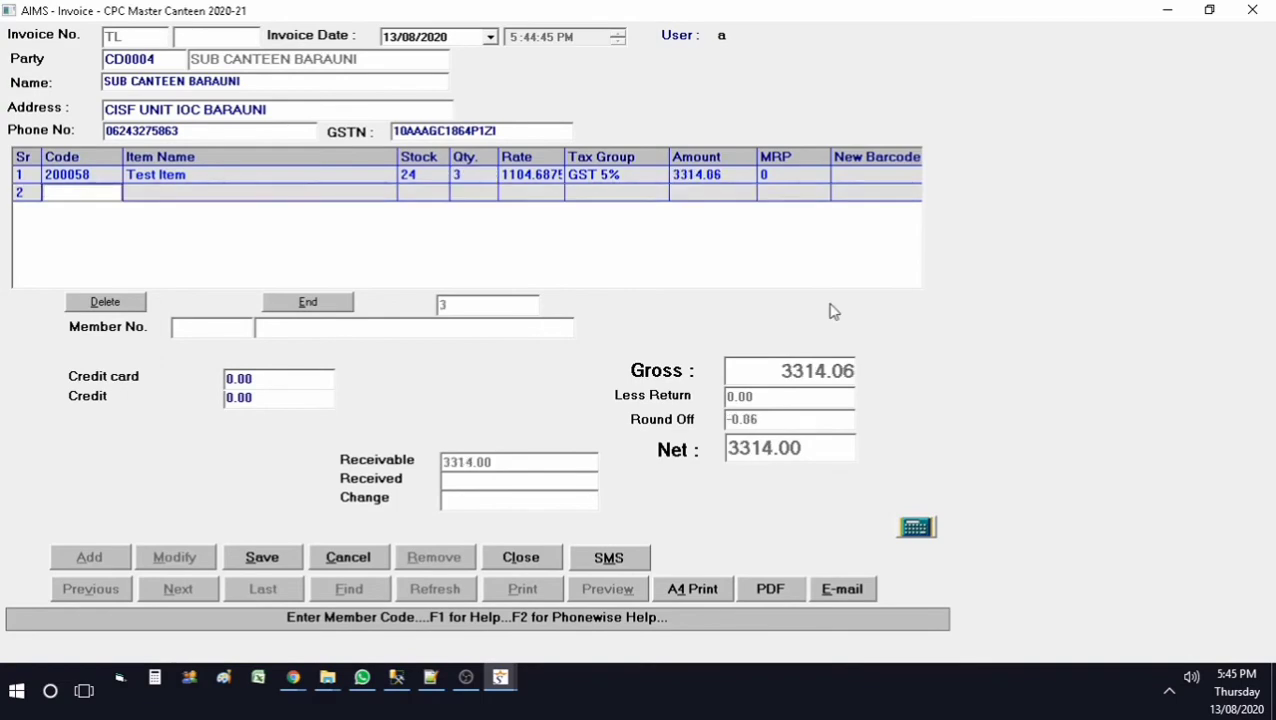
Step: Try AIR PRO MASK on line 2 and discard it as out of stock
{"action": "key", "text": "Return"}
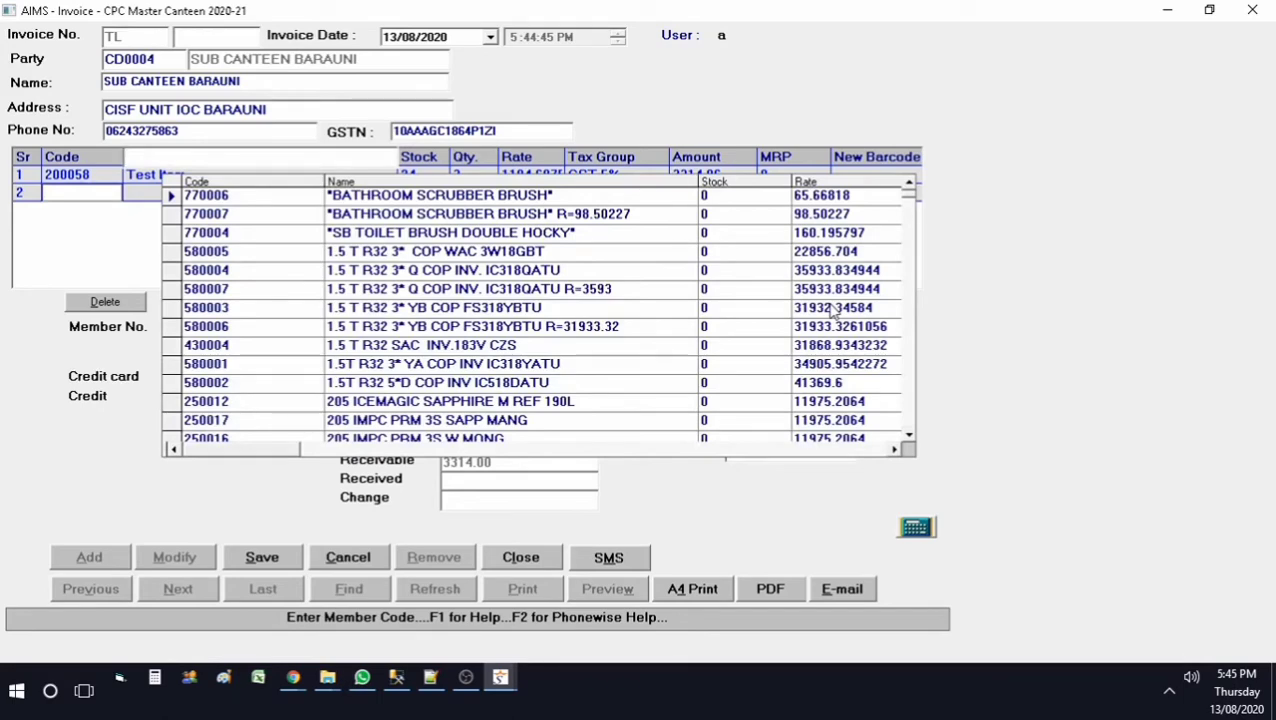
{"action": "key", "text": "Down"}
{"action": "key", "text": "Down"}
{"action": "key", "text": "Down"}
{"action": "key", "text": "Down"}
{"action": "key", "text": "Down"}
{"action": "key", "text": "Down"}
{"action": "key", "text": "Down"}
{"action": "key", "text": "Down"}
{"action": "key", "text": "Down"}
{"action": "key", "text": "Down"}
{"action": "key", "text": "Down"}
{"action": "key", "text": "Down"}
{"action": "key", "text": "Down"}
{"action": "key", "text": "Down"}
{"action": "key", "text": "Down"}
{"action": "key", "text": "Down"}
{"action": "key", "text": "Down"}
{"action": "key", "text": "Down"}
{"action": "key", "text": "Down"}
{"action": "key", "text": "Down"}
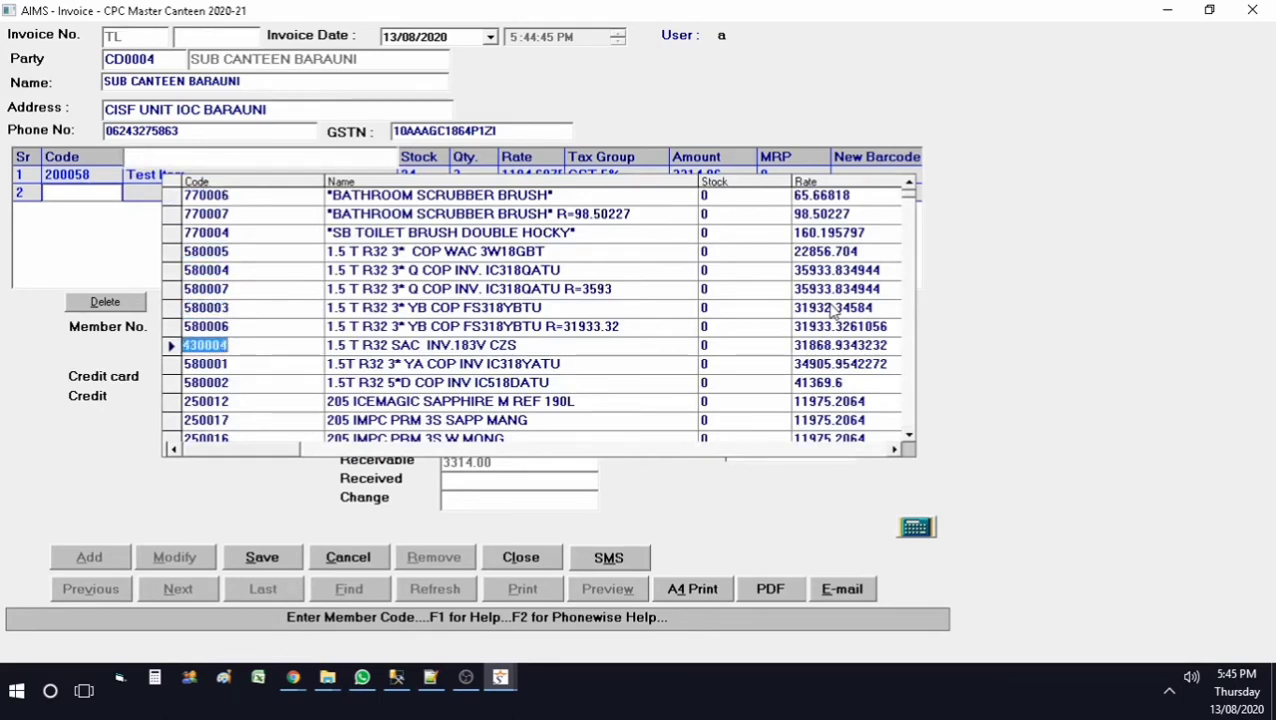
{"action": "key", "text": "Down"}
{"action": "key", "text": "Down"}
{"action": "key", "text": "Down"}
{"action": "key", "text": "Down"}
{"action": "key", "text": "Down"}
{"action": "key", "text": "Down"}
{"action": "key", "text": "Down"}
{"action": "key", "text": "Down"}
{"action": "key", "text": "Down"}
{"action": "key", "text": "Down"}
{"action": "key", "text": "Down"}
{"action": "key", "text": "Down"}
{"action": "key", "text": "Down"}
{"action": "key", "text": "Down"}
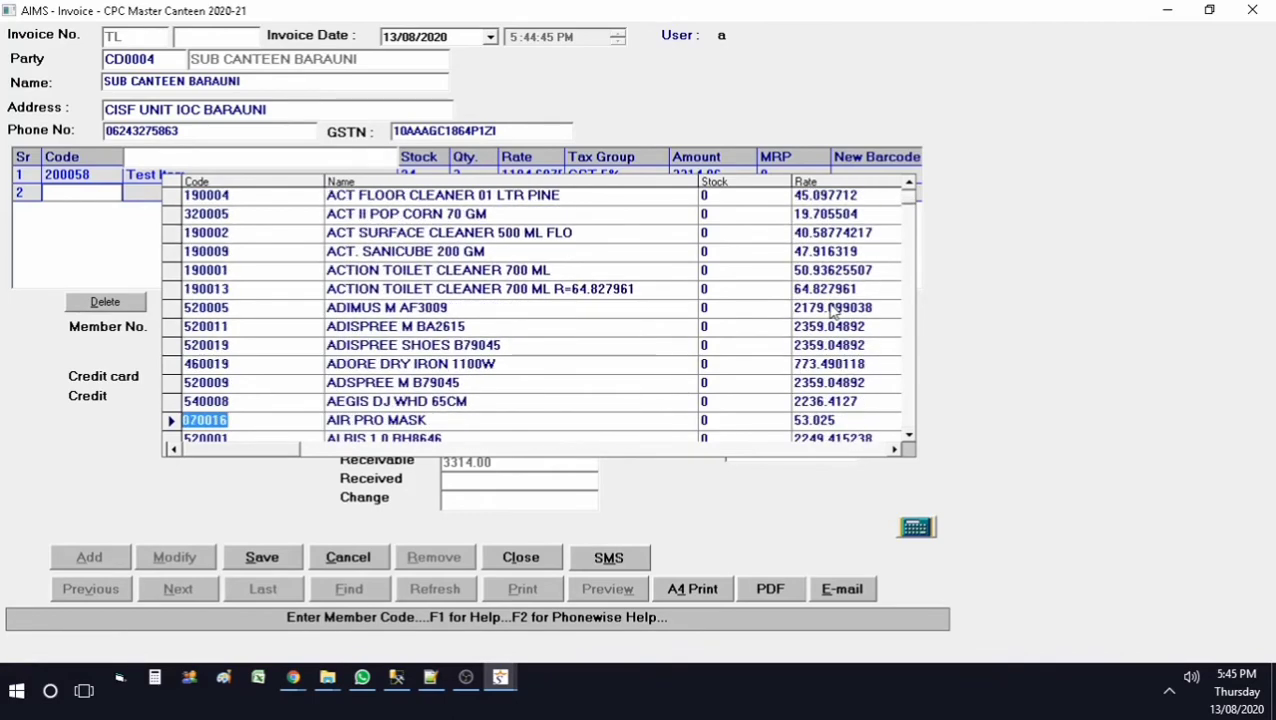
{"action": "key", "text": "Return"}
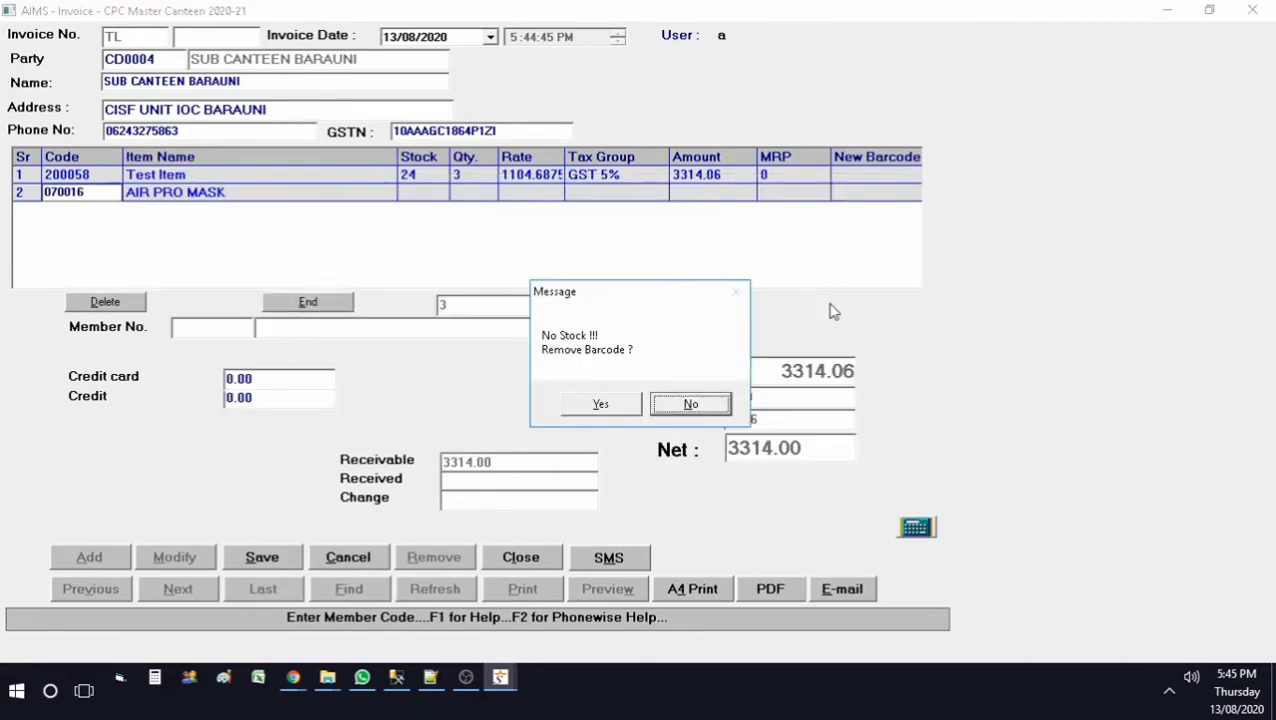
{"action": "key", "text": "Return"}
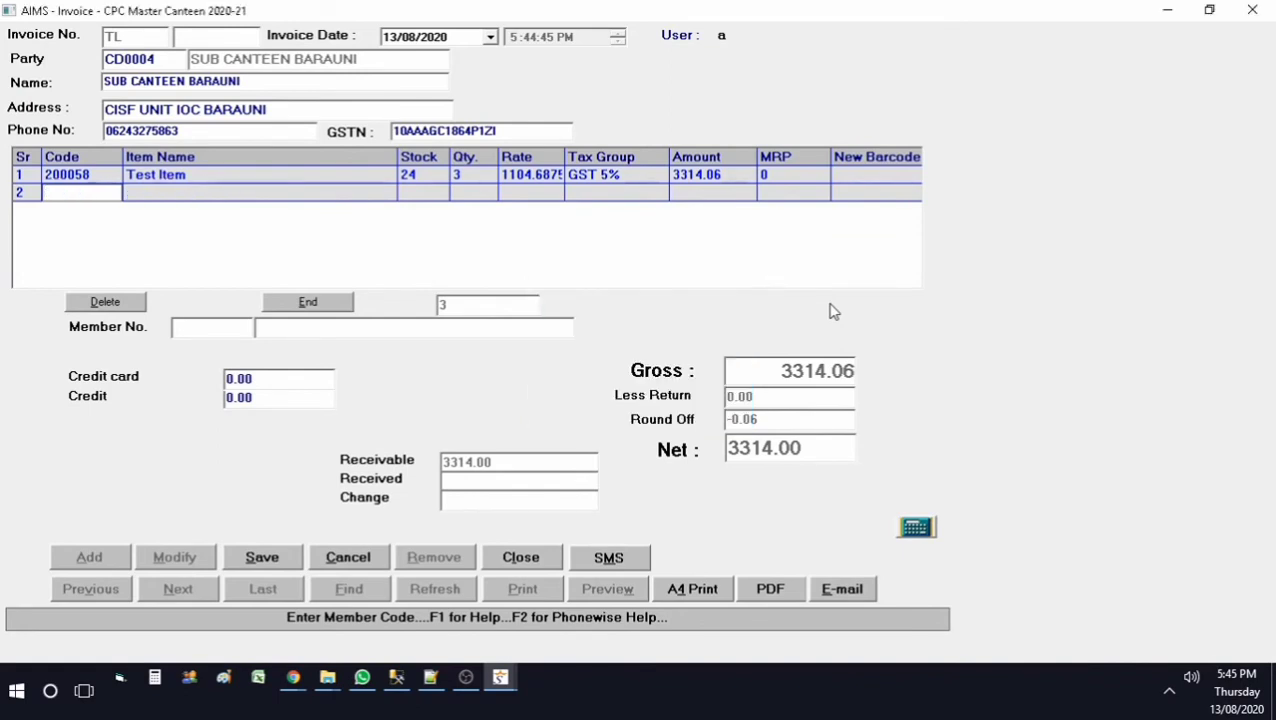
Step: Add 44 of HENCO PWD 03 KG* (290013) as line 2, raising the net to 18542.00
{"action": "key", "text": "Return"}
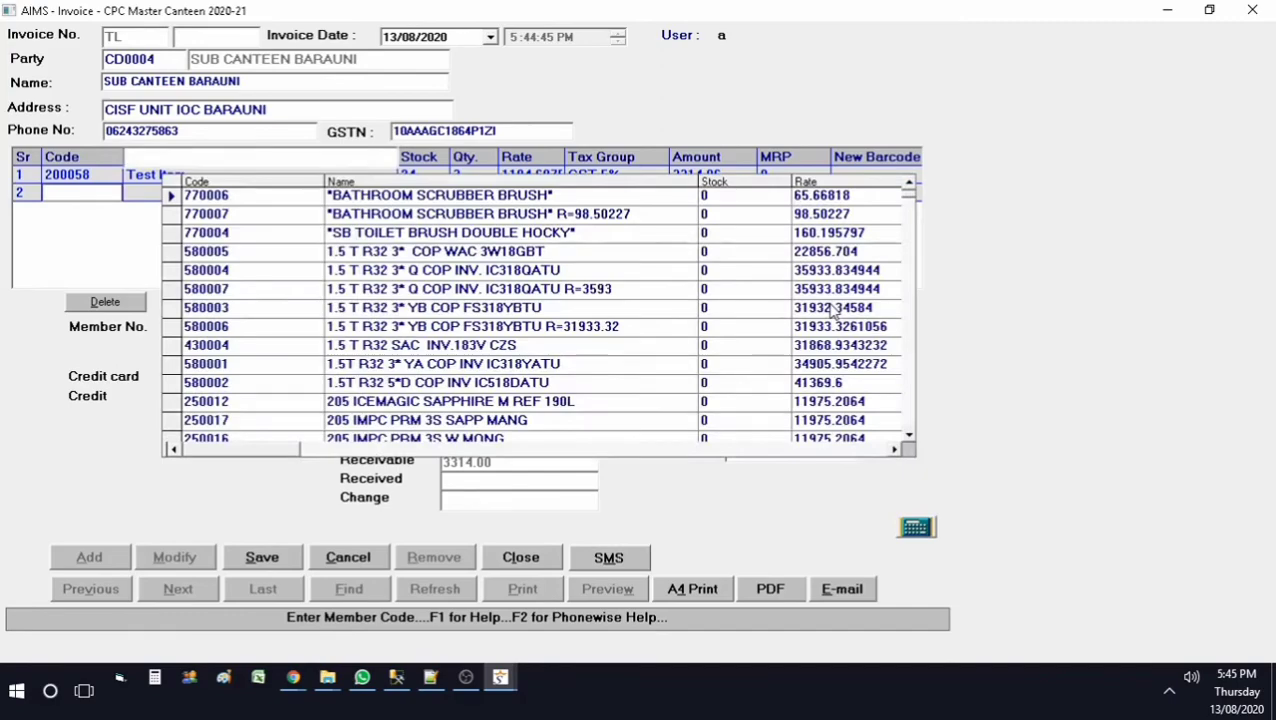
{"action": "scroll", "coordinate": [833, 312], "scroll_direction": "down", "scroll_amount": 15}
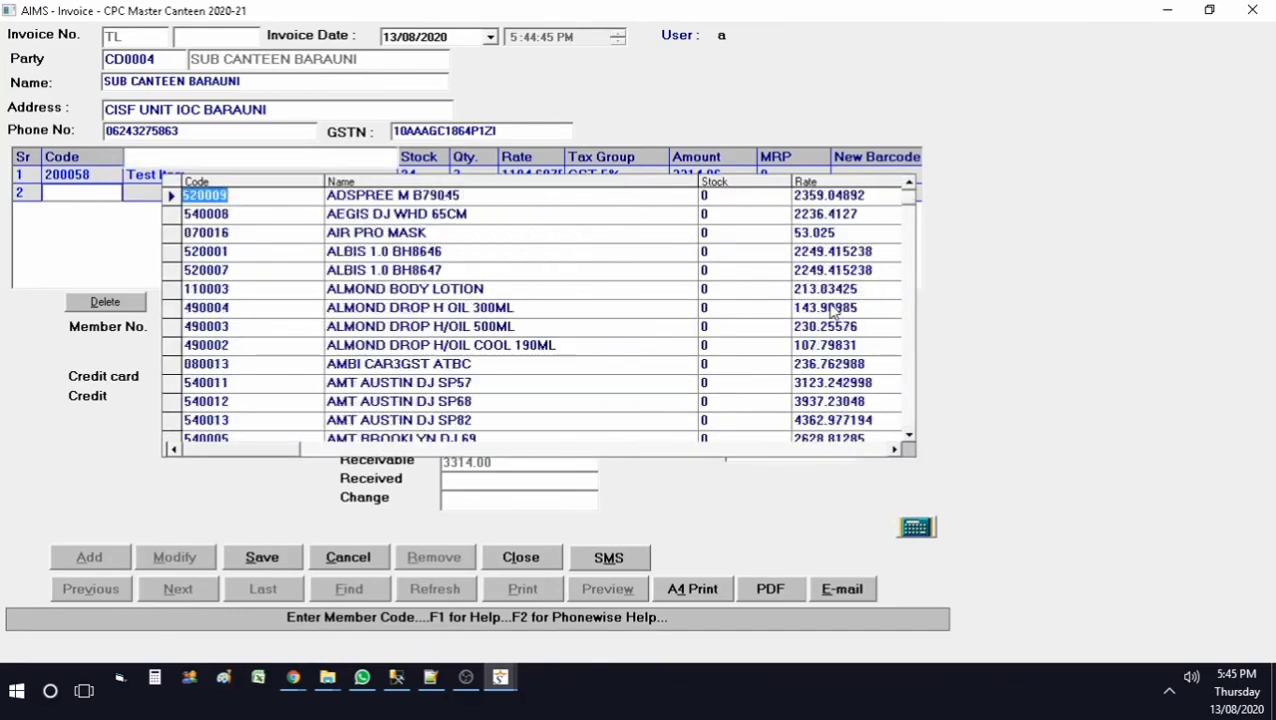
{"action": "scroll", "coordinate": [833, 312], "scroll_direction": "down", "scroll_amount": 20}
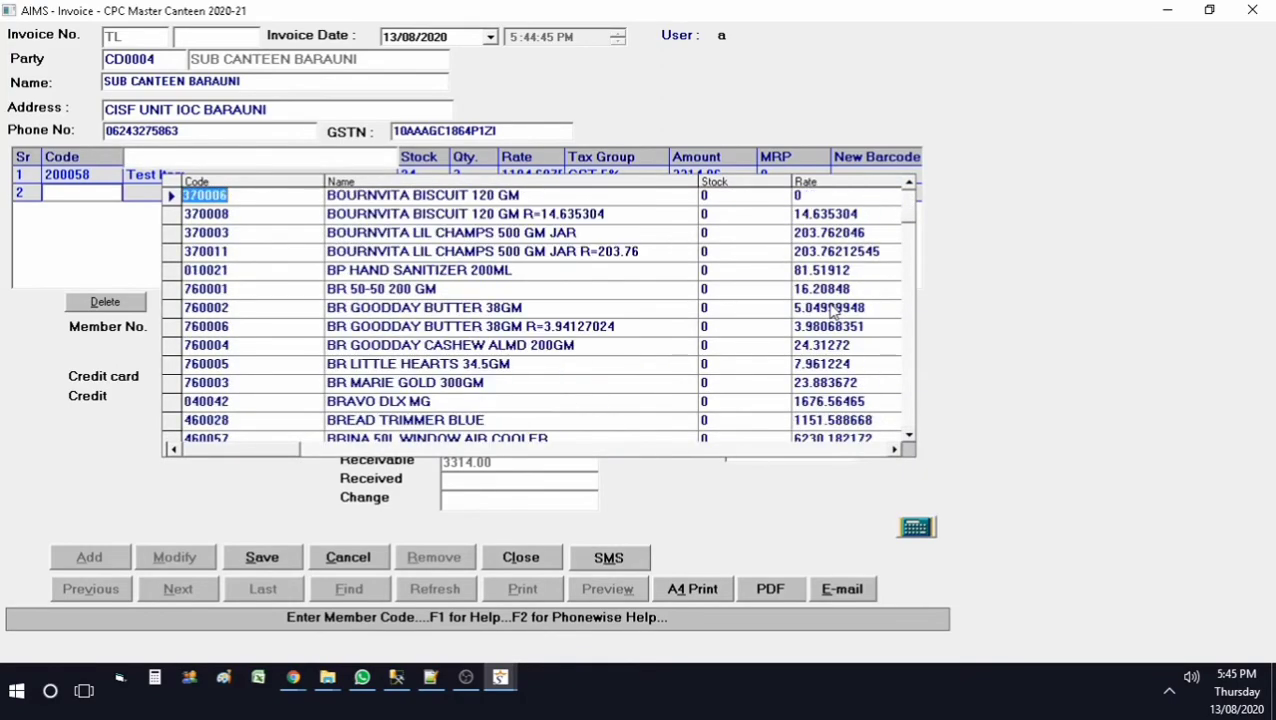
{"action": "scroll", "coordinate": [833, 312], "scroll_direction": "down", "scroll_amount": 20}
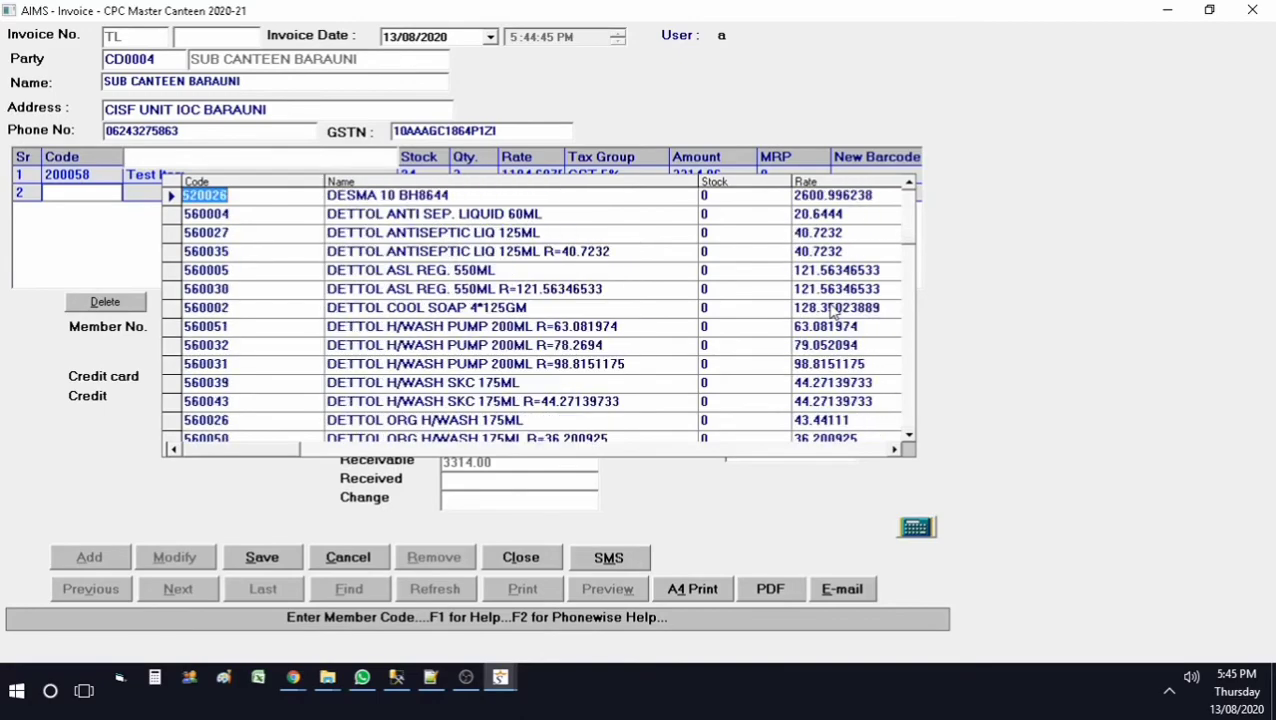
{"action": "scroll", "coordinate": [833, 312], "scroll_direction": "down", "scroll_amount": 20}
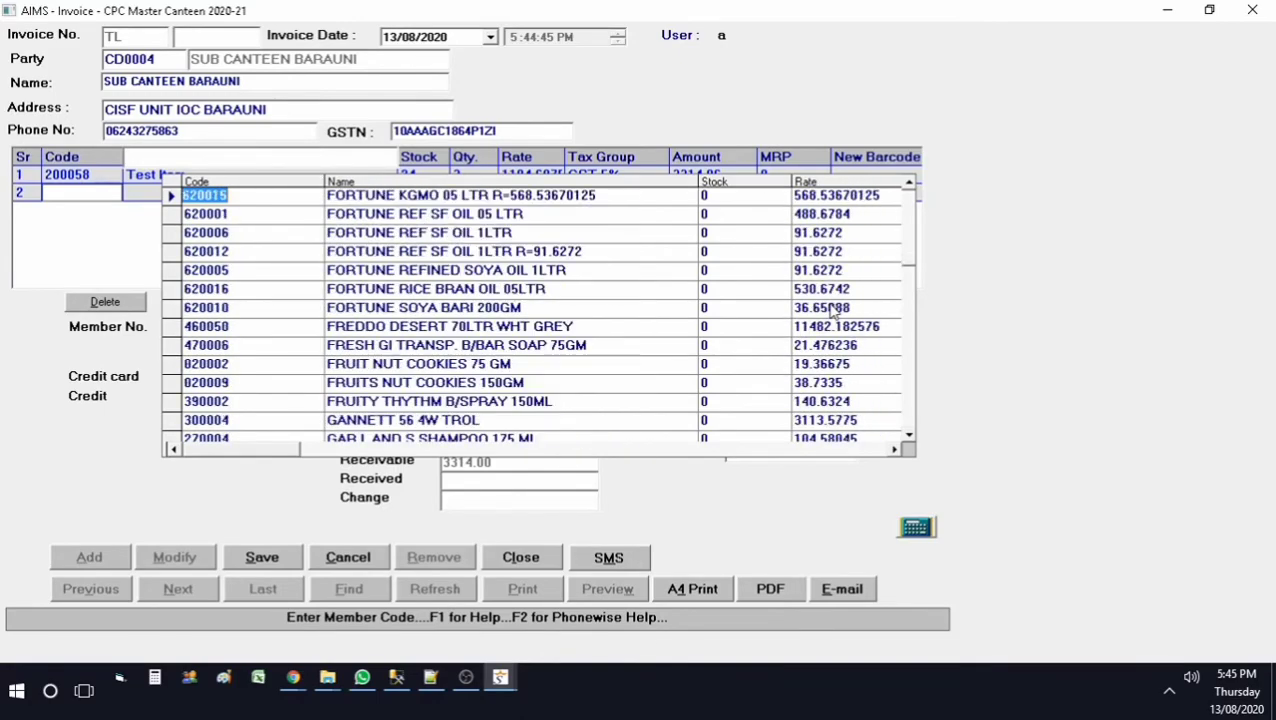
{"action": "scroll", "coordinate": [833, 312], "scroll_direction": "down", "scroll_amount": 20}
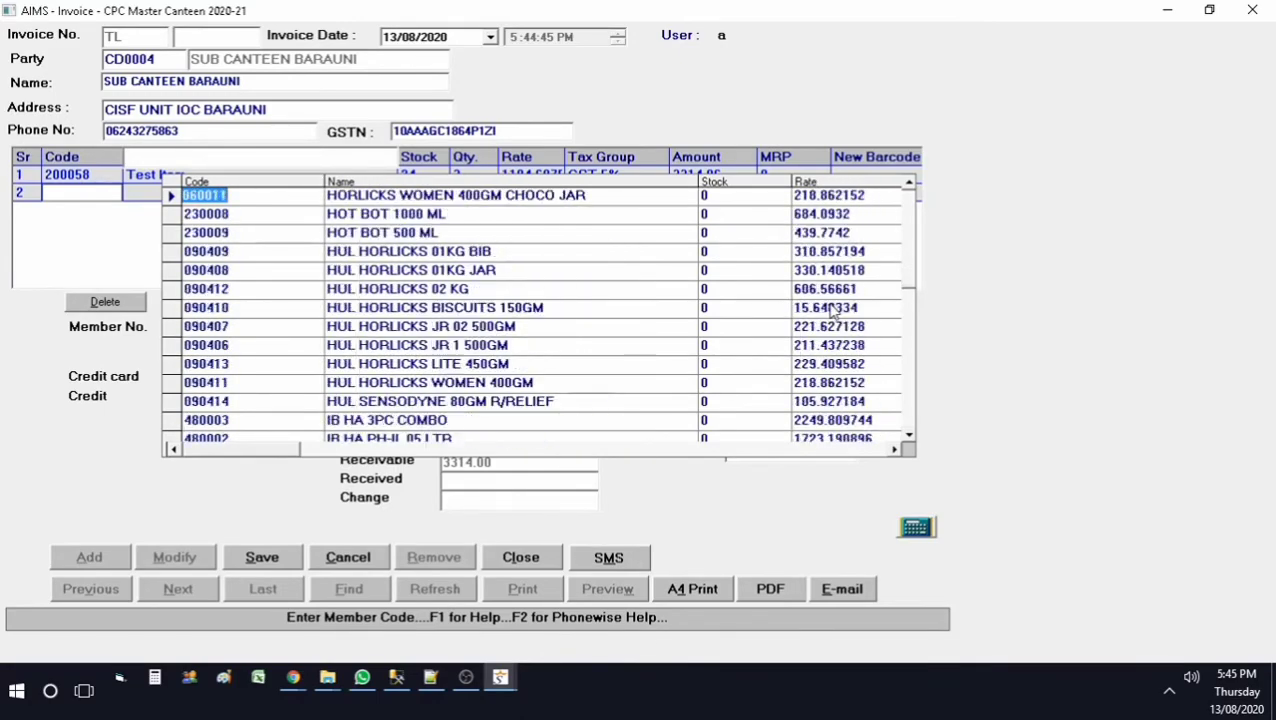
{"action": "scroll", "coordinate": [833, 312], "scroll_direction": "up", "scroll_amount": 10}
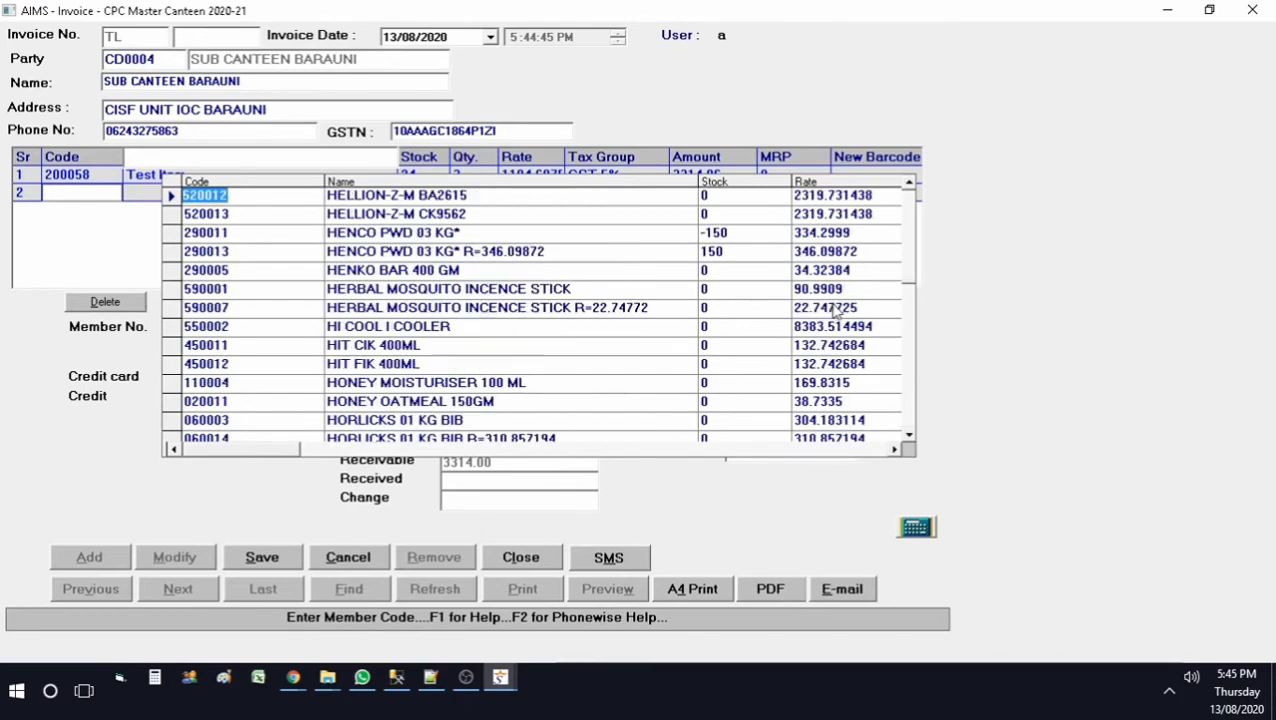
{"action": "left_click", "coordinate": [538, 256]}
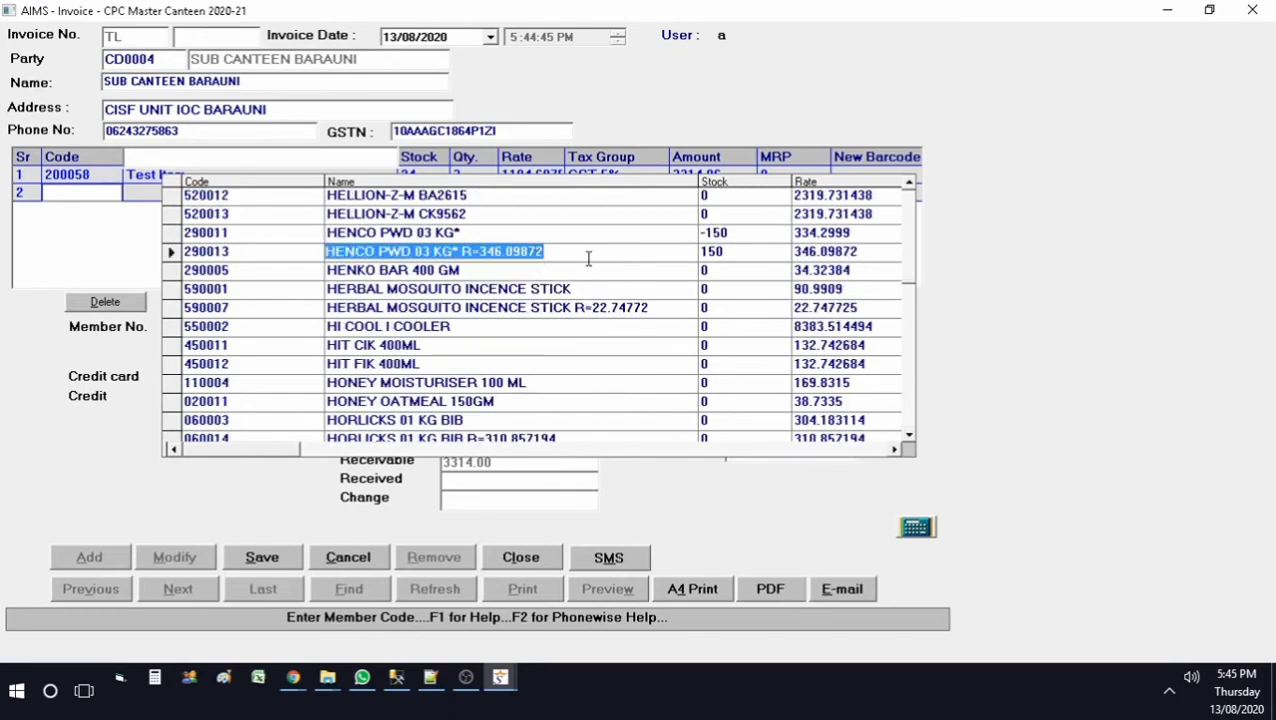
{"action": "key", "text": "Return"}
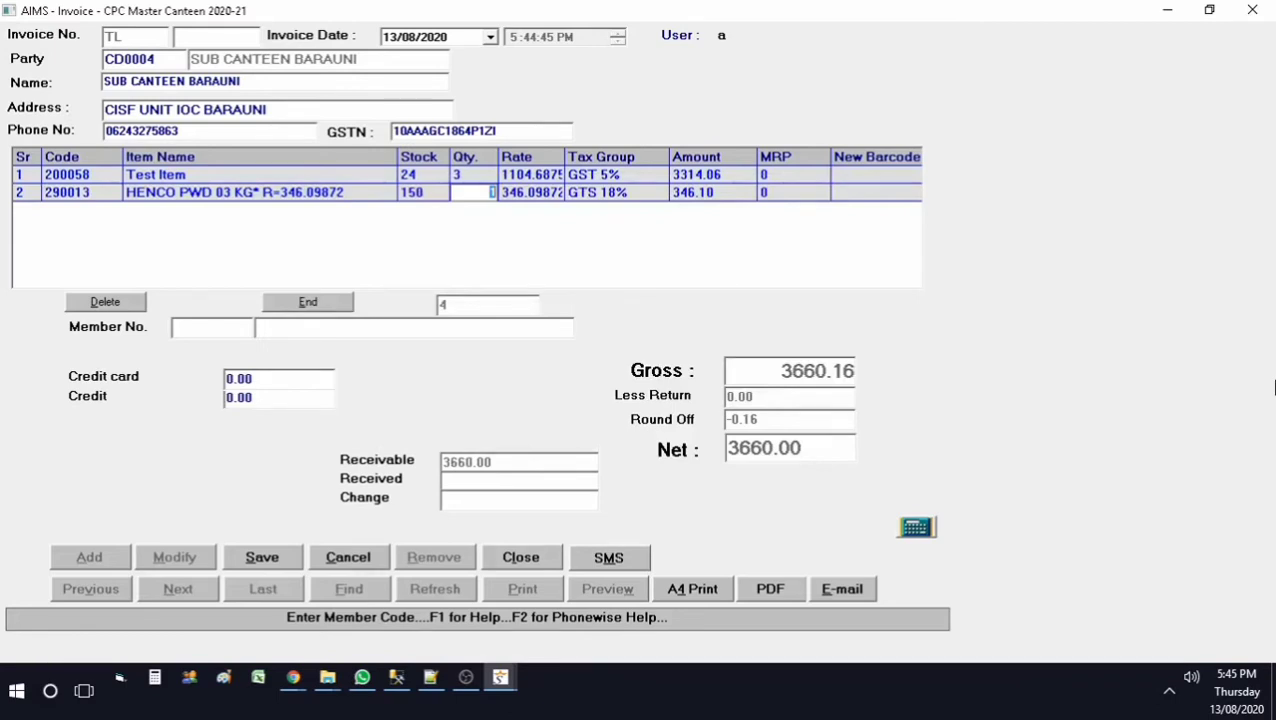
{"action": "key", "text": "Return"}
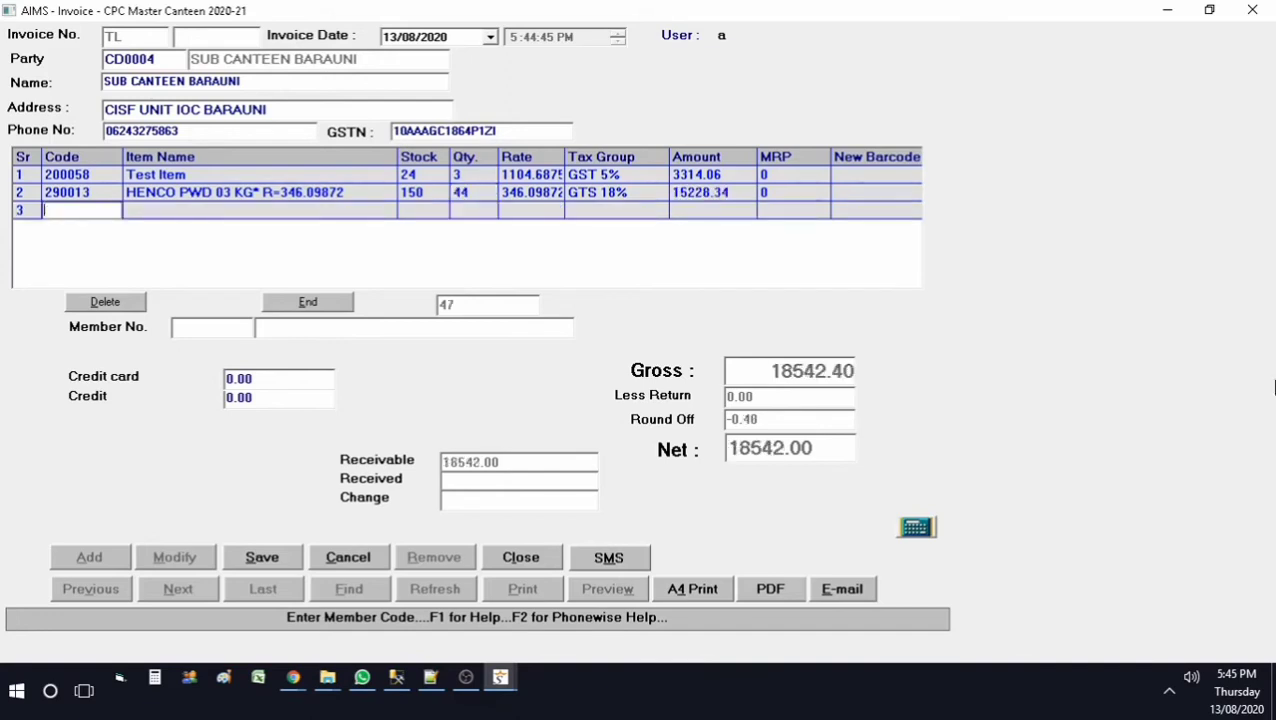
{"action": "key", "text": "Return"}
{"action": "key", "text": "Return"}
{"action": "key", "text": "Return"}
{"action": "key", "text": "Return"}
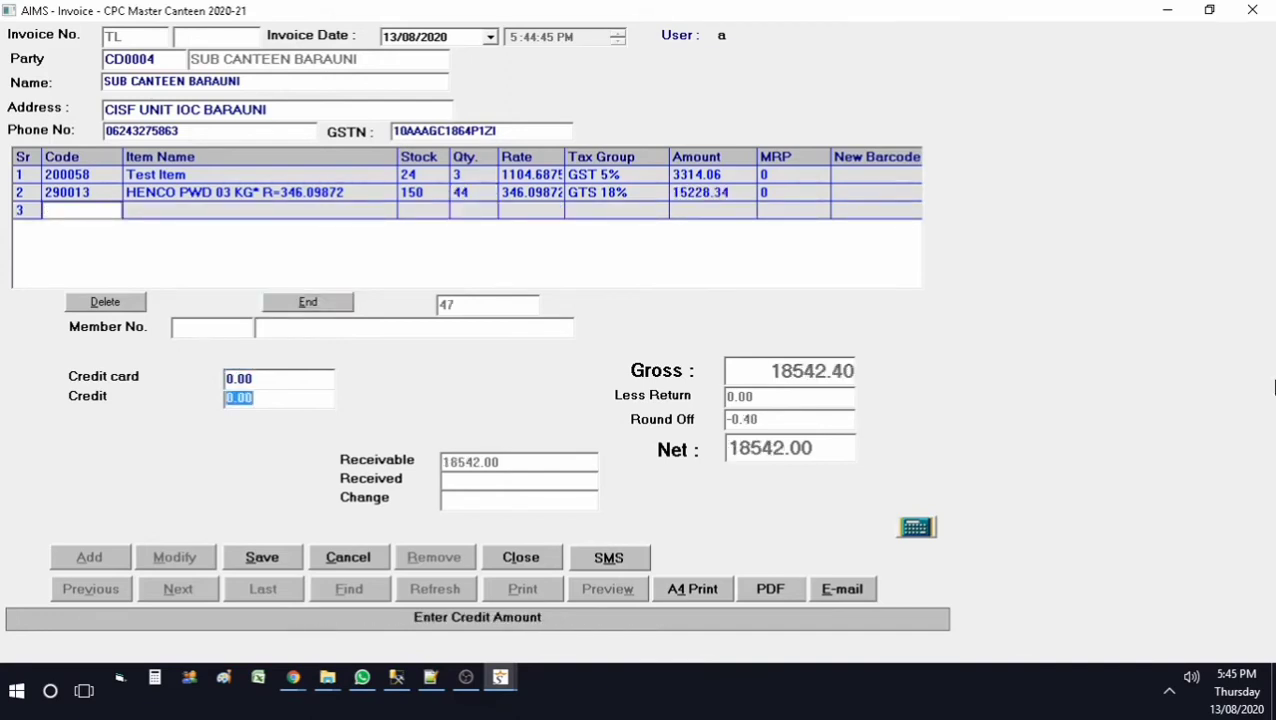
Step: Save invoice TL 44 for 18542 without printing, dismissing the SMS error
{"action": "left_click", "coordinate": [282, 566]}
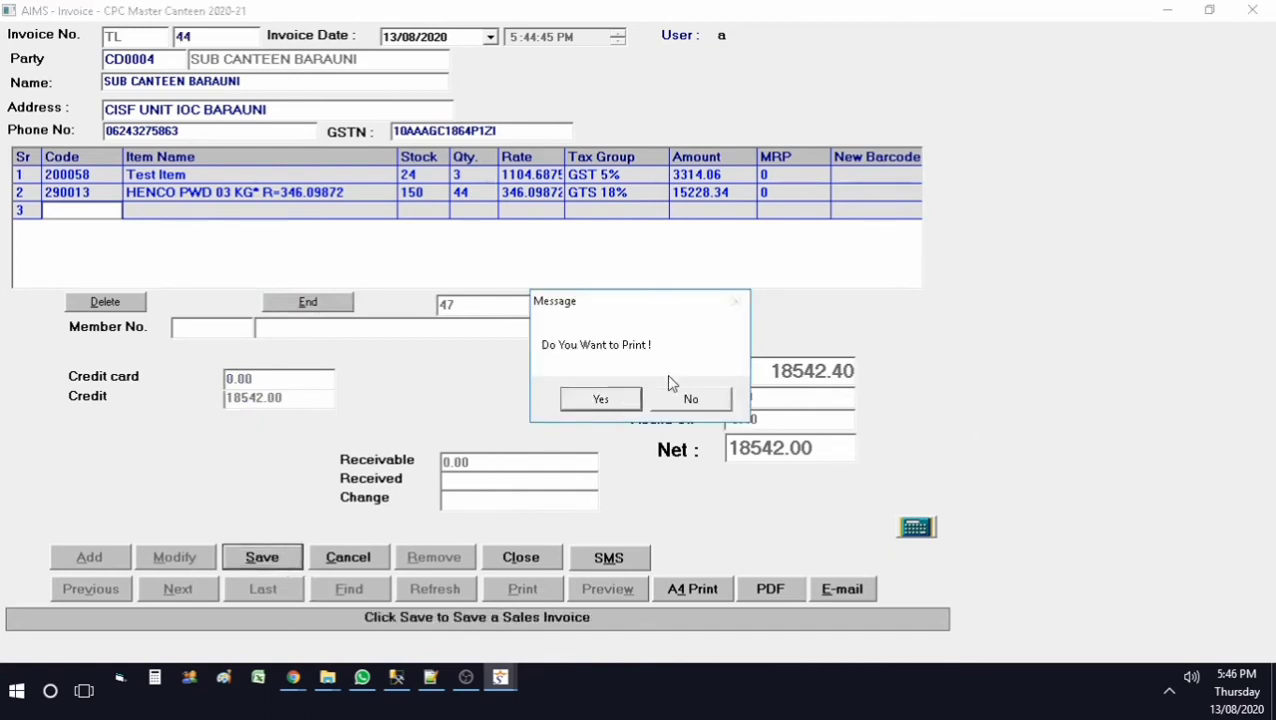
{"action": "left_click", "coordinate": [690, 401]}
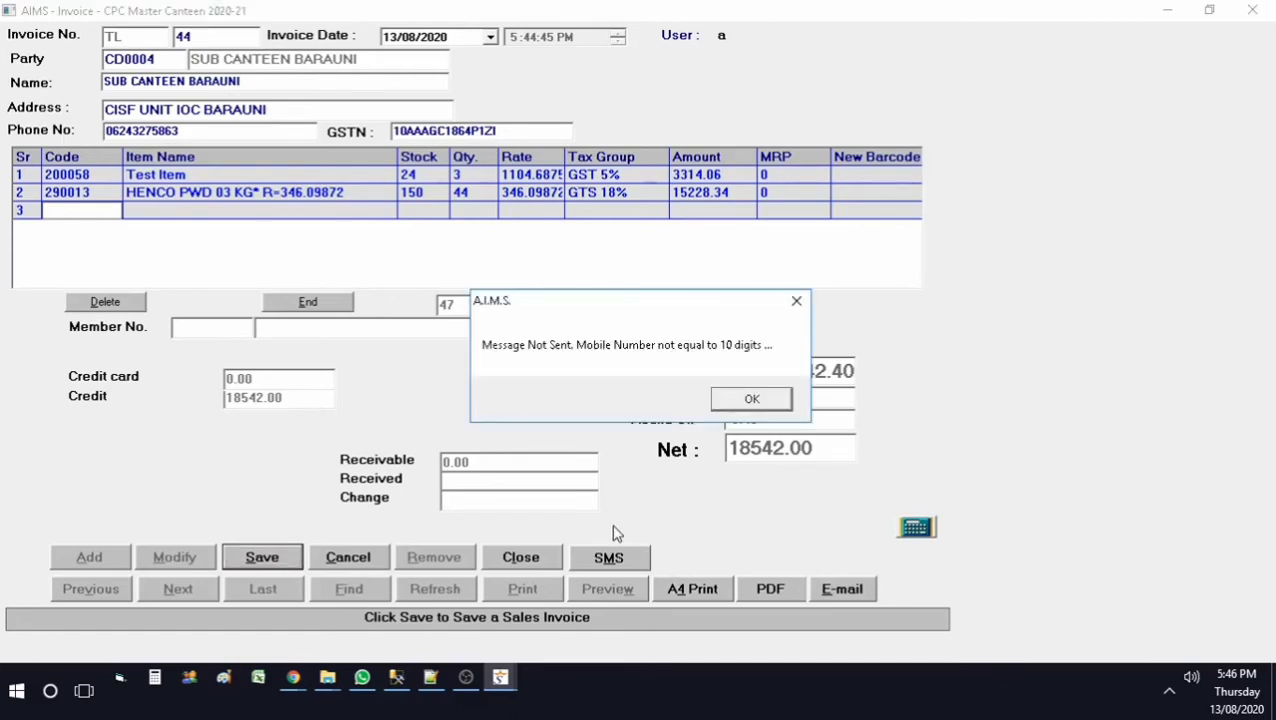
{"action": "left_click", "coordinate": [752, 401]}
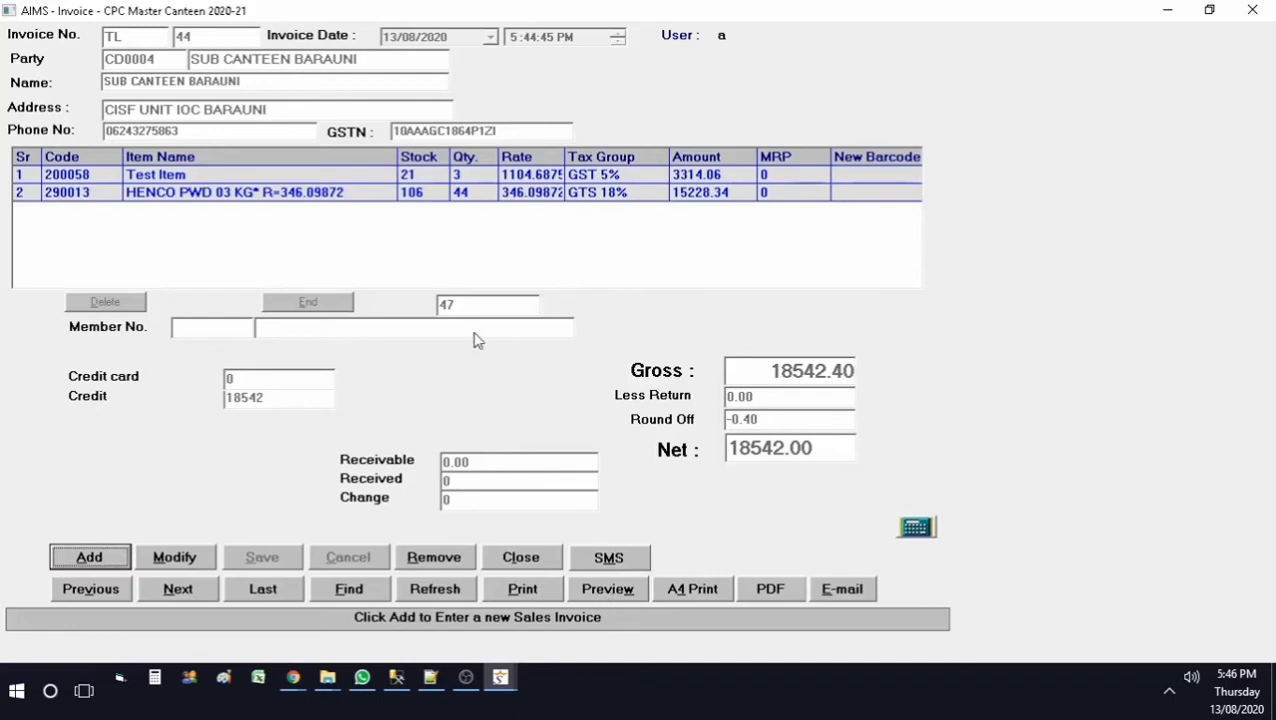
{"action": "left_click", "coordinate": [620, 595]}
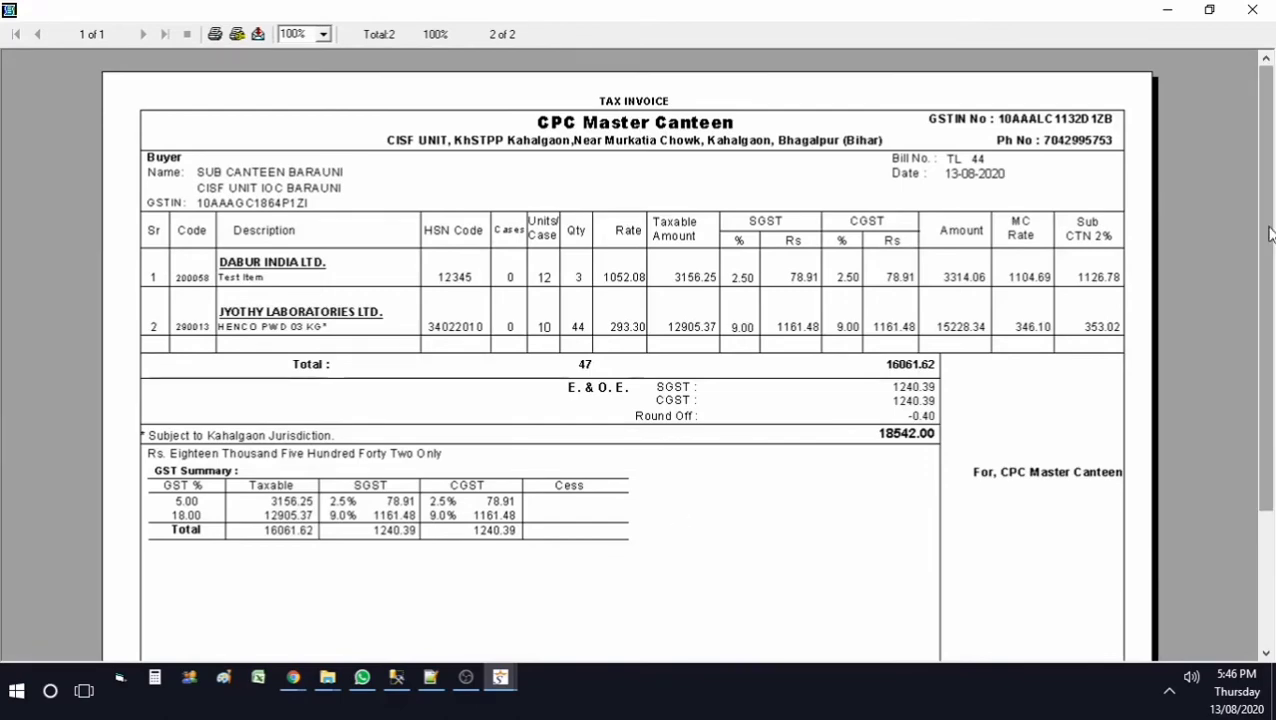
{"action": "mouse_move", "coordinate": [1268, 233]}
{"action": "left_mouse_down"}
{"action": "mouse_move", "coordinate": [1268, 370]}
{"action": "mouse_move", "coordinate": [1268, 246]}
{"action": "left_mouse_up"}
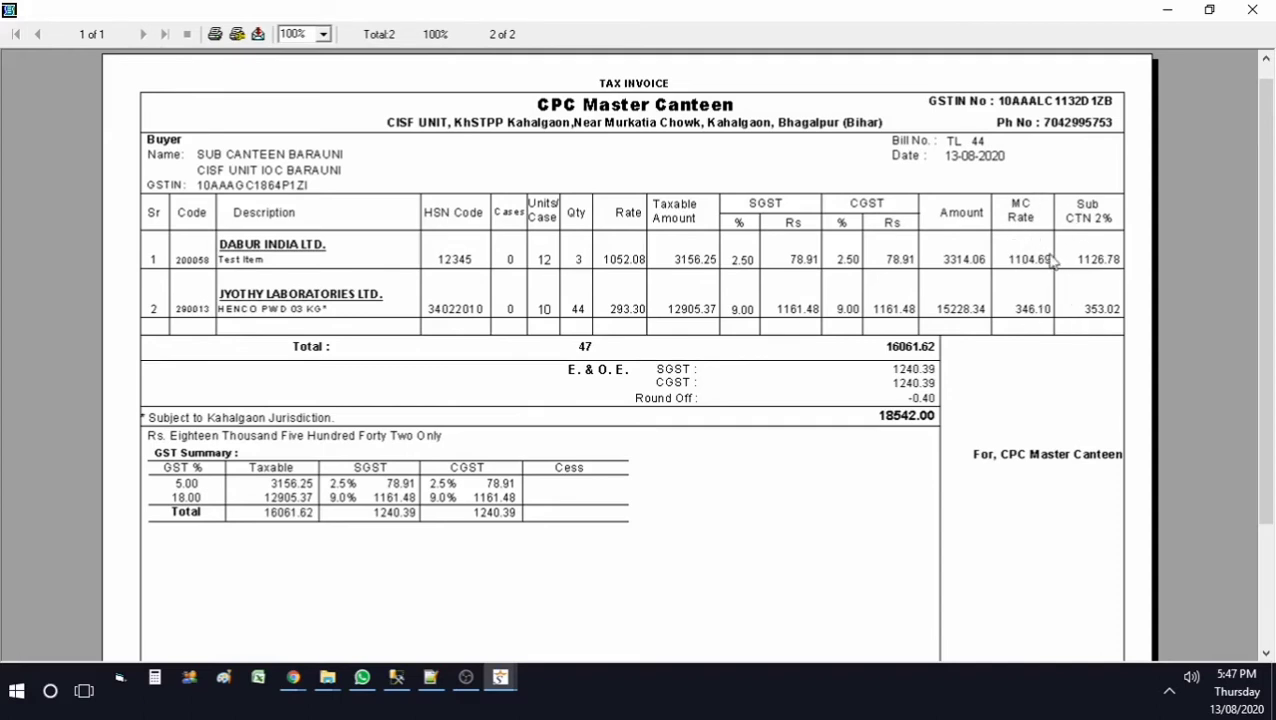
{"action": "left_click", "coordinate": [1252, 9]}
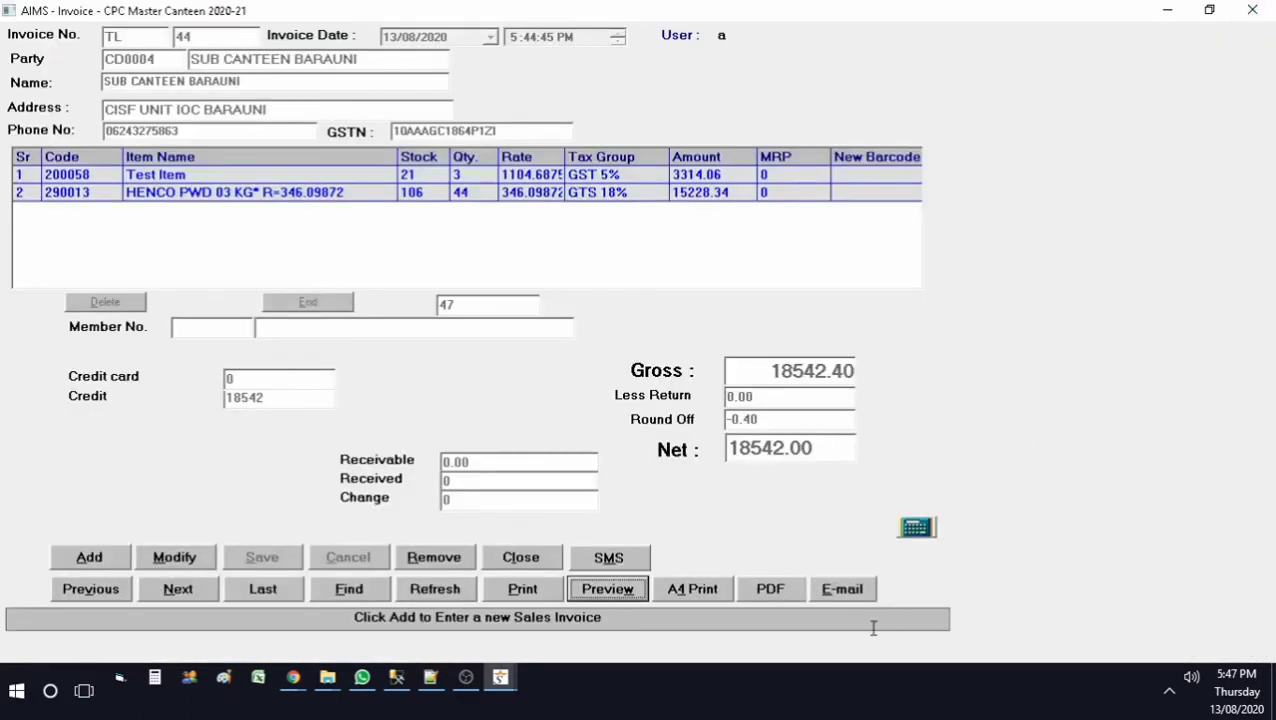
{"action": "left_click", "coordinate": [700, 590]}
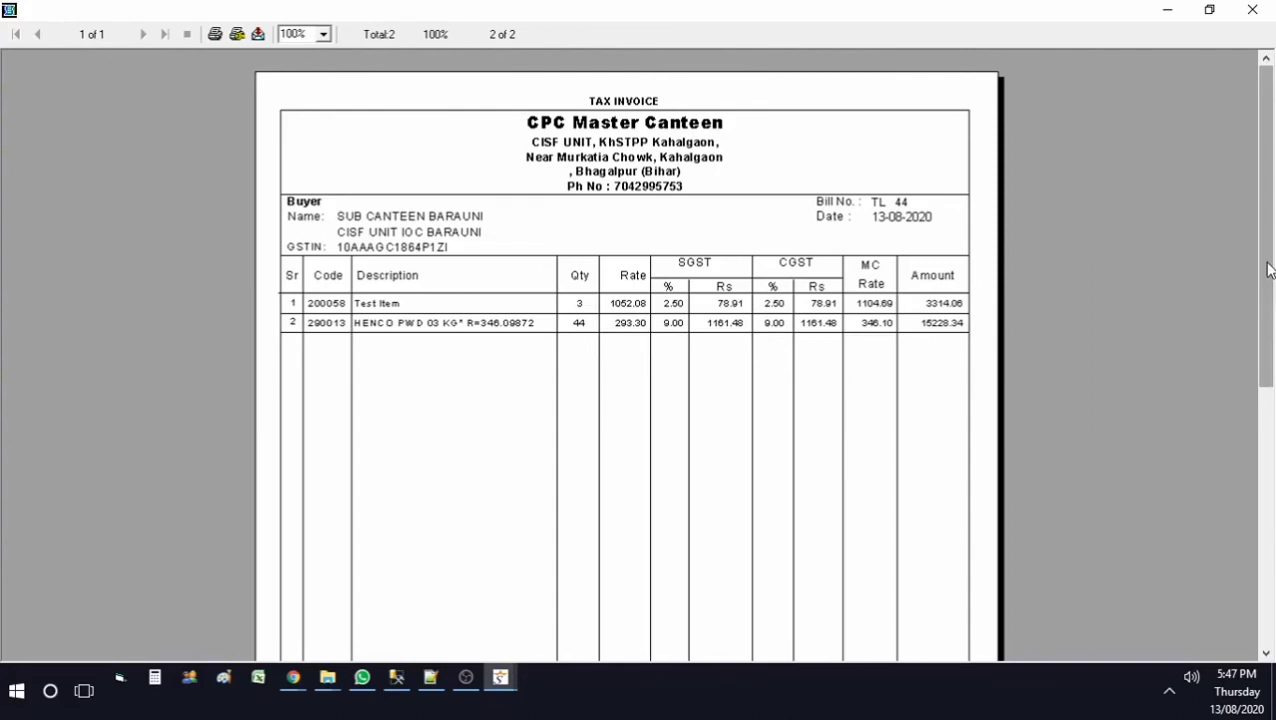
{"action": "mouse_move", "coordinate": [1268, 270]}
{"action": "left_mouse_down"}
{"action": "mouse_move", "coordinate": [1268, 538]}
{"action": "mouse_move", "coordinate": [1272, 245]}
{"action": "left_mouse_up"}
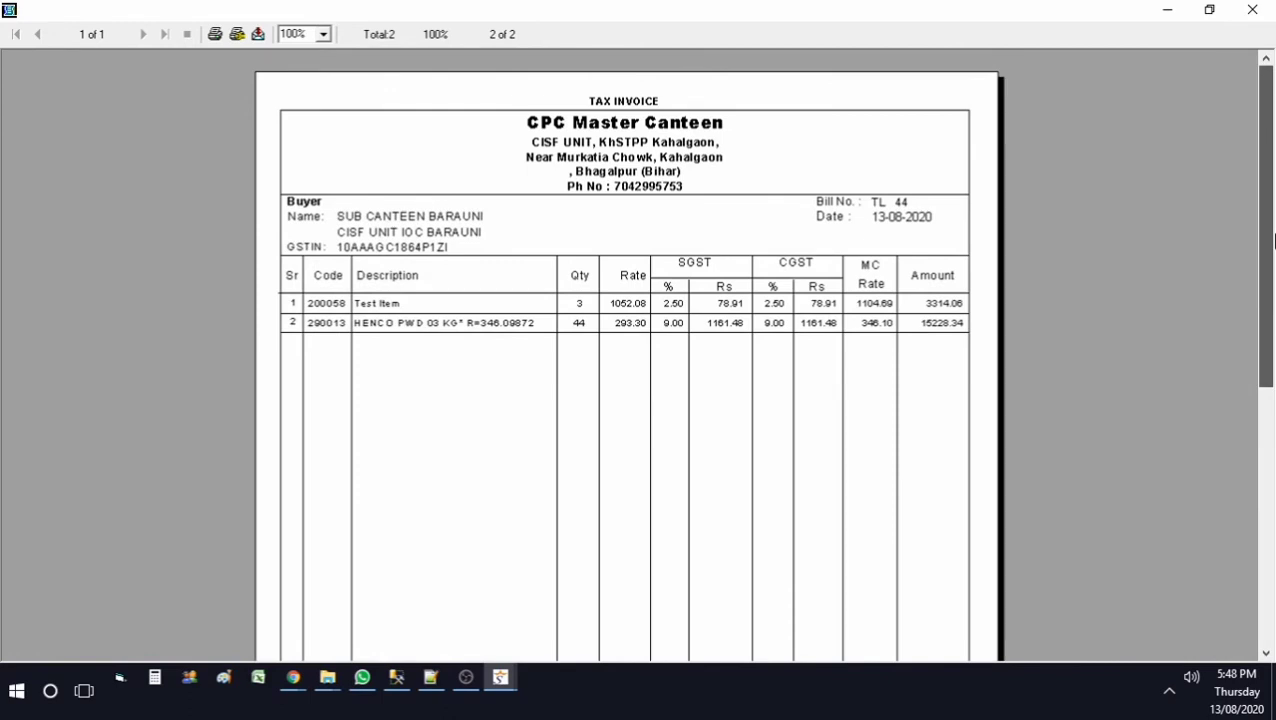
{"action": "mouse_move", "coordinate": [1273, 240]}
{"action": "left_mouse_down"}
{"action": "mouse_move", "coordinate": [1241, 508]}
{"action": "mouse_move", "coordinate": [1250, 236]}
{"action": "left_mouse_up"}
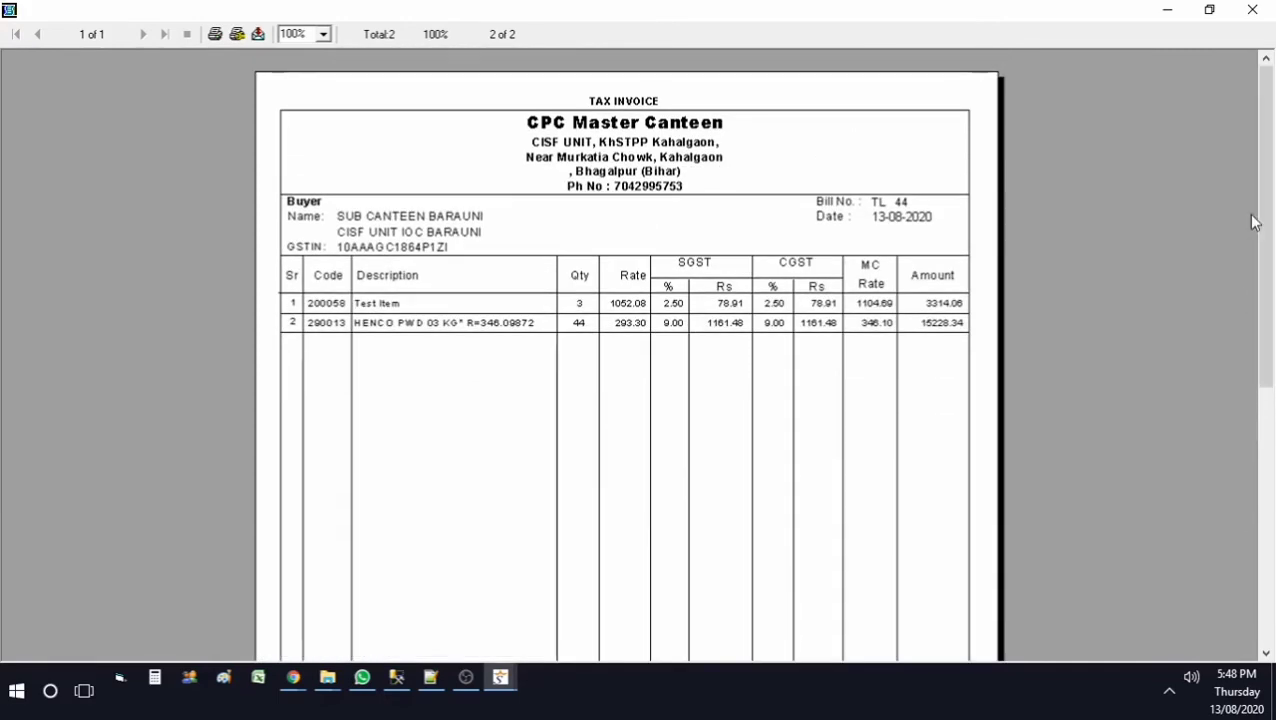
{"action": "left_click", "coordinate": [1256, 9]}
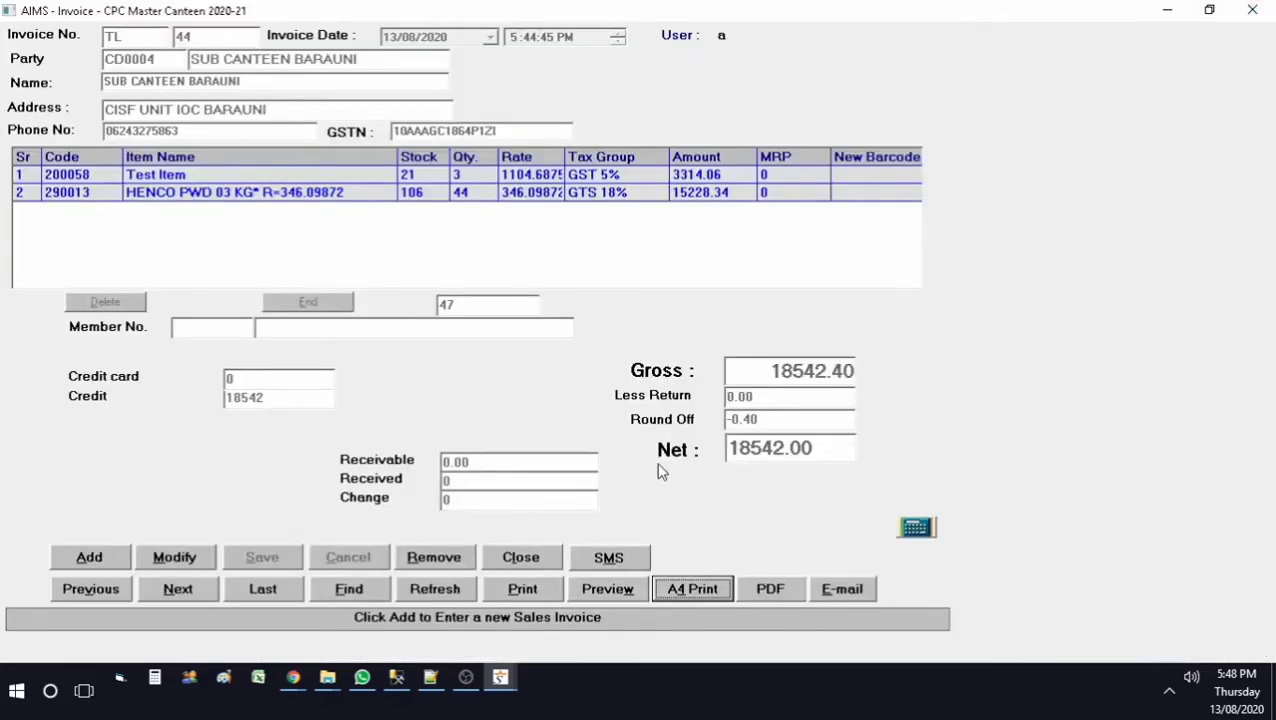
Step: Close the invoice and preview the Billwise Sales Summary from Sales Reports
{"action": "left_click", "coordinate": [541, 566]}
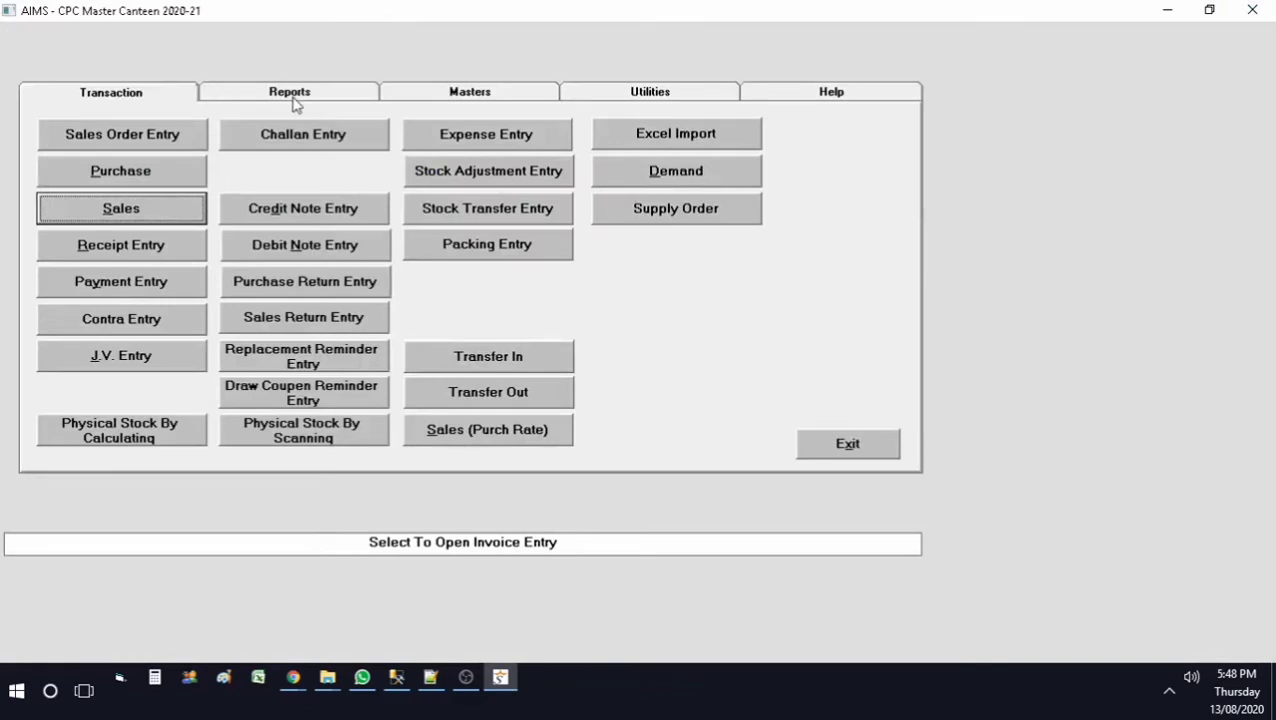
{"action": "left_click", "coordinate": [292, 98]}
{"action": "left_click", "coordinate": [148, 246]}
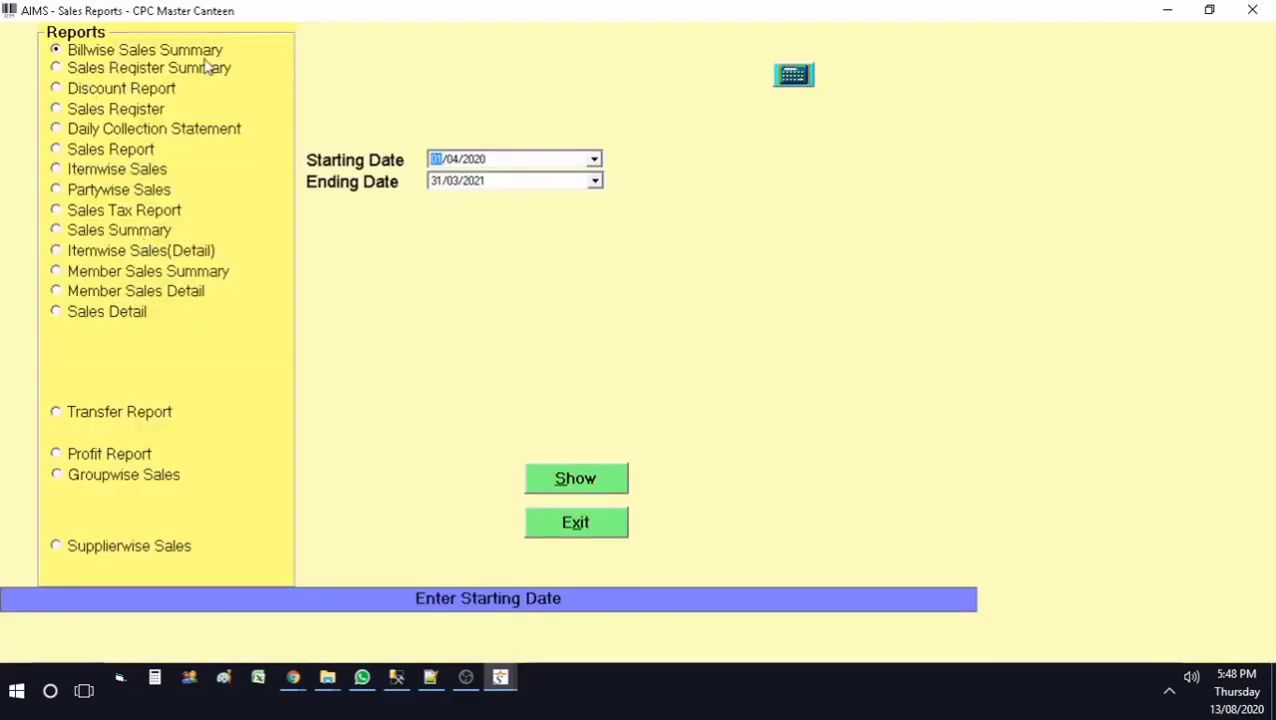
{"action": "left_click", "coordinate": [601, 490]}
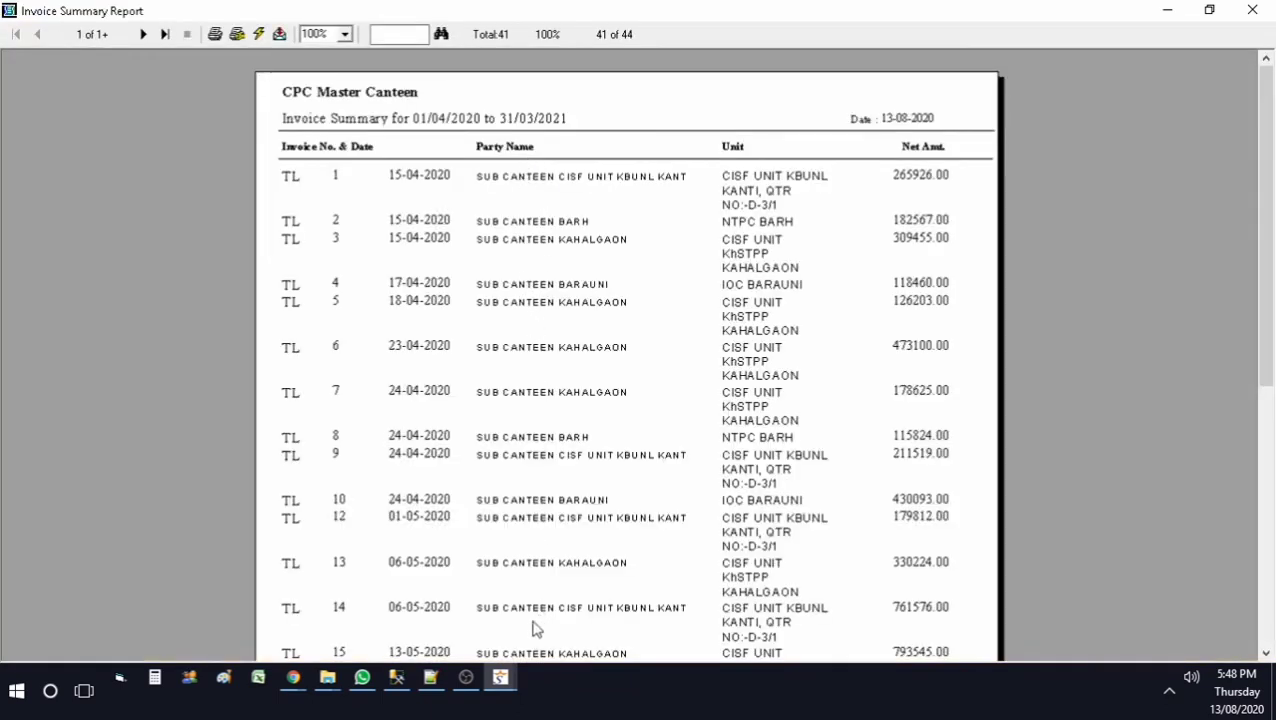
{"action": "left_click", "coordinate": [1252, 10]}
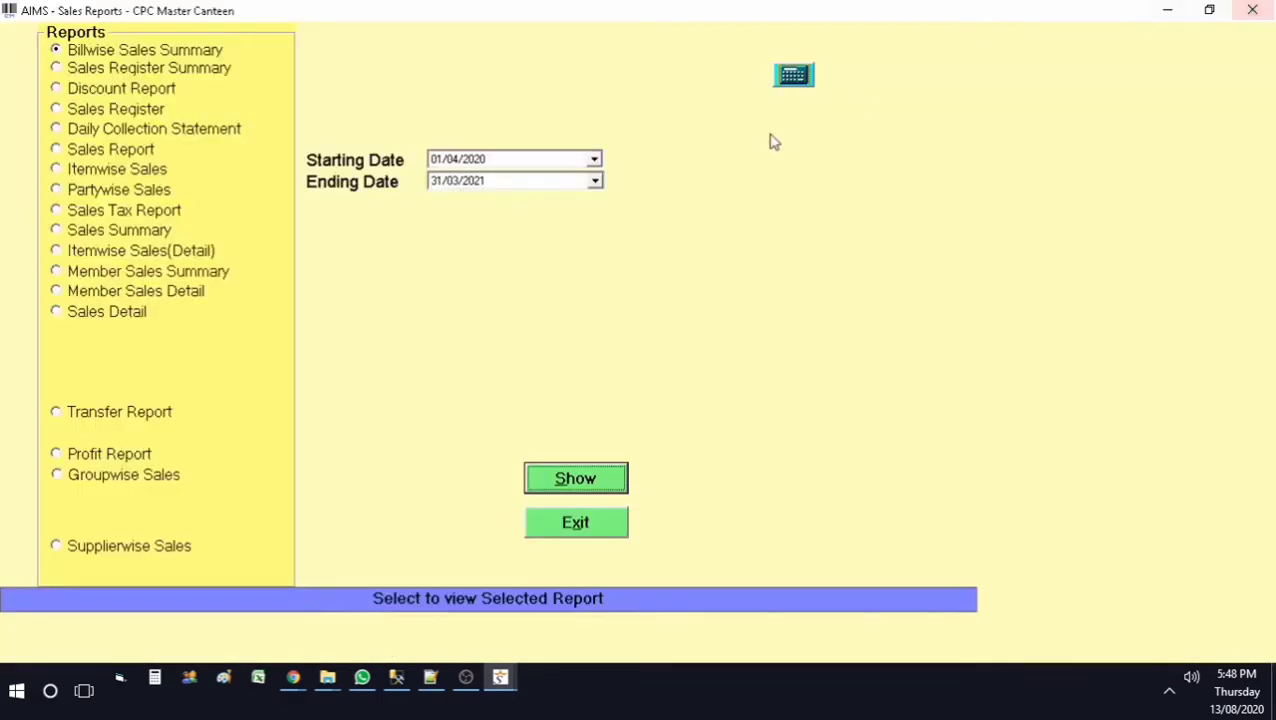
Step: View the Billwise Sales Summary from 13/08/2020, listing only TL 44 at 18542.00, then select Sales Report
{"action": "left_click", "coordinate": [594, 160]}
{"action": "left_click", "coordinate": [556, 305]}
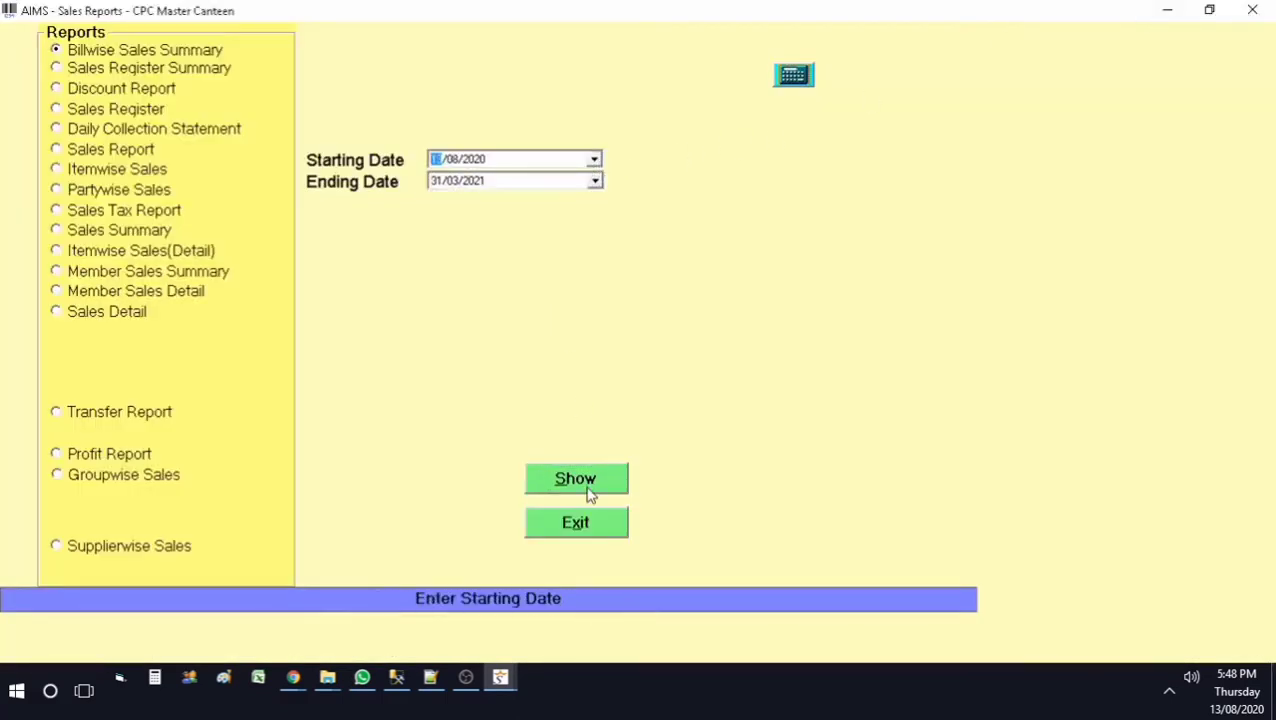
{"action": "left_click", "coordinate": [589, 490]}
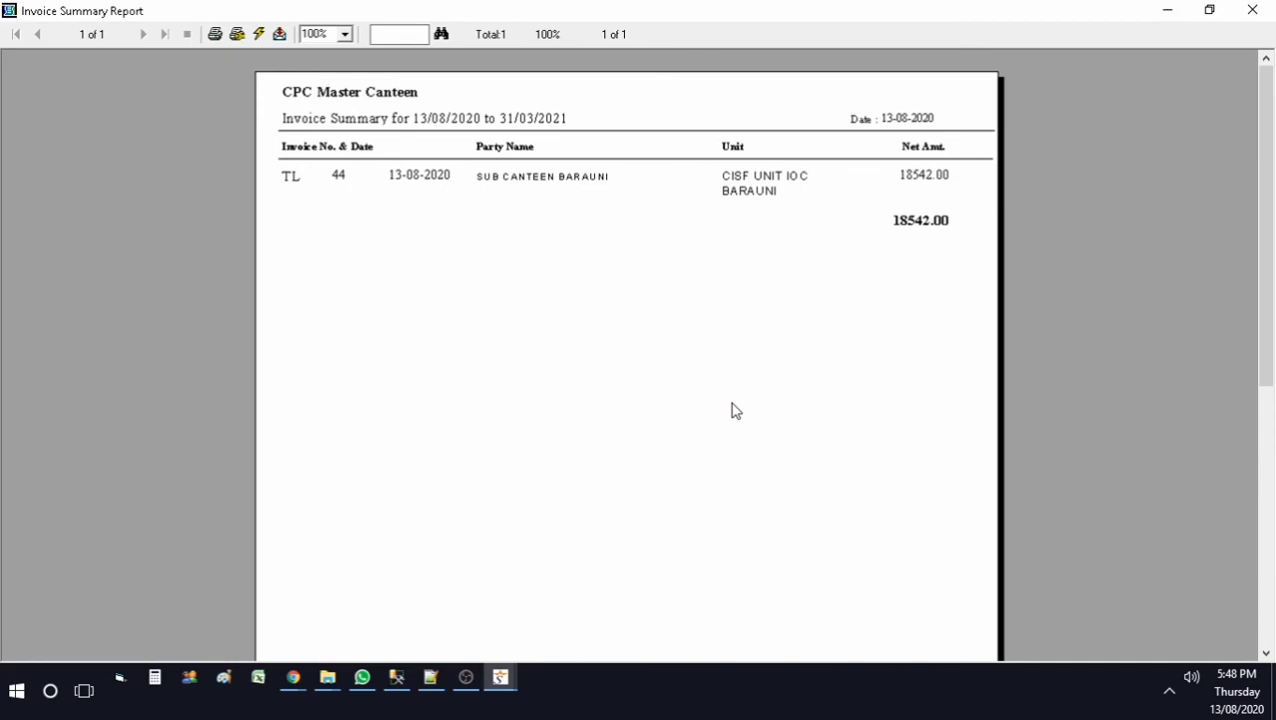
{"action": "left_click", "coordinate": [1252, 10]}
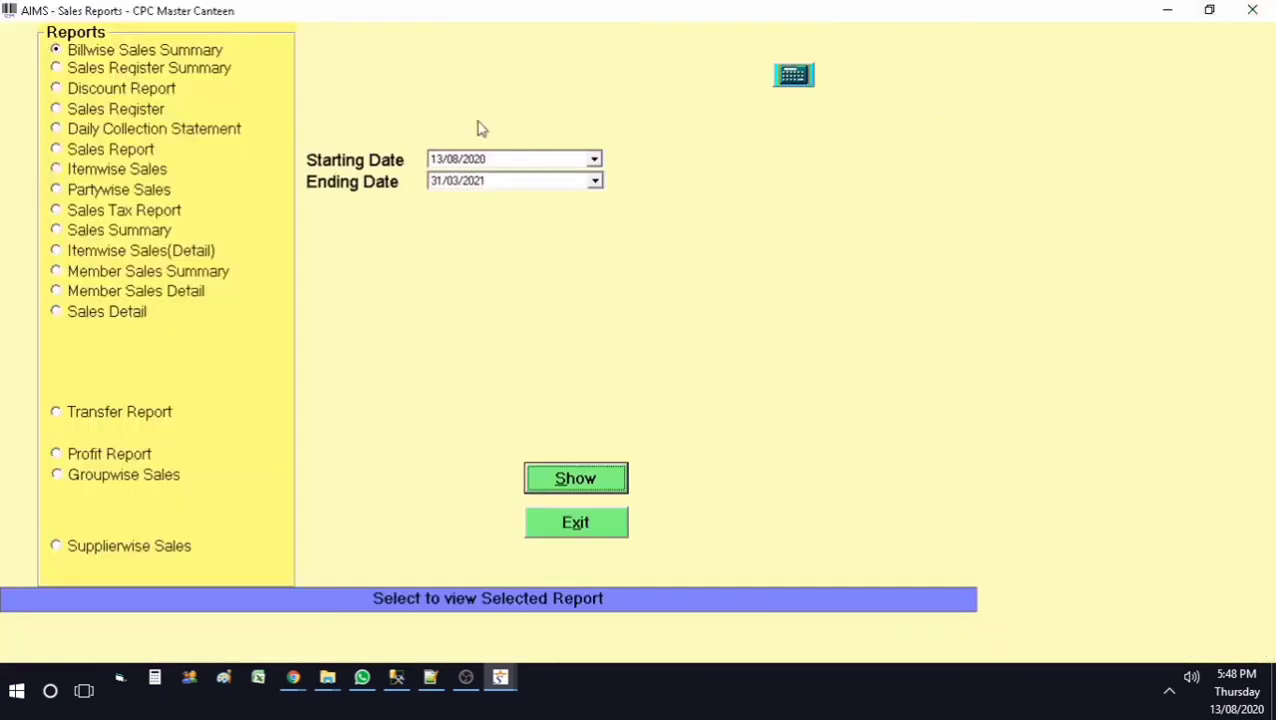
{"action": "left_click", "coordinate": [124, 157]}
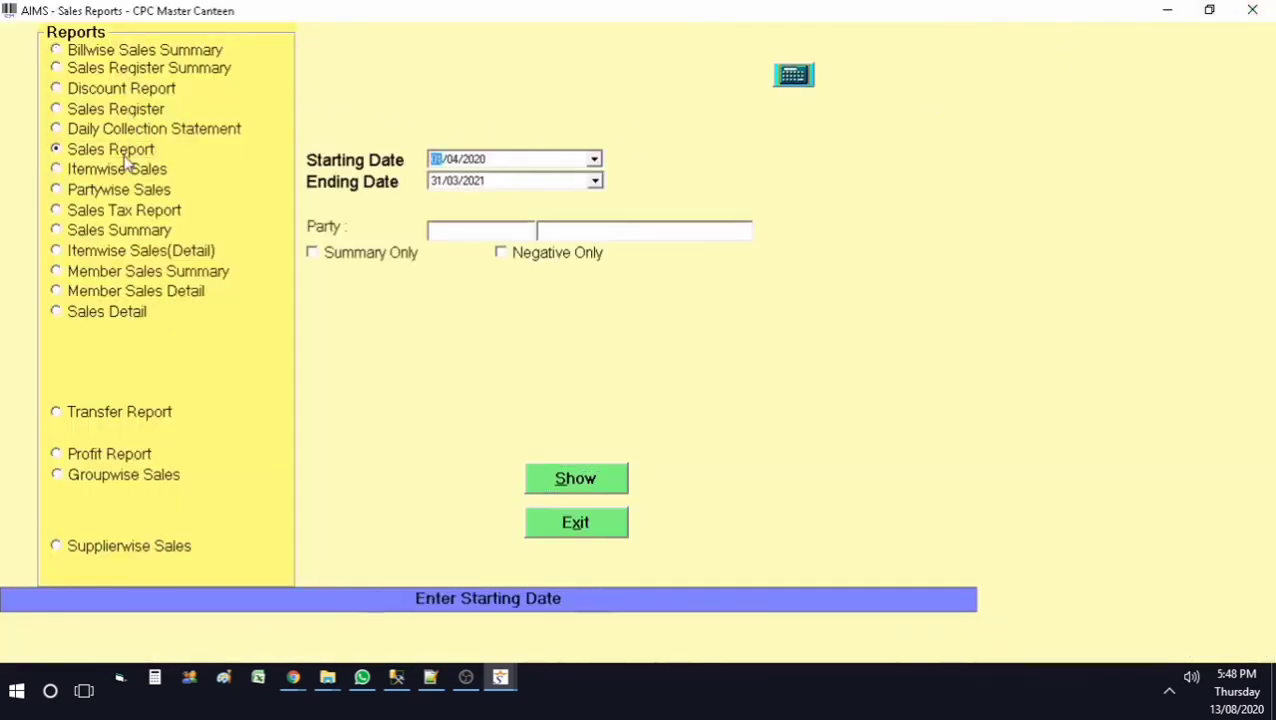
Step: View the sales report for 13/08/2020 only, zoomed to 150%
{"action": "left_click", "coordinate": [594, 159]}
{"action": "left_click", "coordinate": [560, 306]}
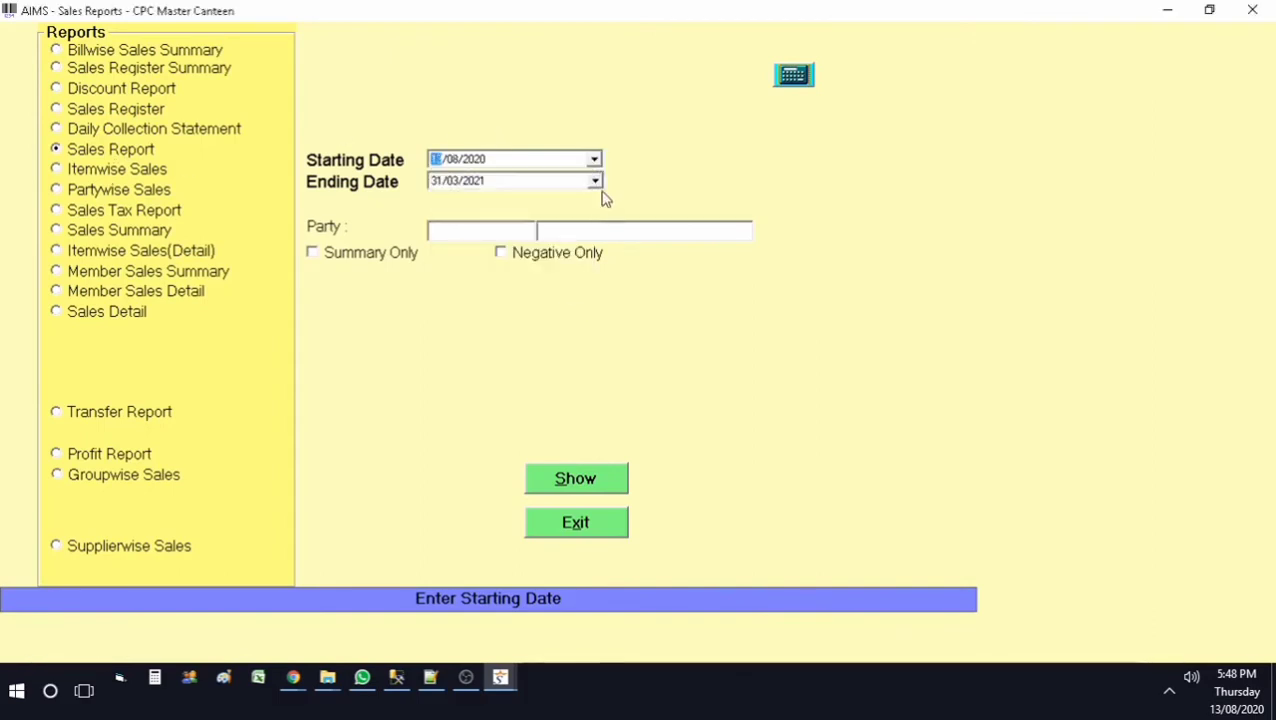
{"action": "left_click", "coordinate": [595, 181]}
{"action": "left_click", "coordinate": [557, 327]}
{"action": "left_click", "coordinate": [579, 478]}
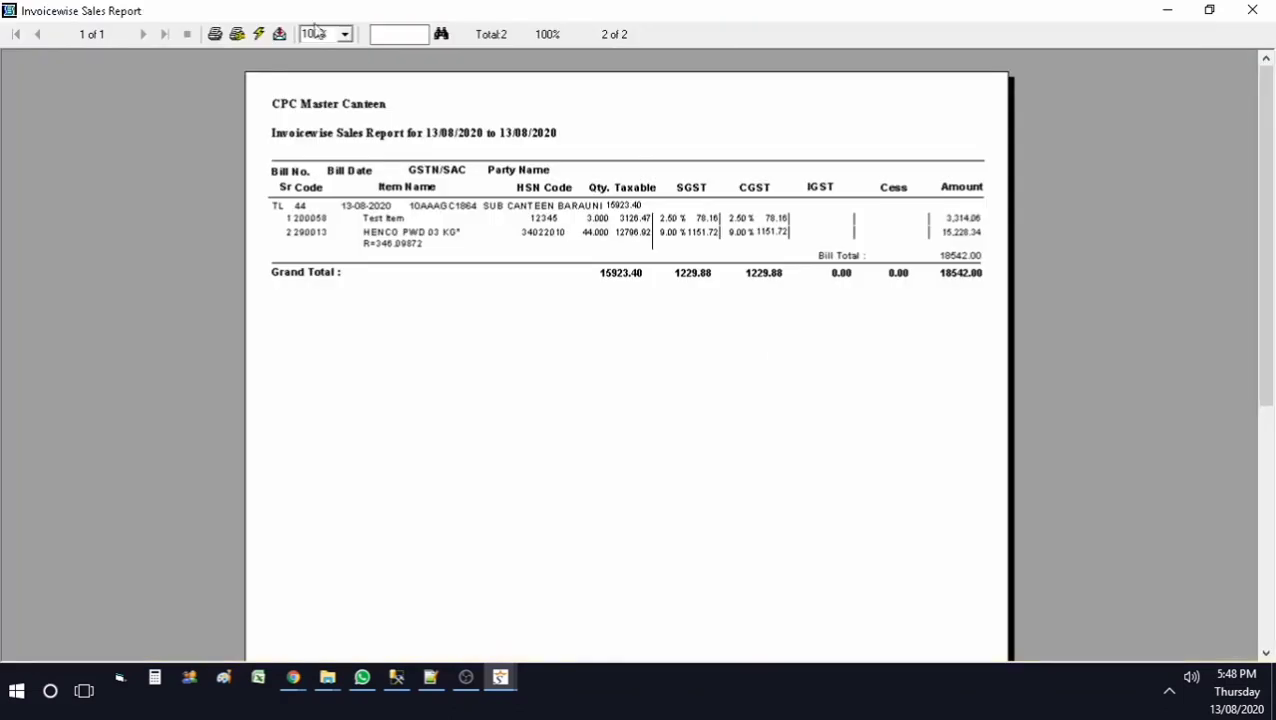
{"action": "left_click", "coordinate": [315, 32]}
{"action": "left_click", "coordinate": [318, 87]}
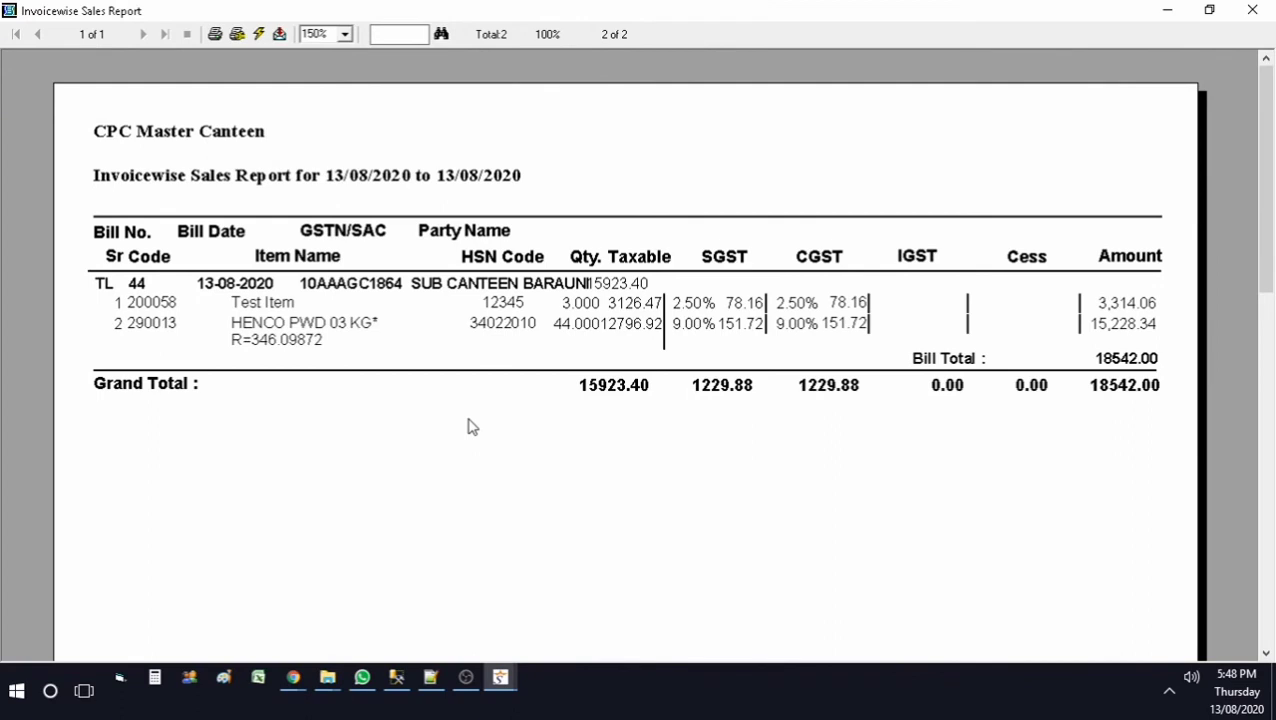
{"action": "left_click", "coordinate": [1252, 10]}
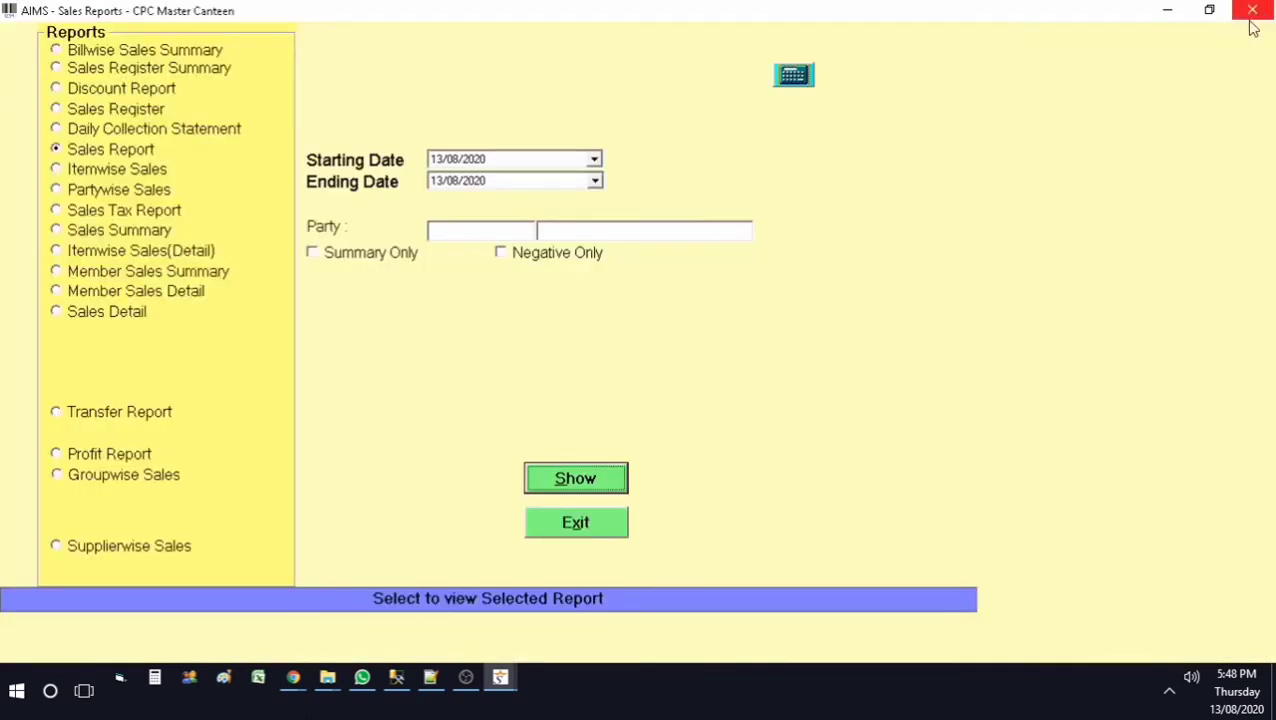
Step: View the summary-only sales report for 01/06/2020–13/08/2020, totalling 7888072.00
{"action": "left_click", "coordinate": [382, 261]}
{"action": "left_click", "coordinate": [594, 160]}
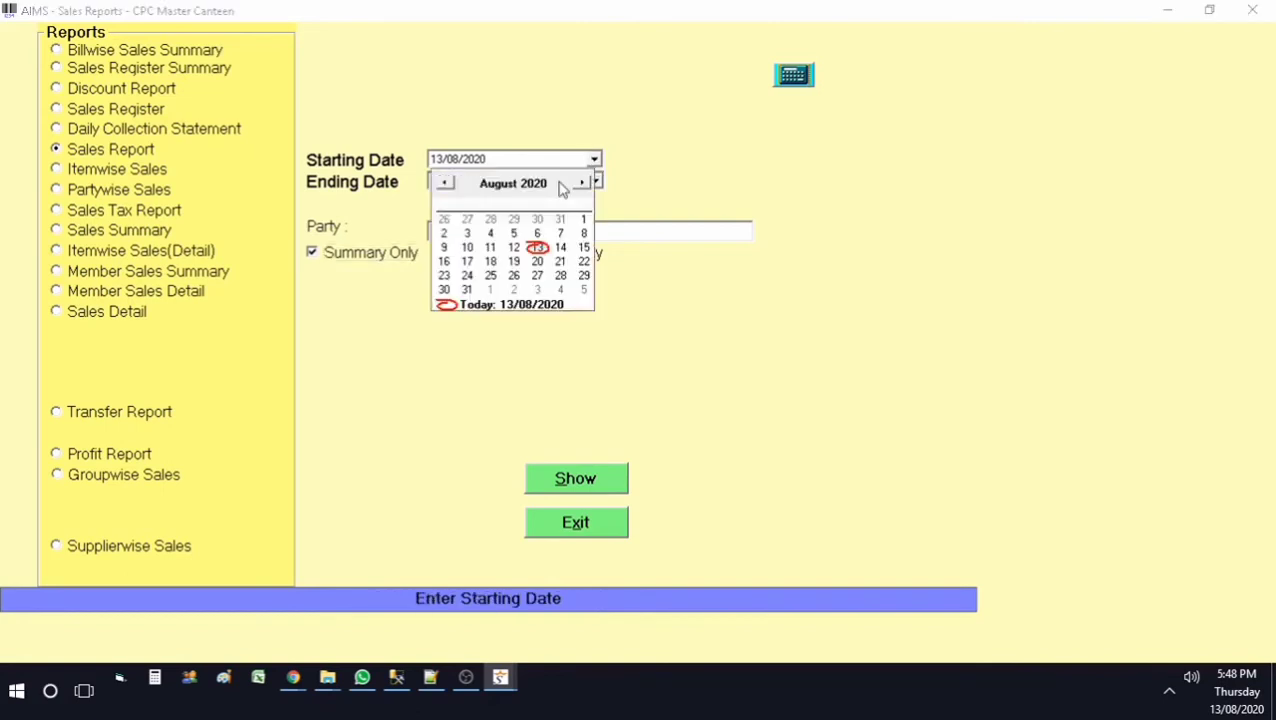
{"action": "left_click", "coordinate": [445, 184]}
{"action": "left_click", "coordinate": [445, 184]}
{"action": "left_click", "coordinate": [467, 219]}
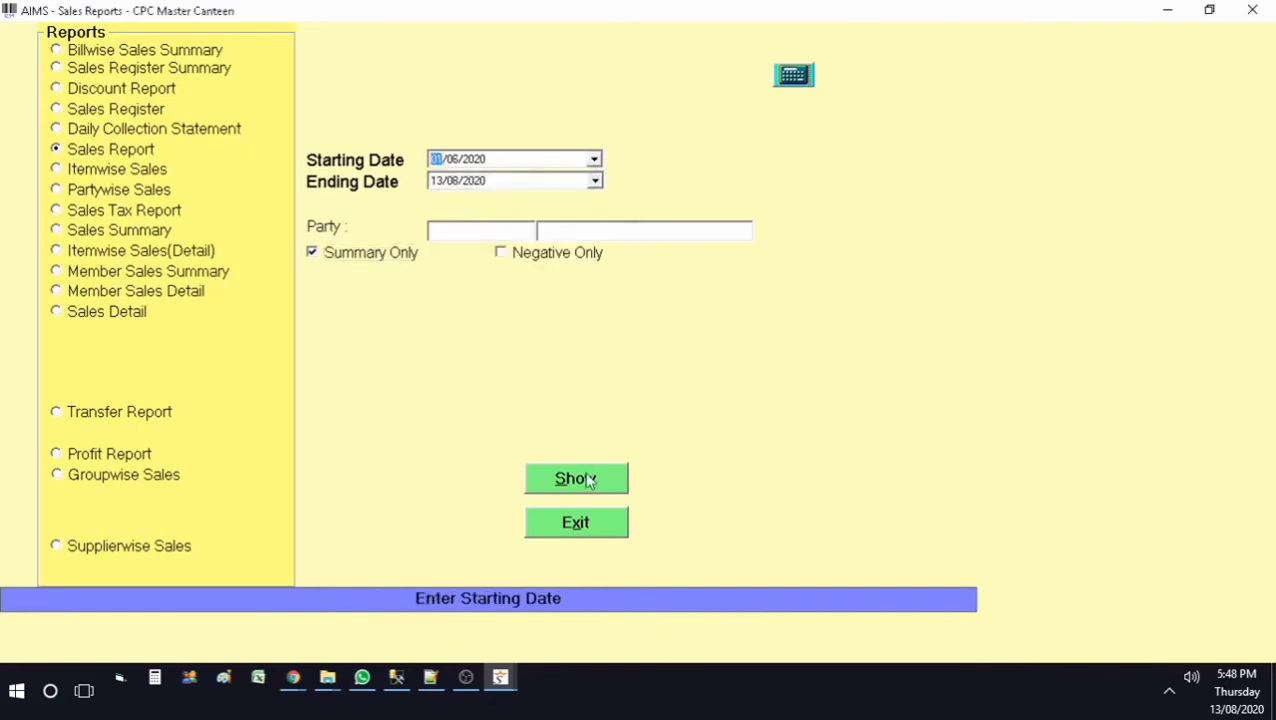
{"action": "left_click", "coordinate": [603, 490]}
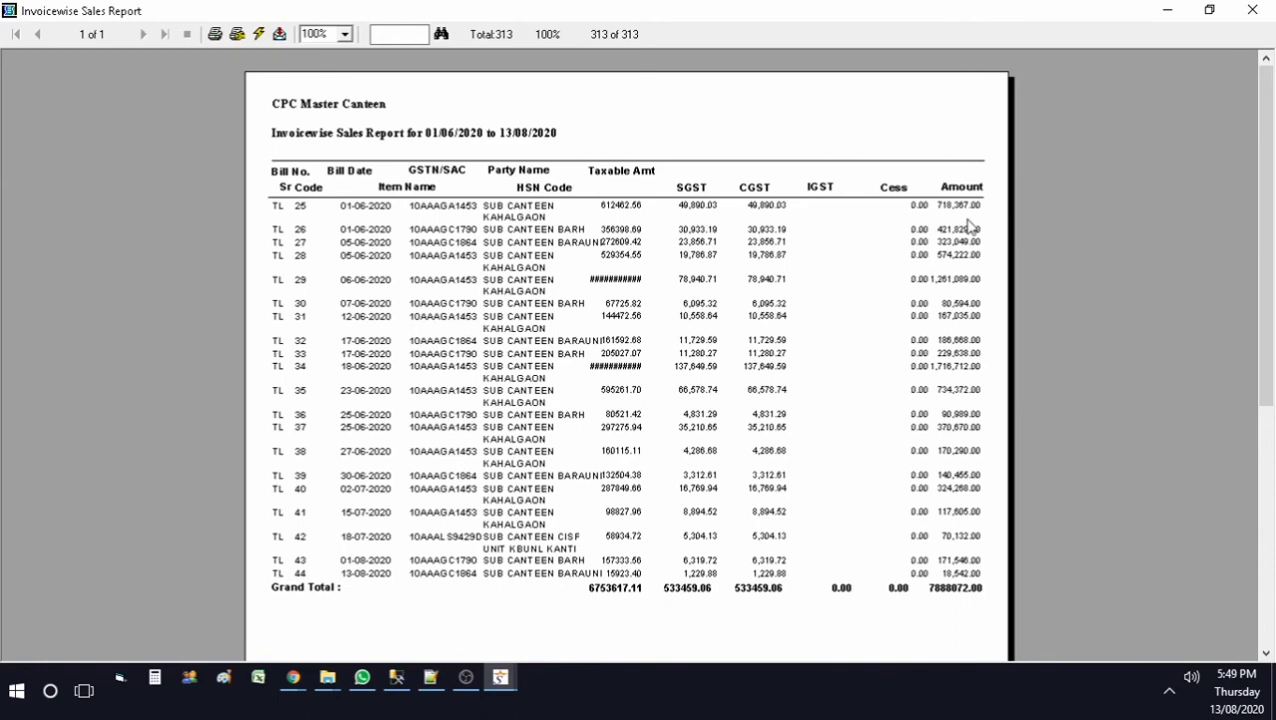
{"action": "left_click", "coordinate": [1252, 10]}
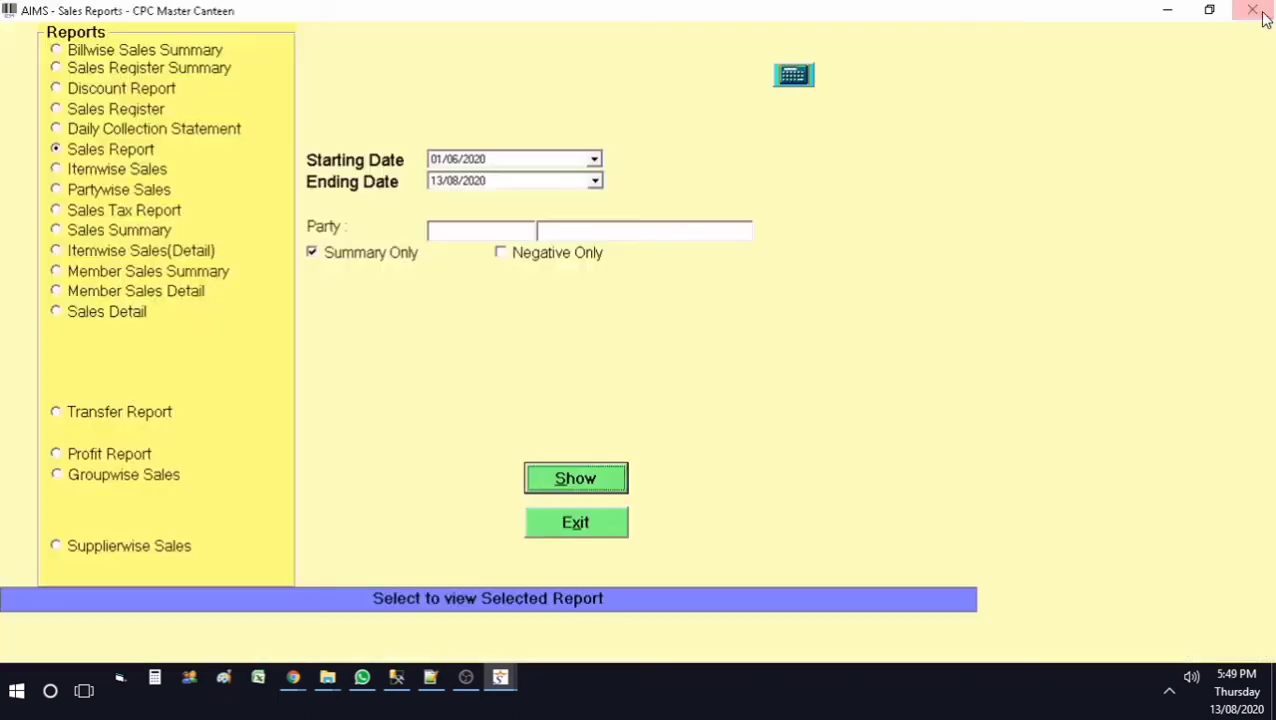
{"action": "left_click", "coordinate": [110, 458]}
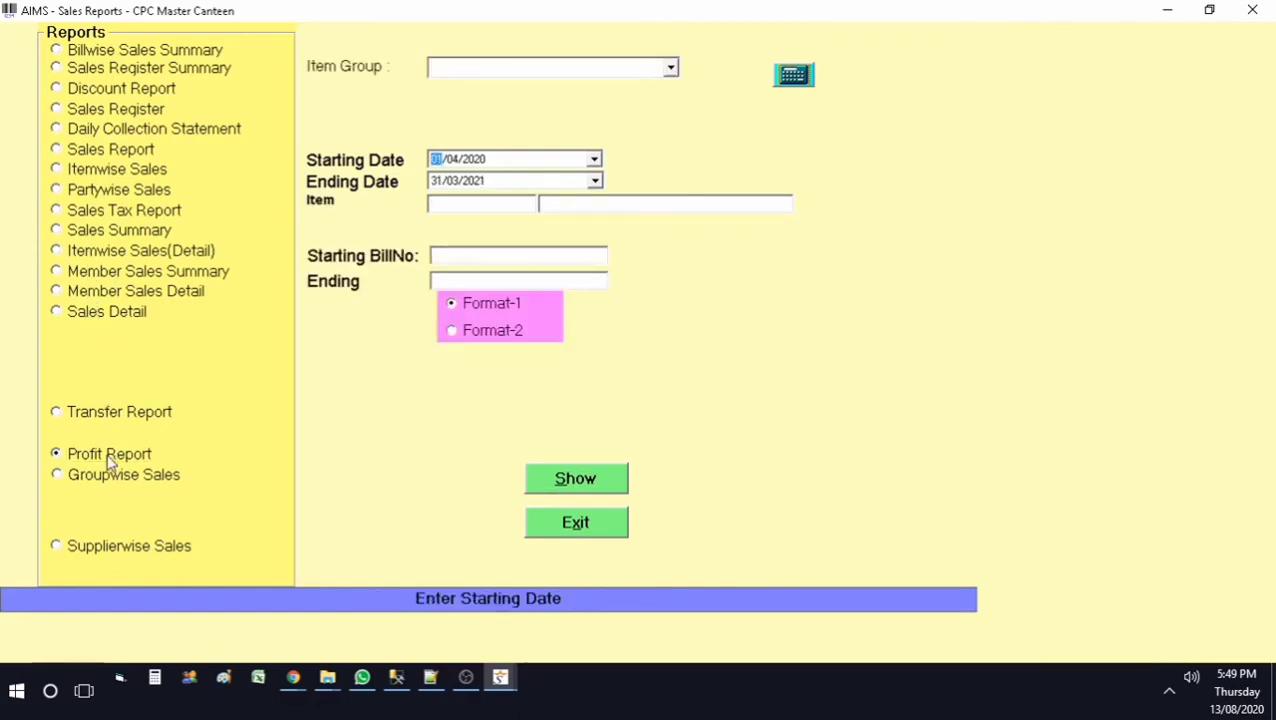
Step: View the profit report for 13/08/2020 in the default format
{"action": "left_click", "coordinate": [594, 160]}
{"action": "left_click", "coordinate": [553, 305]}
{"action": "left_click", "coordinate": [595, 181]}
{"action": "left_click", "coordinate": [532, 330]}
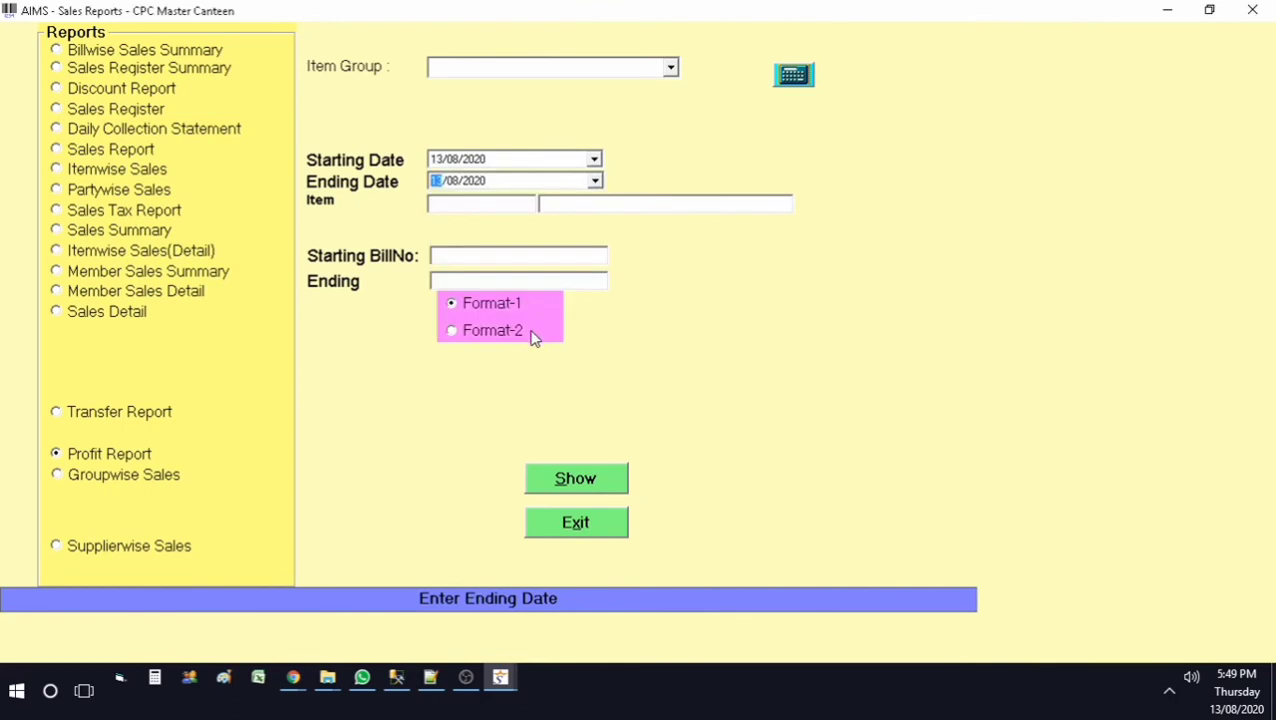
{"action": "left_click", "coordinate": [598, 462]}
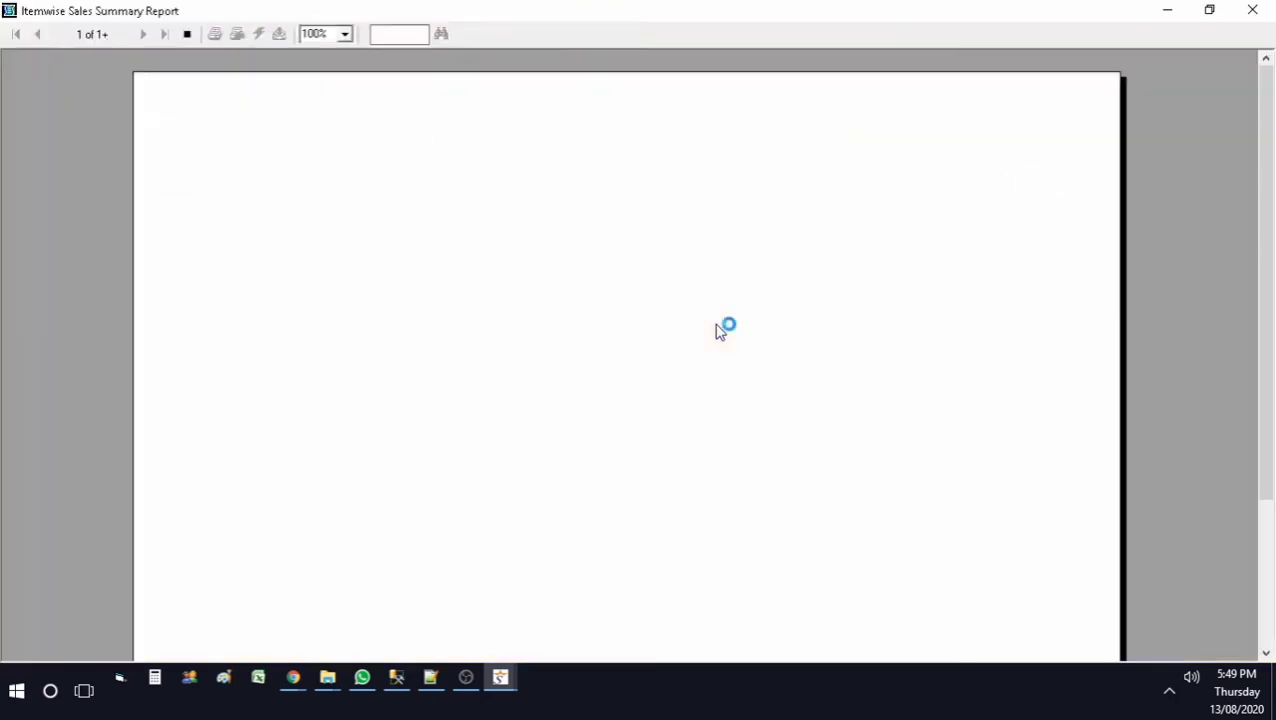
{"action": "left_click", "coordinate": [1249, 9]}
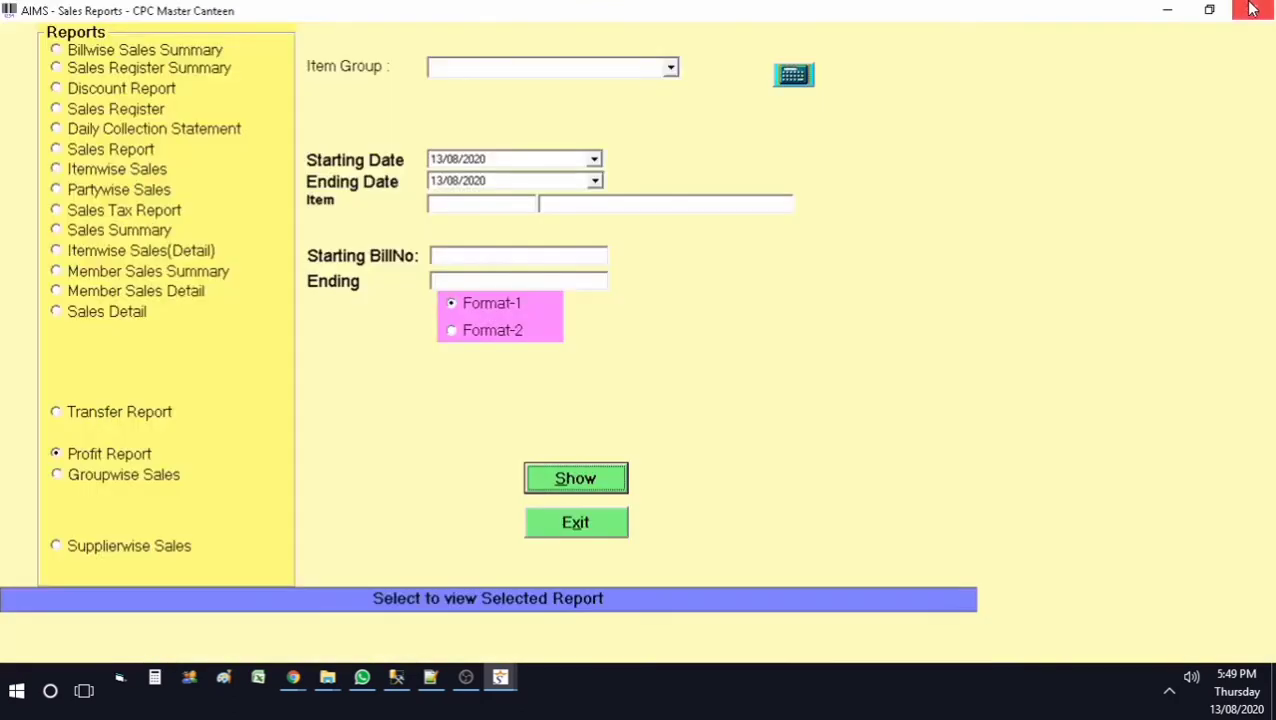
Step: View the profit report in Format-2, showing 183.58 total profit, then exit Sales Reports
{"action": "left_click", "coordinate": [510, 334]}
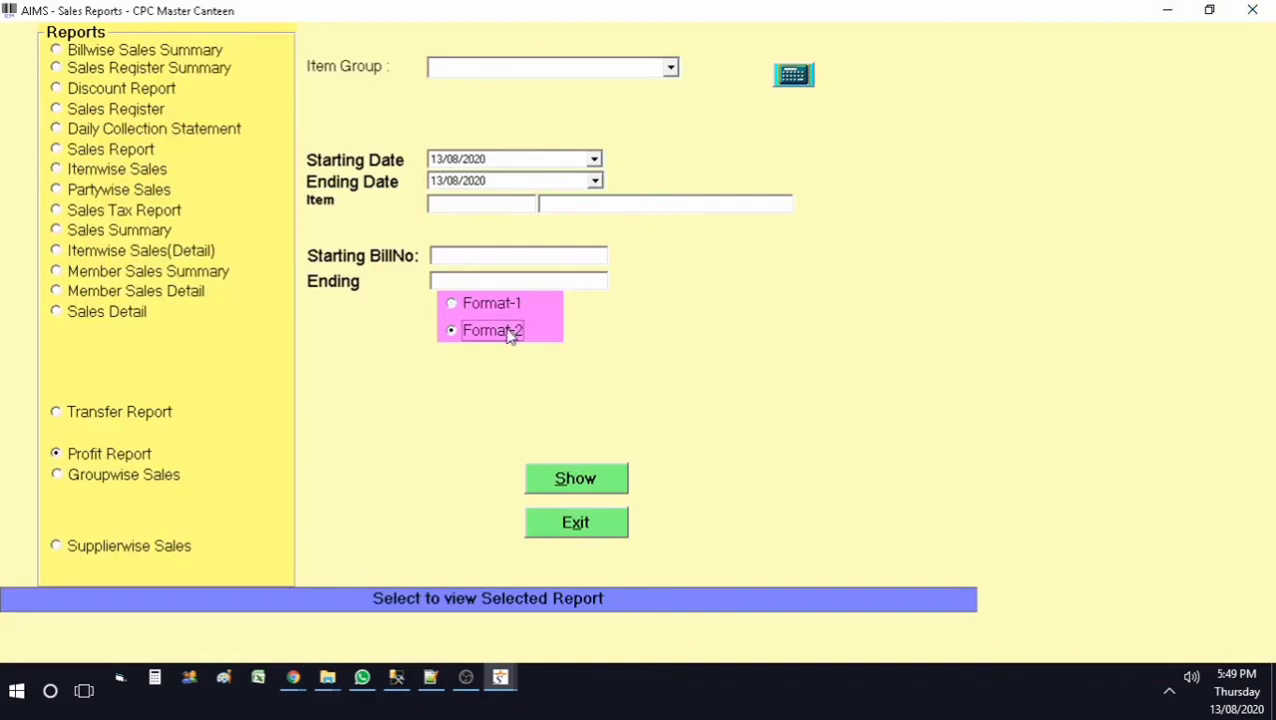
{"action": "left_click", "coordinate": [574, 474]}
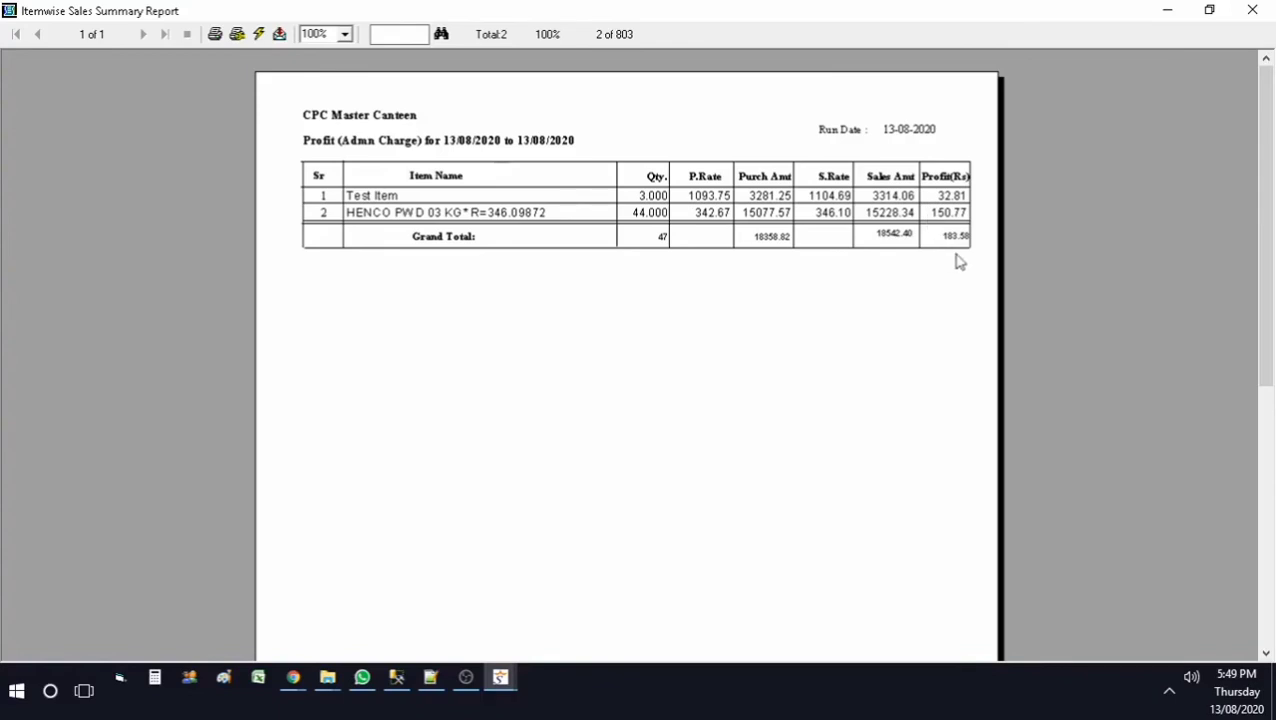
{"action": "left_click", "coordinate": [1252, 10]}
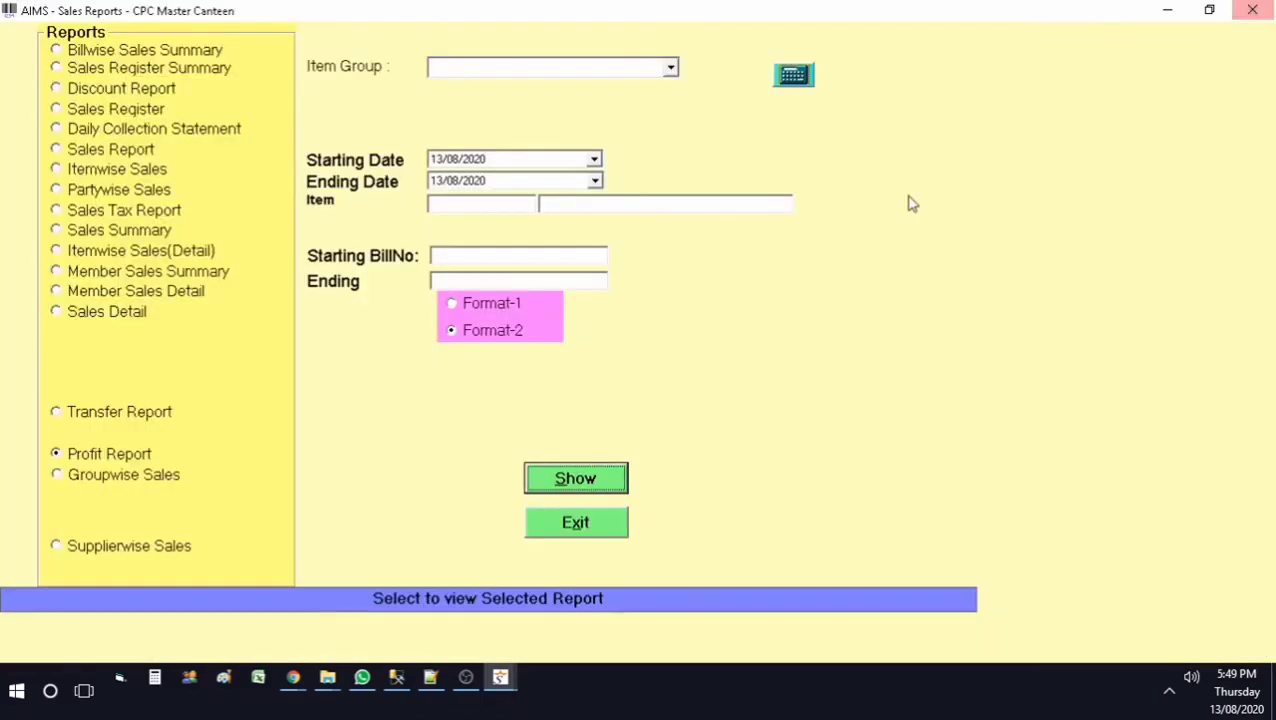
{"action": "left_click", "coordinate": [562, 518]}
Step: Review purchase bill 123456 containing Test Item in Purchase Entry, then close the form
{"action": "left_click", "coordinate": [151, 93]}
{"action": "left_click", "coordinate": [150, 171]}
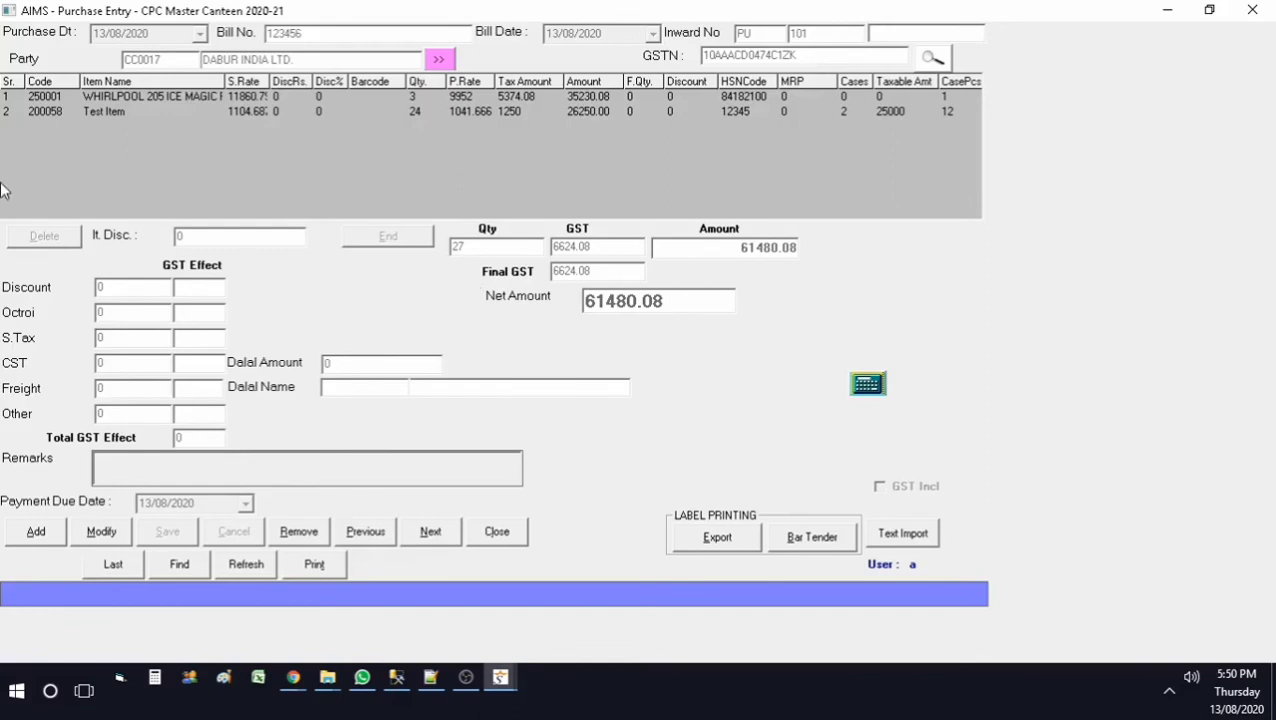
{"action": "left_click", "coordinate": [503, 538]}
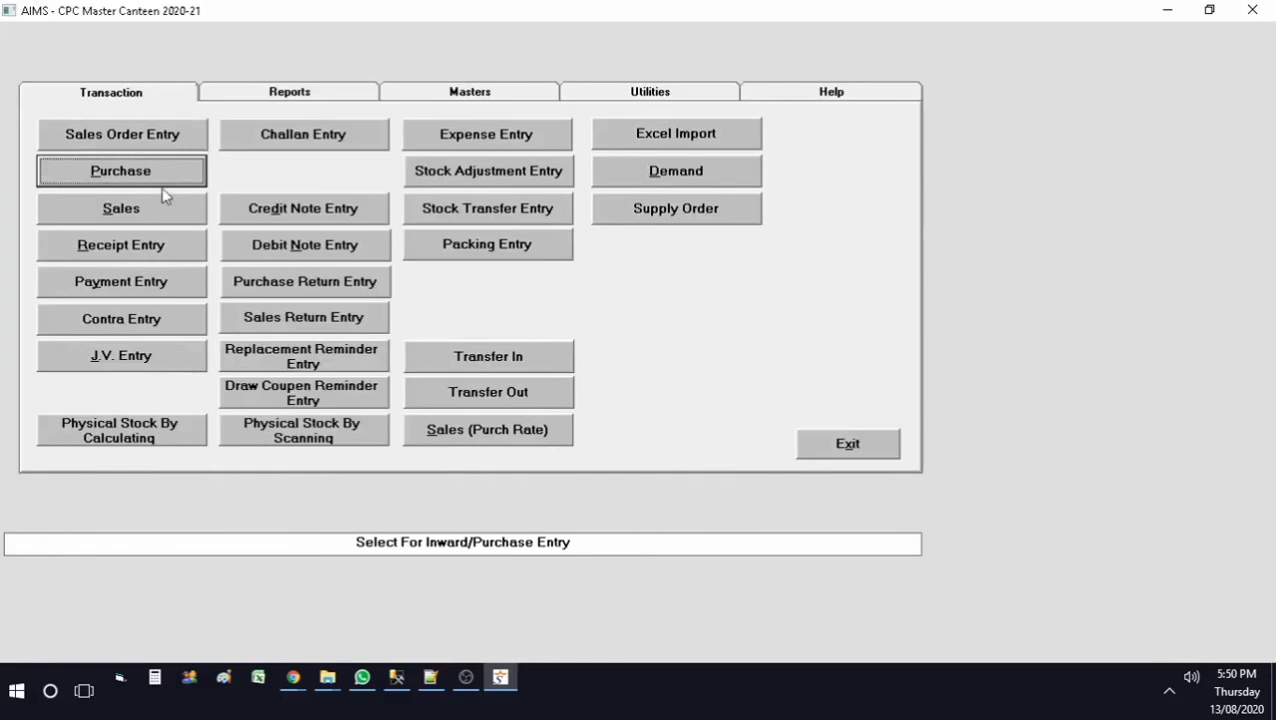
Step: Preview the Groupwise Sales summary for 01/04/2020–31/03/2021, showing DABUR INDIA LTD. profit 26841.16
{"action": "left_click", "coordinate": [290, 92]}
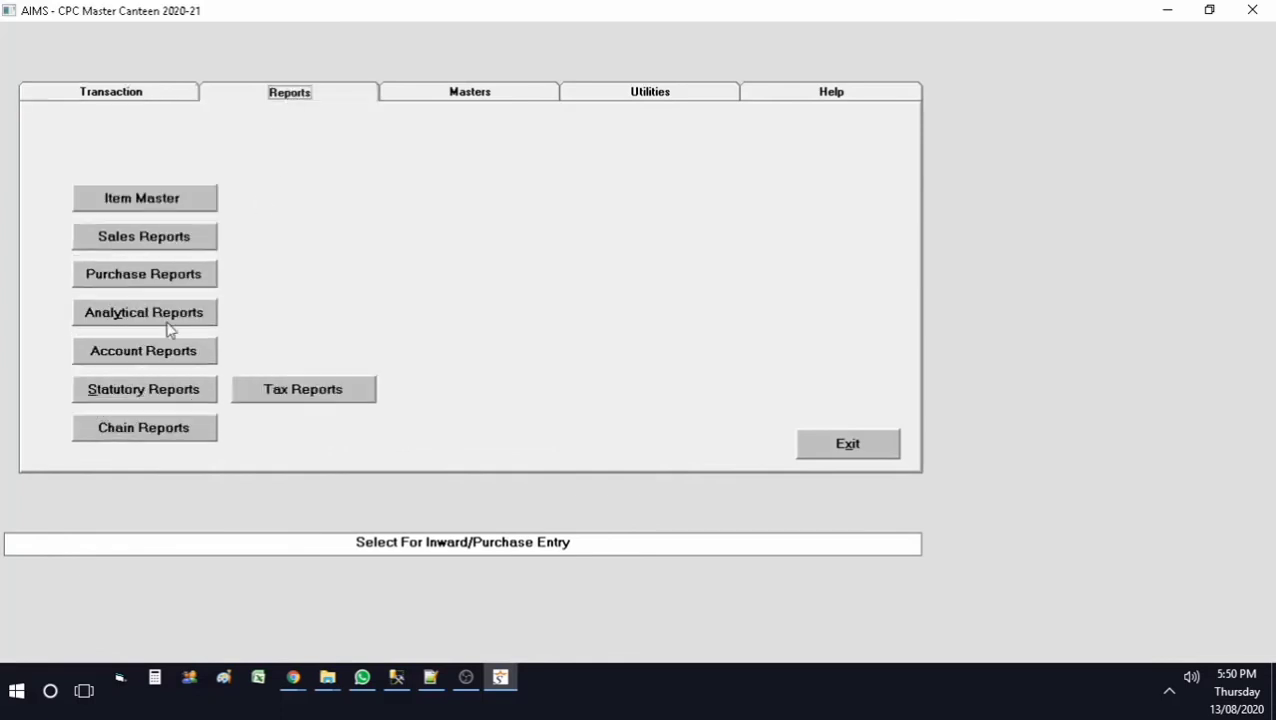
{"action": "left_click", "coordinate": [190, 246]}
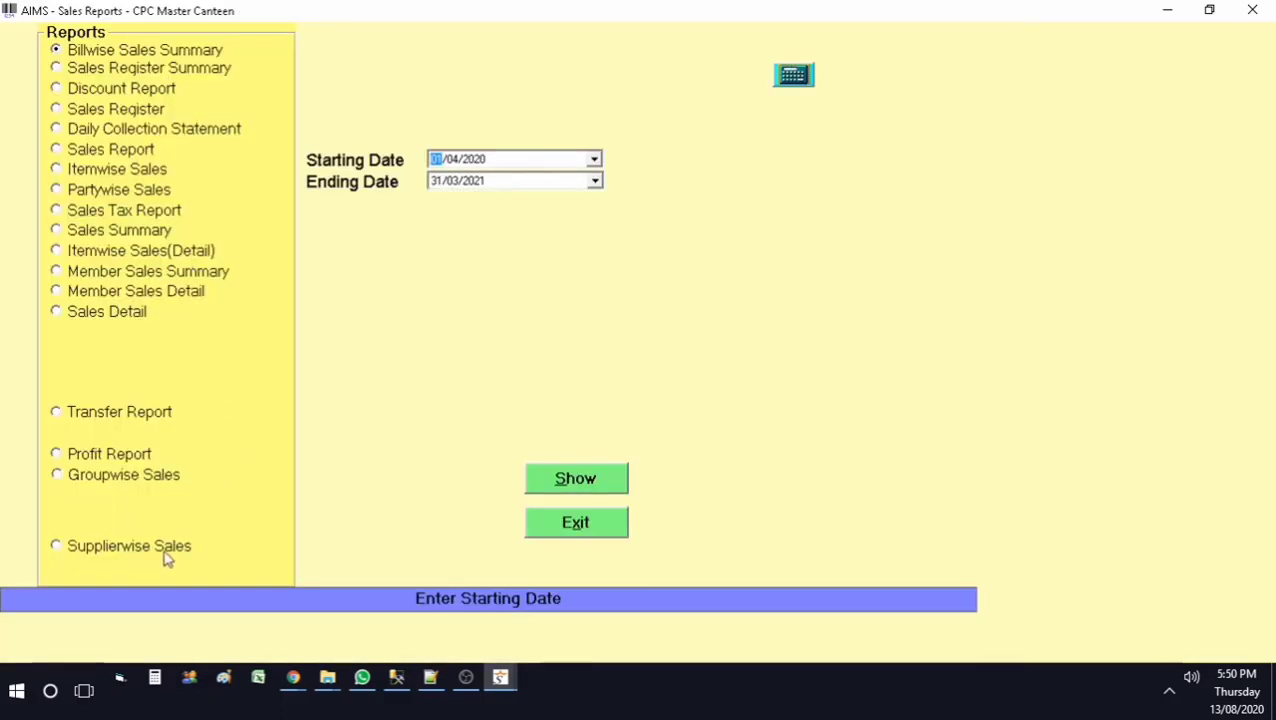
{"action": "left_click", "coordinate": [140, 488]}
{"action": "left_click", "coordinate": [615, 486]}
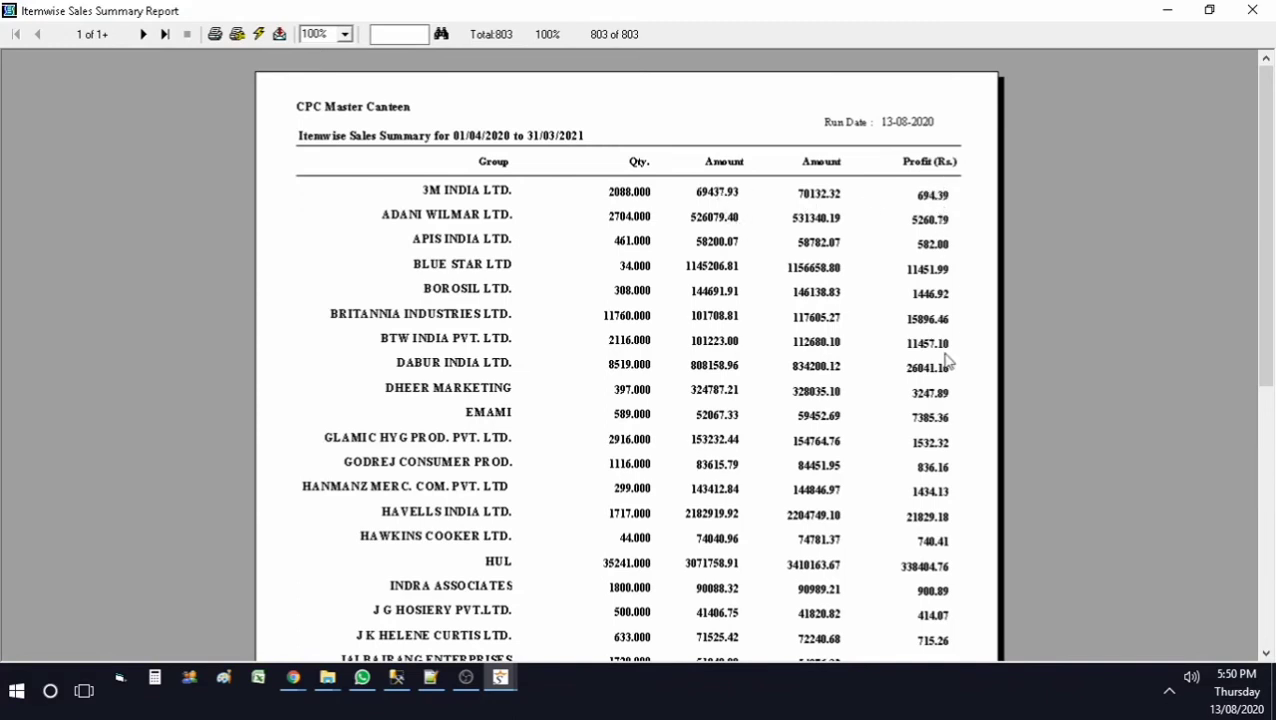
{"action": "left_click", "coordinate": [1250, 10]}
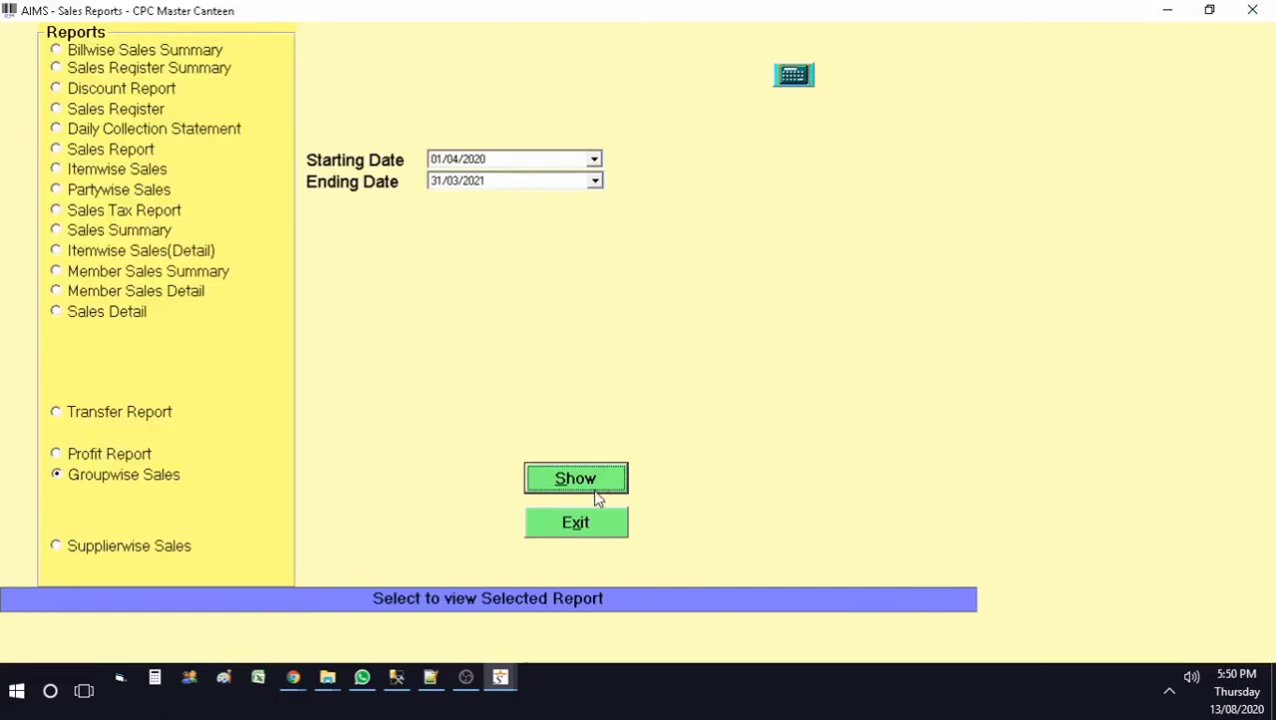
{"action": "left_click", "coordinate": [585, 515]}
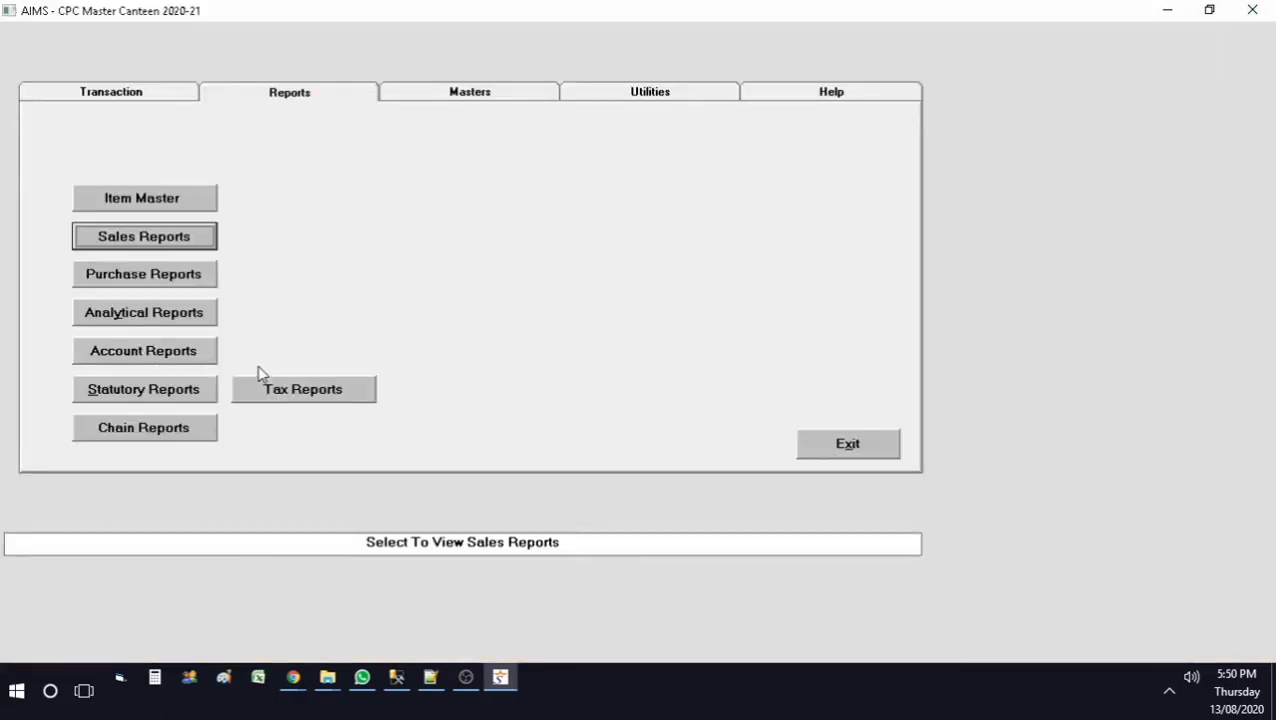
Step: View the Tax % wise Sales Summary, then try the Party wise report, which fails with run-time error 20507
{"action": "left_click", "coordinate": [318, 393]}
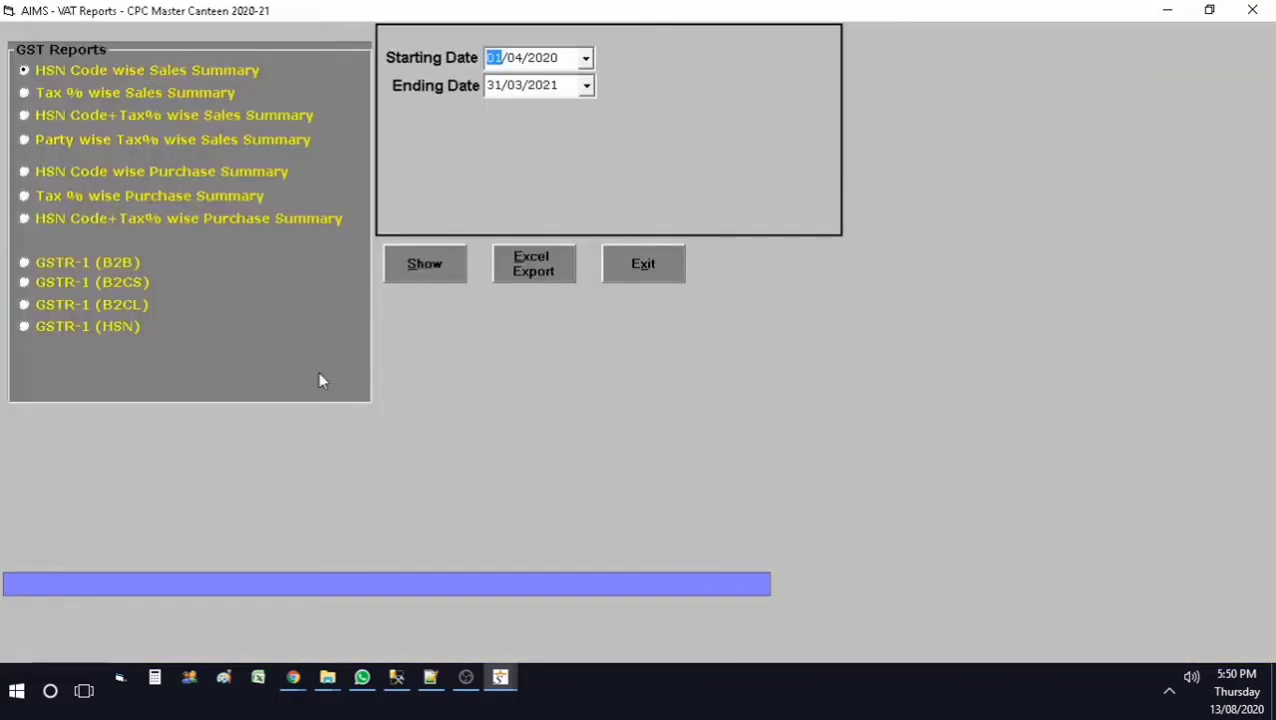
{"action": "left_click", "coordinate": [132, 94]}
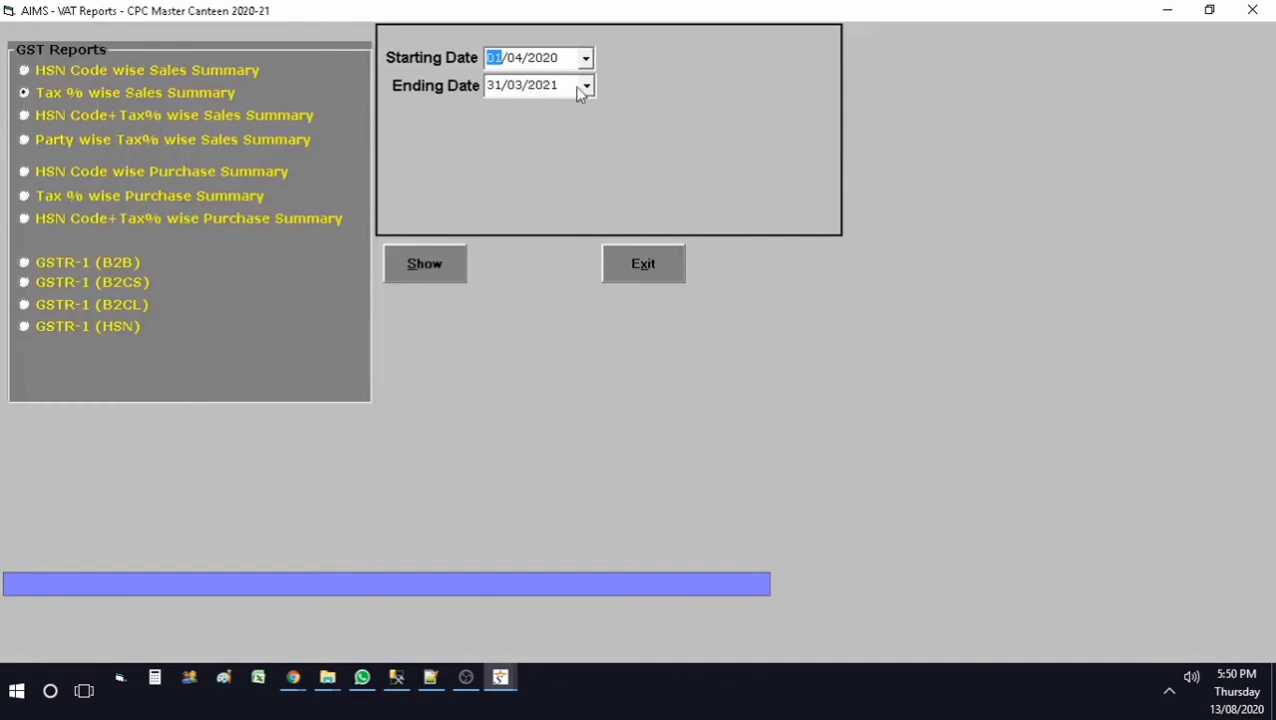
{"action": "left_click", "coordinate": [421, 265]}
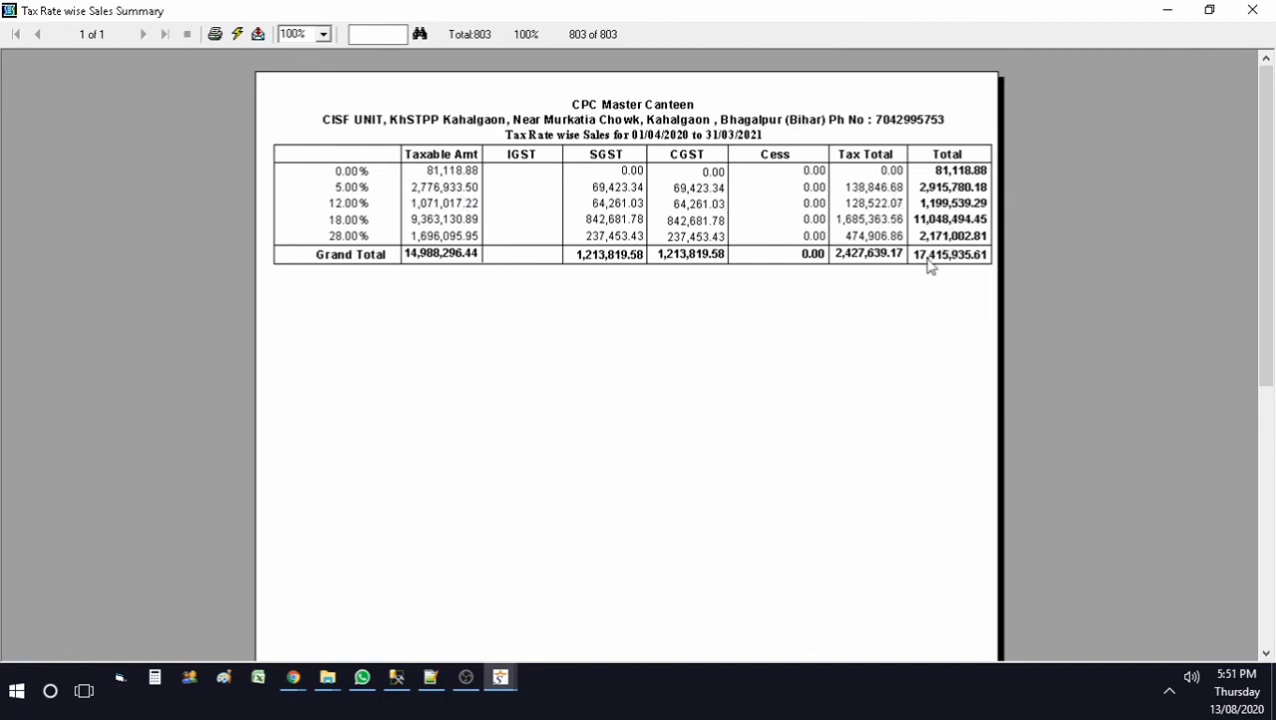
{"action": "left_click", "coordinate": [1252, 10]}
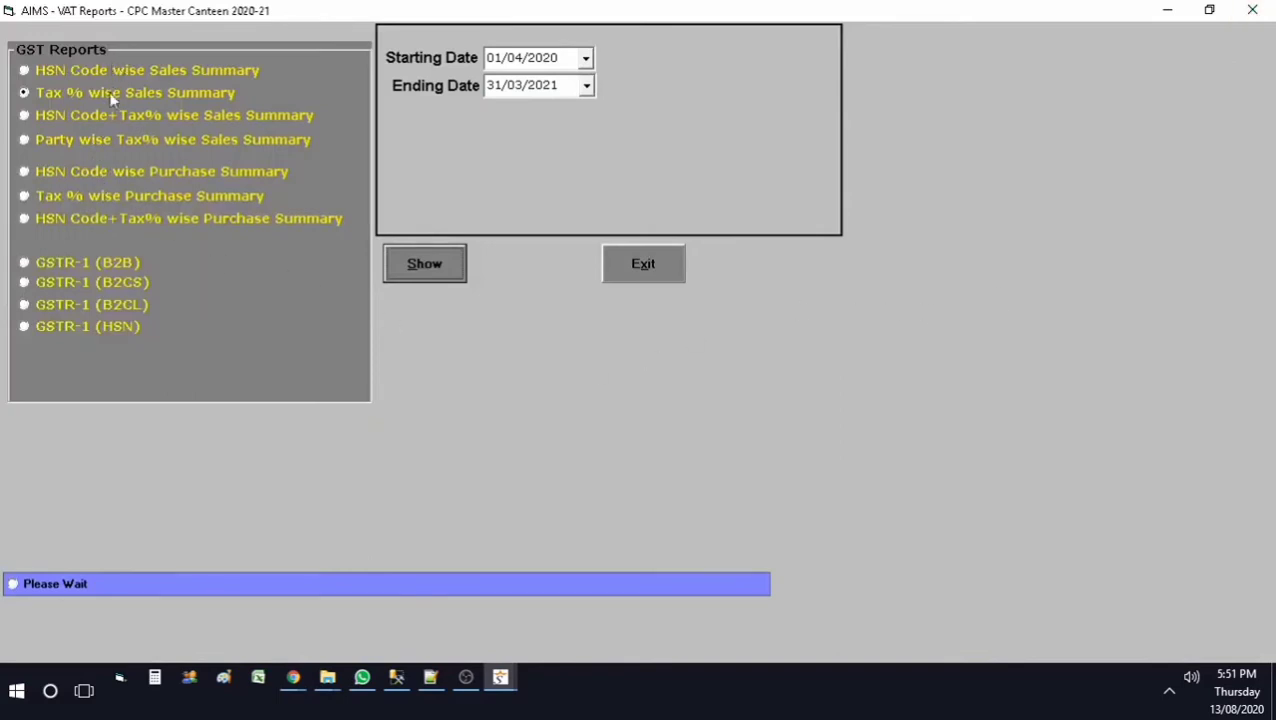
{"action": "left_click", "coordinate": [101, 139]}
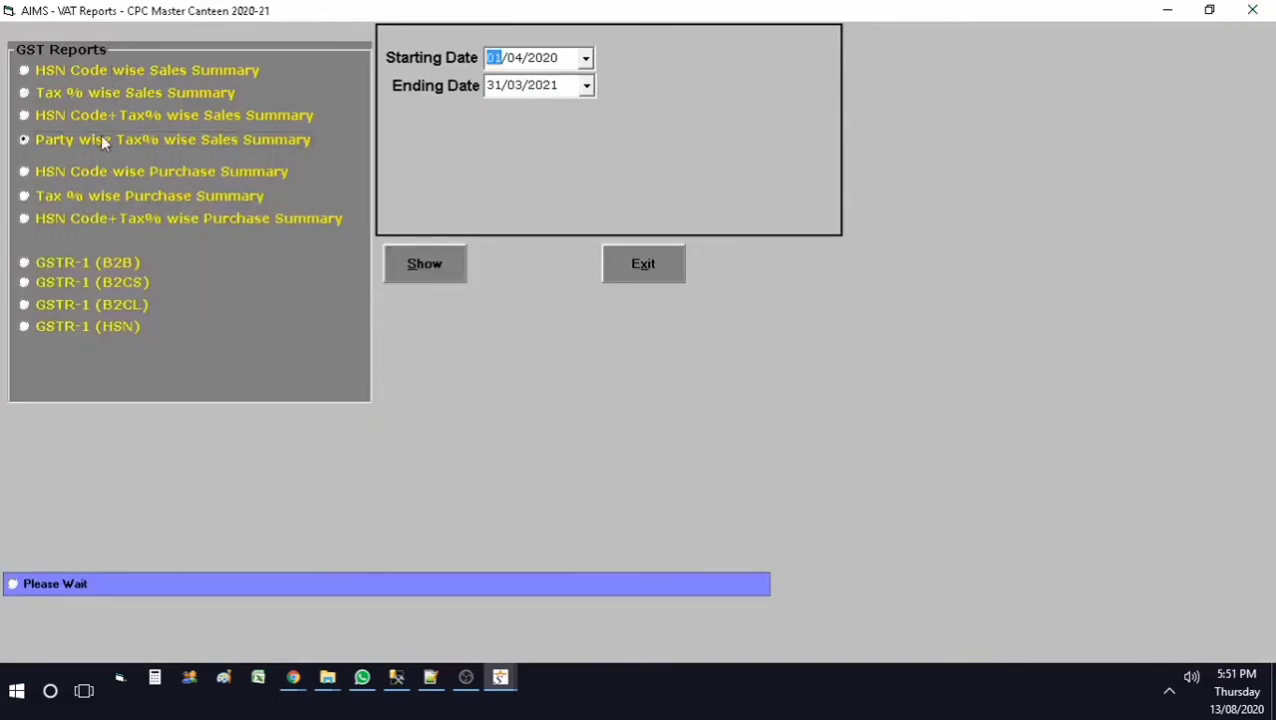
{"action": "left_click", "coordinate": [425, 274]}
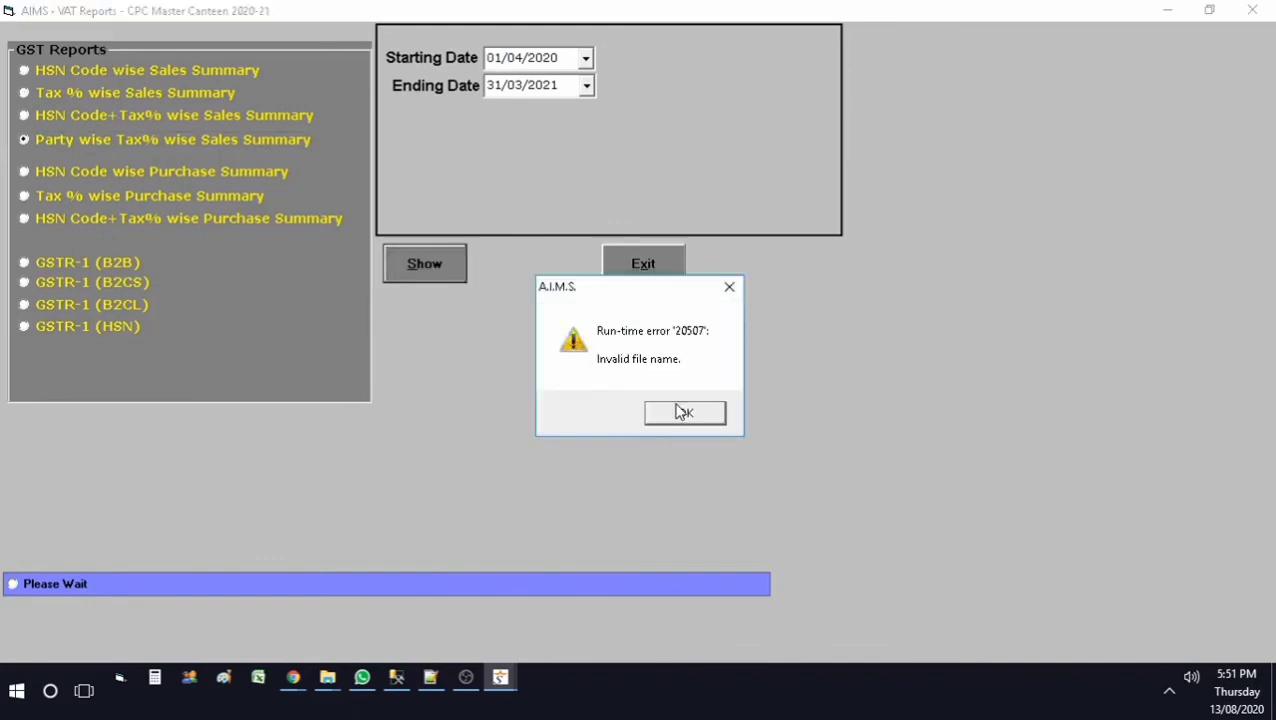
{"action": "left_click", "coordinate": [675, 410]}
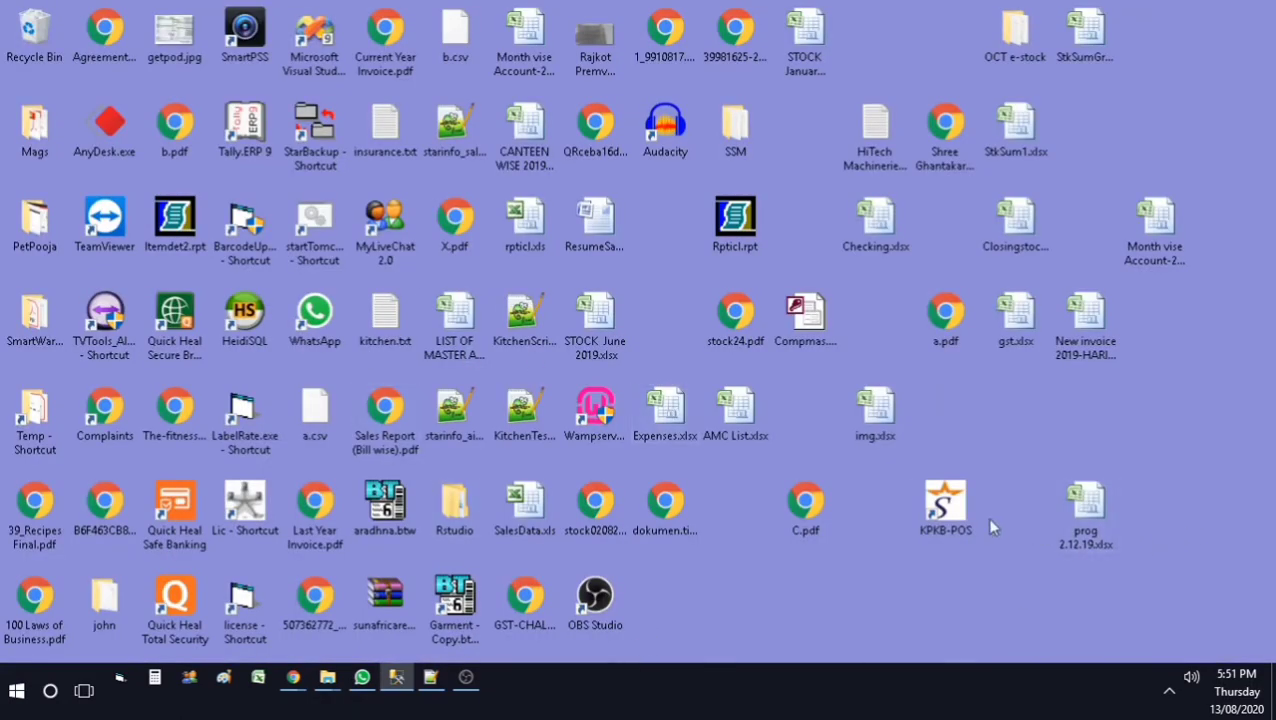
Step: Relaunch KPKB-POS, log in with the user credentials, and open CPC Master Canteen 2020-21
{"action": "double_click", "coordinate": [955, 515]}
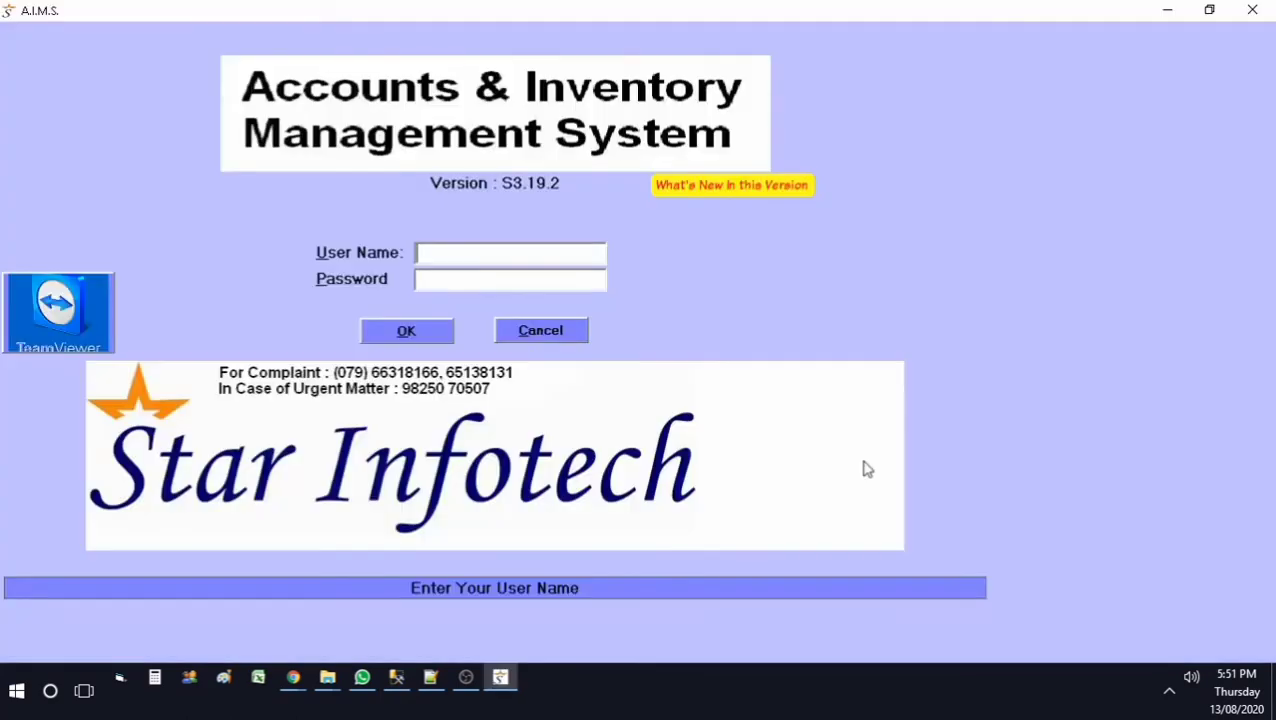
{"action": "type", "text": "1"}
{"action": "key", "text": "Return"}
{"action": "type", "text": "1"}
{"action": "left_click", "coordinate": [440, 333]}
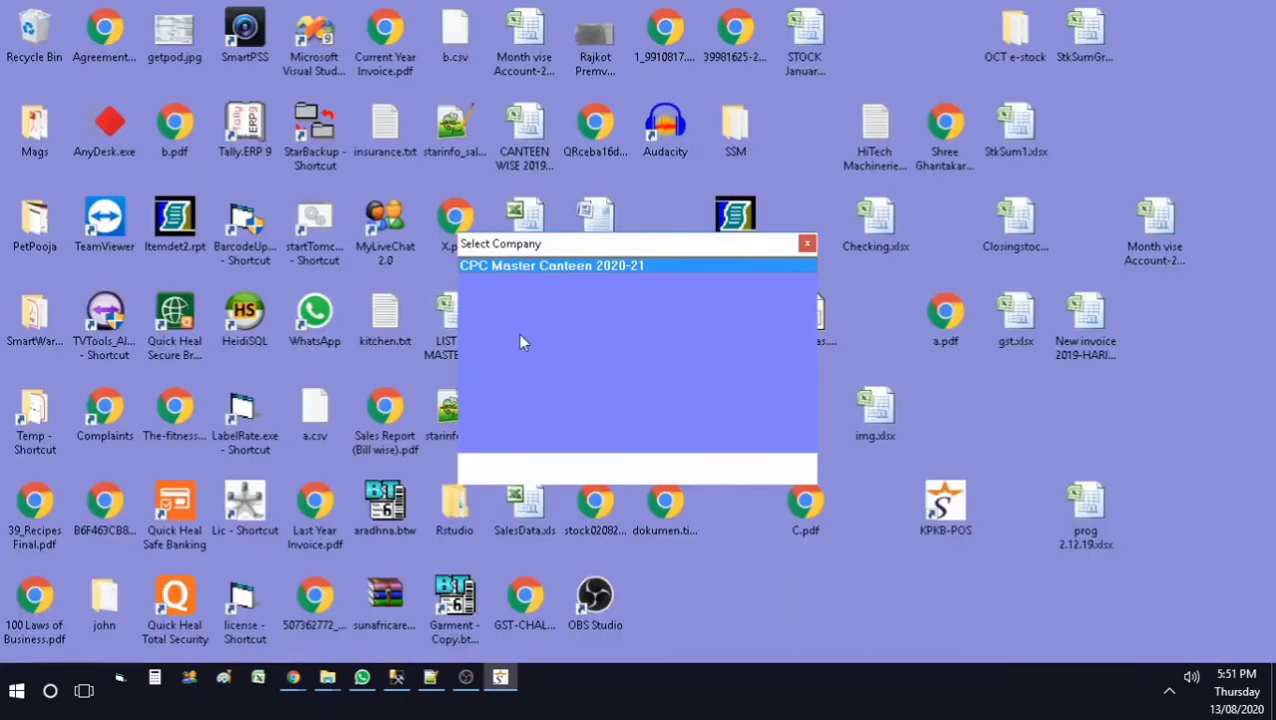
{"action": "double_click", "coordinate": [624, 266]}
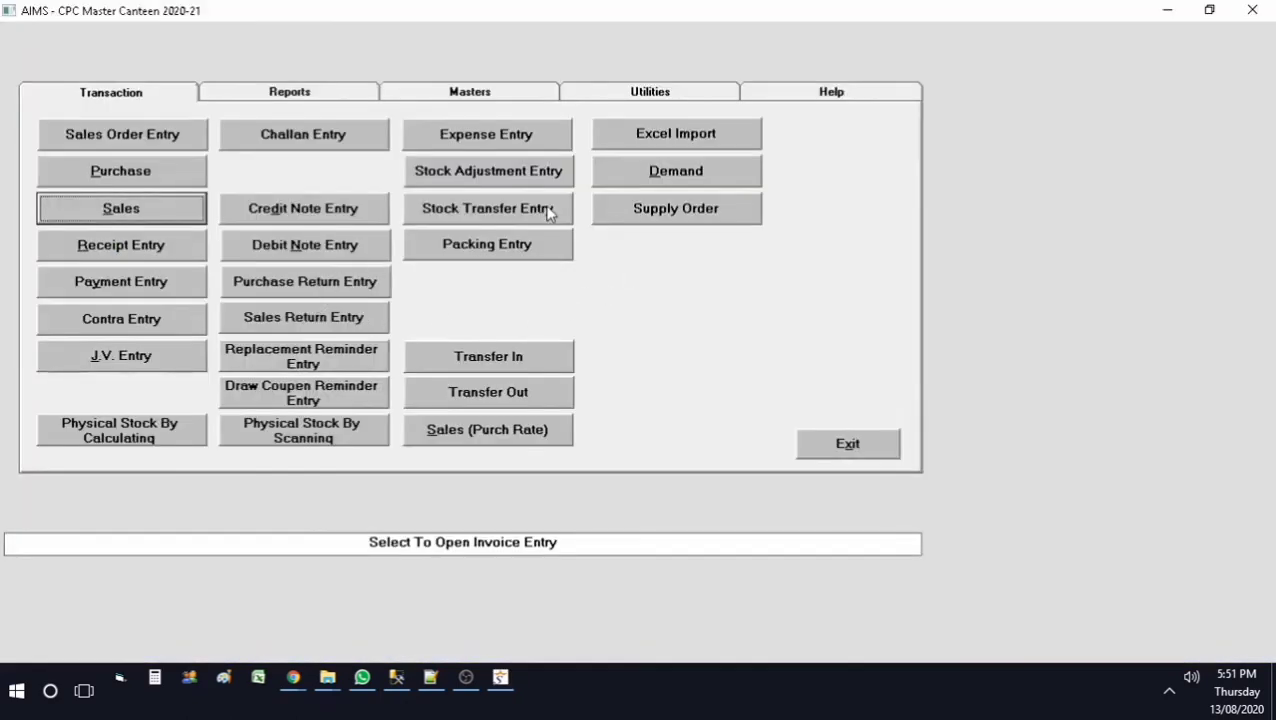
Step: Preview the 2020-21 party ledger for SUB CANTEEN BARAUNI (CD0004), closing at 4,309,086.00
{"action": "left_click", "coordinate": [285, 96]}
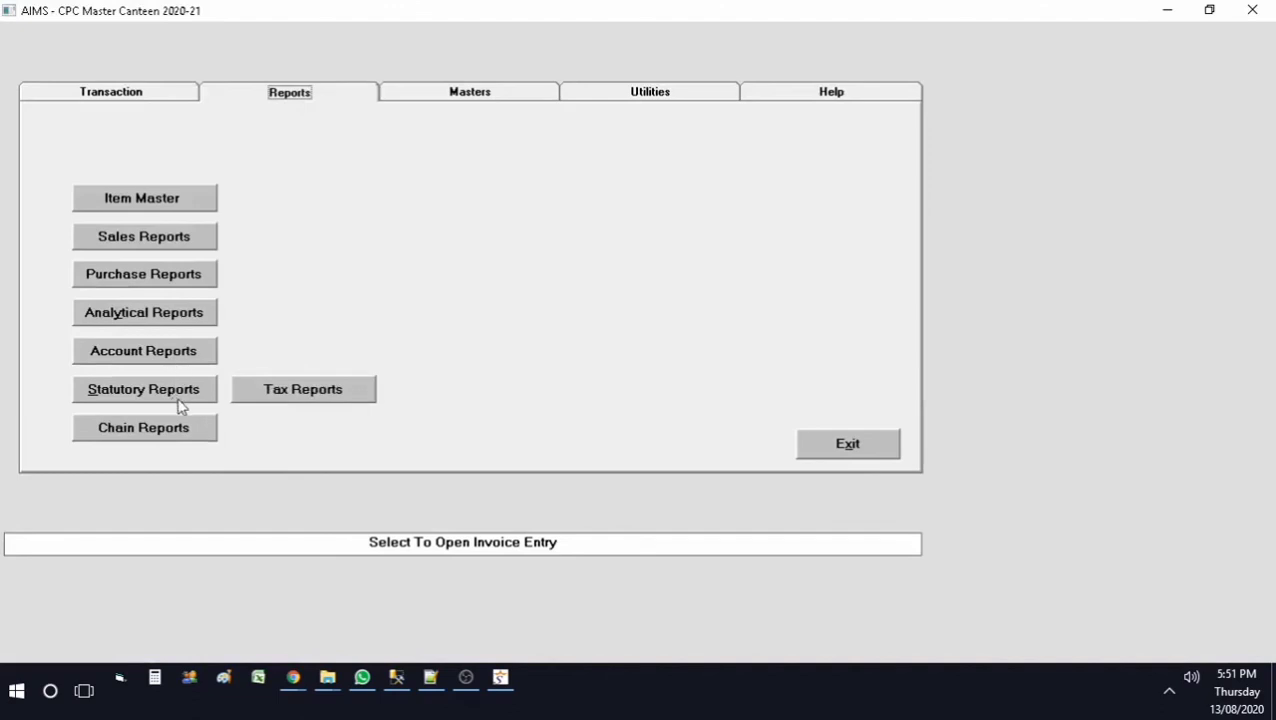
{"action": "left_click", "coordinate": [155, 353]}
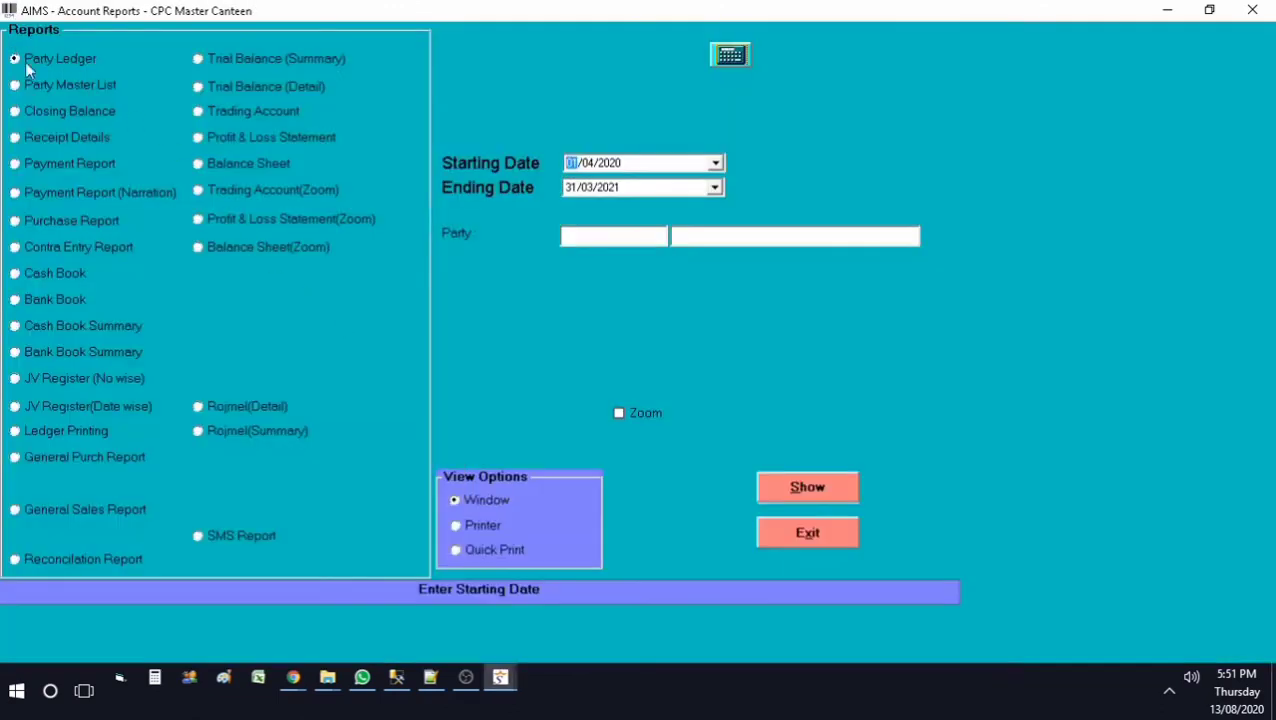
{"action": "left_click", "coordinate": [626, 240]}
{"action": "key", "text": "F1"}
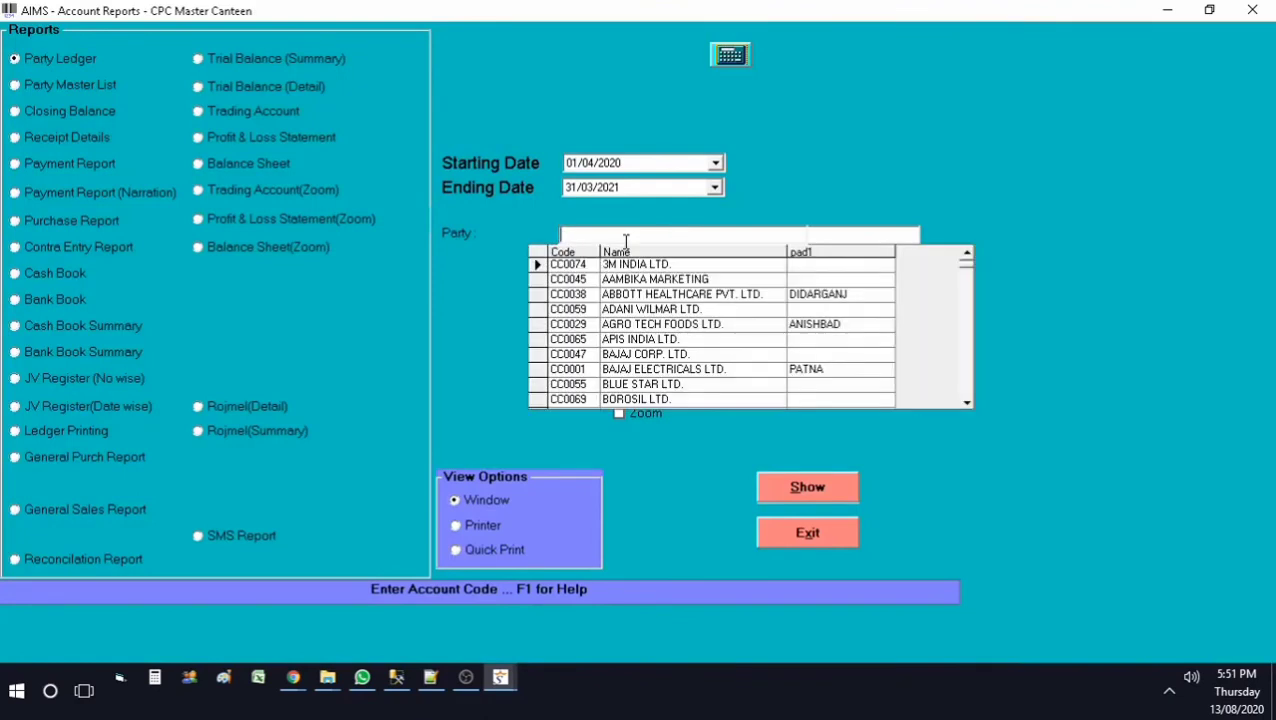
{"action": "type", "text": "sub"}
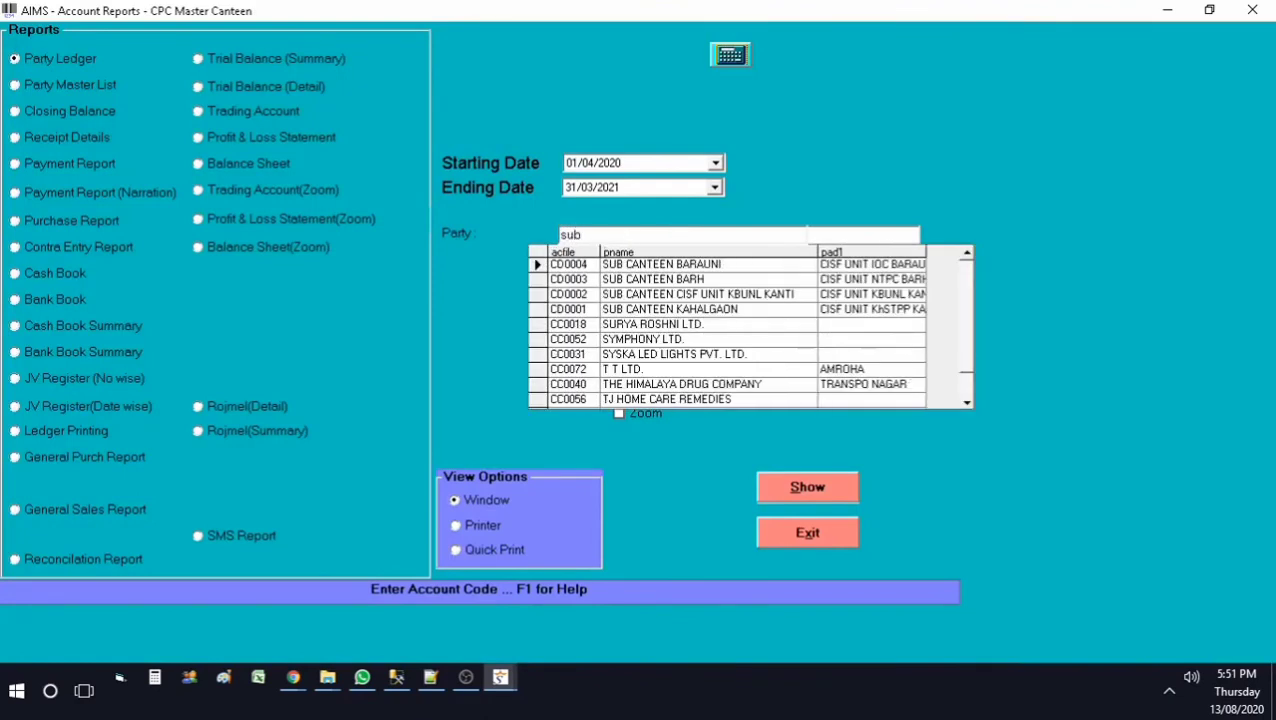
{"action": "key", "text": "Return"}
{"action": "key", "text": "Return"}
{"action": "key", "text": "Return"}
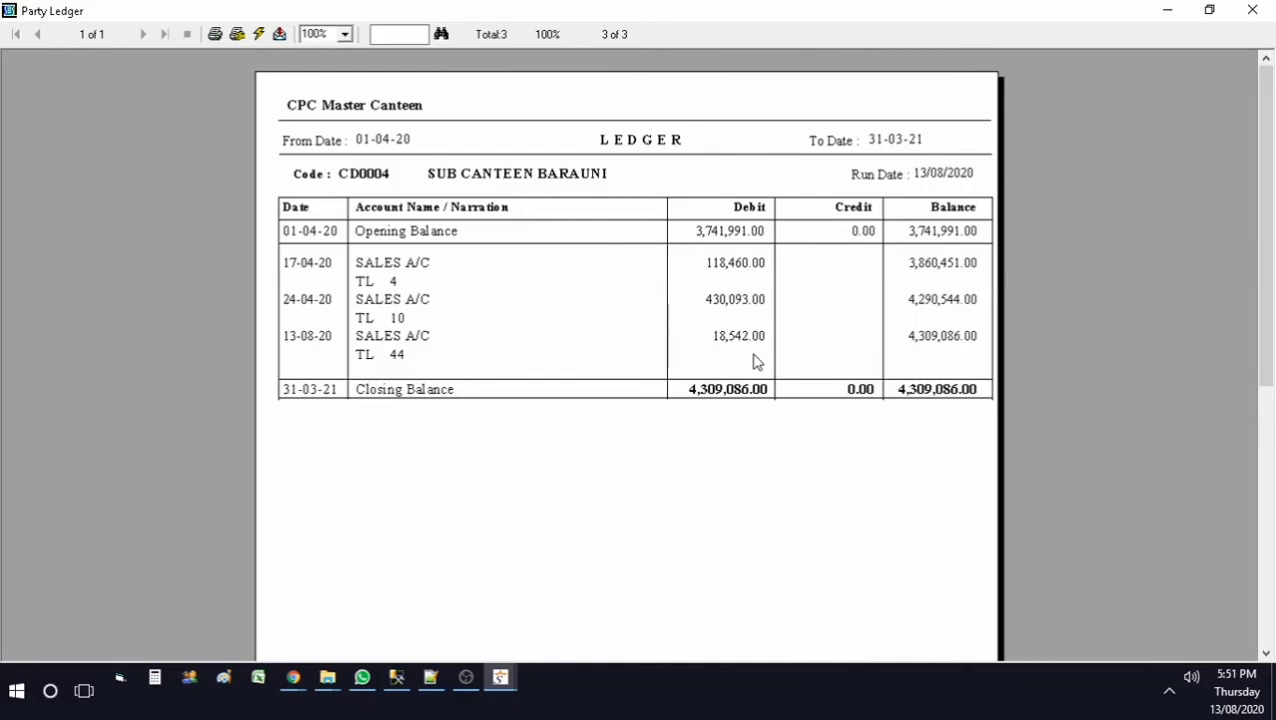
Step: Close the ledger preview and the account reports form, returning to the Transaction menu
{"action": "left_click", "coordinate": [1252, 10]}
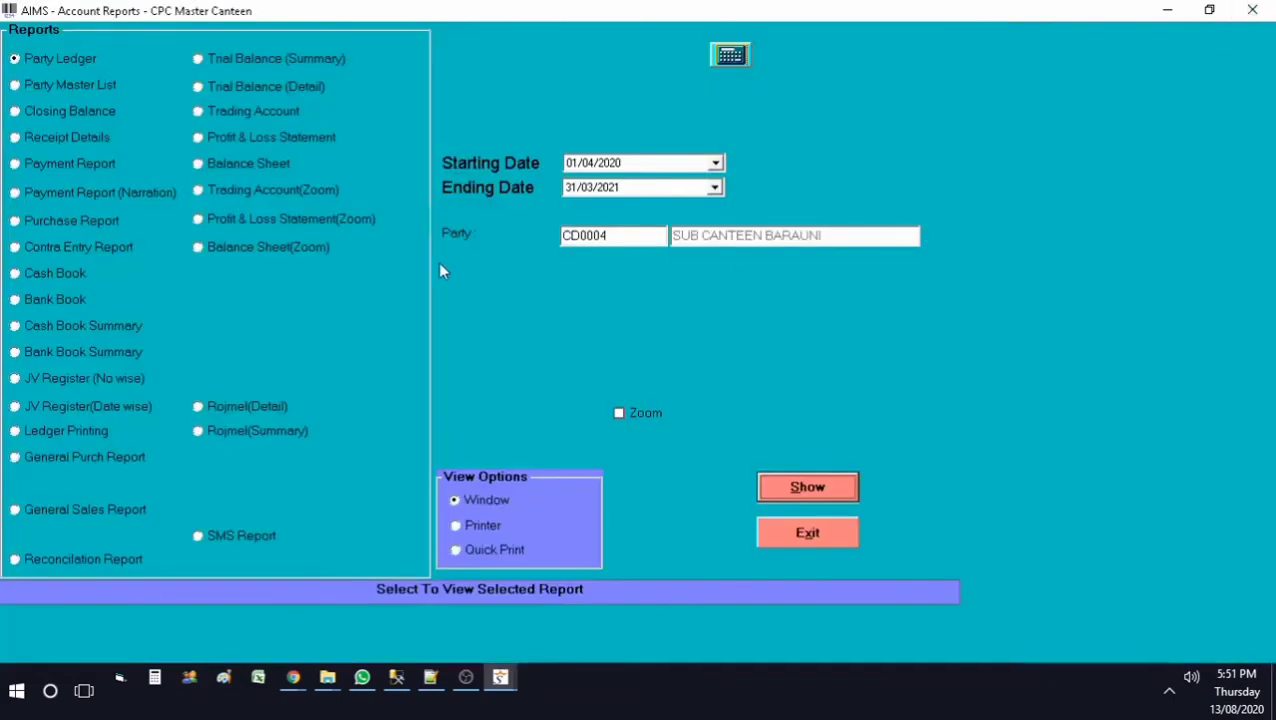
{"action": "left_click", "coordinate": [828, 536]}
{"action": "left_click", "coordinate": [157, 91]}
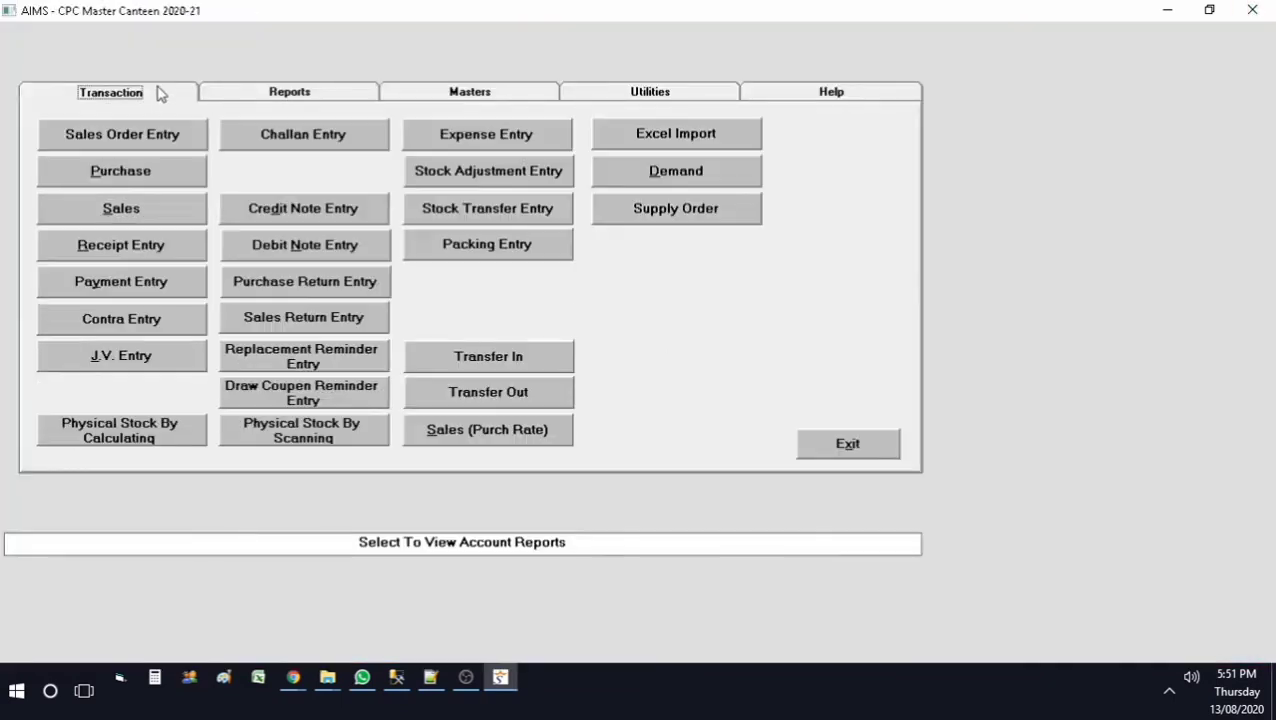
Step: Start a new receipt entry with RTGS/NEFT as the payment mode
{"action": "left_click", "coordinate": [121, 245]}
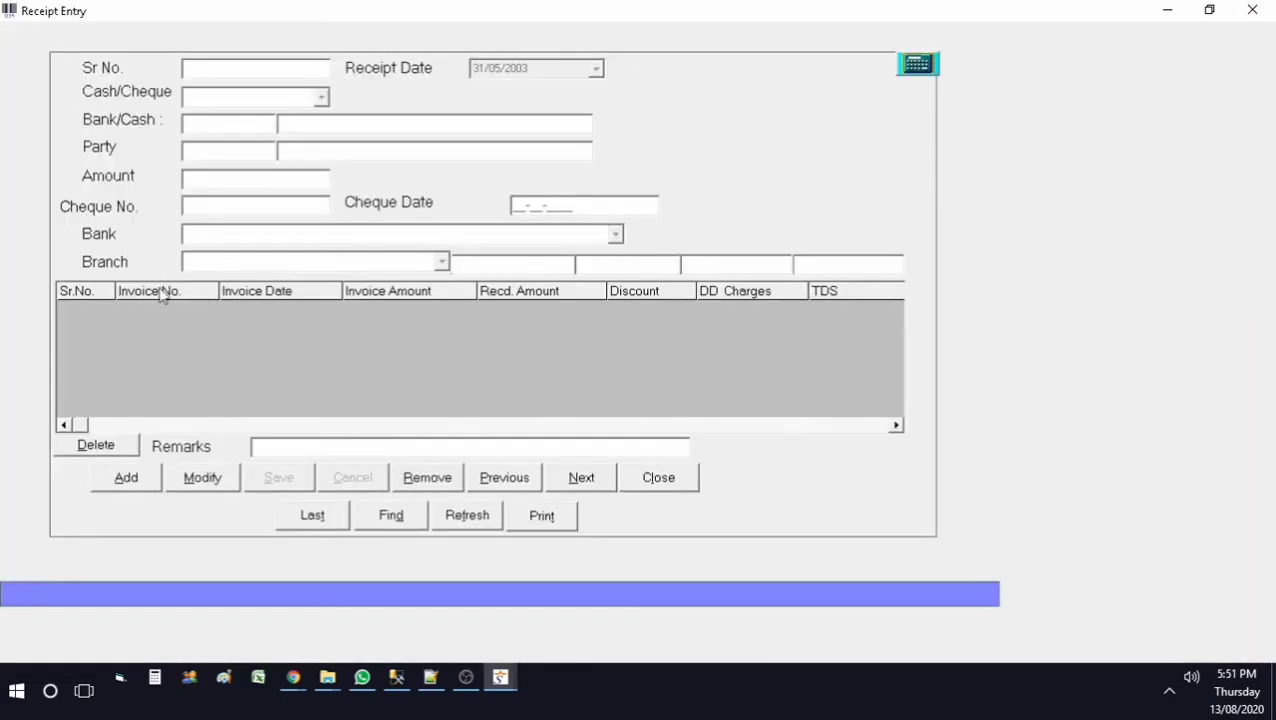
{"action": "left_click", "coordinate": [126, 477]}
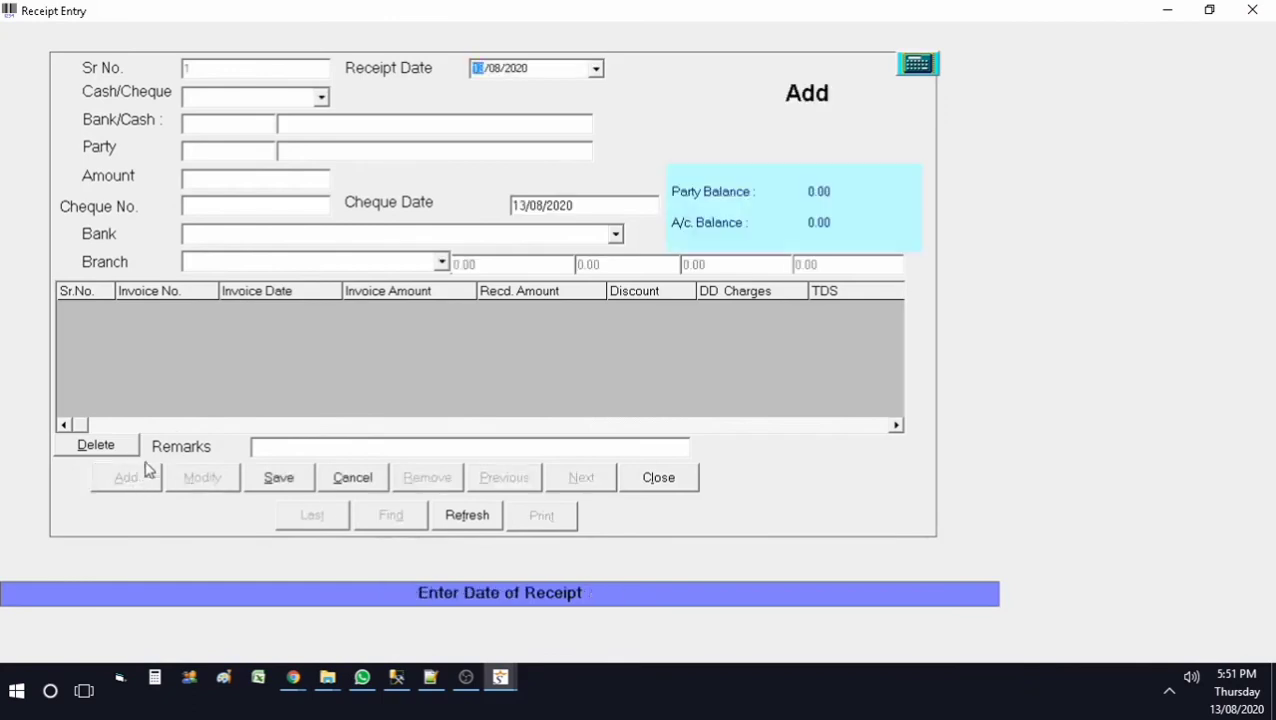
{"action": "left_click", "coordinate": [321, 97]}
{"action": "left_click", "coordinate": [256, 162]}
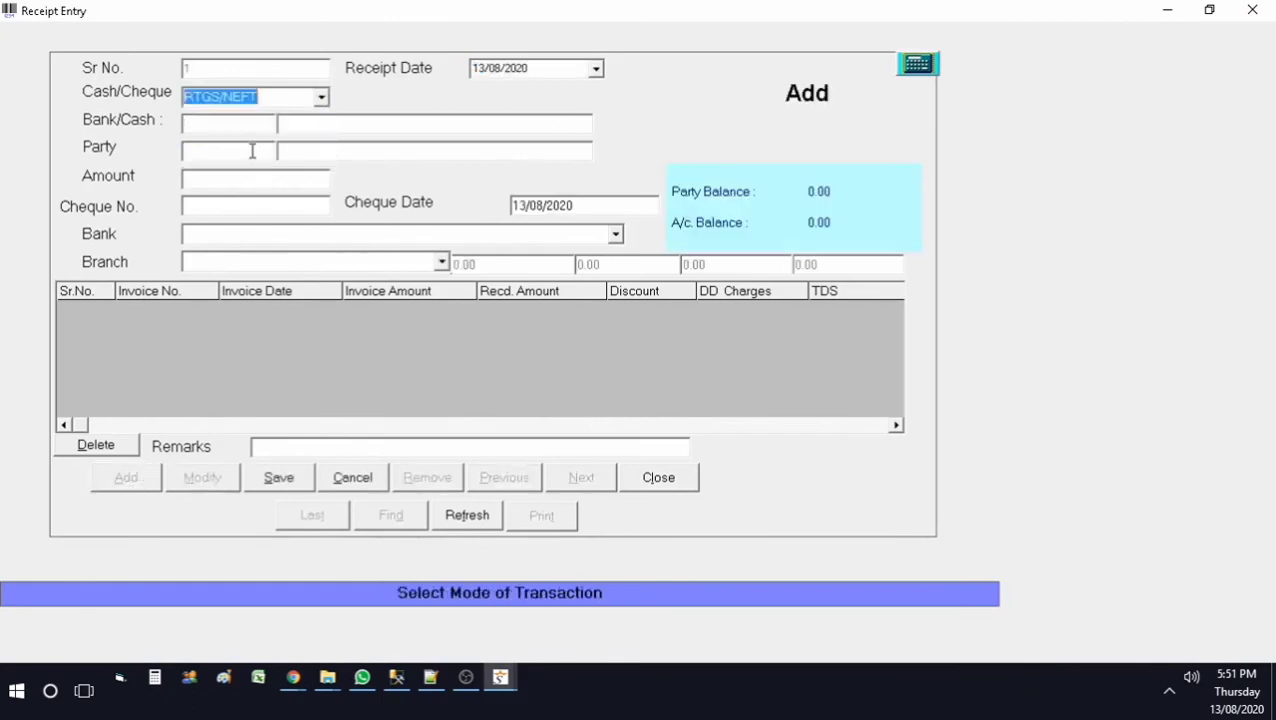
{"action": "left_click", "coordinate": [222, 124]}
{"action": "left_click", "coordinate": [228, 150]}
Step: Enter party SUB CANTEEN BARAUNI, amount 100000 and bank SBI JAISALMER BRANCH
{"action": "key", "text": "F1"}
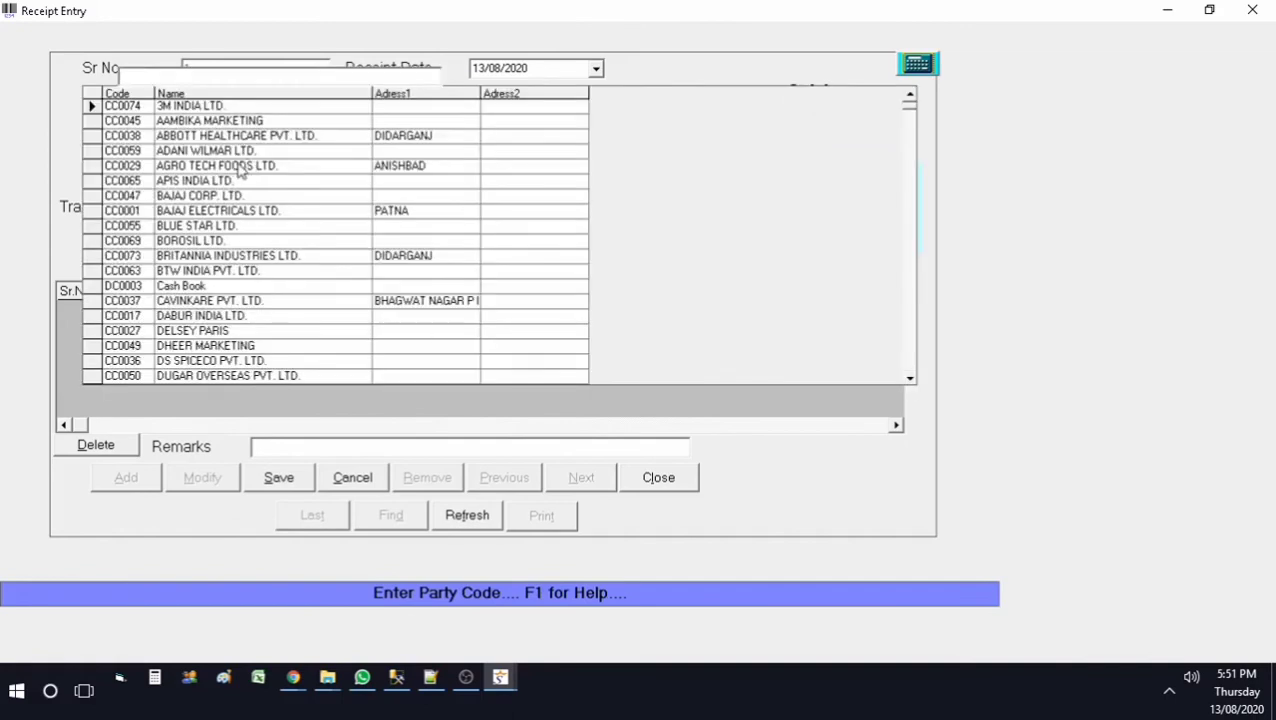
{"action": "type", "text": "sub"}
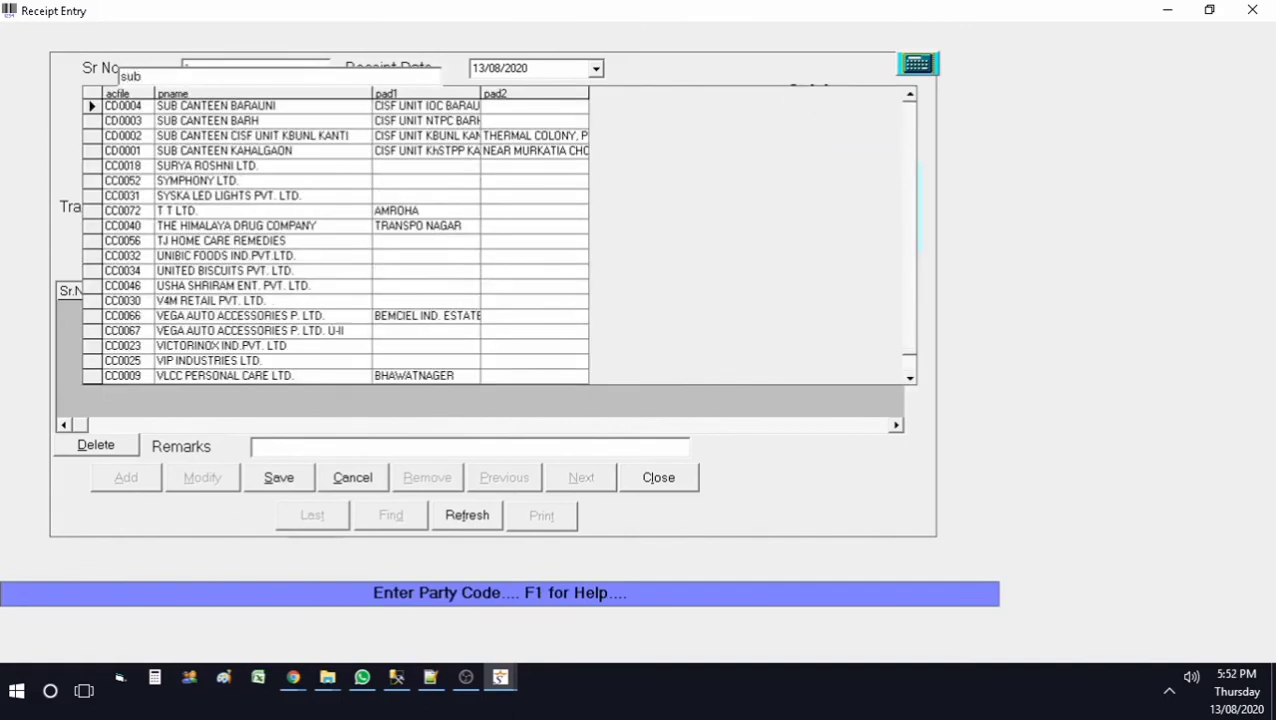
{"action": "key", "text": "Return"}
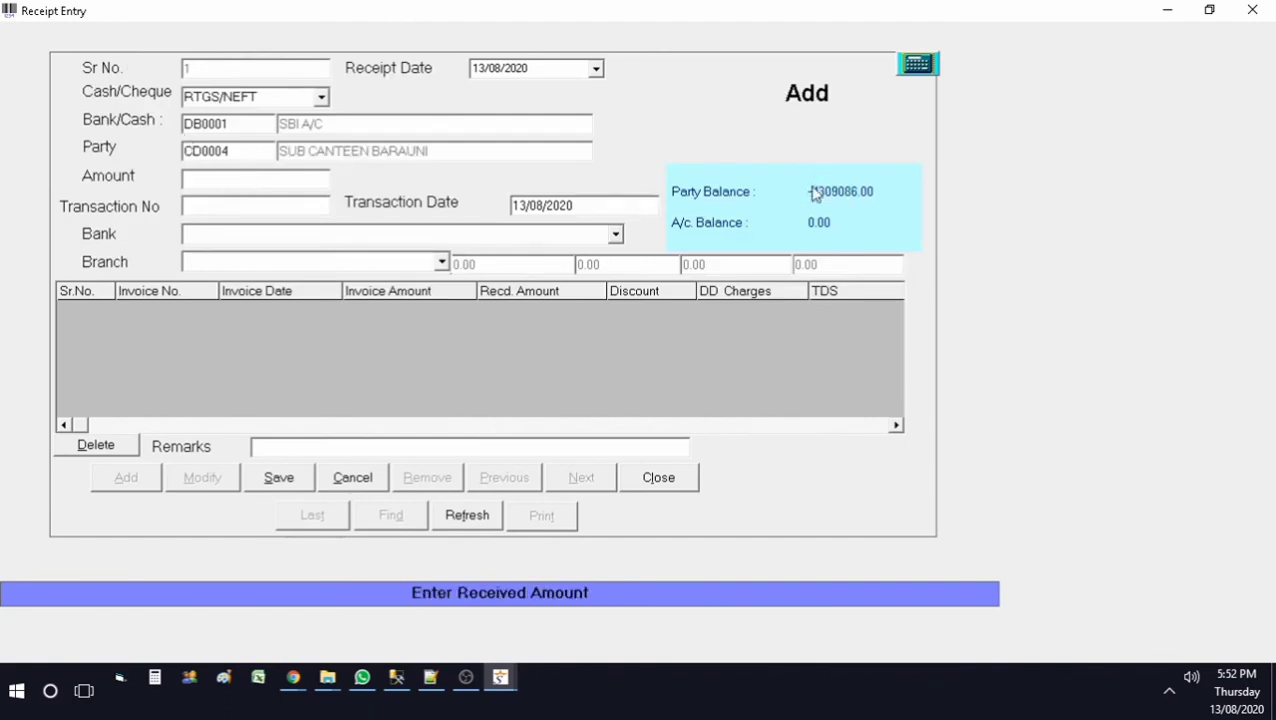
{"action": "type", "text": "100000"}
{"action": "left_click", "coordinate": [616, 235]}
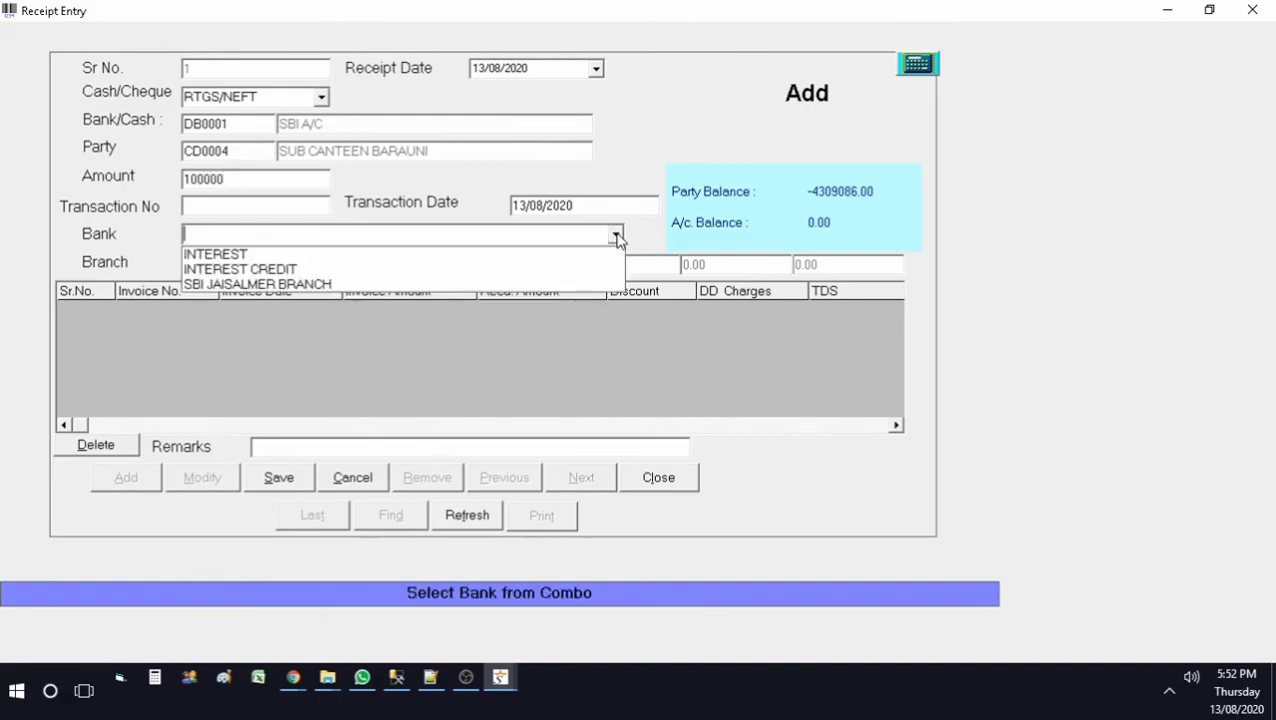
{"action": "left_click", "coordinate": [501, 286]}
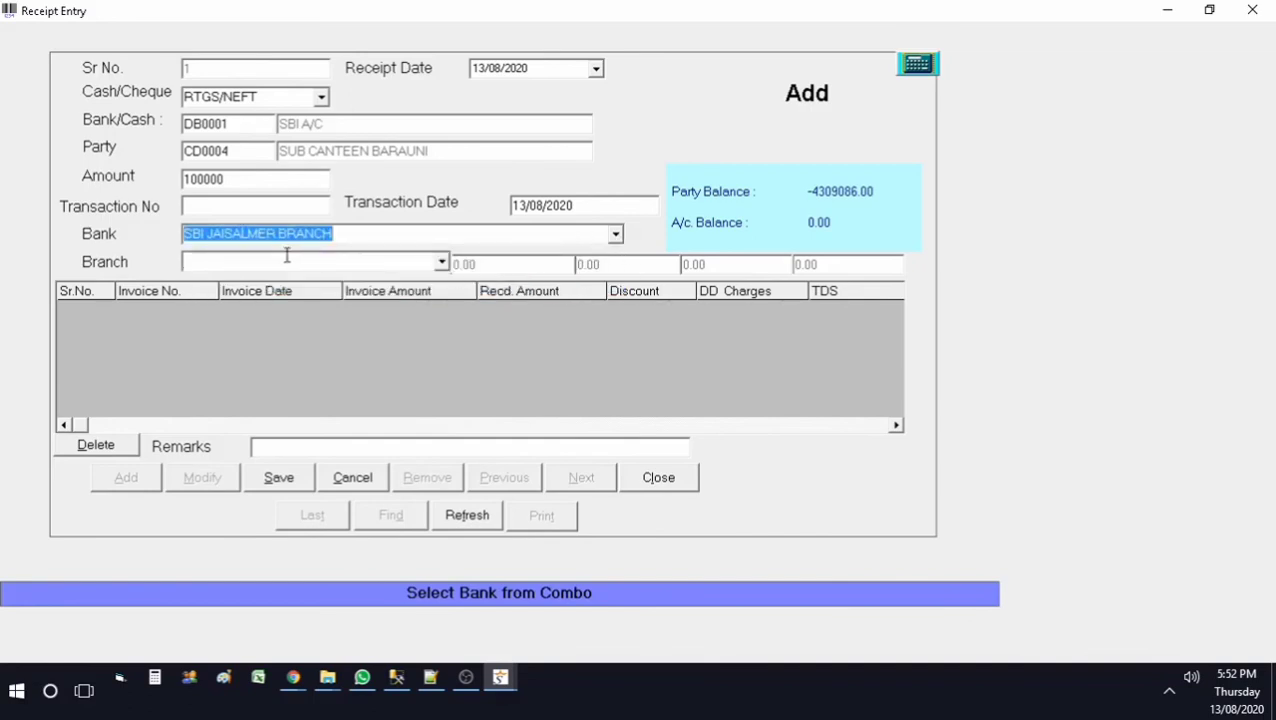
{"action": "left_click", "coordinate": [441, 262]}
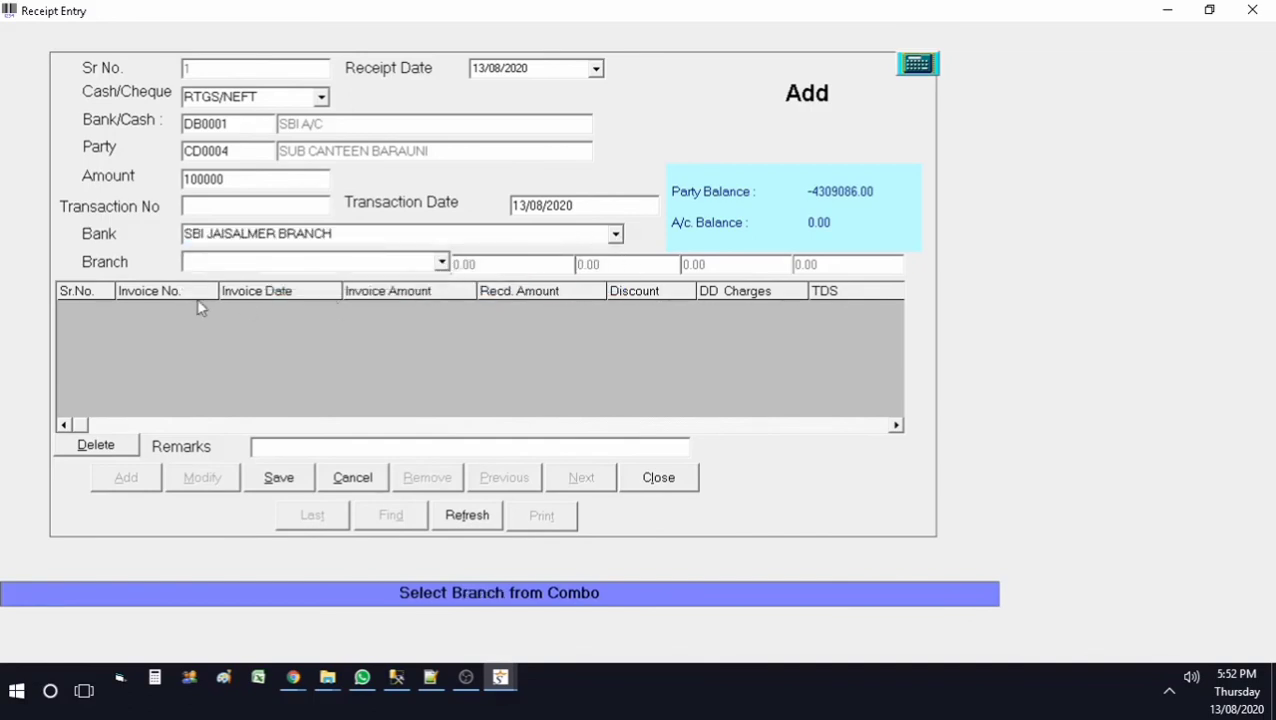
Step: Apply 100000 received against invoice TL4, save the receipt, and close the form
{"action": "left_click", "coordinate": [172, 304]}
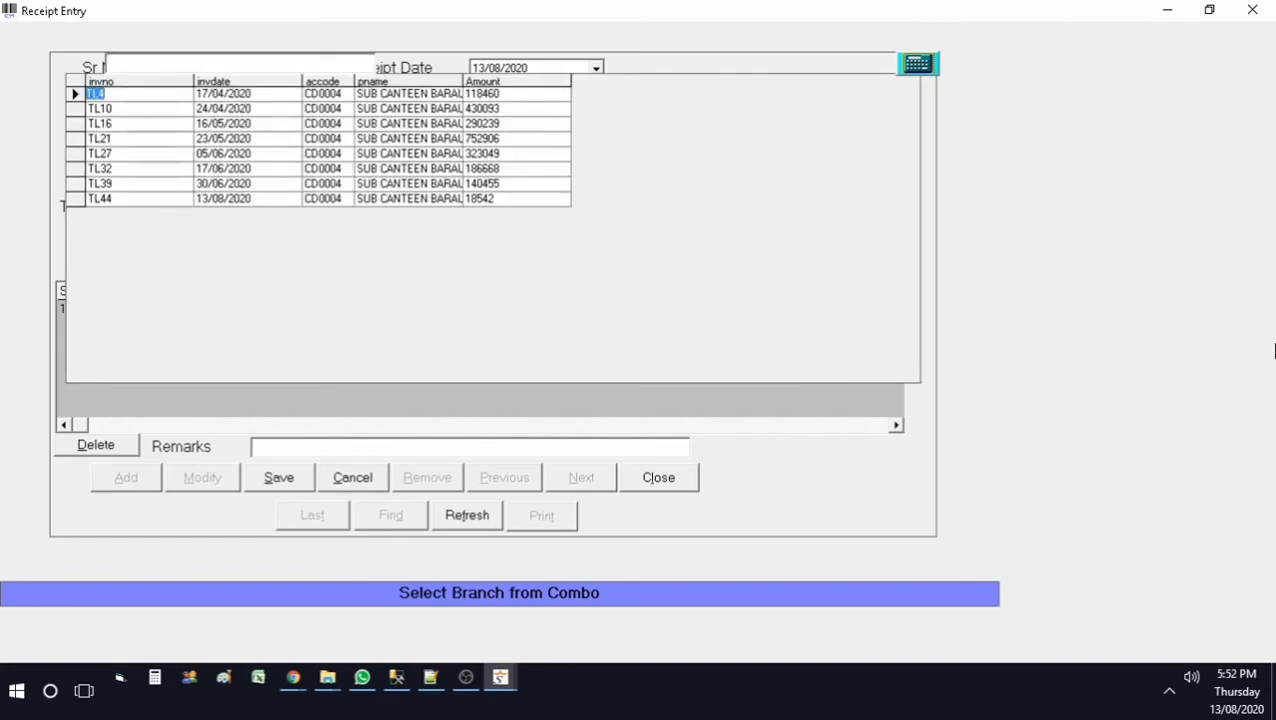
{"action": "key", "text": "Return"}
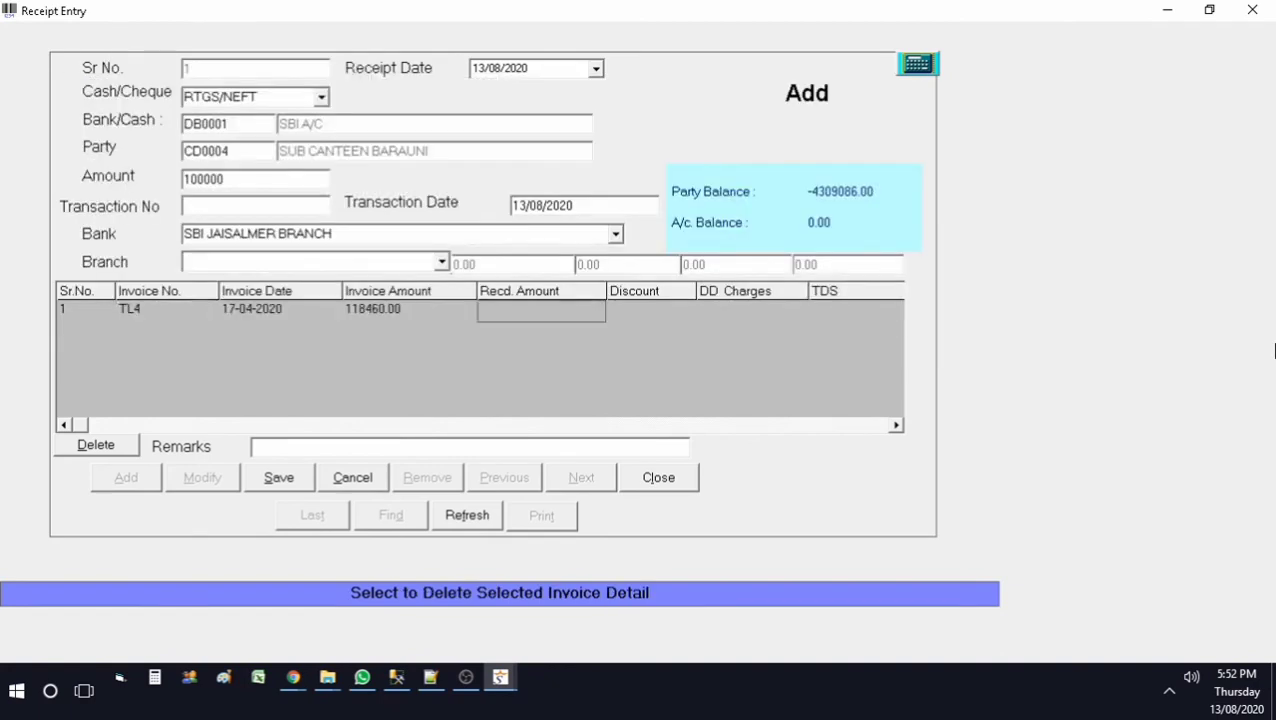
{"action": "type", "text": "1"}
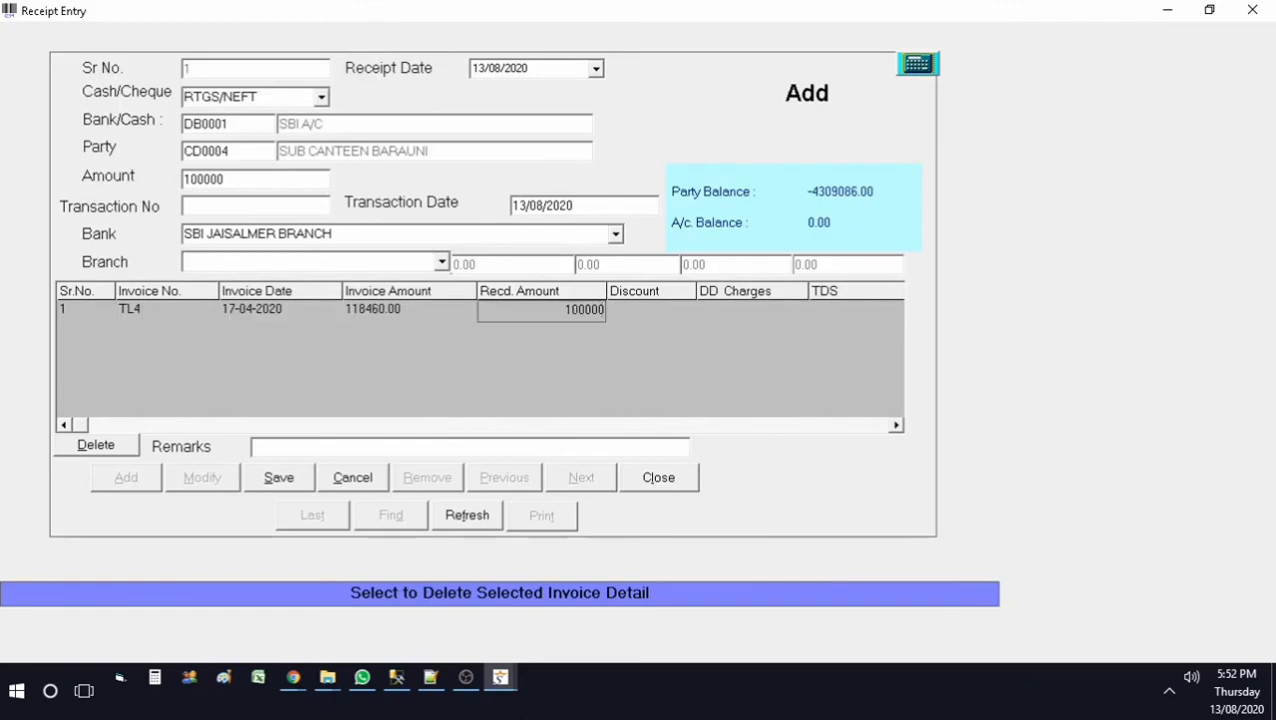
{"action": "type", "text": "00000"}
{"action": "key", "text": "Return"}
{"action": "key", "text": "Return"}
{"action": "key", "text": "Return"}
{"action": "key", "text": "Return"}
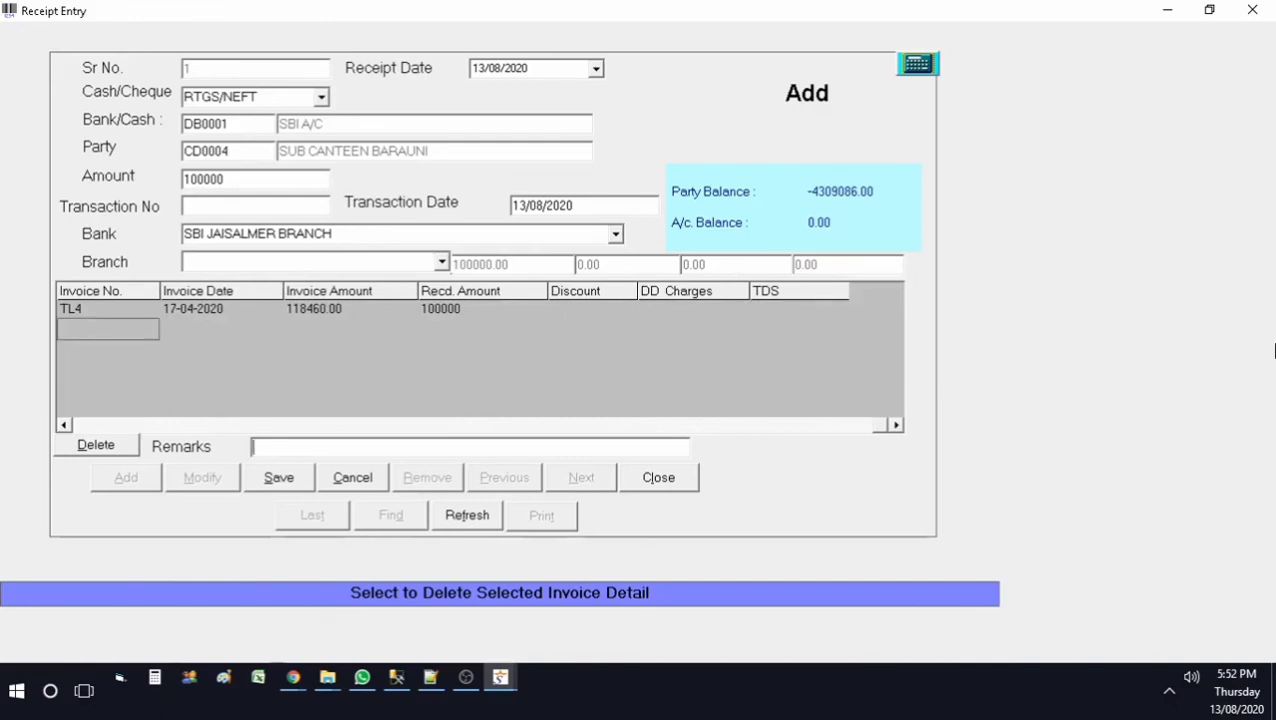
{"action": "key", "text": "alt+s"}
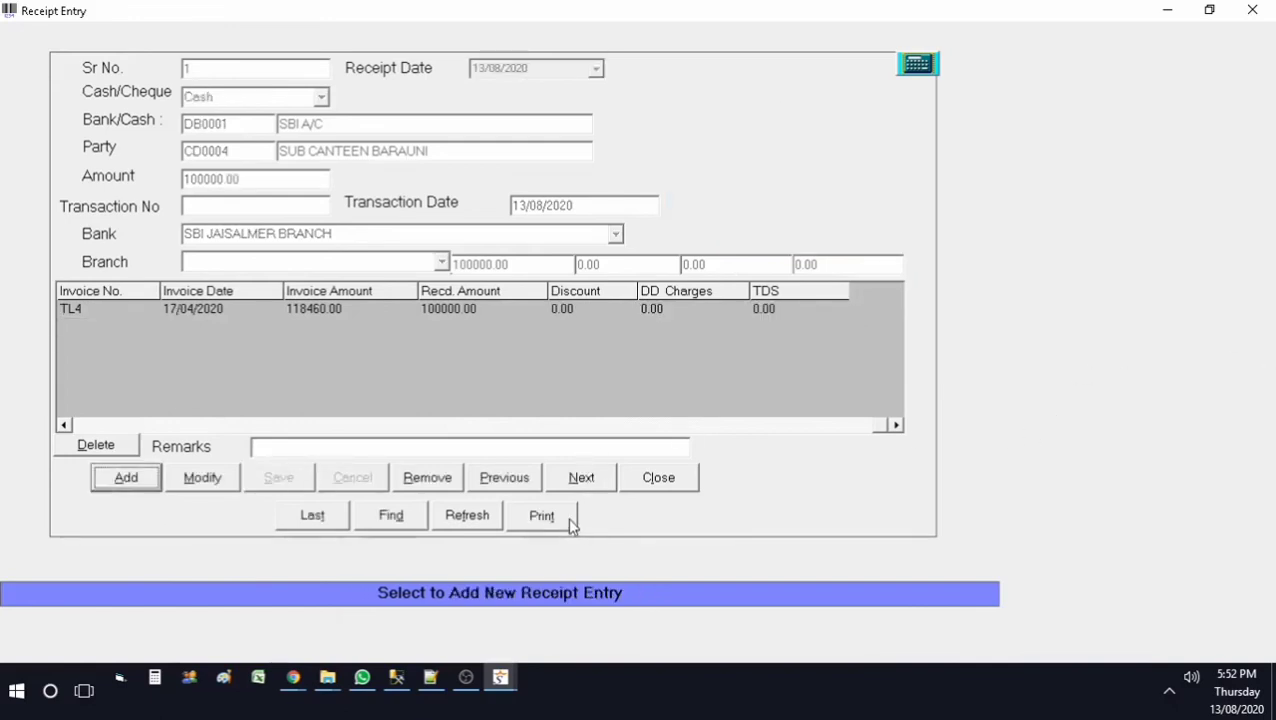
{"action": "left_click", "coordinate": [674, 483]}
Step: Review SUB CANTEEN BARAUNI's party ledger showing the 100,000.00 receipt and 4,209,086.00 closing, then exit
{"action": "left_click", "coordinate": [363, 95]}
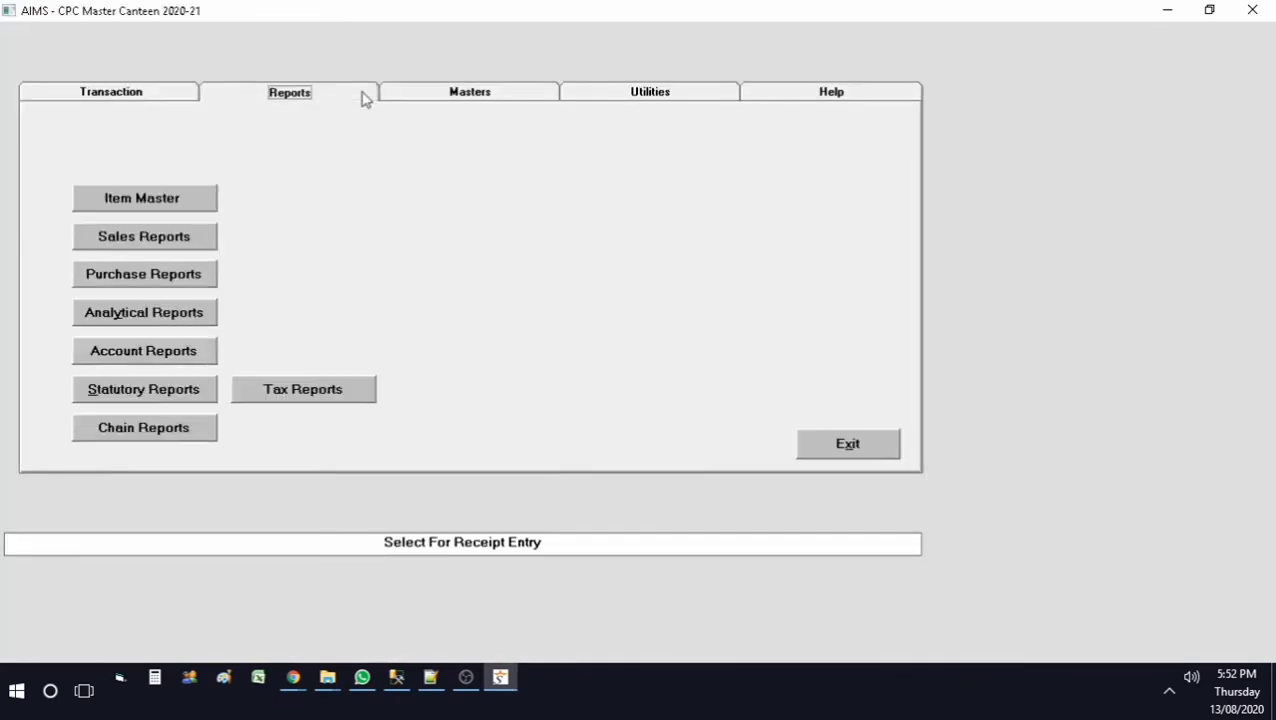
{"action": "left_click", "coordinate": [176, 352]}
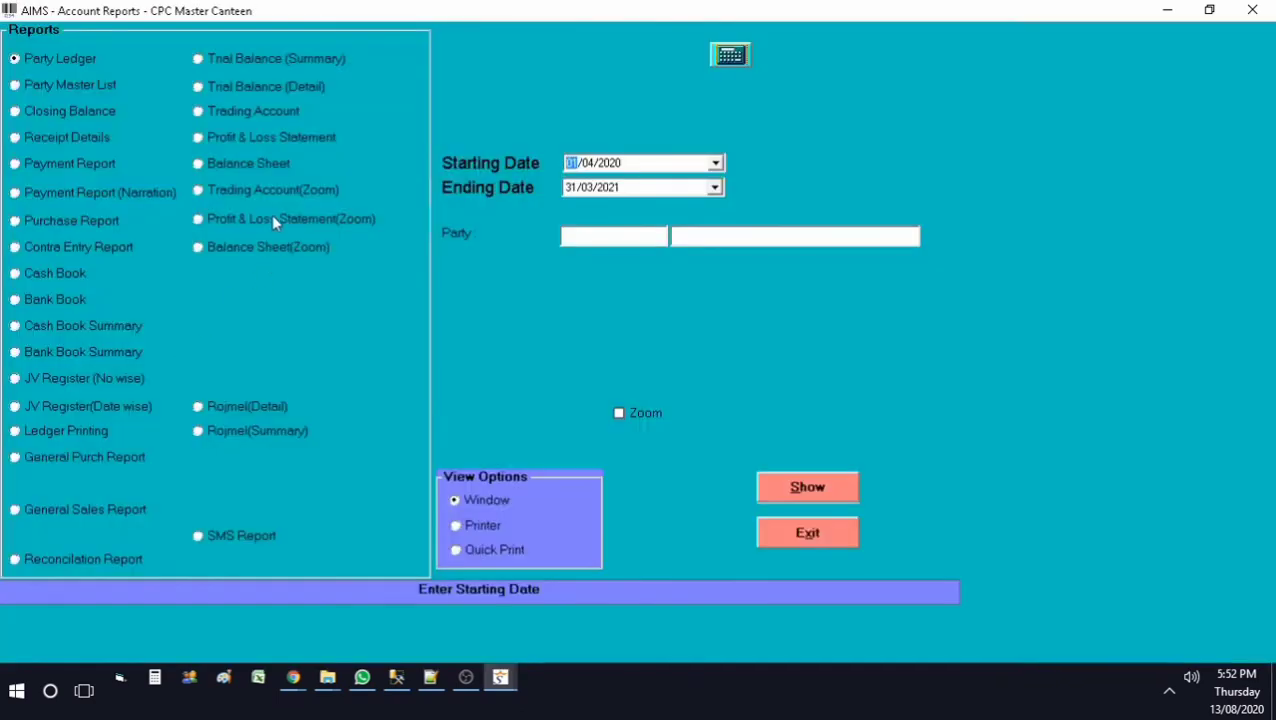
{"action": "left_click", "coordinate": [626, 240]}
{"action": "key", "text": "F1"}
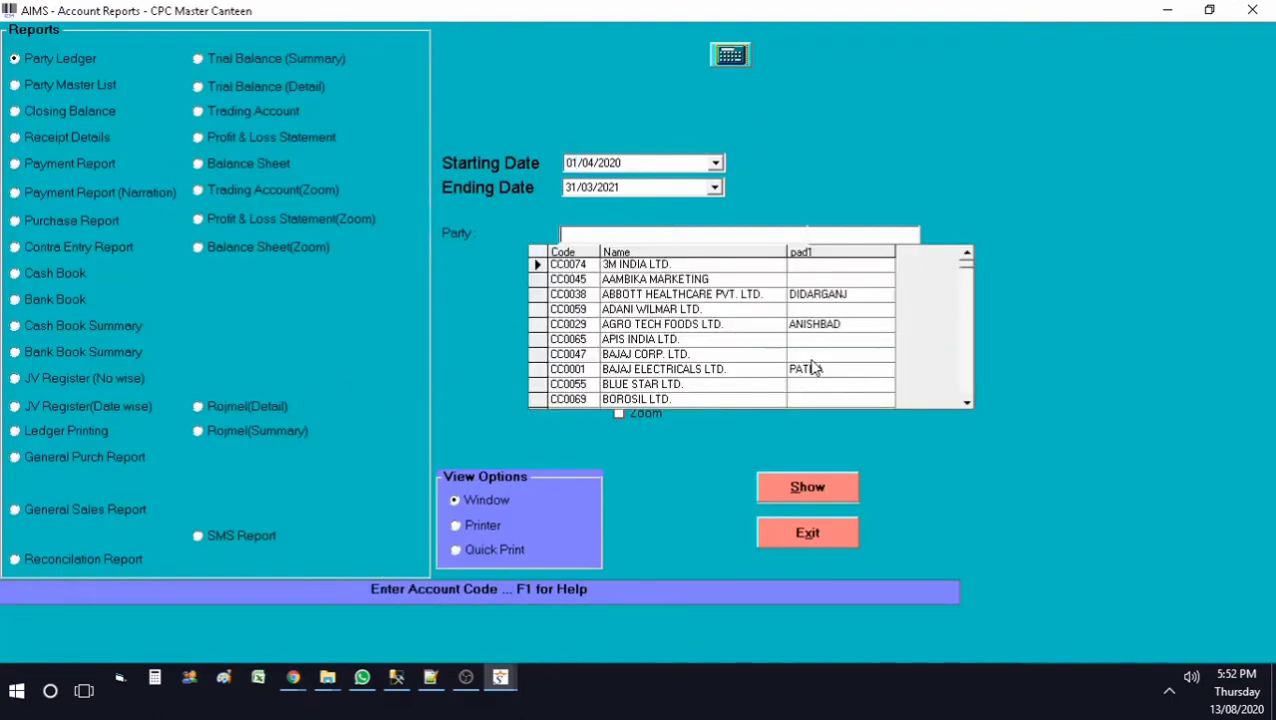
{"action": "type", "text": "sub"}
{"action": "key", "text": "Down"}
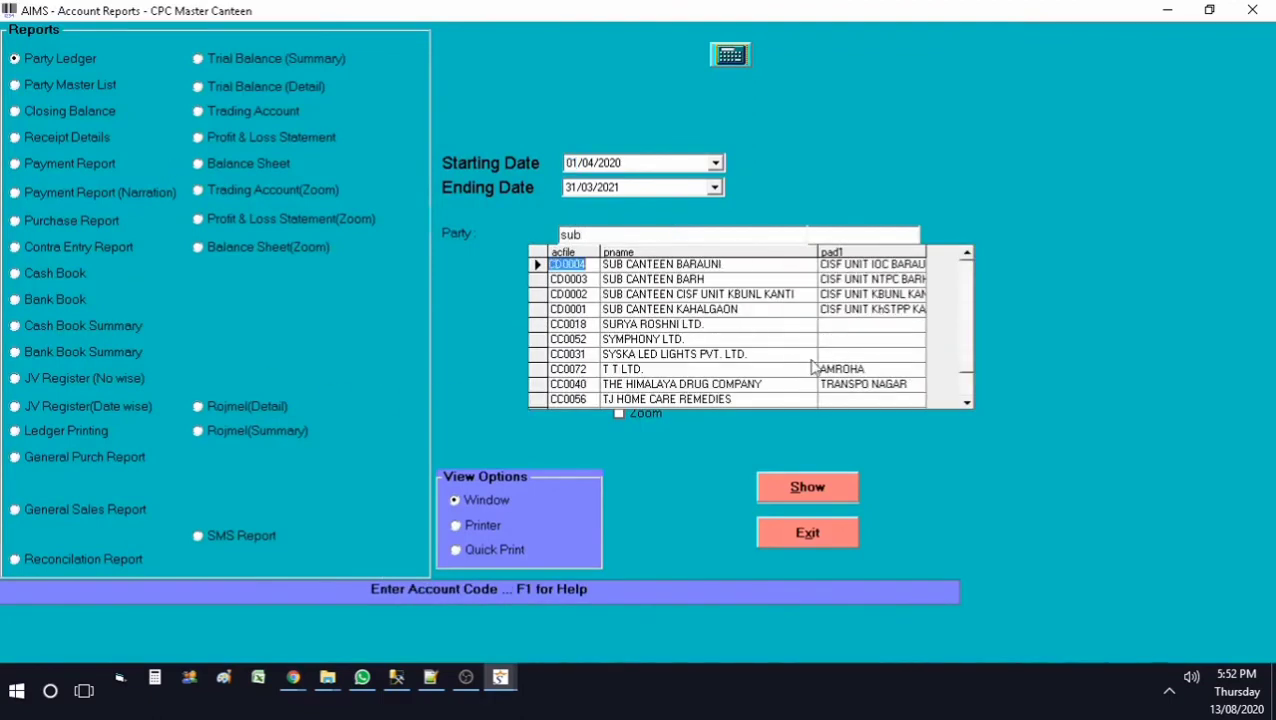
{"action": "key", "text": "Return"}
{"action": "key", "text": "Return"}
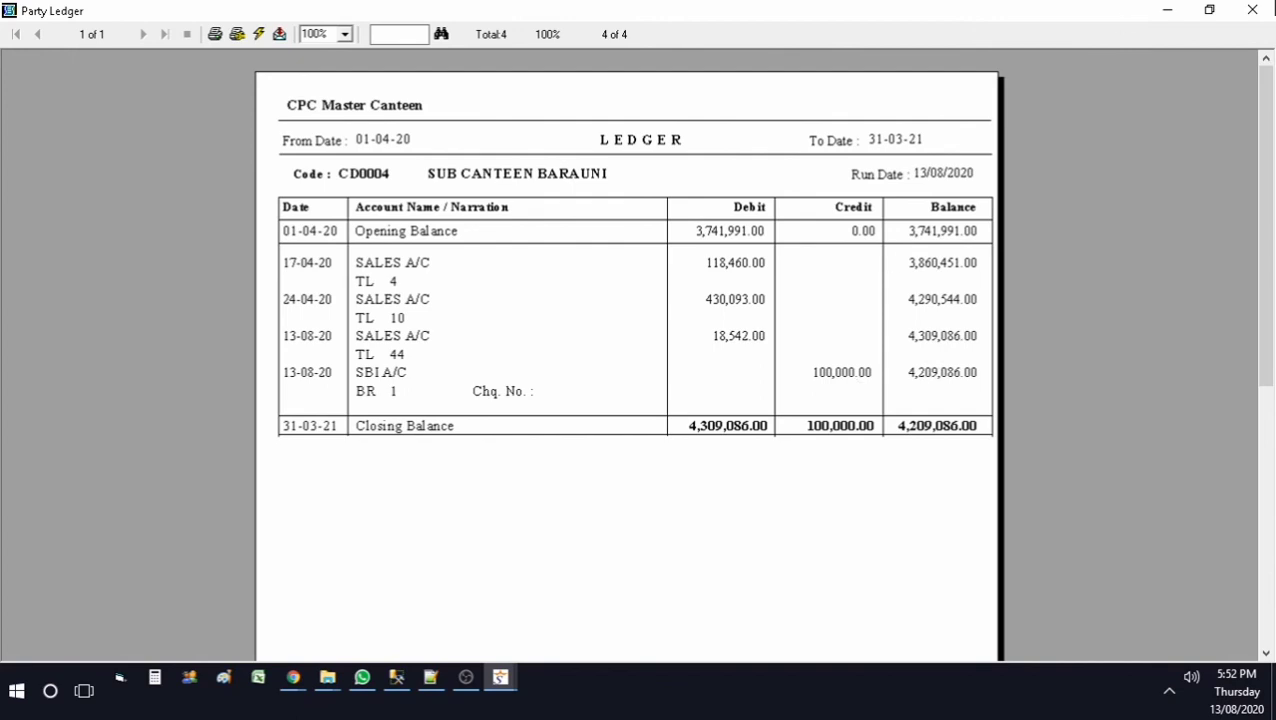
{"action": "left_click", "coordinate": [1252, 10]}
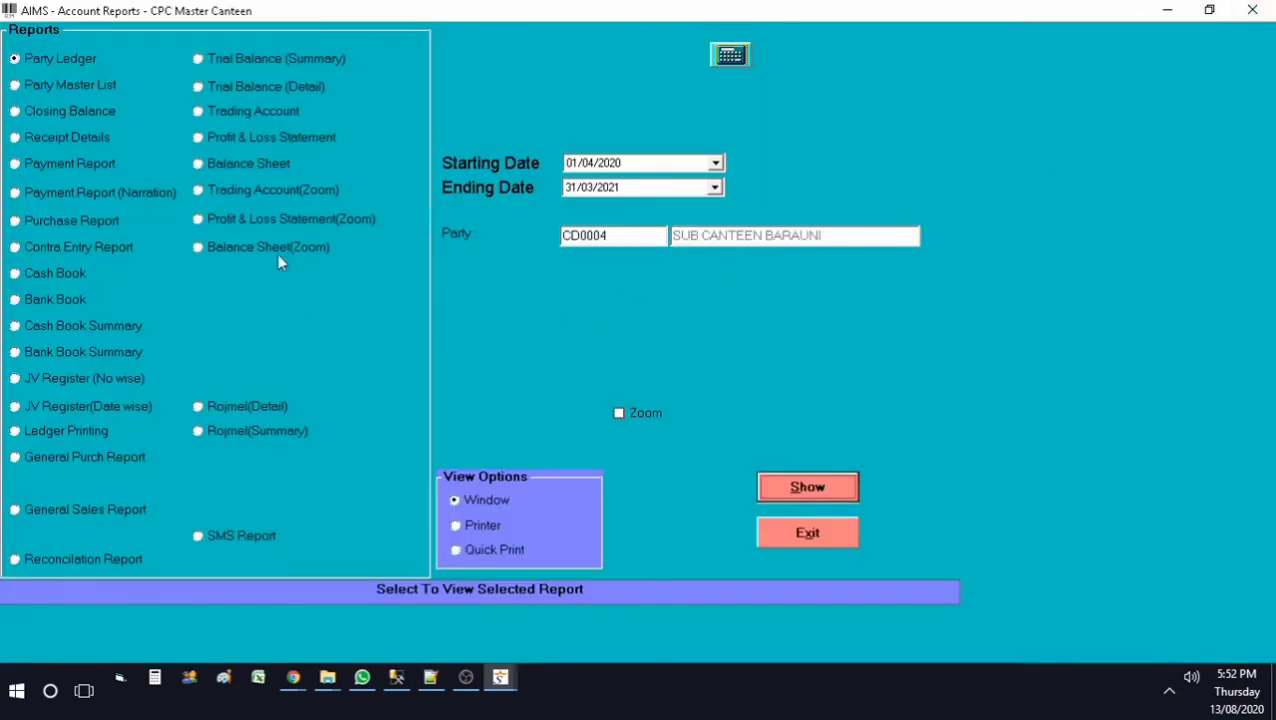
{"action": "left_click", "coordinate": [828, 537]}
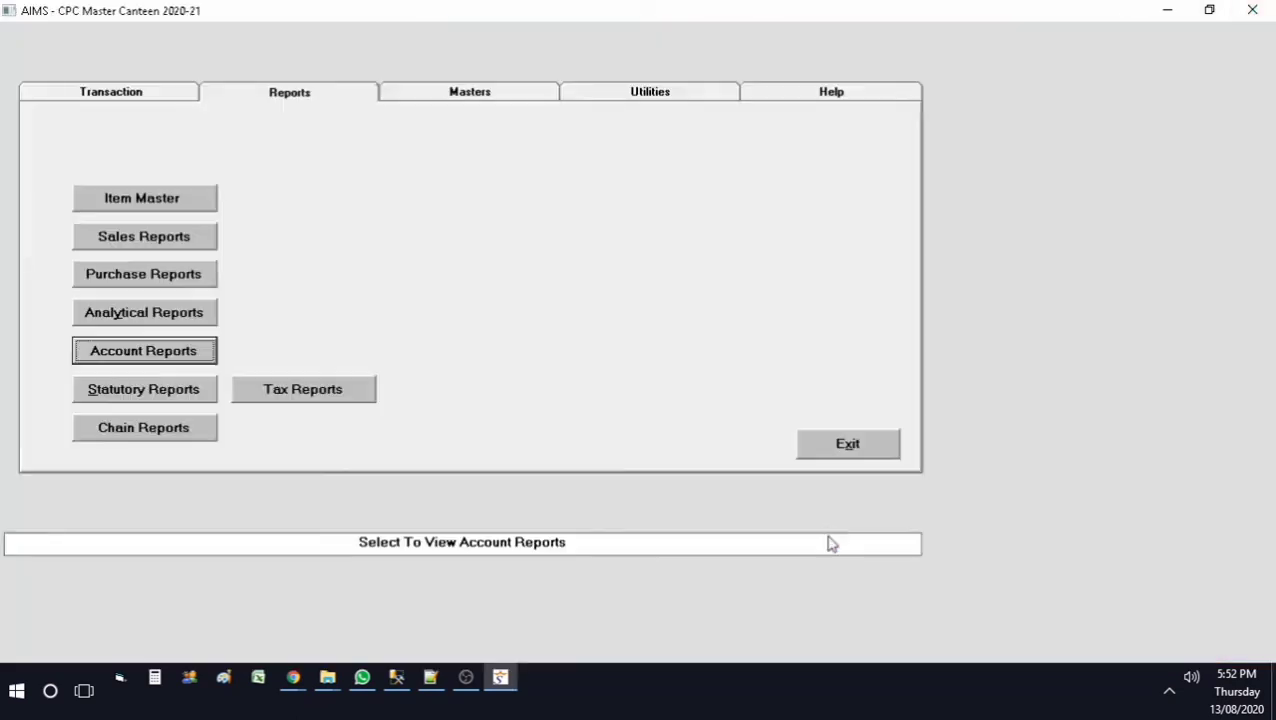
Step: Preview the Stock Statement for Test Item (200058): 24 in, 3 out, 21 closing worth 22,968.75
{"action": "left_click", "coordinate": [147, 318]}
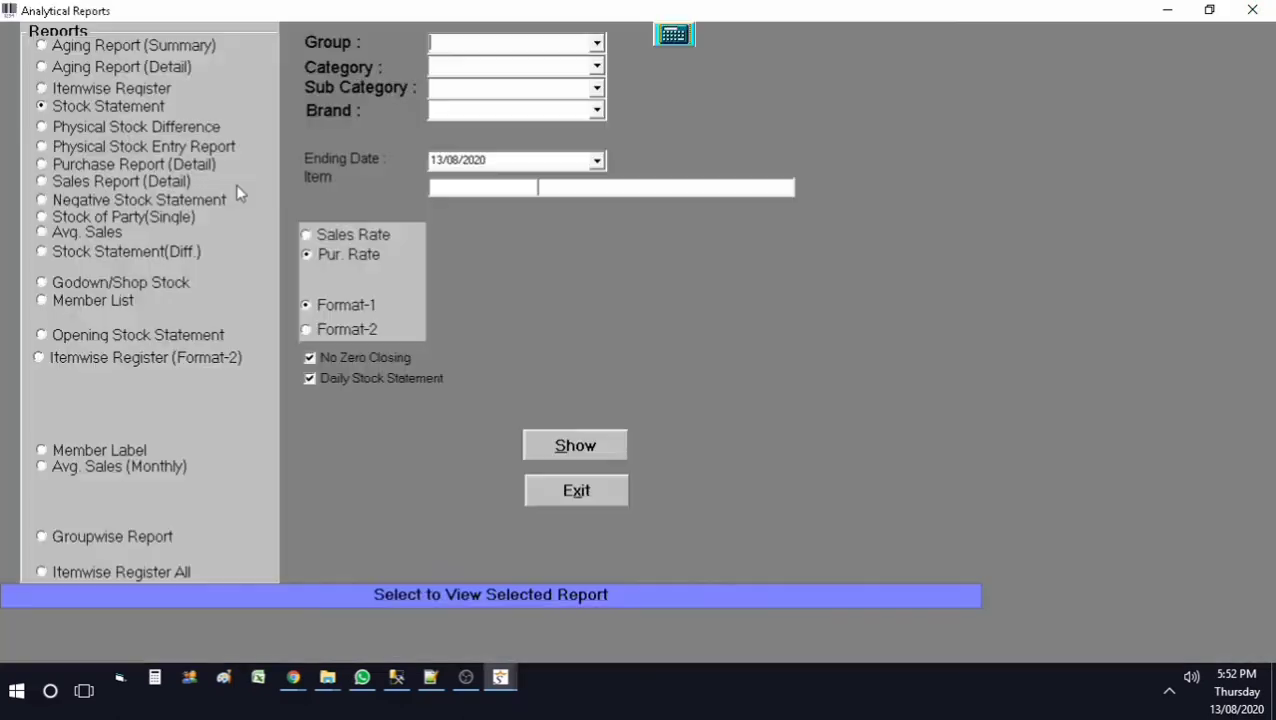
{"action": "left_click", "coordinate": [440, 185]}
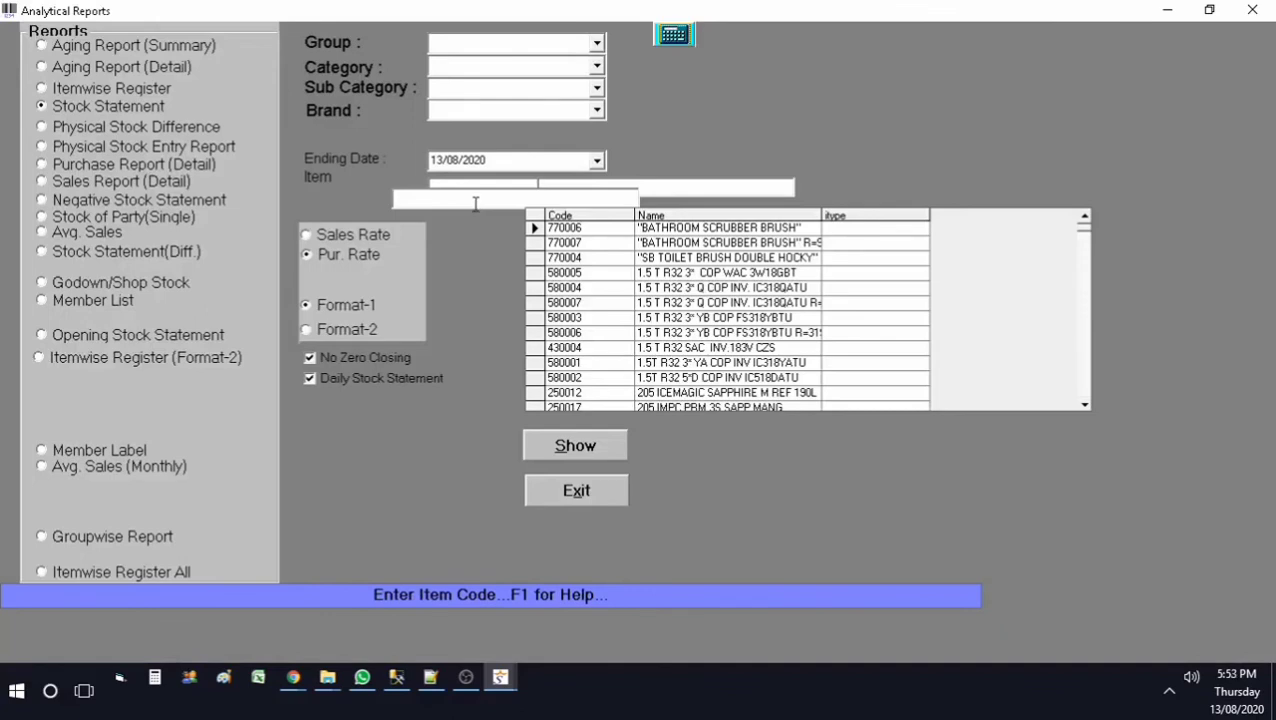
{"action": "type", "text": "tes"}
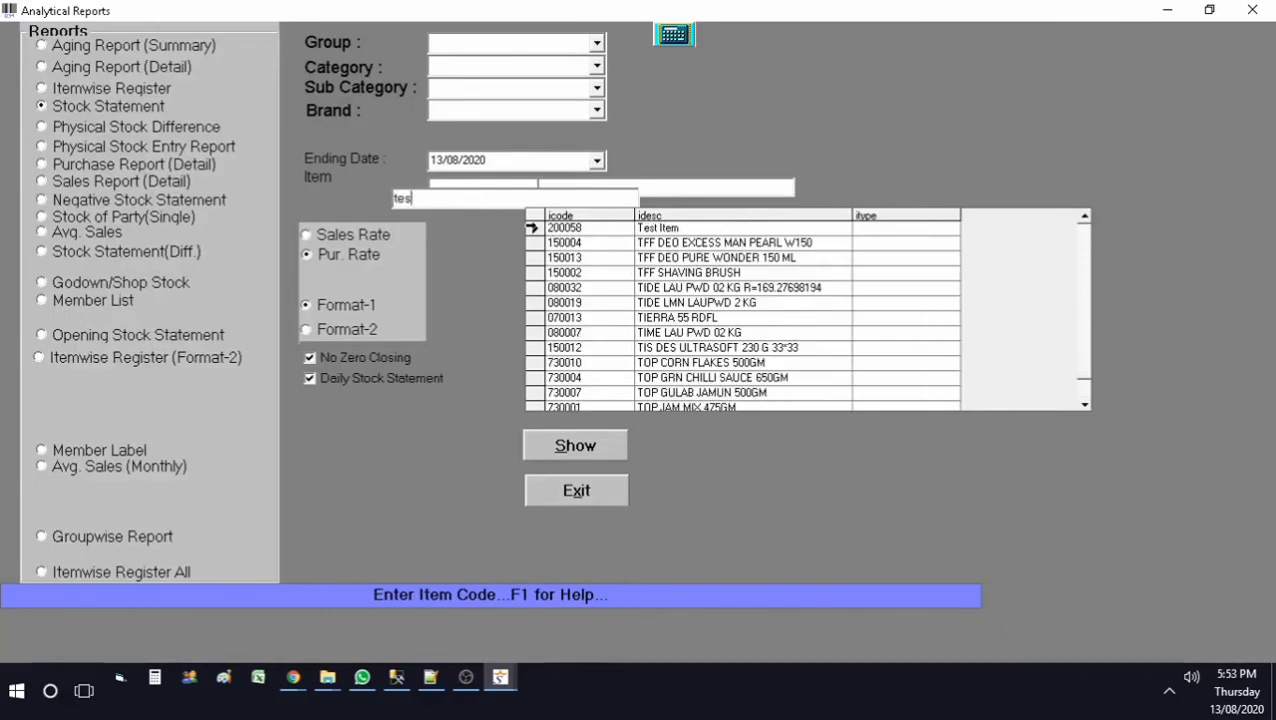
{"action": "key", "text": "Return"}
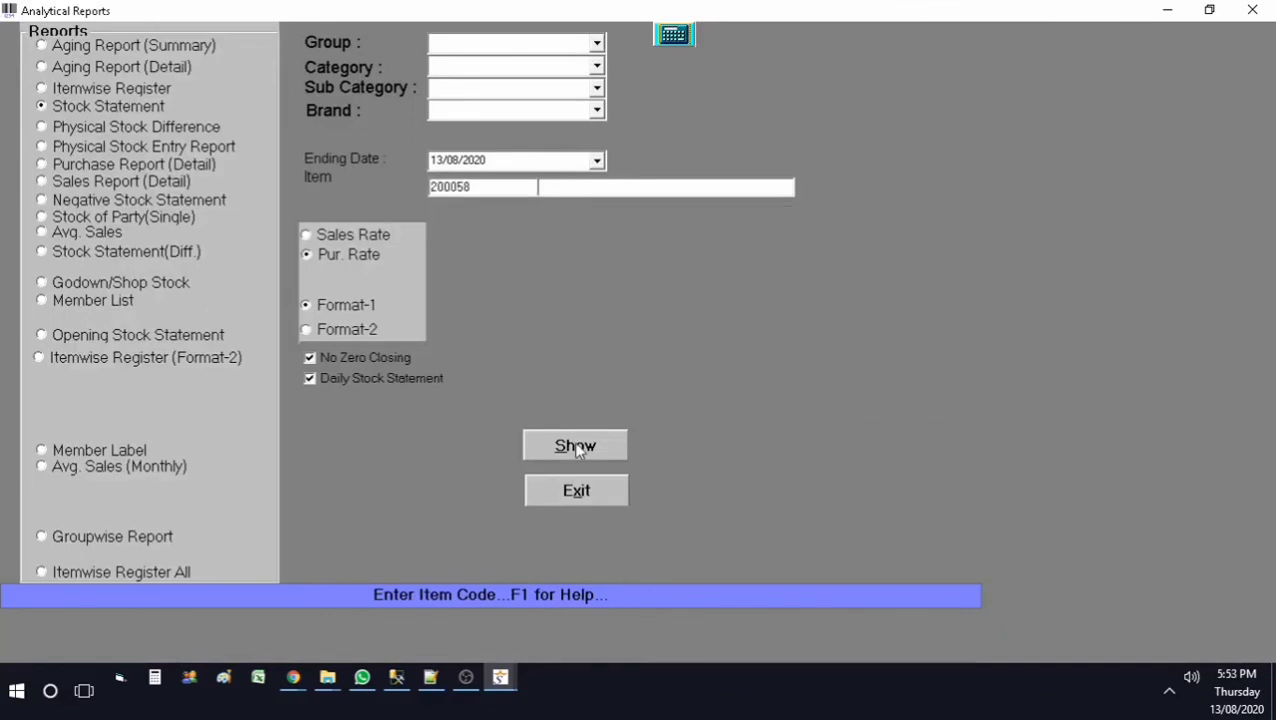
{"action": "left_click", "coordinate": [576, 448]}
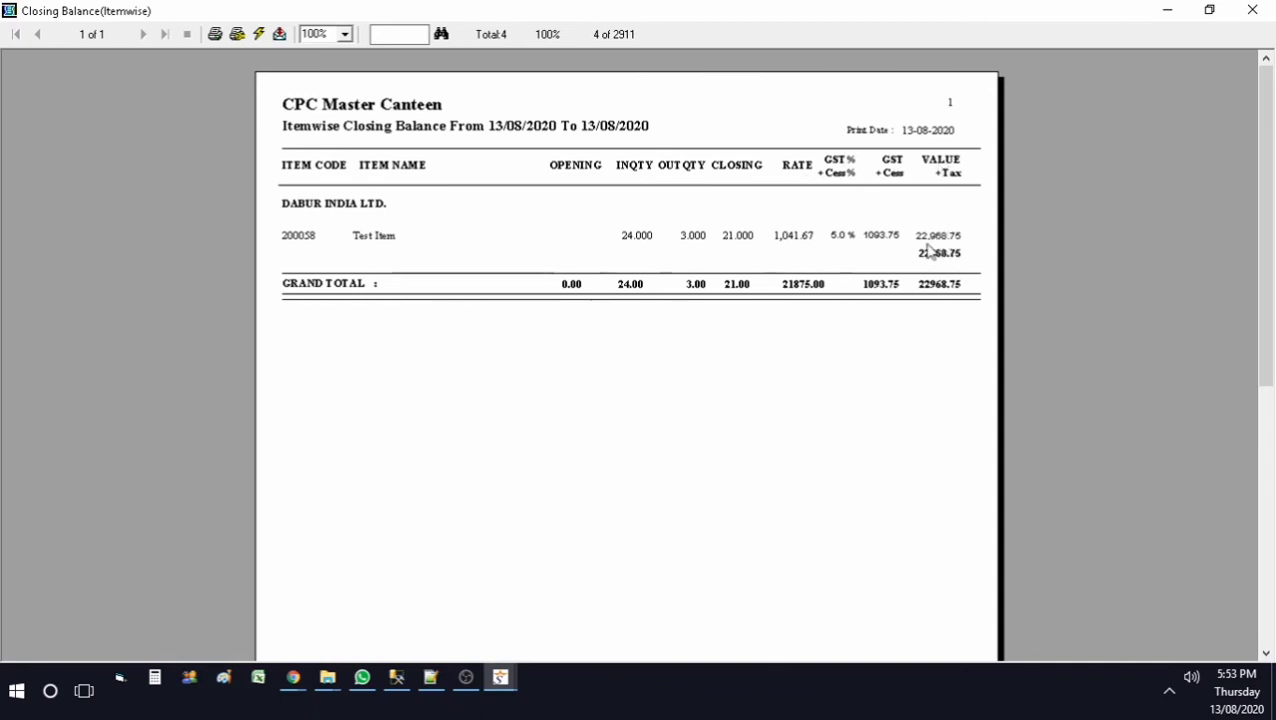
{"action": "left_click", "coordinate": [1252, 10]}
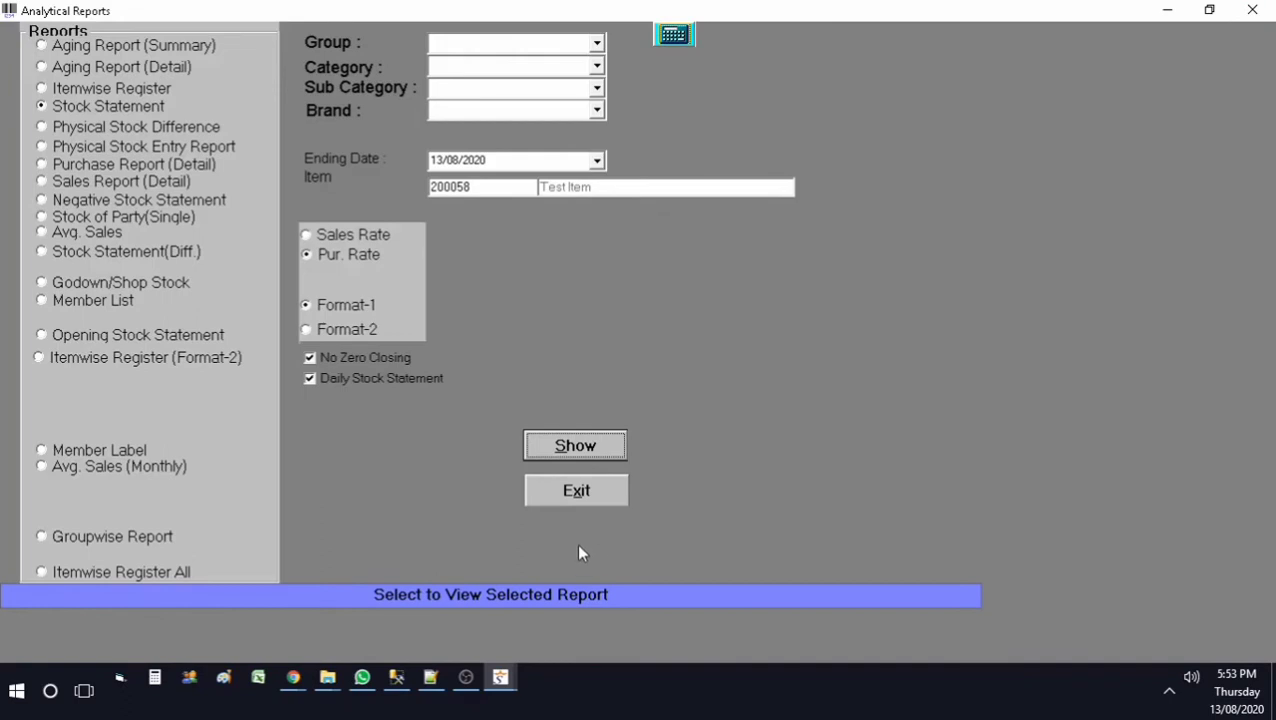
Step: Show the Itemwise Register for Test Item for 01/04/2020–31/03/2021, then close the analytical reports
{"action": "left_click", "coordinate": [113, 91]}
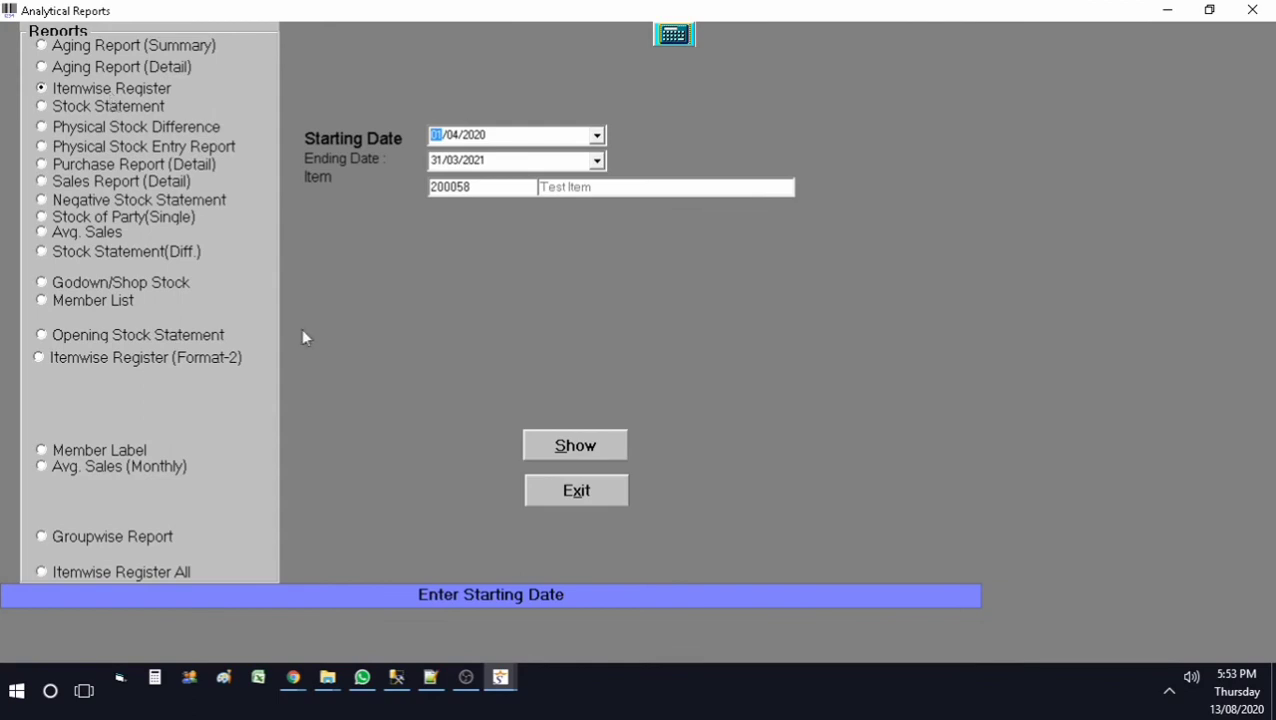
{"action": "left_click", "coordinate": [580, 452]}
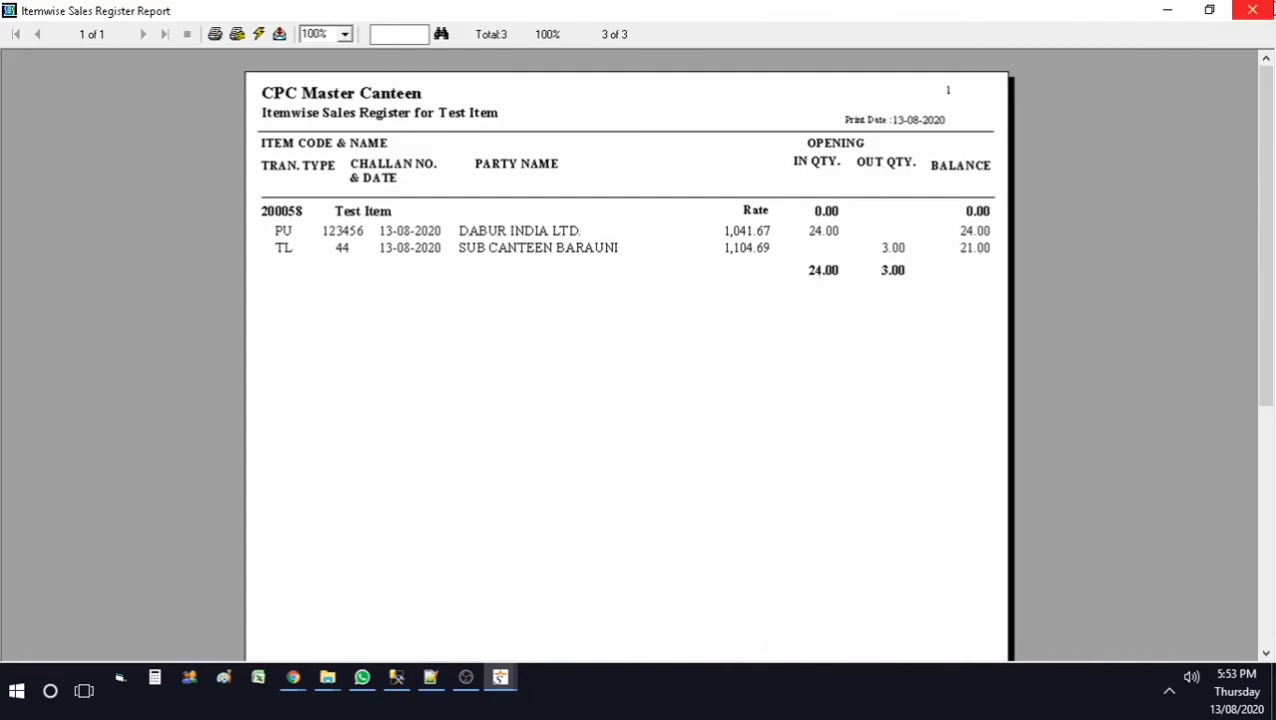
{"action": "left_click", "coordinate": [1270, 8]}
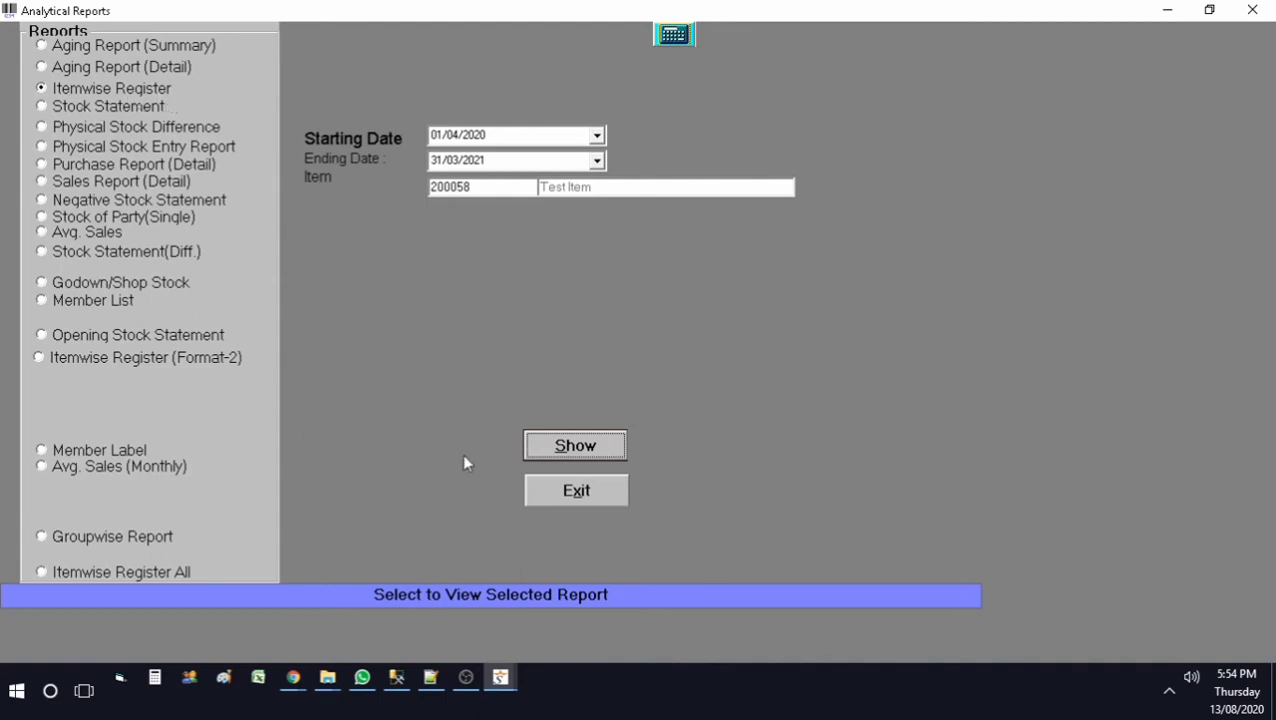
{"action": "left_click", "coordinate": [574, 493]}
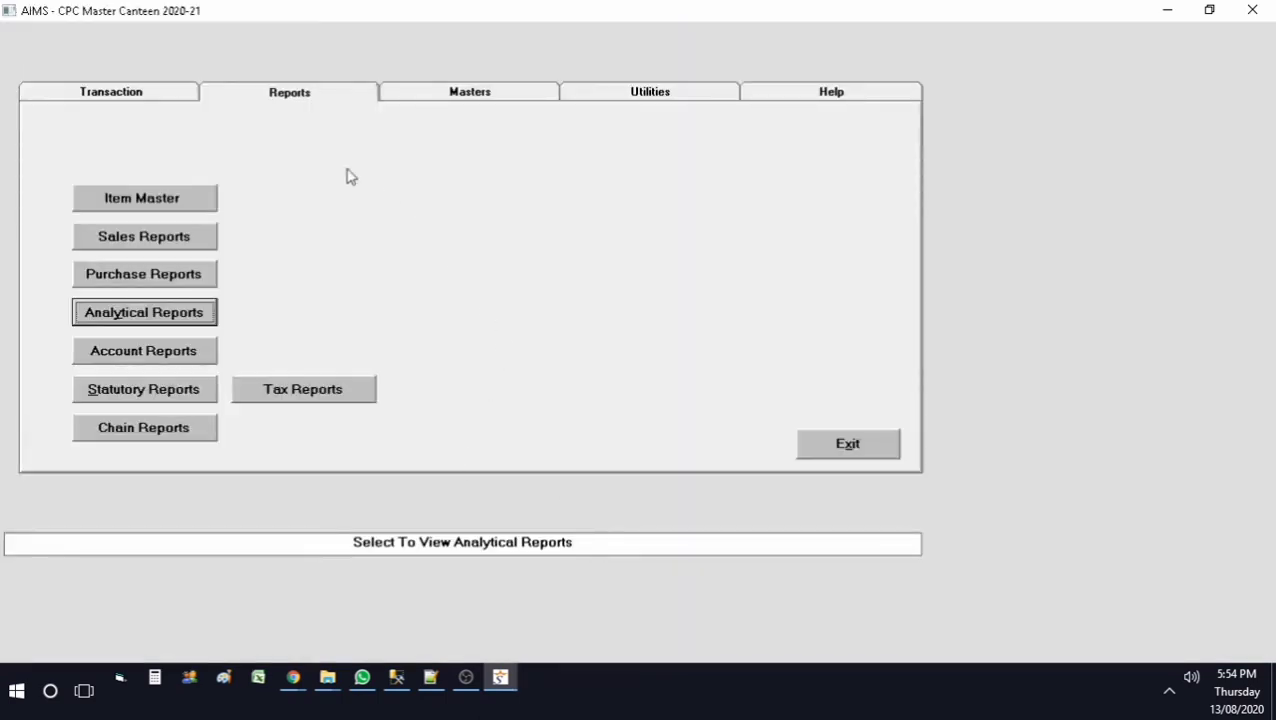